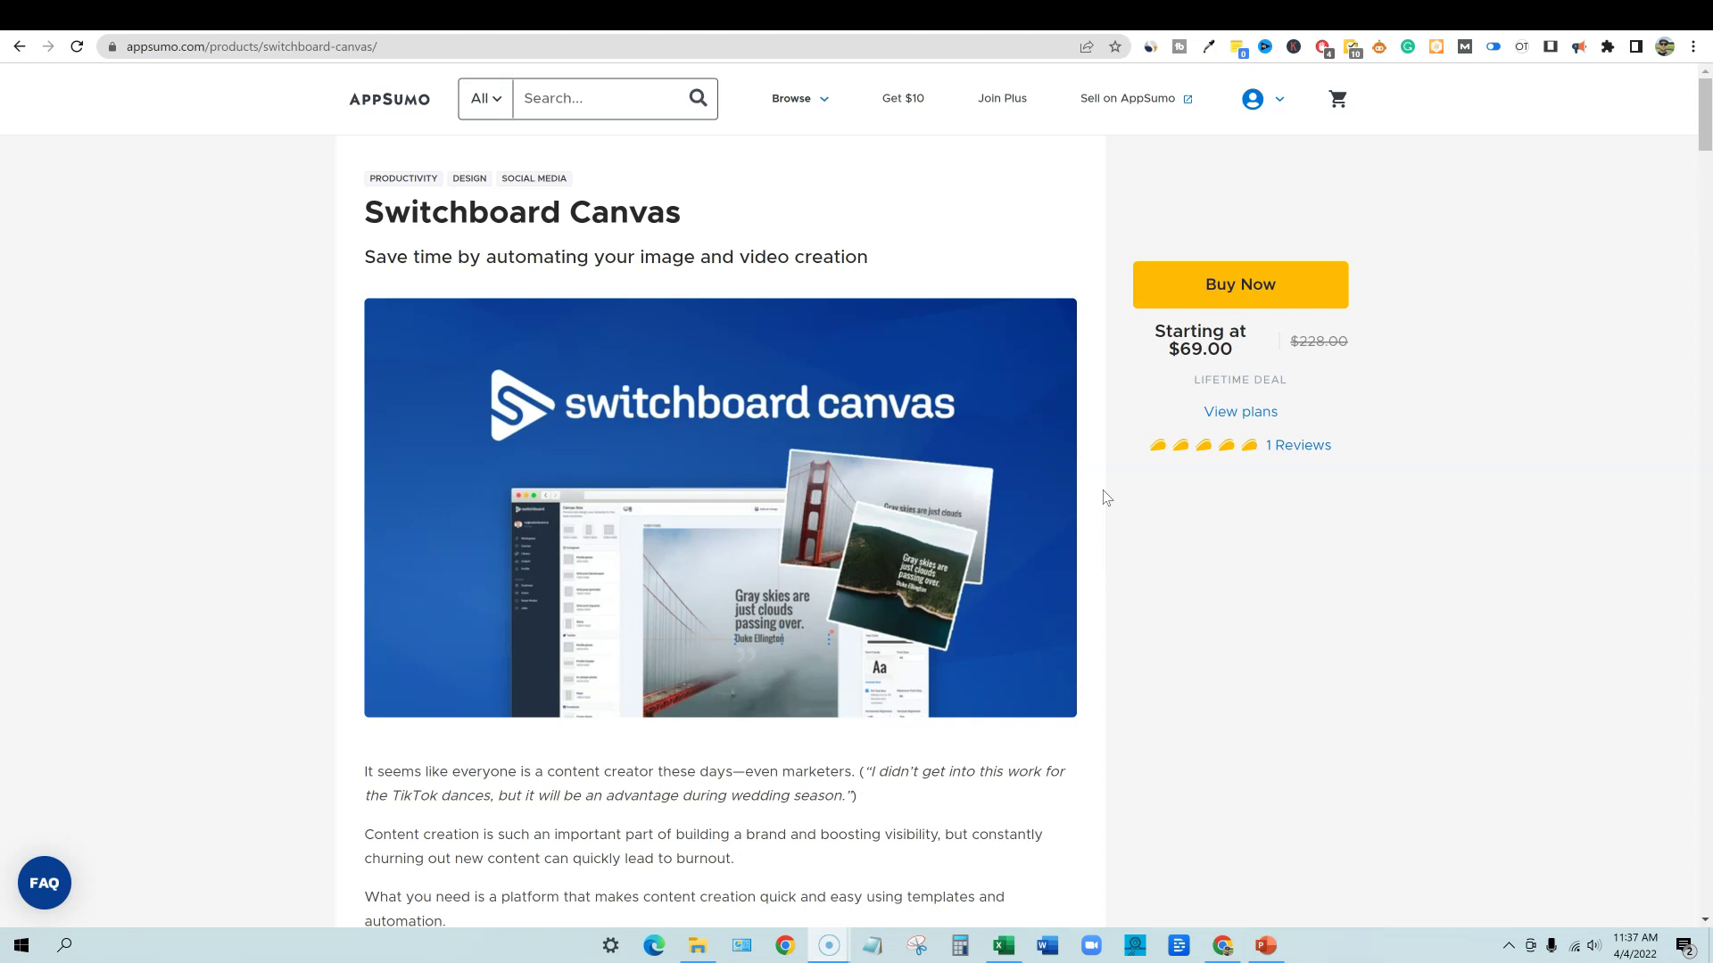
- Review the introduction and TL;DR summary of the Switchboard Canvas deal on its AppSumo page
{"action": "left_click", "coordinate": [1061, 487]}
{"action": "scroll", "coordinate": [893, 547], "scroll_direction": "down", "scroll_amount": 2}
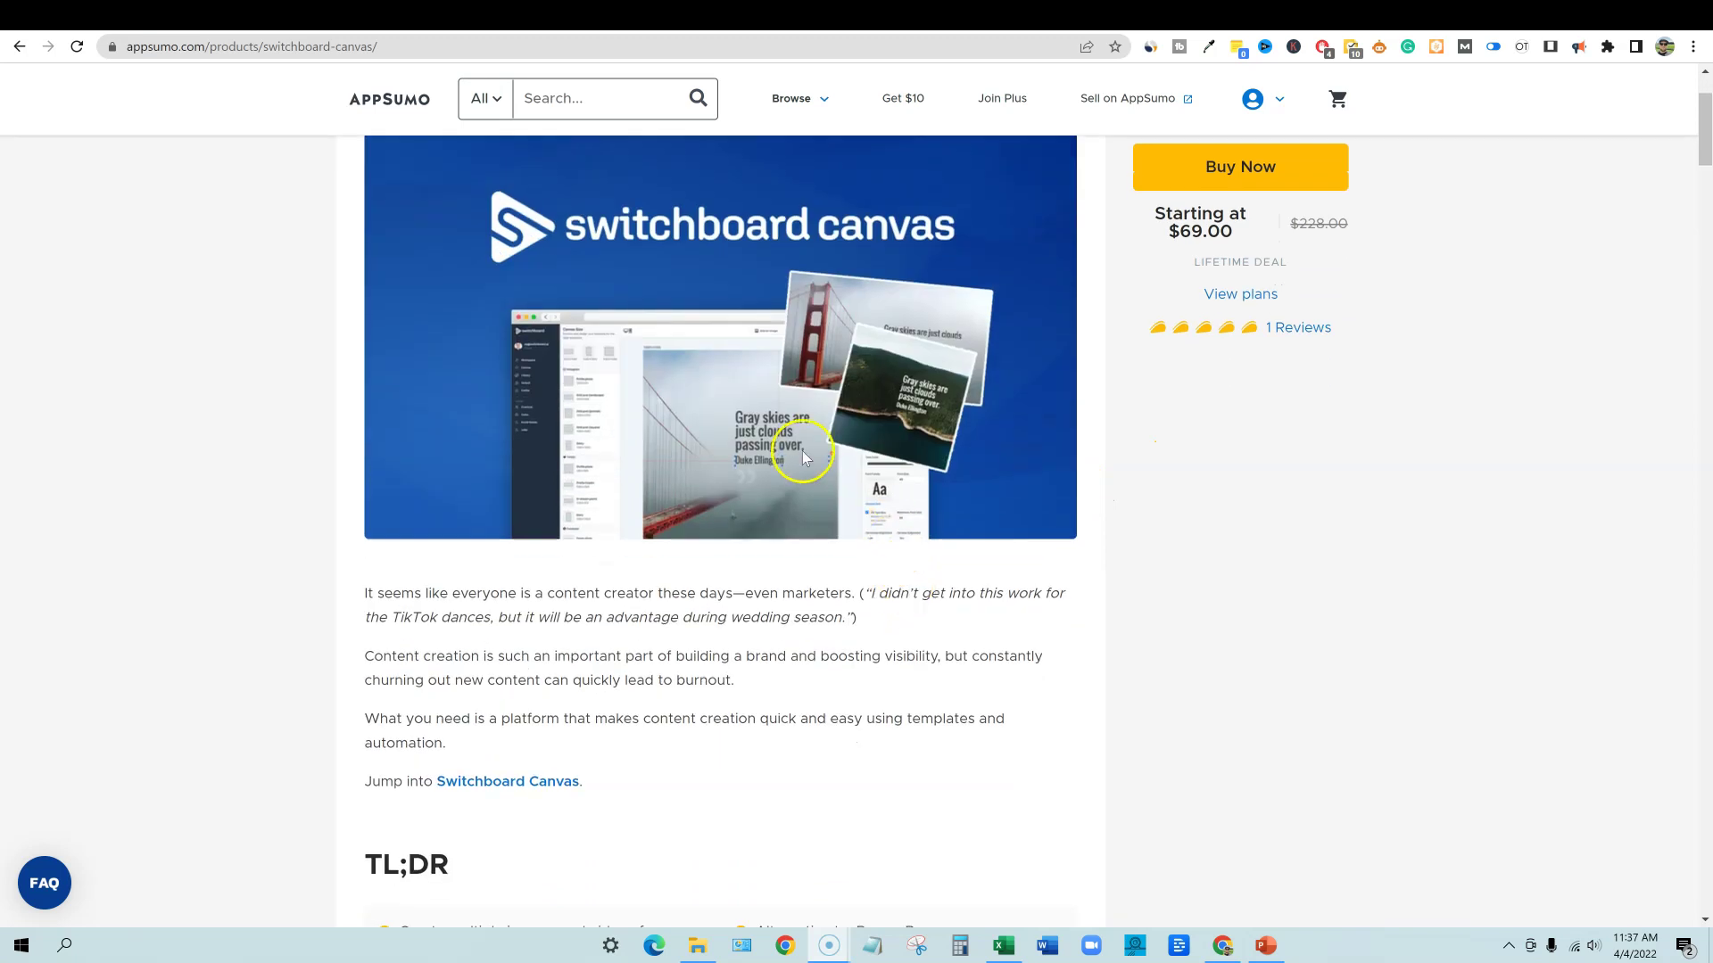
{"action": "scroll", "coordinate": [819, 564], "scroll_direction": "up", "scroll_amount": 2}
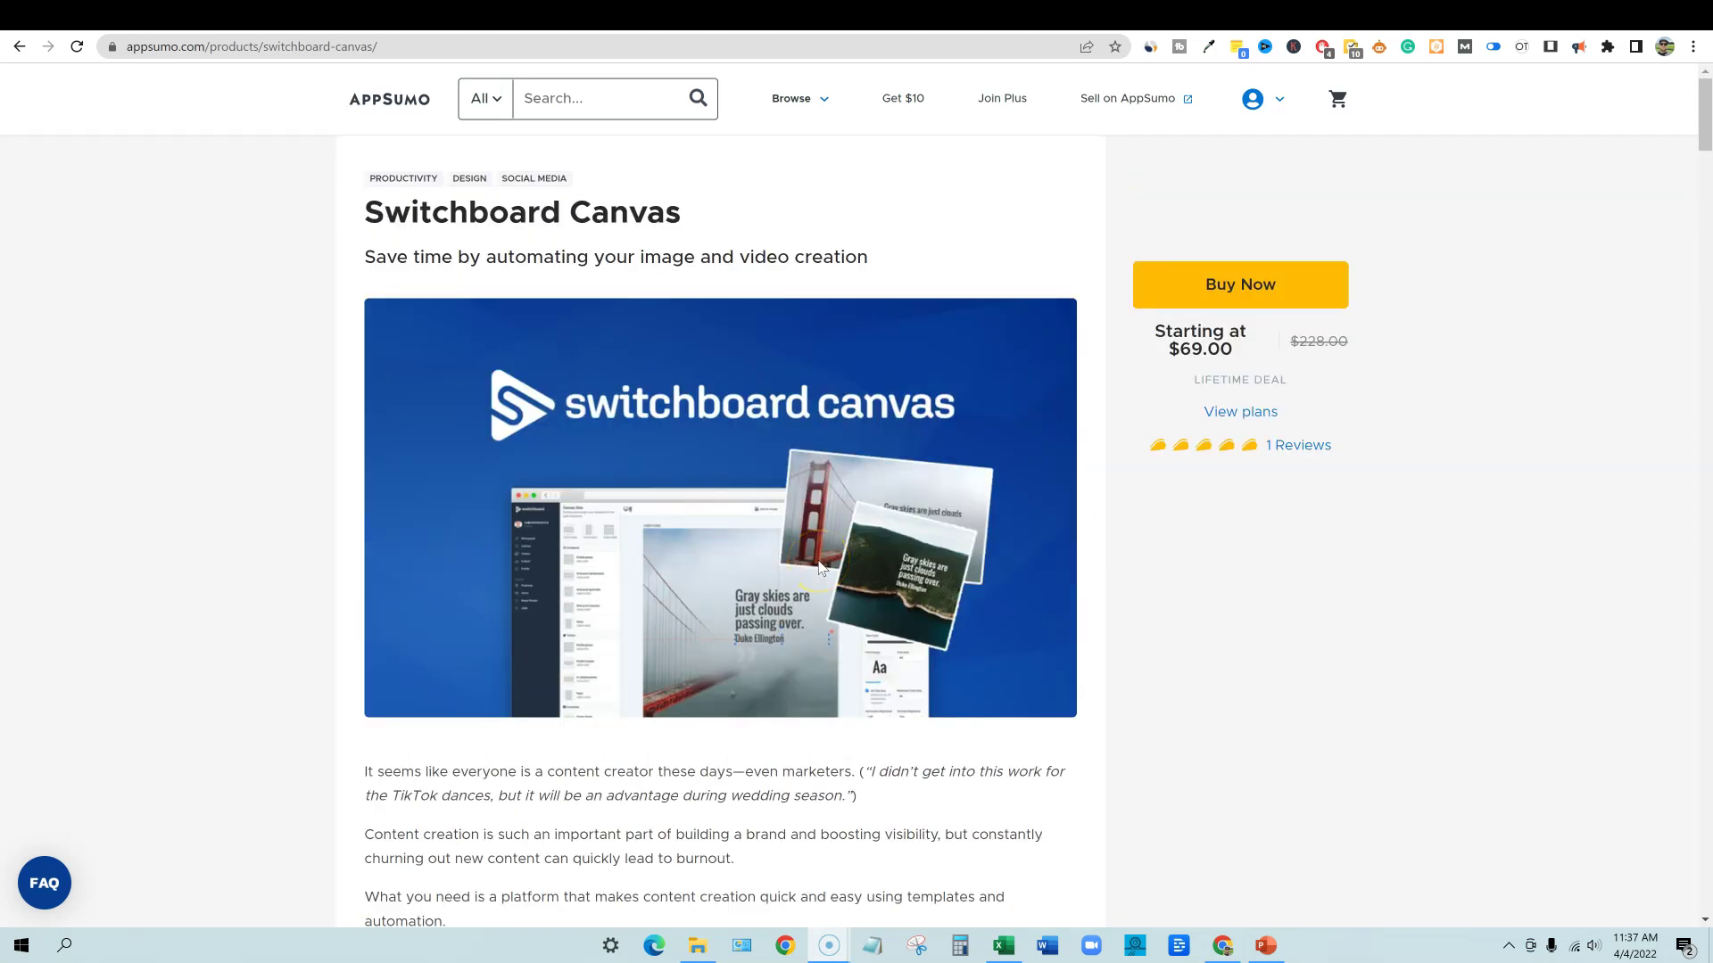
{"action": "left_click", "coordinate": [794, 523]}
{"action": "scroll", "coordinate": [841, 687], "scroll_direction": "down", "scroll_amount": 4}
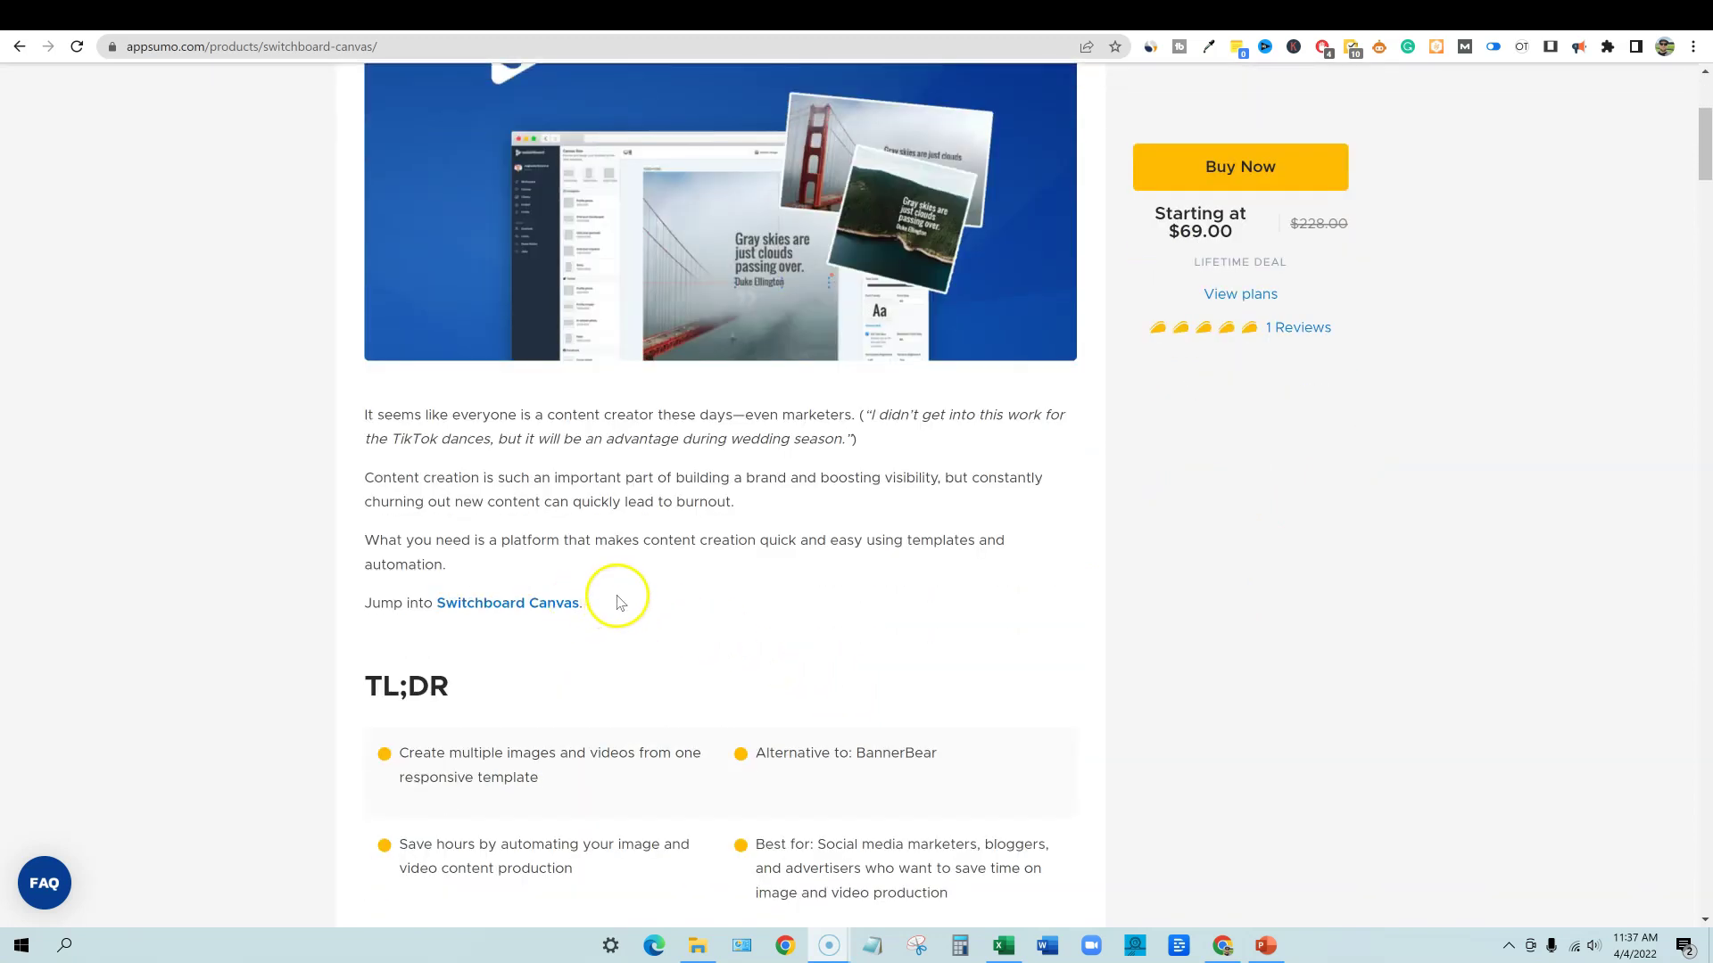
{"action": "scroll", "coordinate": [614, 603], "scroll_direction": "down", "scroll_amount": 3}
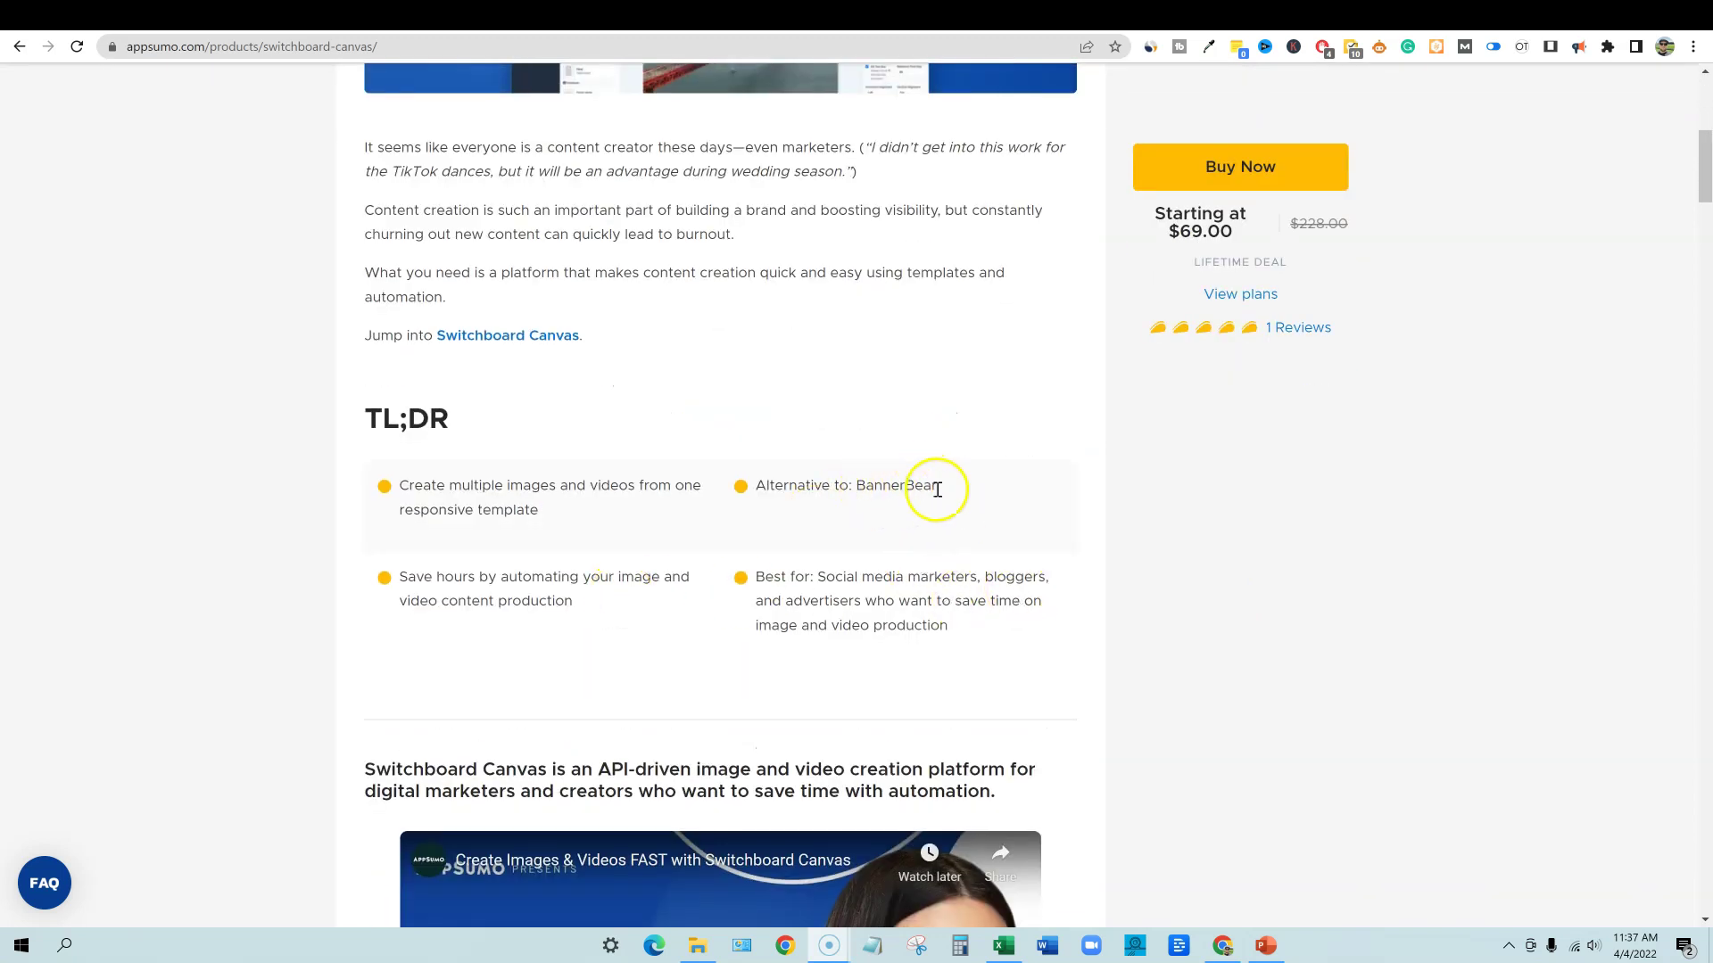
{"action": "scroll", "coordinate": [834, 500], "scroll_direction": "down", "scroll_amount": 1}
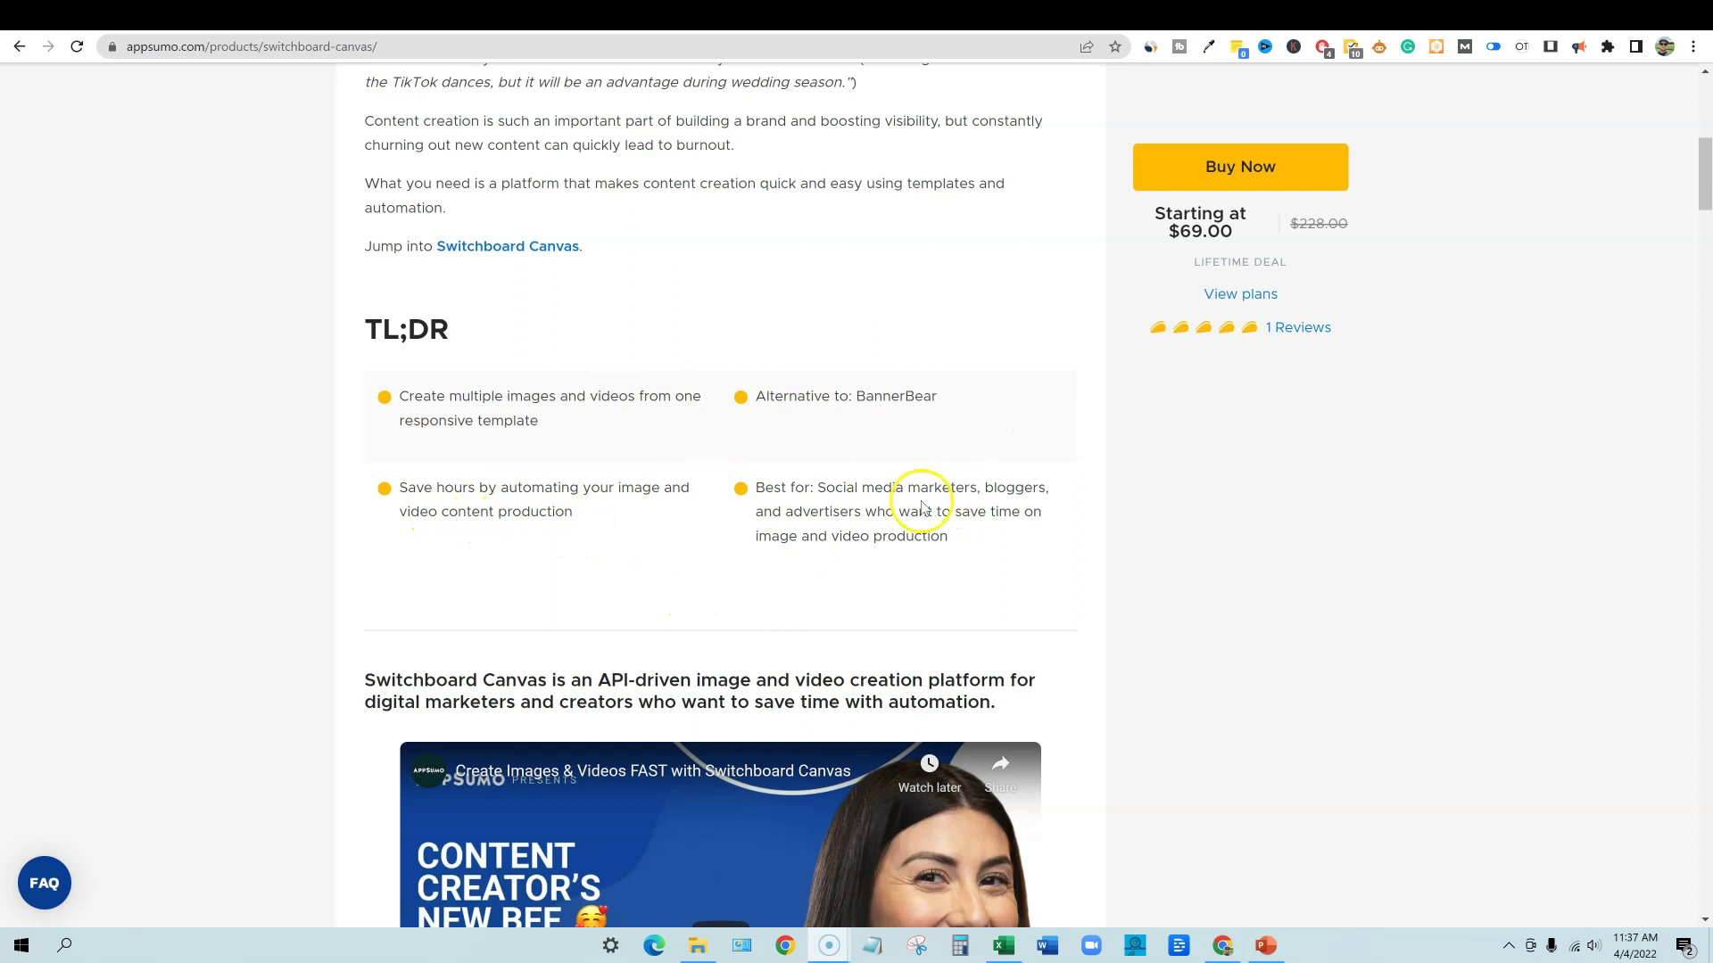
- Examine the deal page's feature sections on template design, no-code integrations, batch processing and text translation
{"action": "scroll", "coordinate": [883, 496], "scroll_direction": "down", "scroll_amount": 2}
{"action": "scroll", "coordinate": [883, 496], "scroll_direction": "down", "scroll_amount": 10}
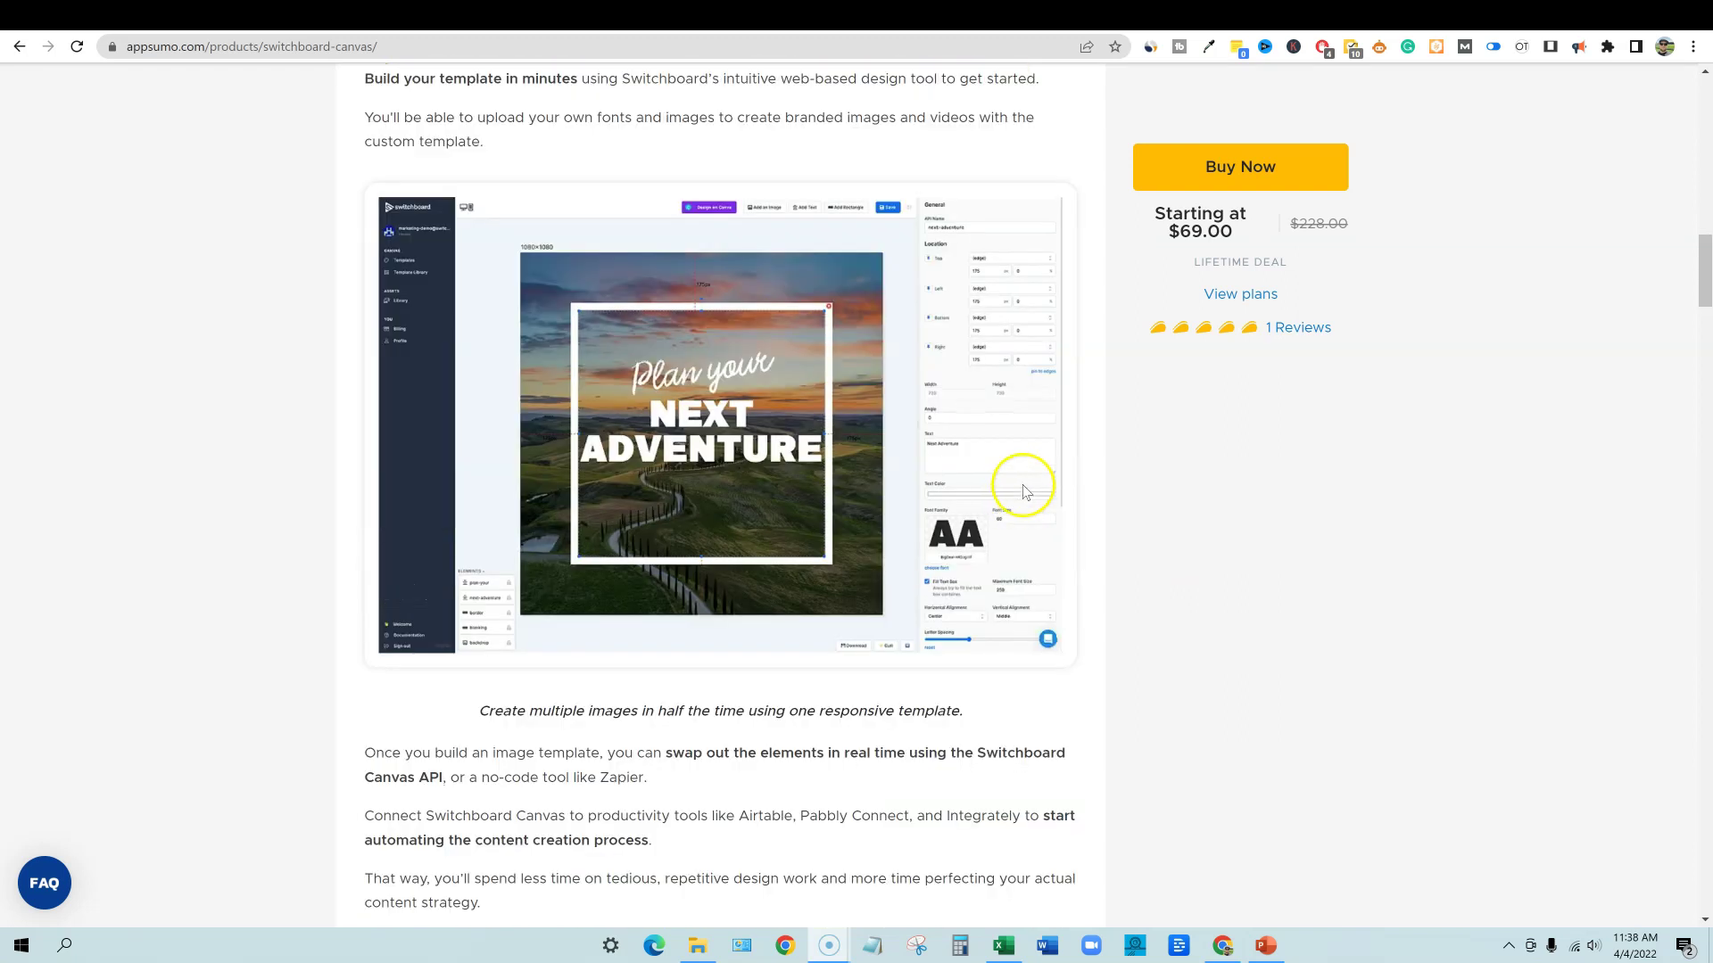
{"action": "scroll", "coordinate": [951, 562], "scroll_direction": "down", "scroll_amount": 14}
{"action": "scroll", "coordinate": [950, 557], "scroll_direction": "up", "scroll_amount": 6}
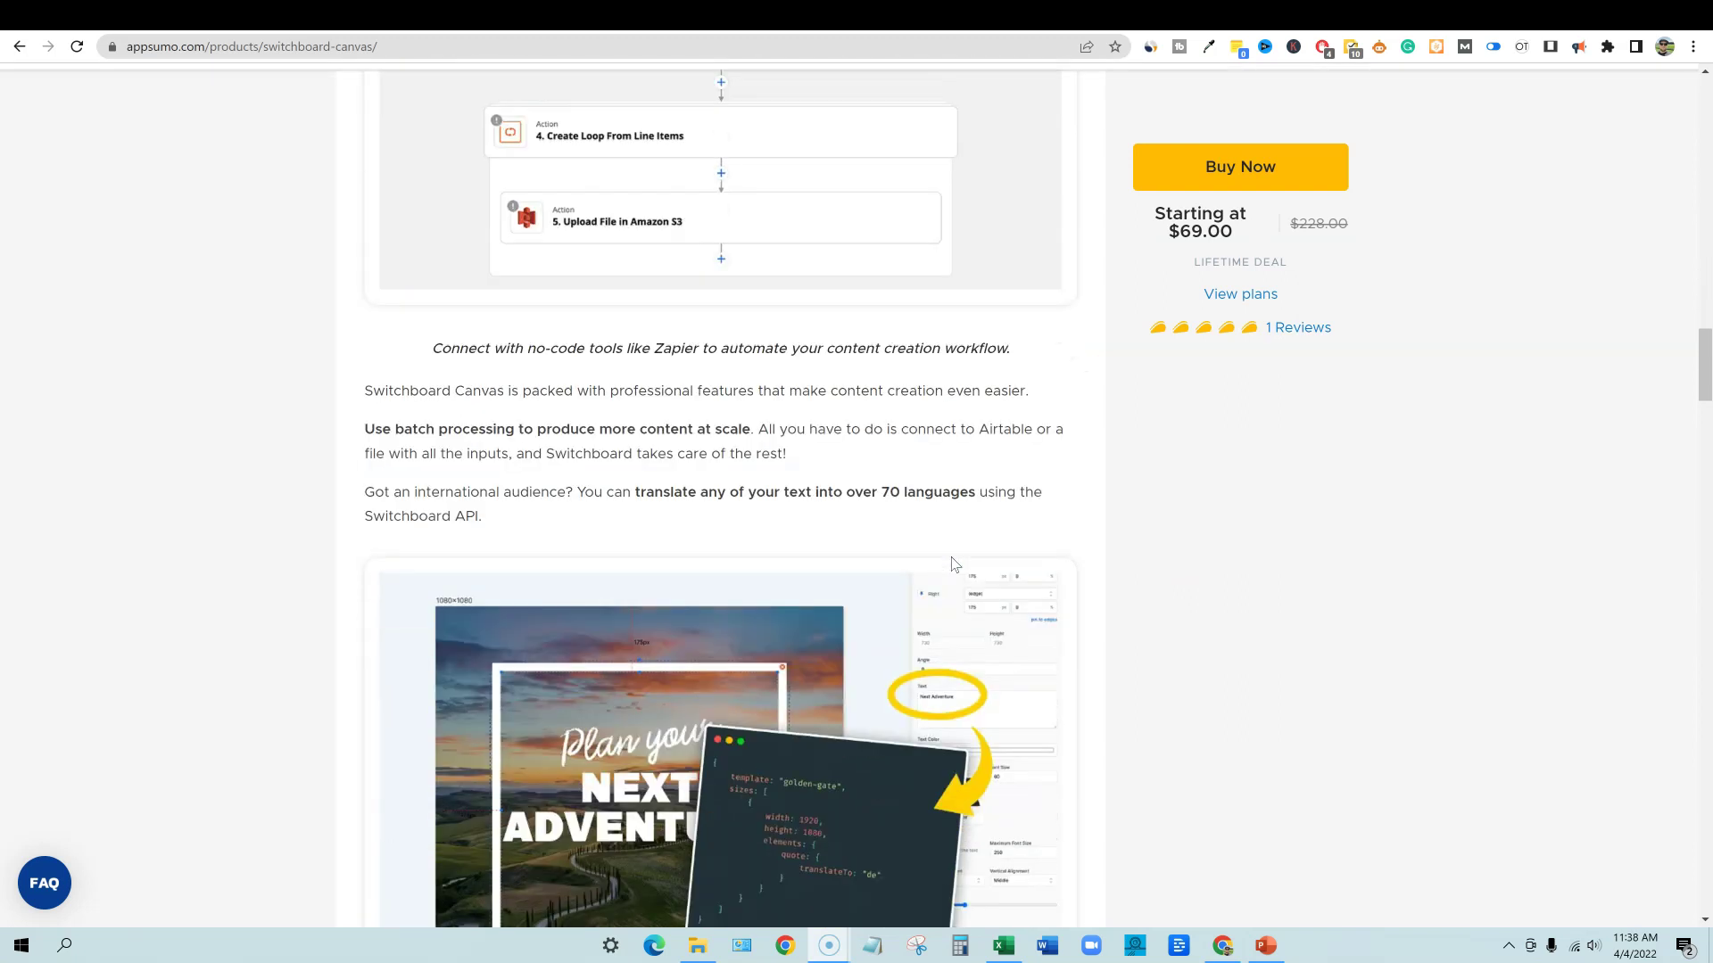
{"action": "scroll", "coordinate": [1024, 683], "scroll_direction": "down", "scroll_amount": 7}
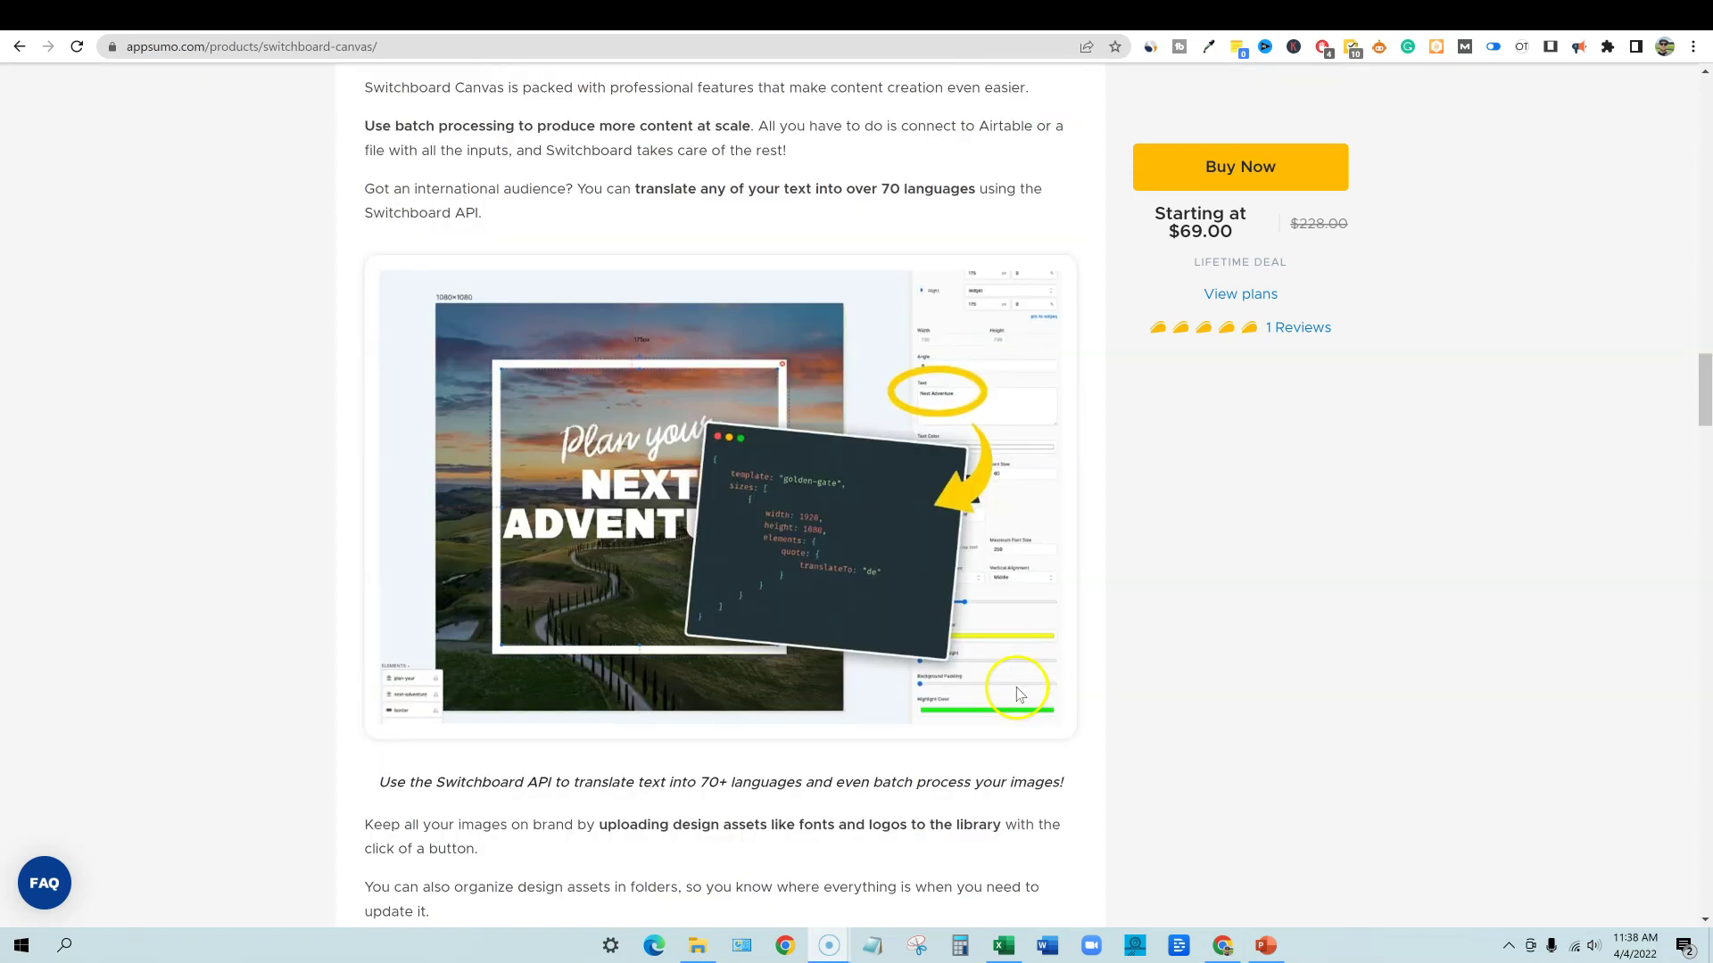
- Review the deal terms, the features included in all plans and the three license tiers under Plans and Features
{"action": "scroll", "coordinate": [1024, 683], "scroll_direction": "down", "scroll_amount": 20}
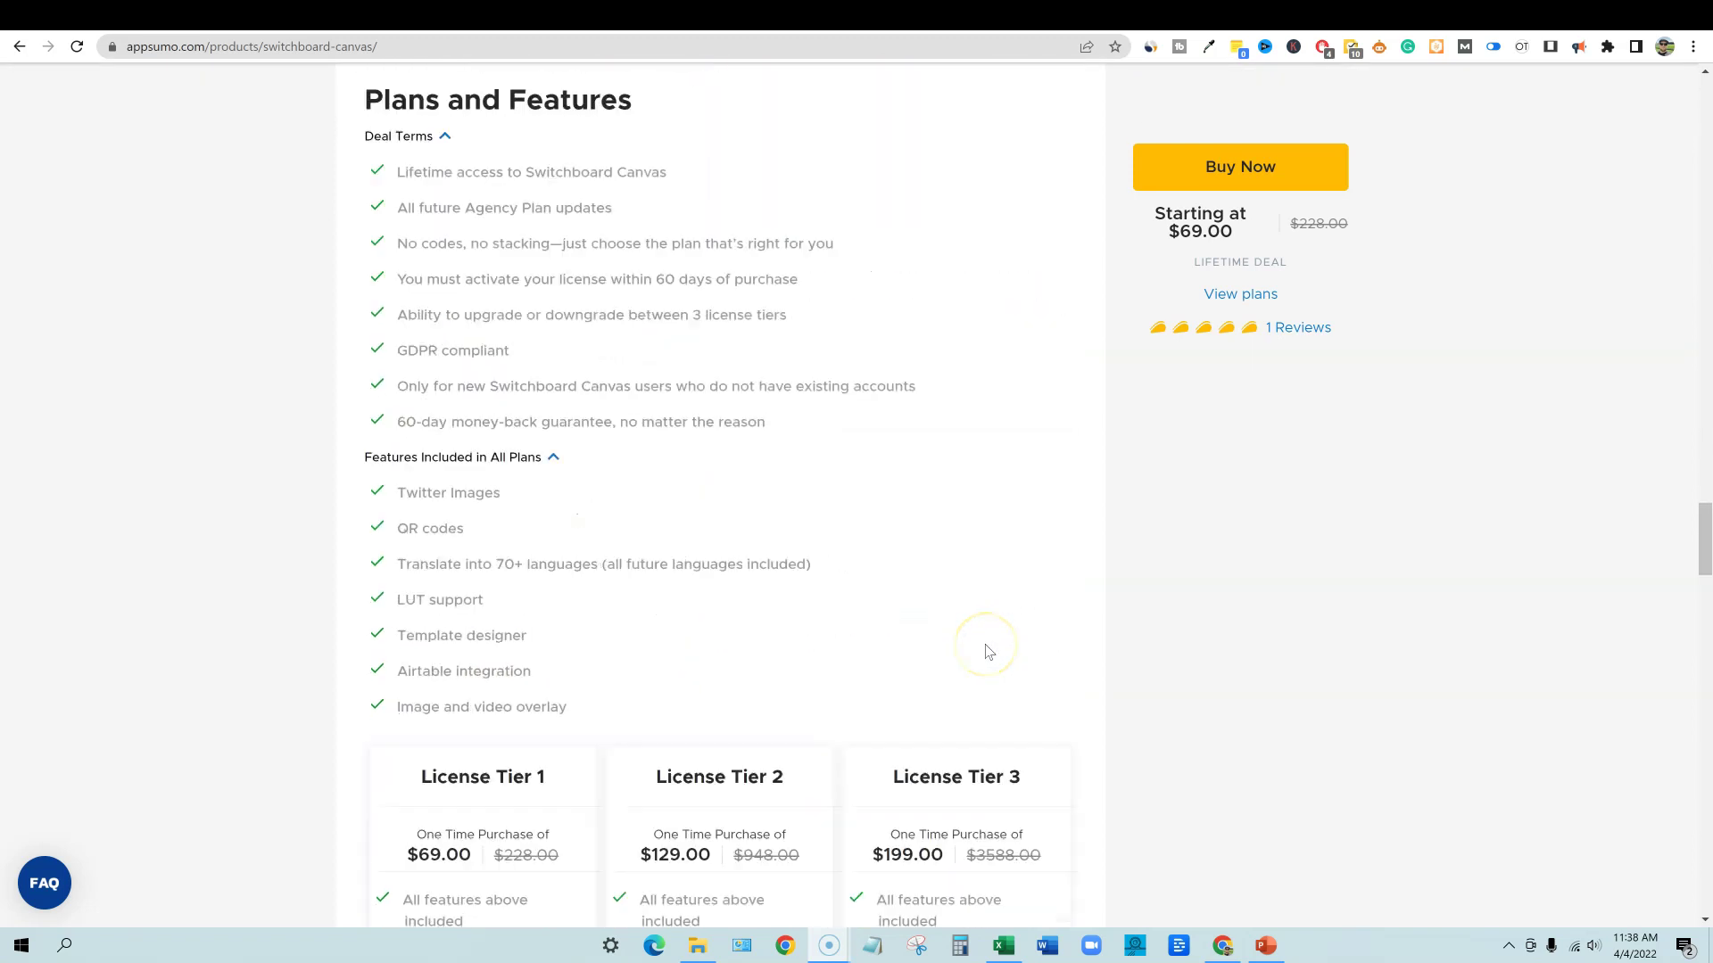
{"action": "scroll", "coordinate": [986, 652], "scroll_direction": "down", "scroll_amount": 1}
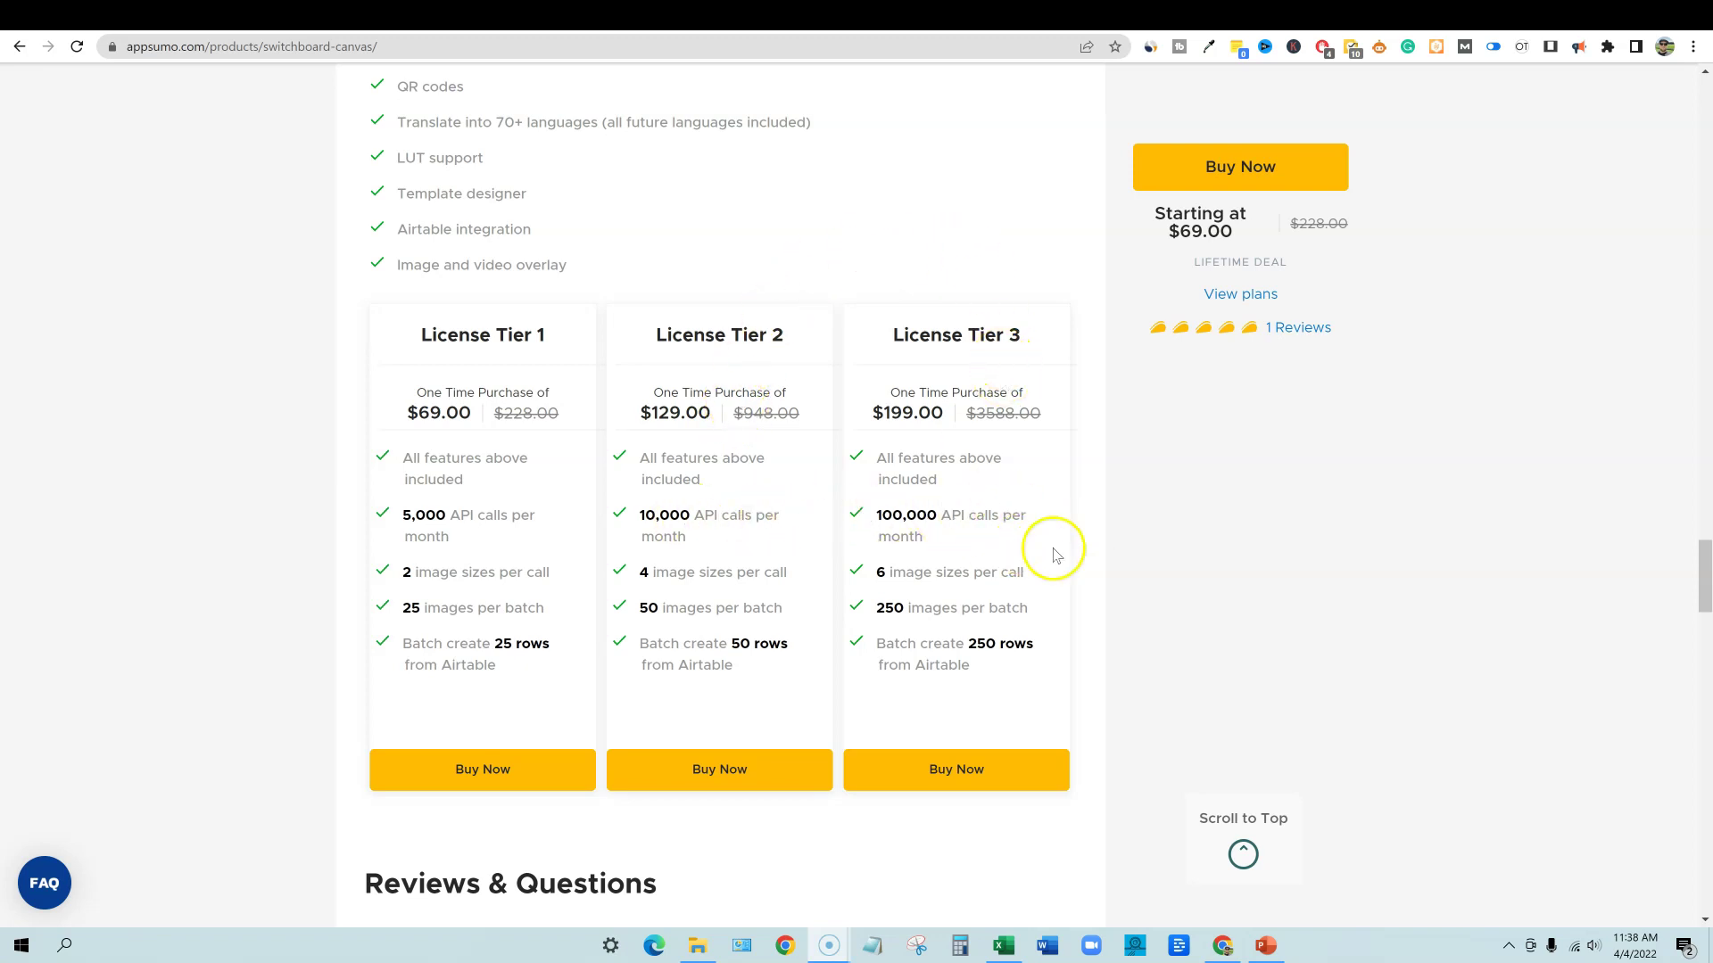
{"action": "scroll", "coordinate": [956, 558], "scroll_direction": "down", "scroll_amount": 1}
- Look through the pinned founder and AppSumo posts in the Reviews & Questions section
{"action": "scroll", "coordinate": [979, 544], "scroll_direction": "down", "scroll_amount": 9}
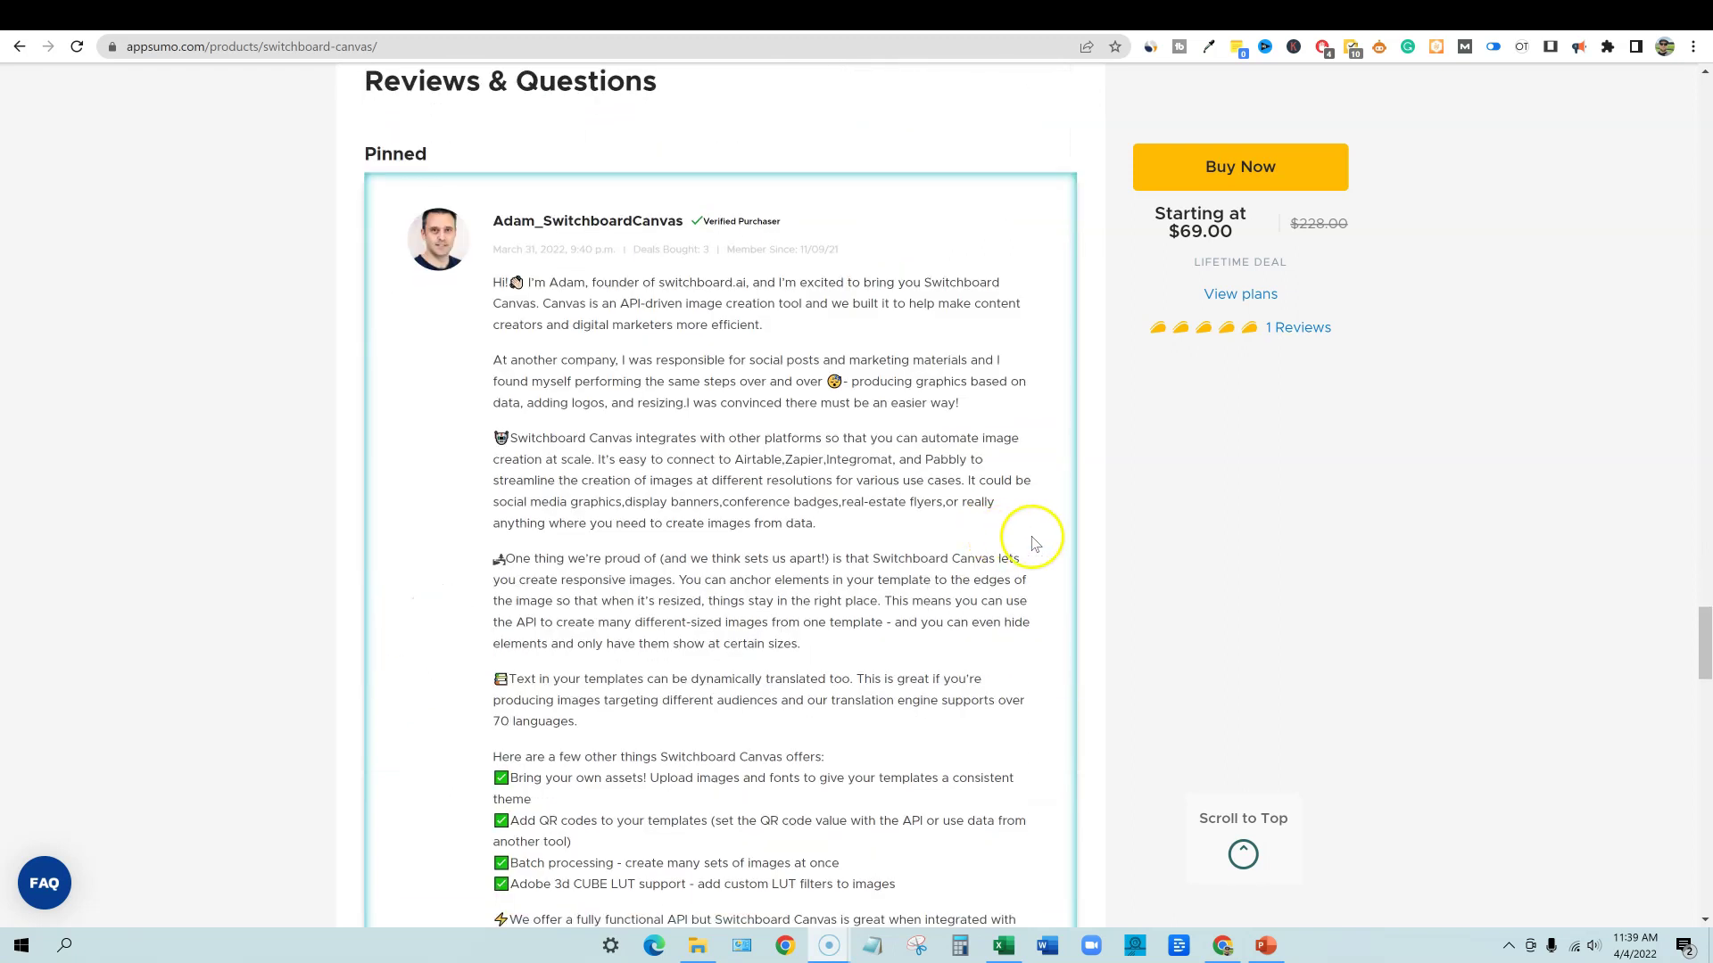
{"action": "scroll", "coordinate": [798, 544], "scroll_direction": "down", "scroll_amount": 1}
{"action": "scroll", "coordinate": [798, 544], "scroll_direction": "down", "scroll_amount": 10}
{"action": "scroll", "coordinate": [849, 500], "scroll_direction": "up", "scroll_amount": 5}
{"action": "scroll", "coordinate": [850, 508], "scroll_direction": "down", "scroll_amount": 5}
{"action": "scroll", "coordinate": [850, 507], "scroll_direction": "down", "scroll_amount": 4}
{"action": "scroll", "coordinate": [886, 504], "scroll_direction": "up", "scroll_amount": 4}
{"action": "scroll", "coordinate": [891, 509], "scroll_direction": "down", "scroll_amount": 2}
- Read the "Solid Batch Image Creator" customer review, highlighting its paragraphs on drawbacks and workarounds
{"action": "scroll", "coordinate": [893, 511], "scroll_direction": "down", "scroll_amount": 1}
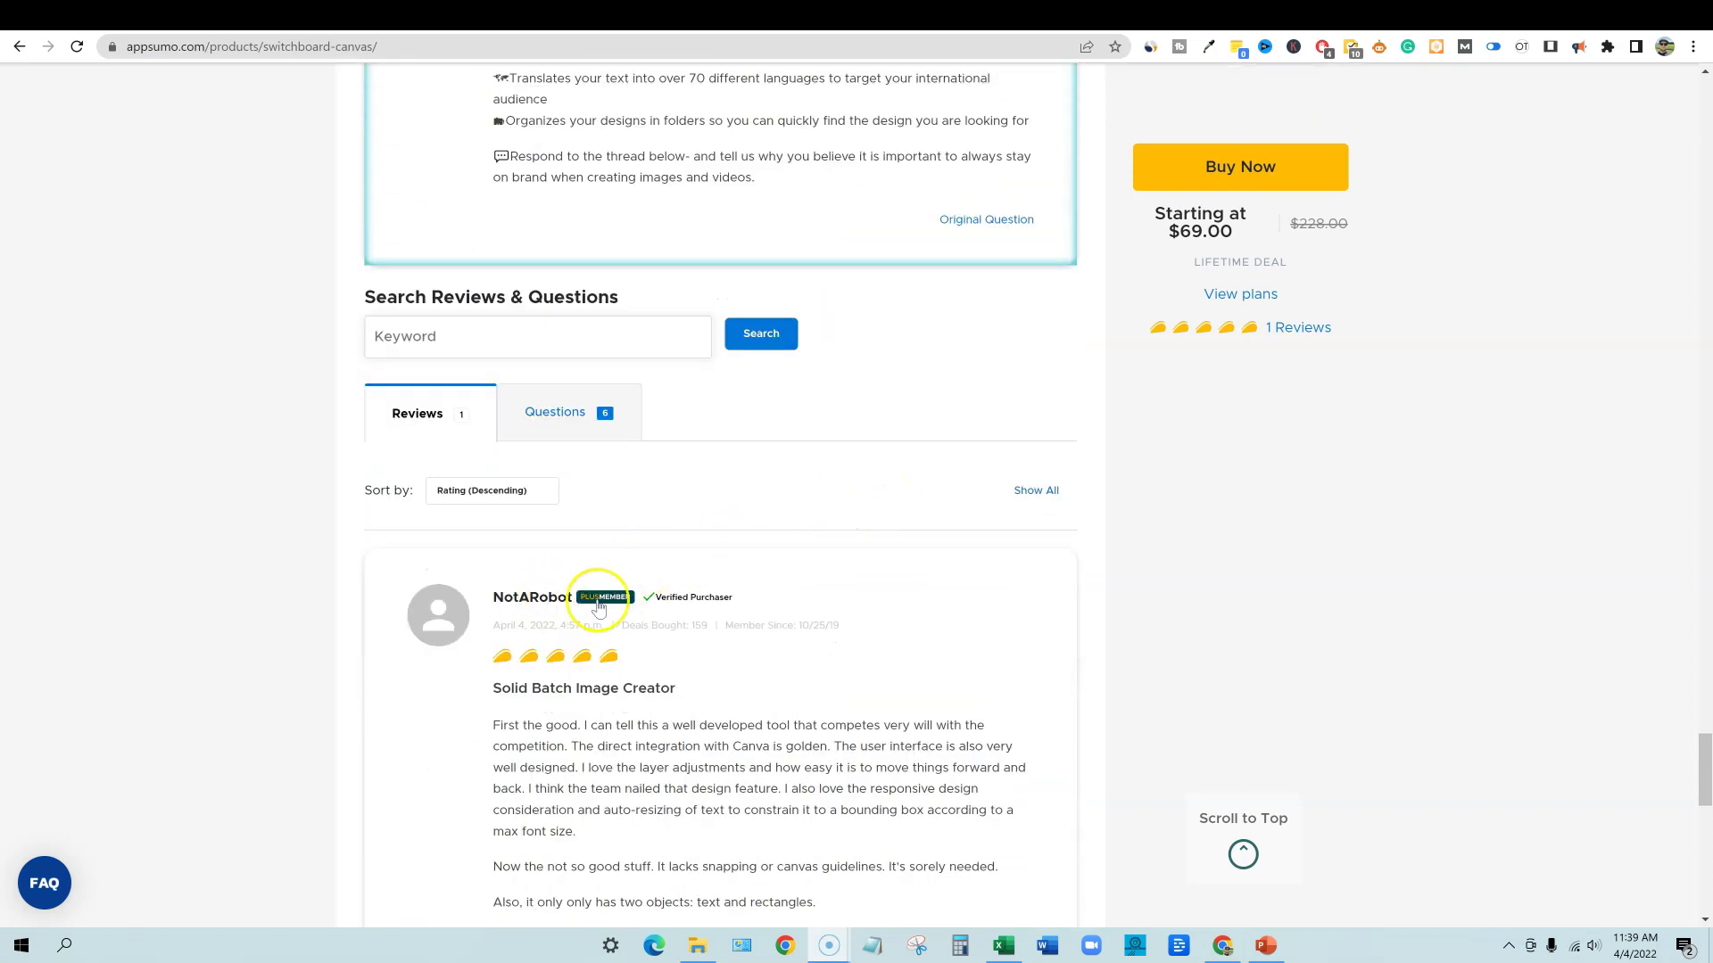
{"action": "scroll", "coordinate": [928, 629], "scroll_direction": "down", "scroll_amount": 3}
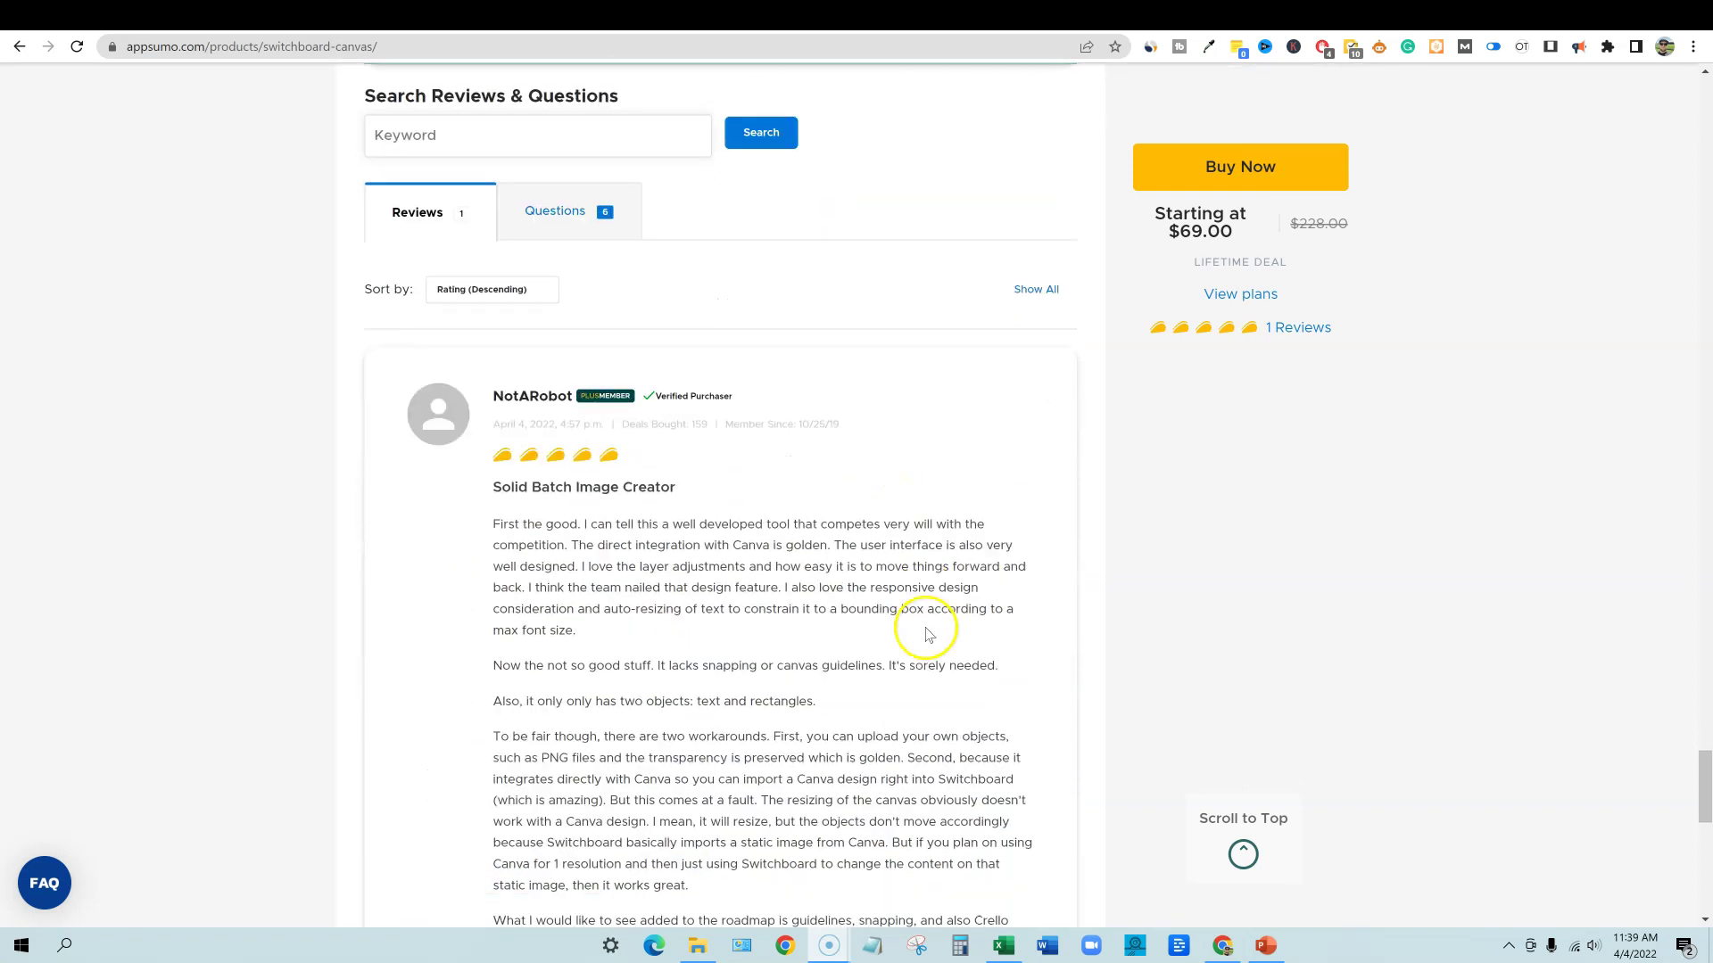
{"action": "scroll", "coordinate": [892, 464], "scroll_direction": "down", "scroll_amount": 1}
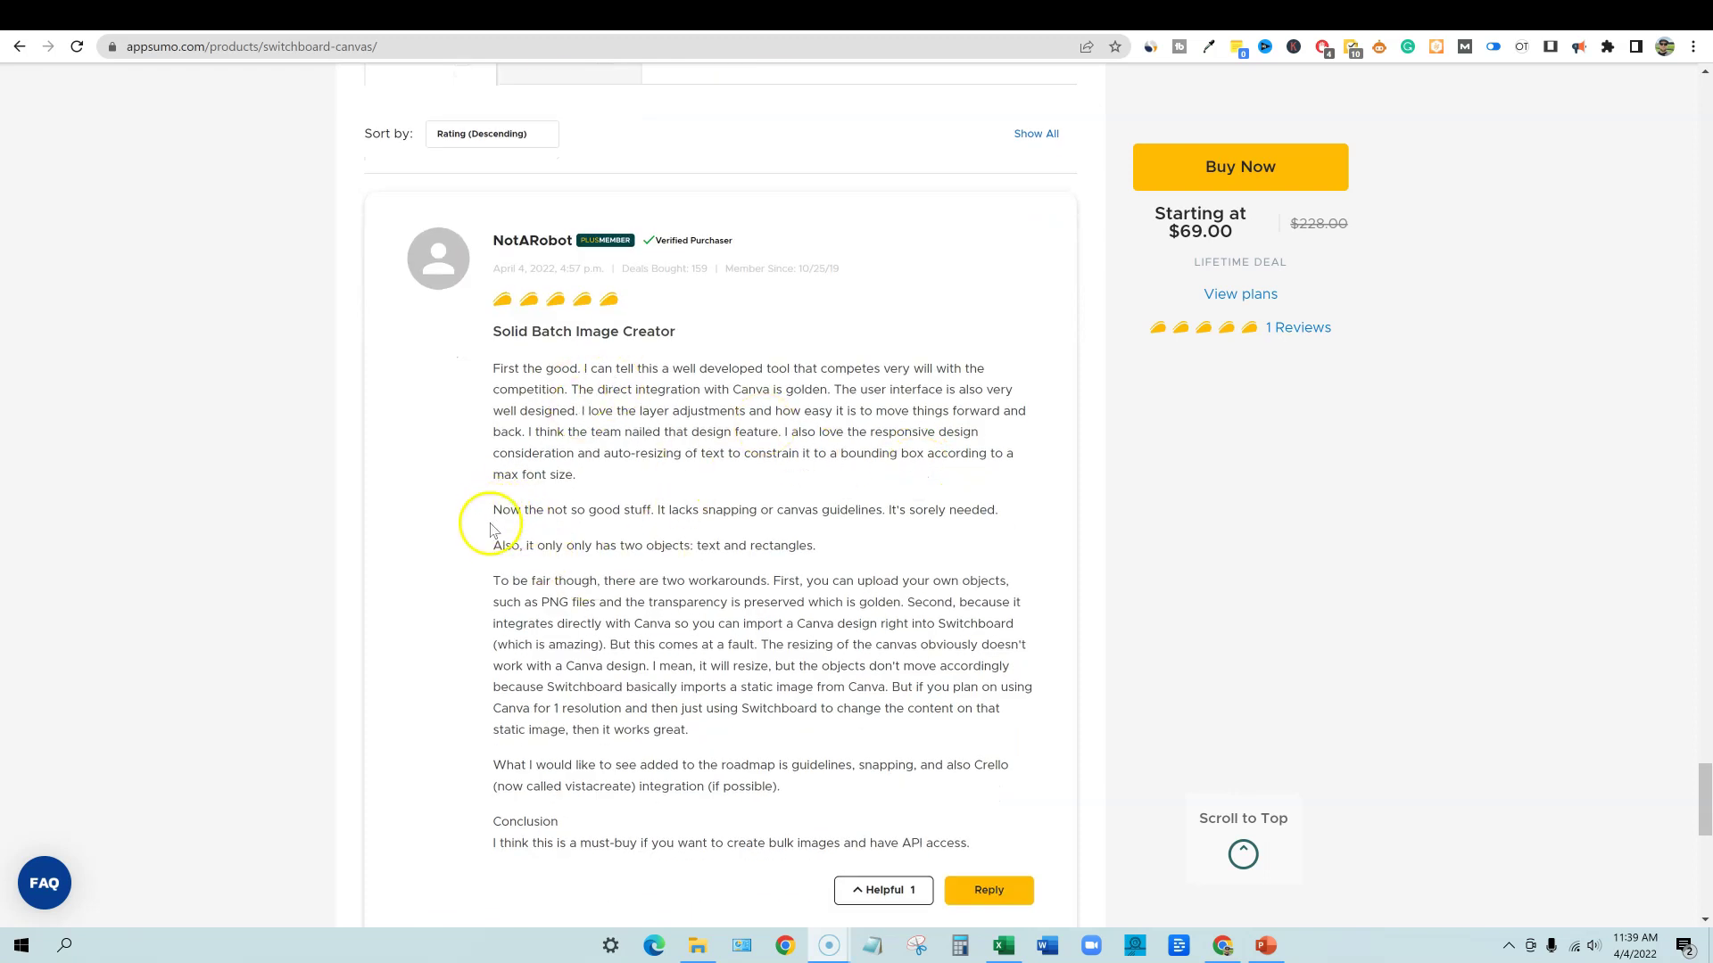
{"action": "left_click_drag", "start_coordinate": [490, 543], "coordinate": [990, 863]}
{"action": "left_click", "coordinate": [750, 650]}
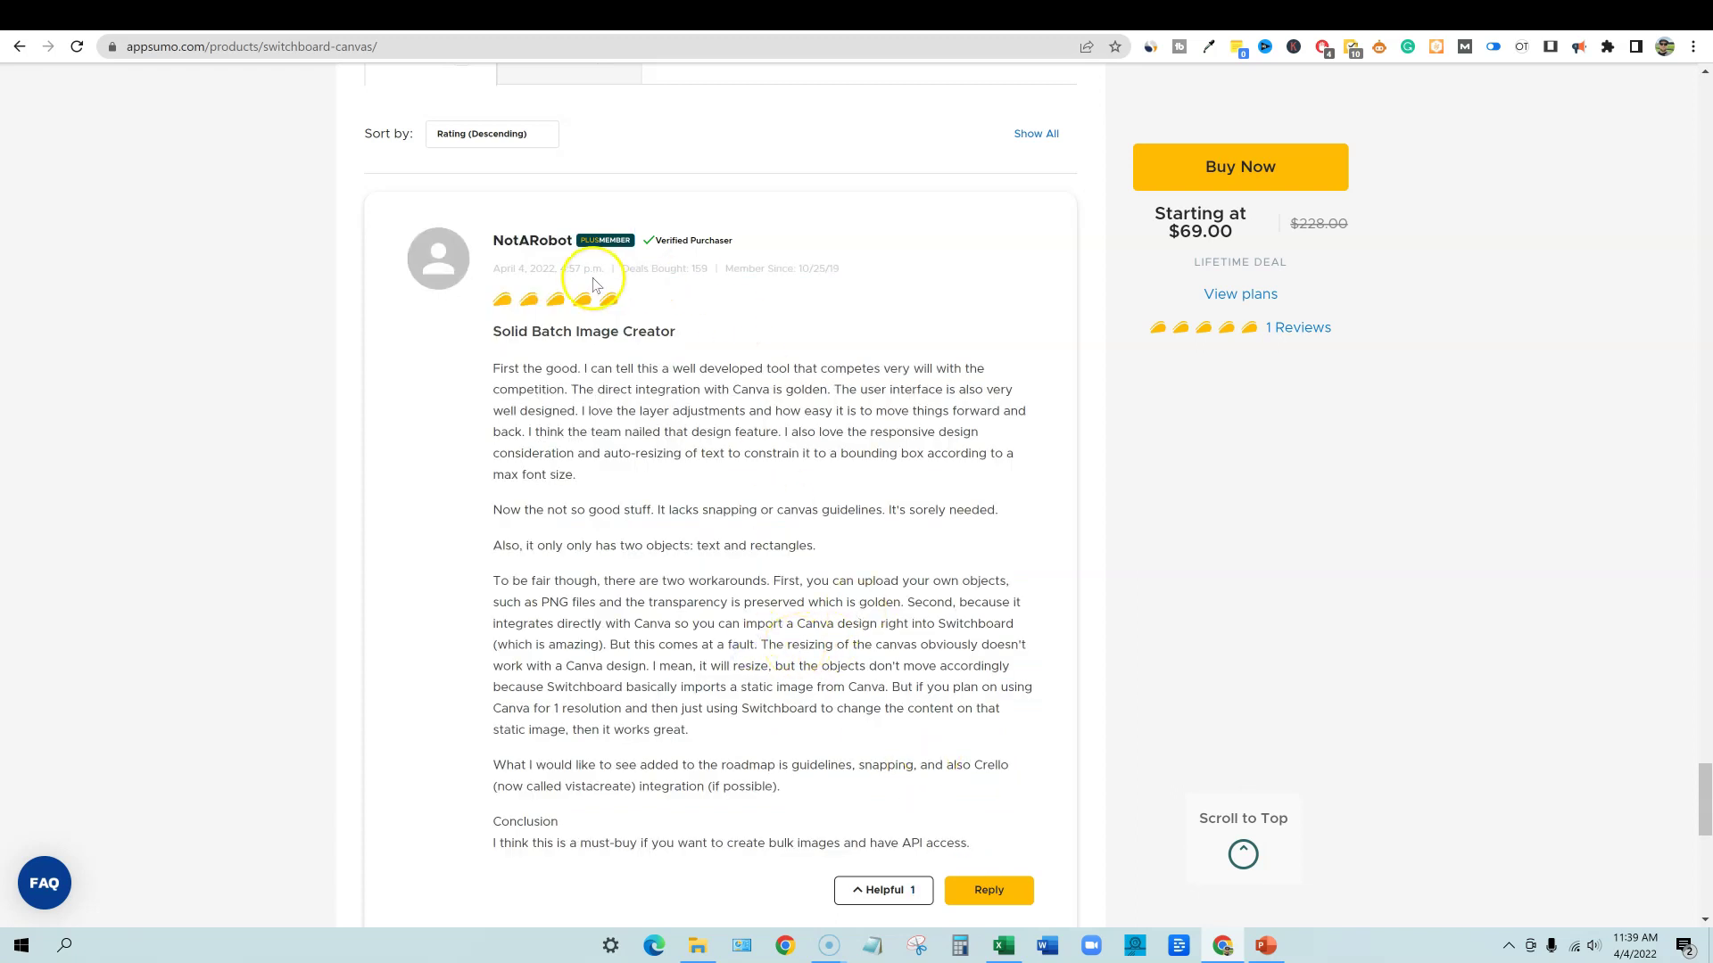
- Switch to the switchboard.ai site, open its pricing page and compare the Creator, Agency and Enterprise plans
{"action": "scroll", "coordinate": [999, 582], "scroll_direction": "up", "scroll_amount": 20}
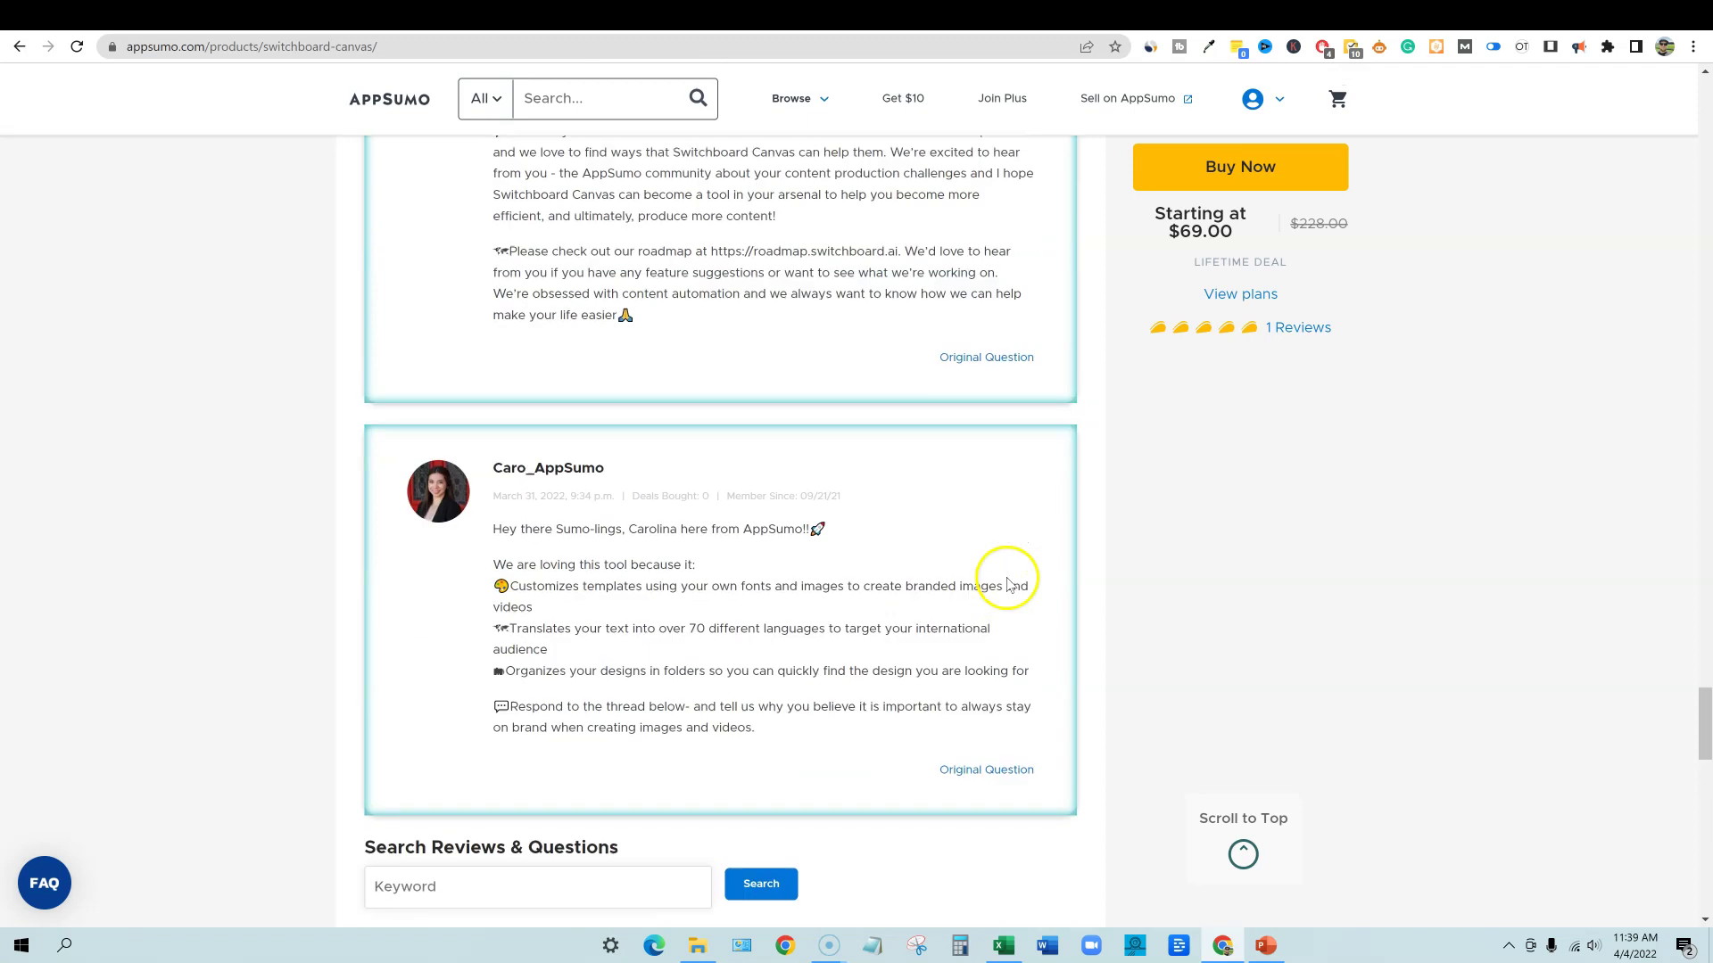
{"action": "scroll", "coordinate": [1003, 580], "scroll_direction": "up", "scroll_amount": 10}
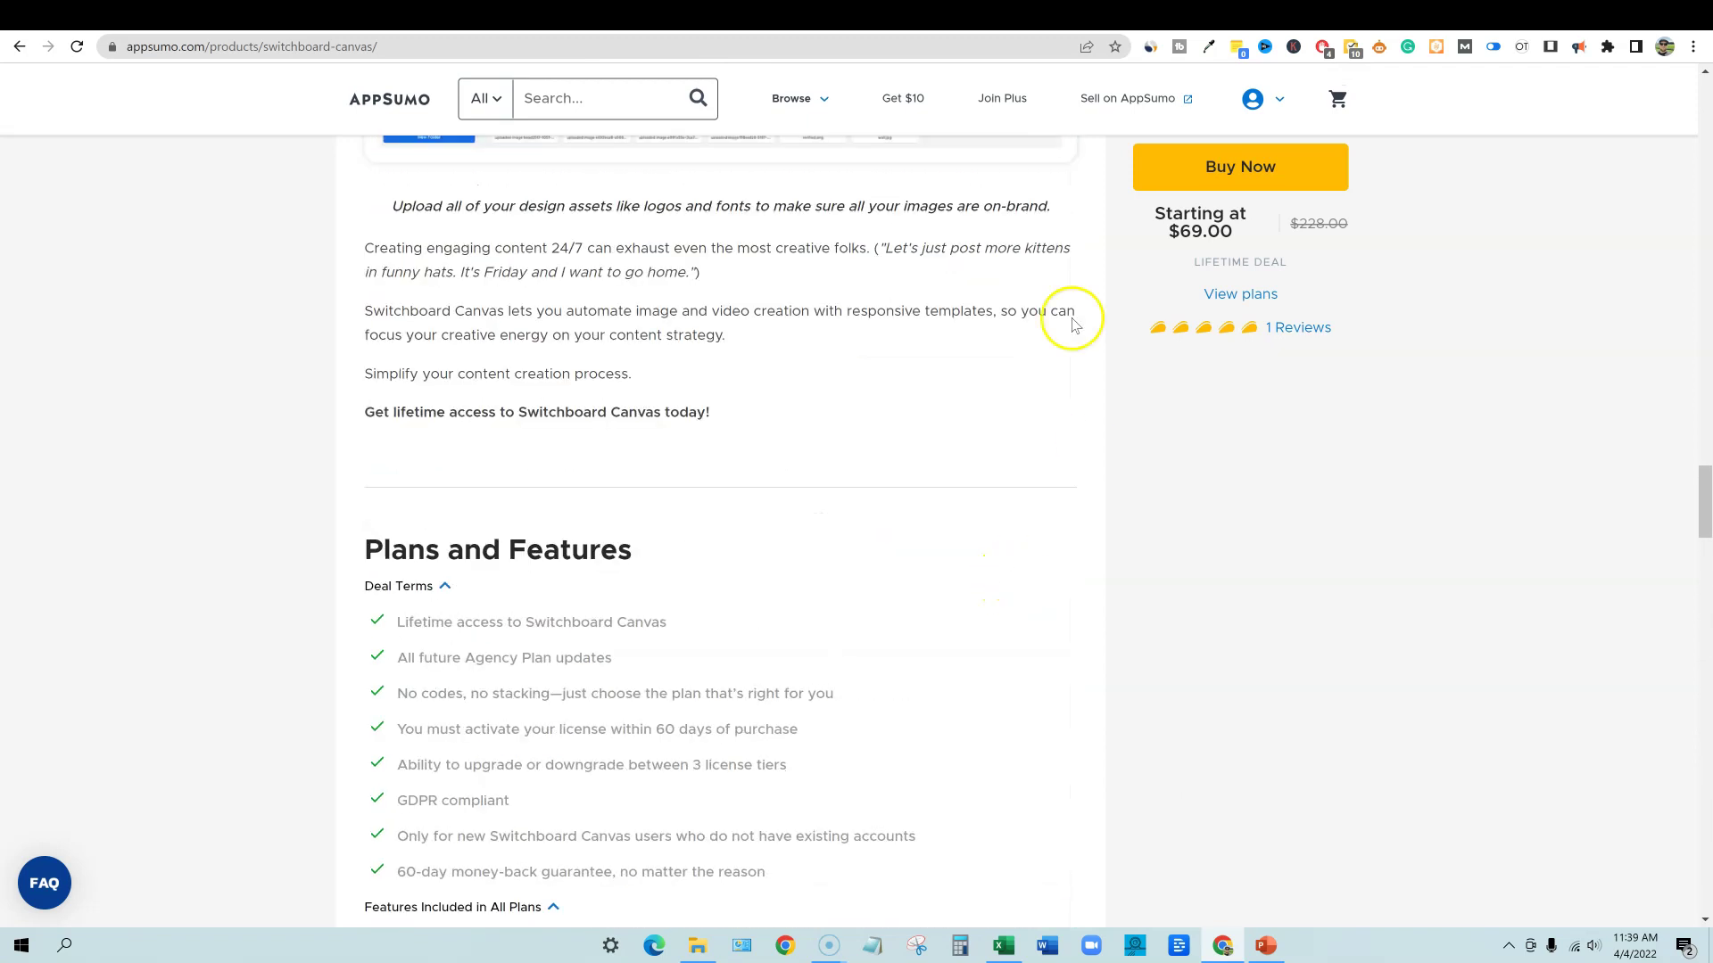
{"action": "left_click", "coordinate": [519, 10]}
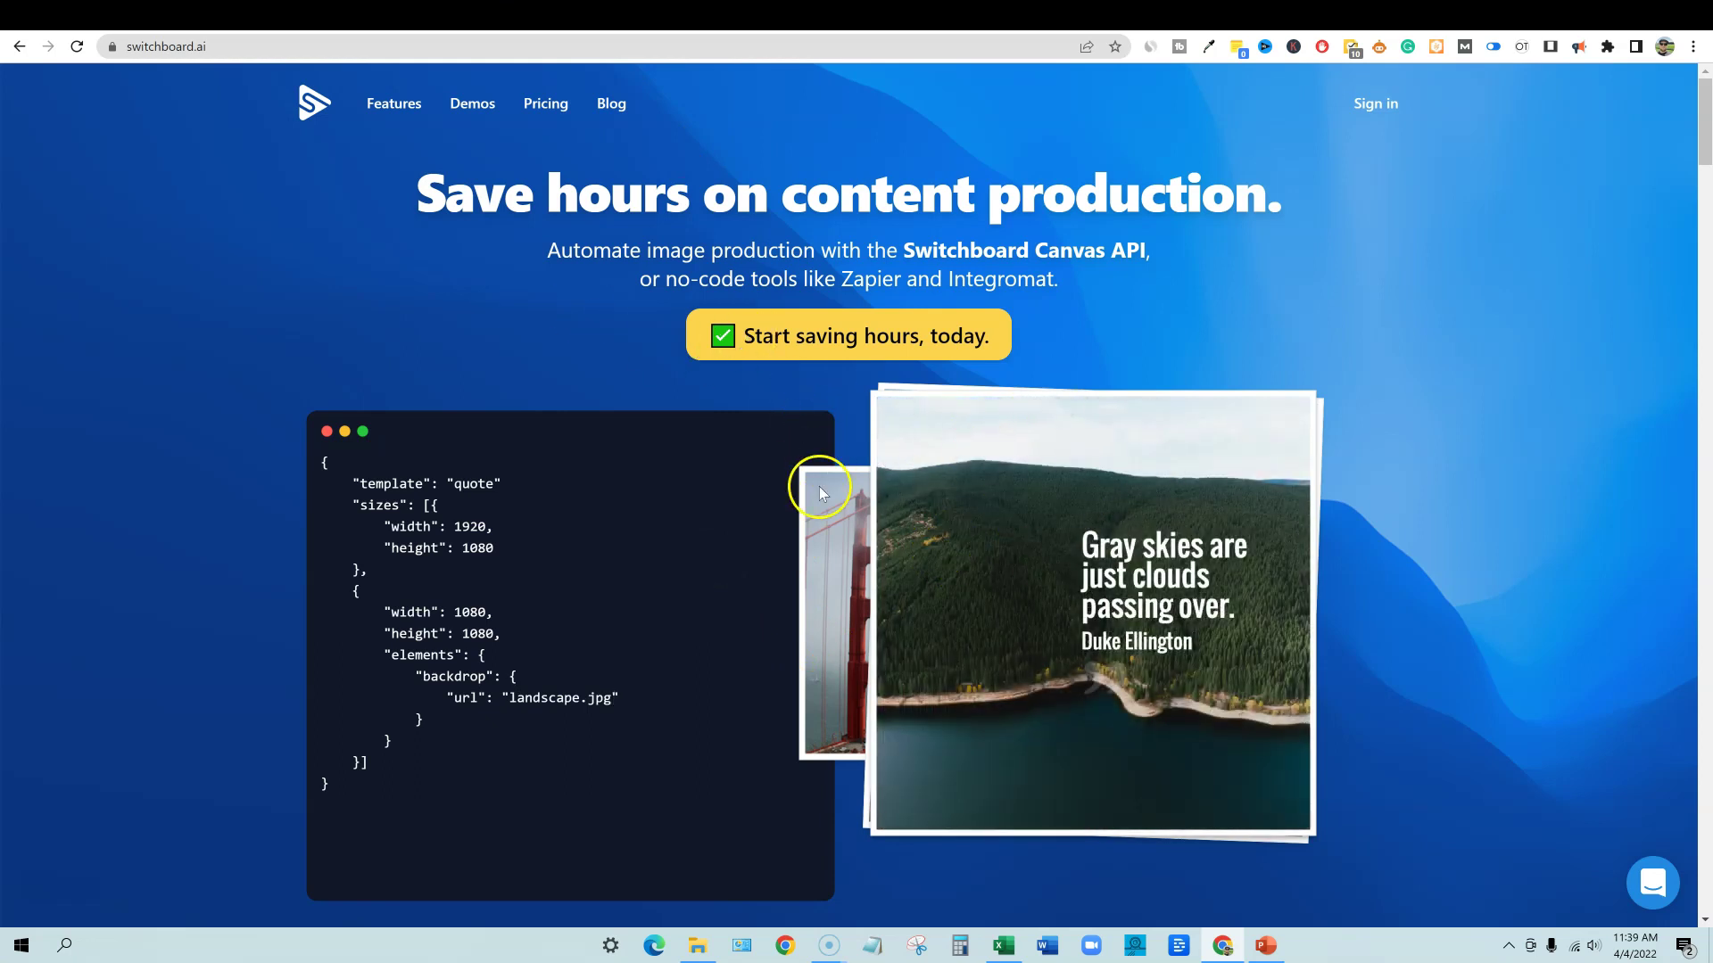
{"action": "left_click", "coordinate": [557, 105]}
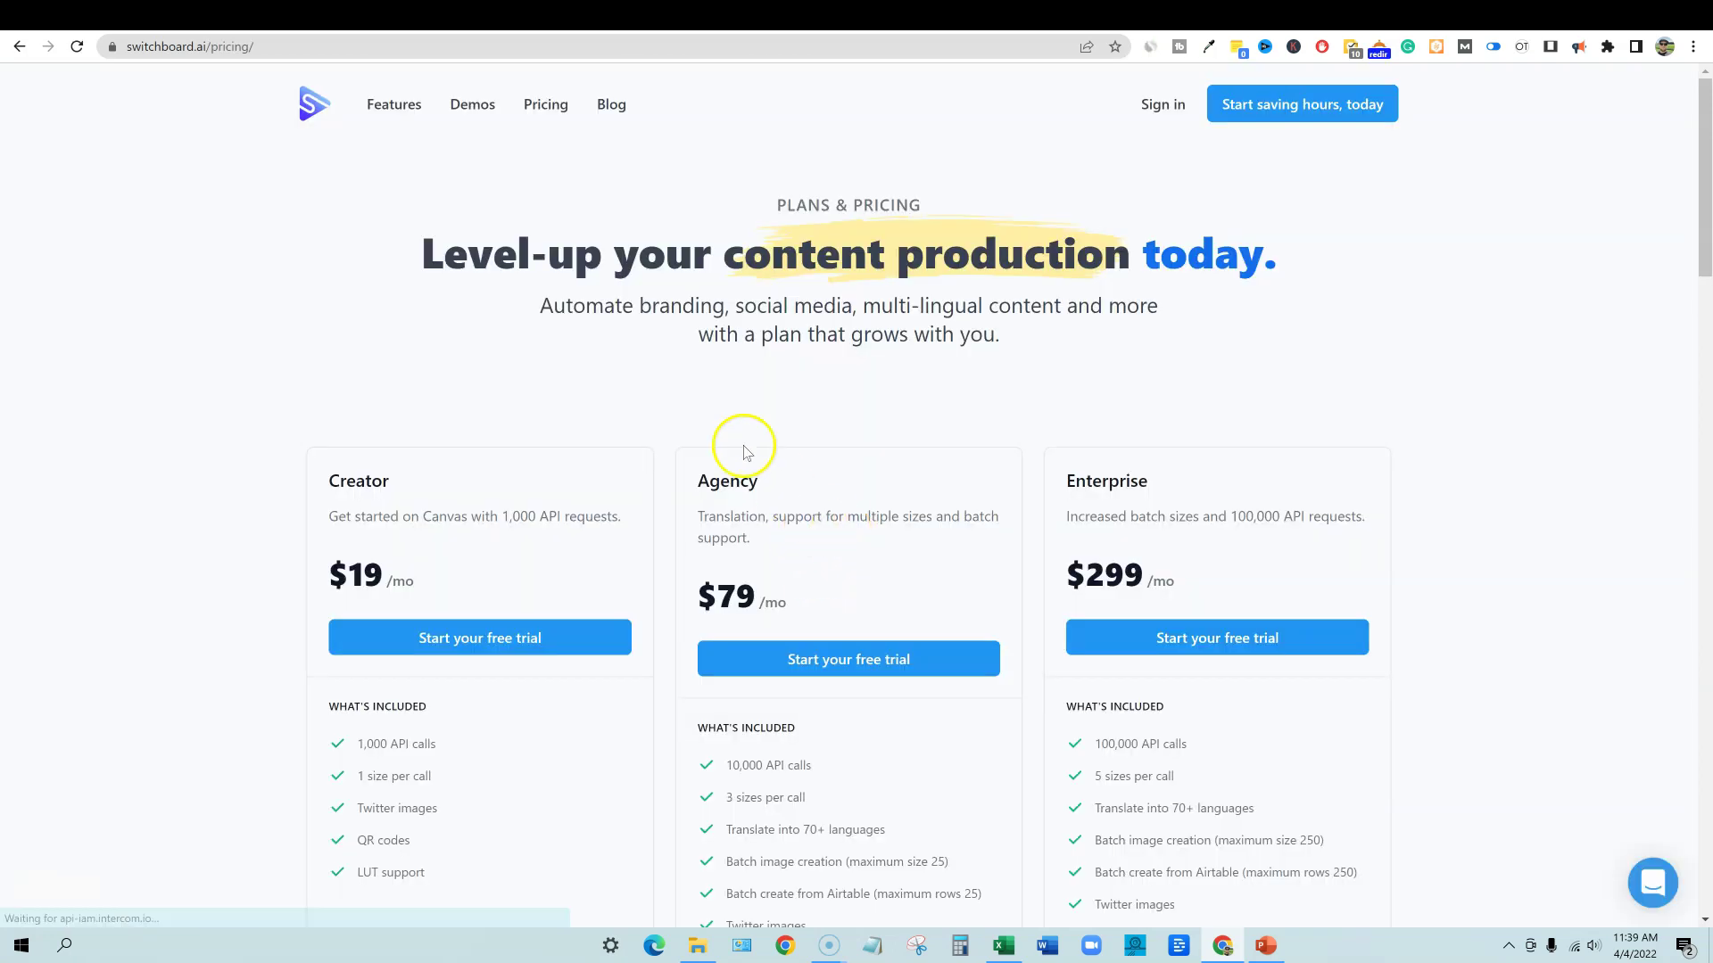
{"action": "scroll", "coordinate": [446, 517], "scroll_direction": "down", "scroll_amount": 2}
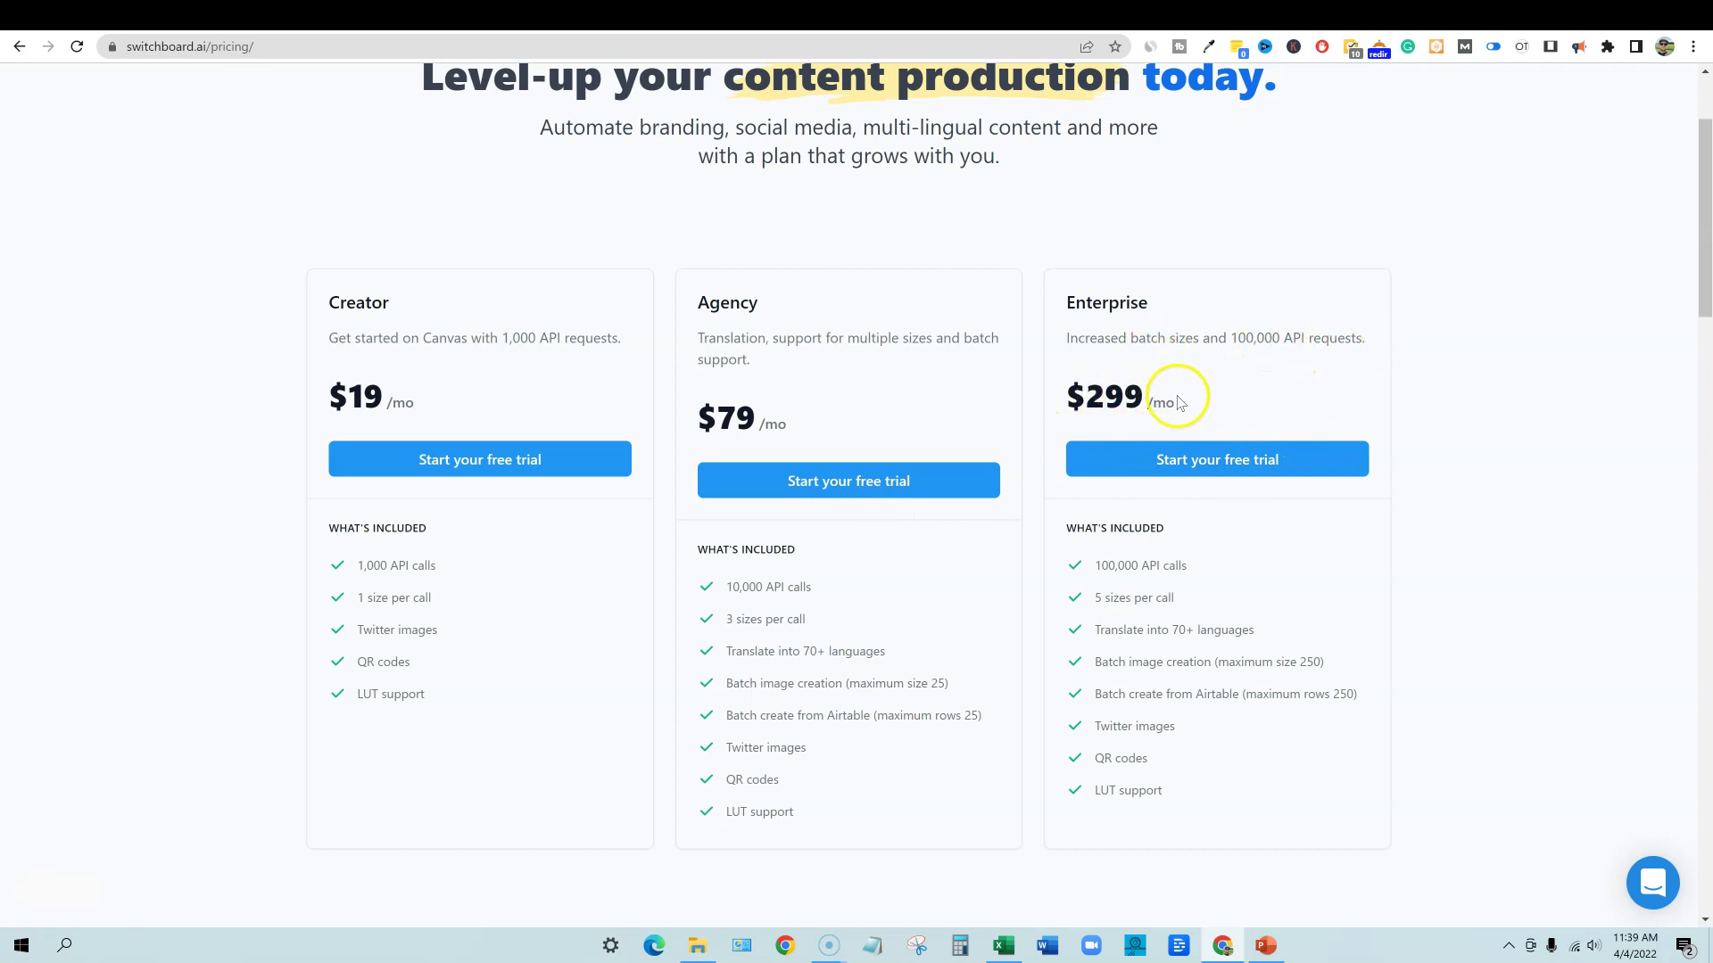
- Return to the AppSumo deal's plan comparison and highlight License Tier 3's monthly API calls and crossed-out regular price
{"action": "left_click", "coordinate": [355, 20]}
{"action": "scroll", "coordinate": [761, 569], "scroll_direction": "up", "scroll_amount": 3}
{"action": "scroll", "coordinate": [764, 571], "scroll_direction": "down", "scroll_amount": 10}
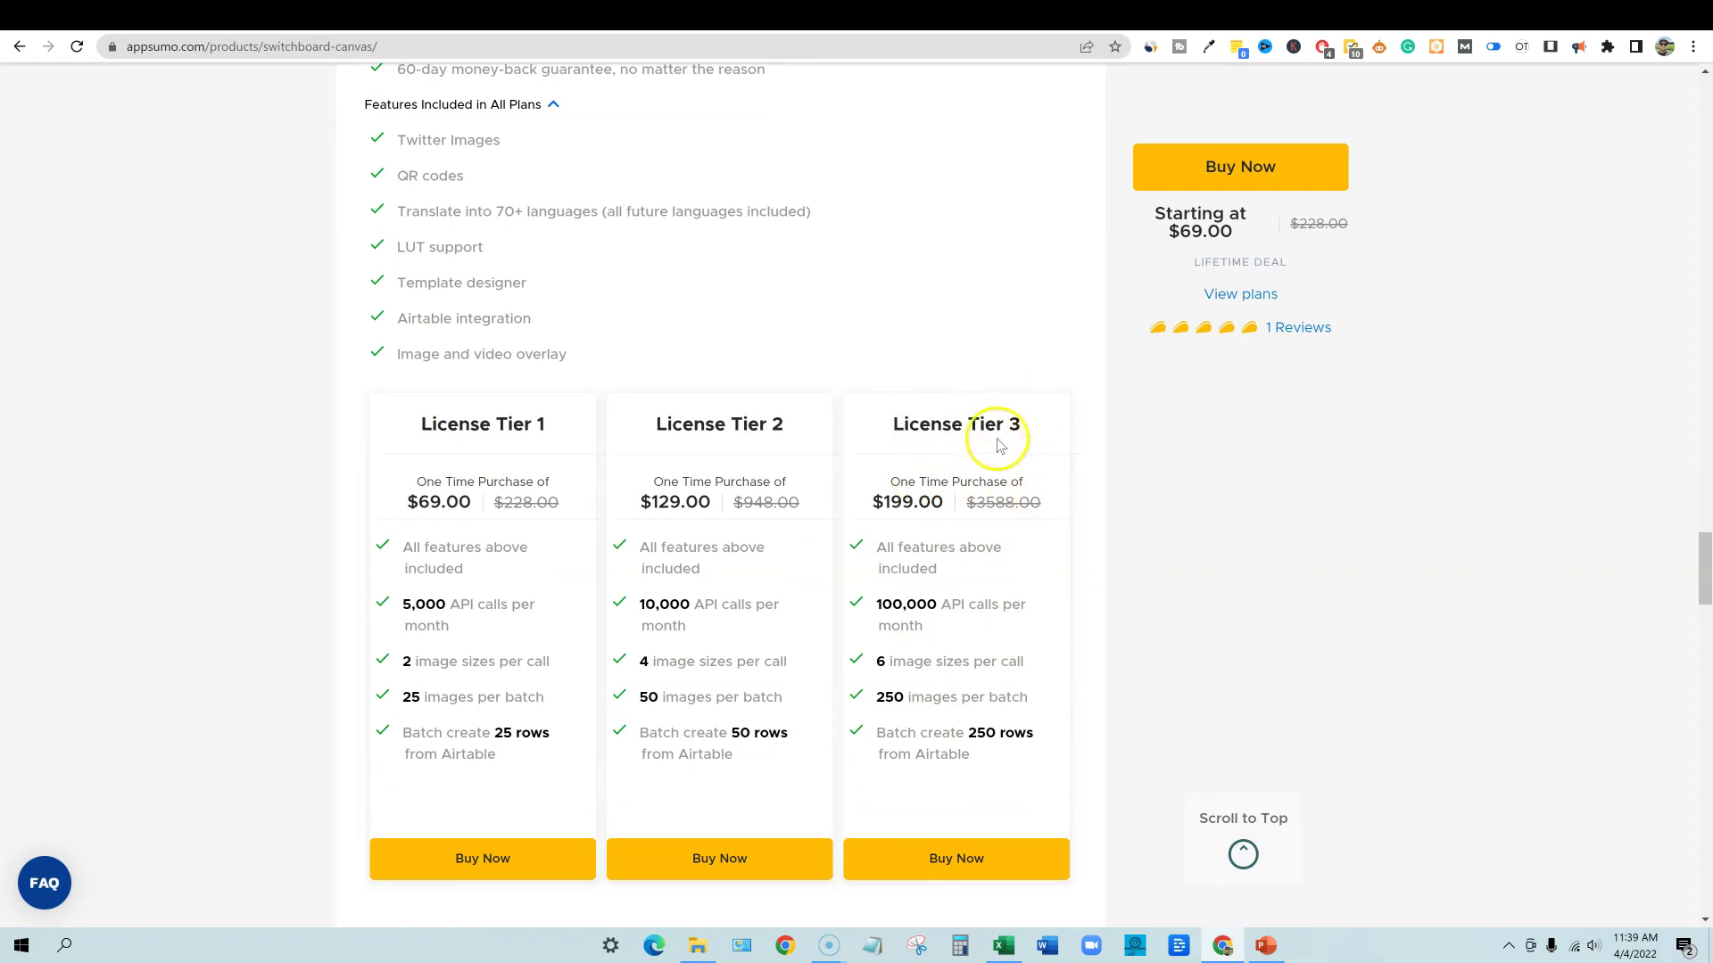
{"action": "left_click_drag", "start_coordinate": [885, 603], "coordinate": [1064, 633]}
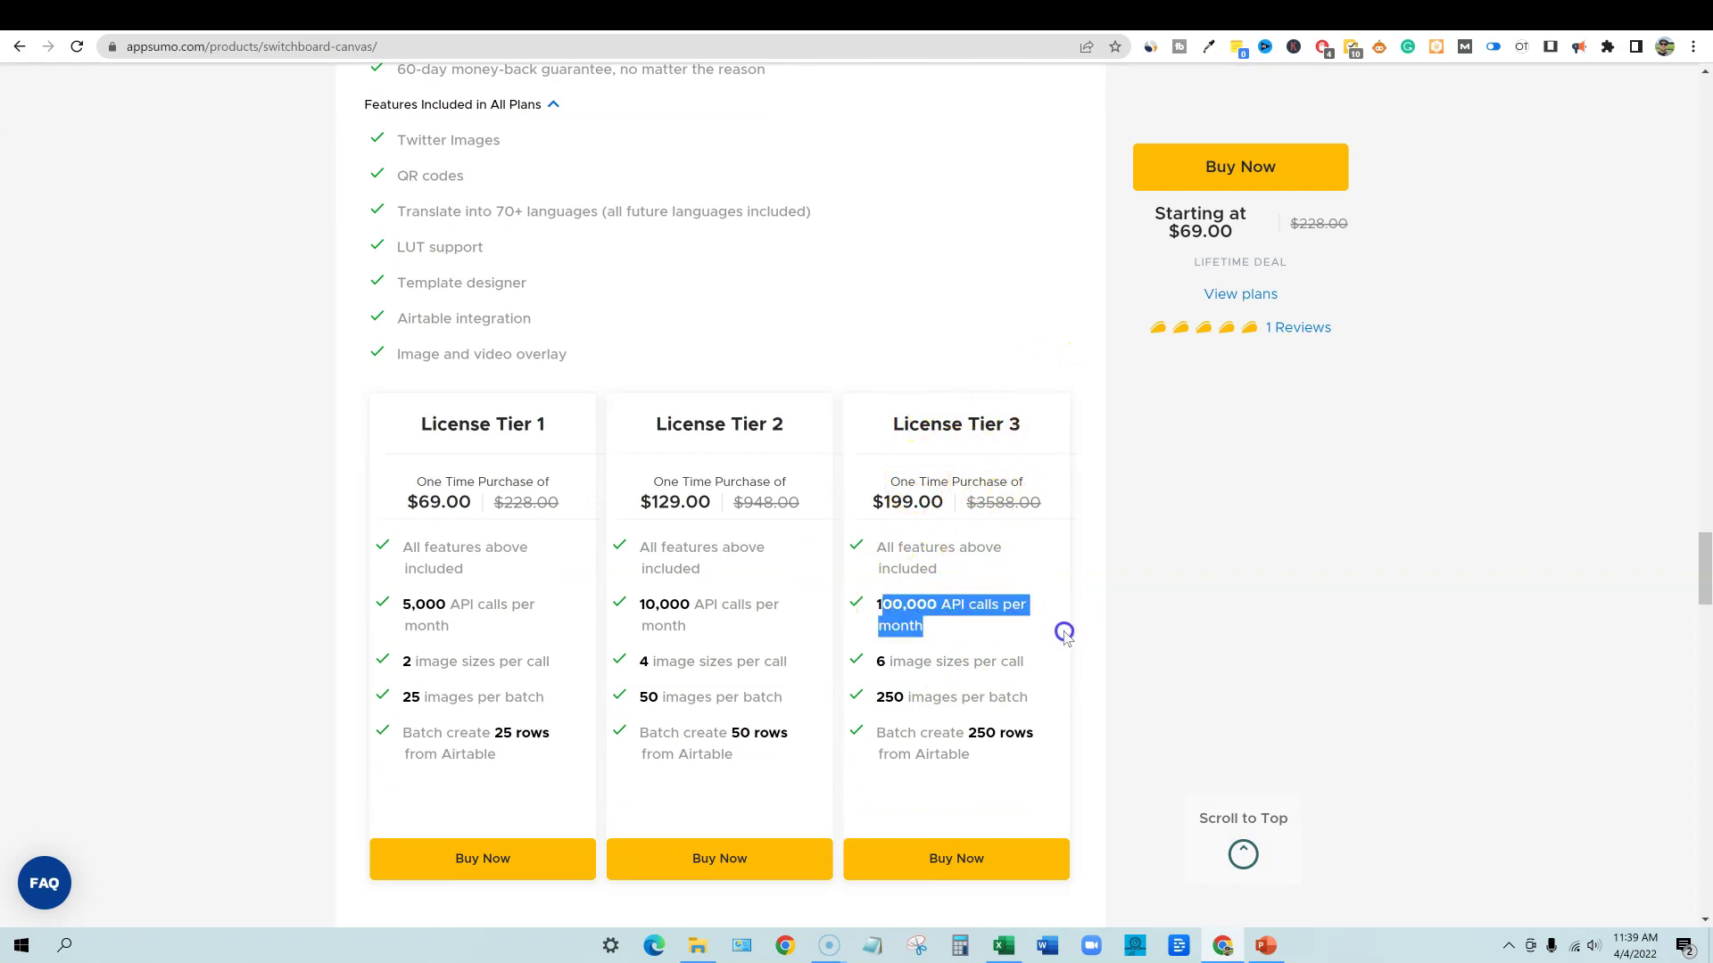
{"action": "left_click", "coordinate": [974, 505]}
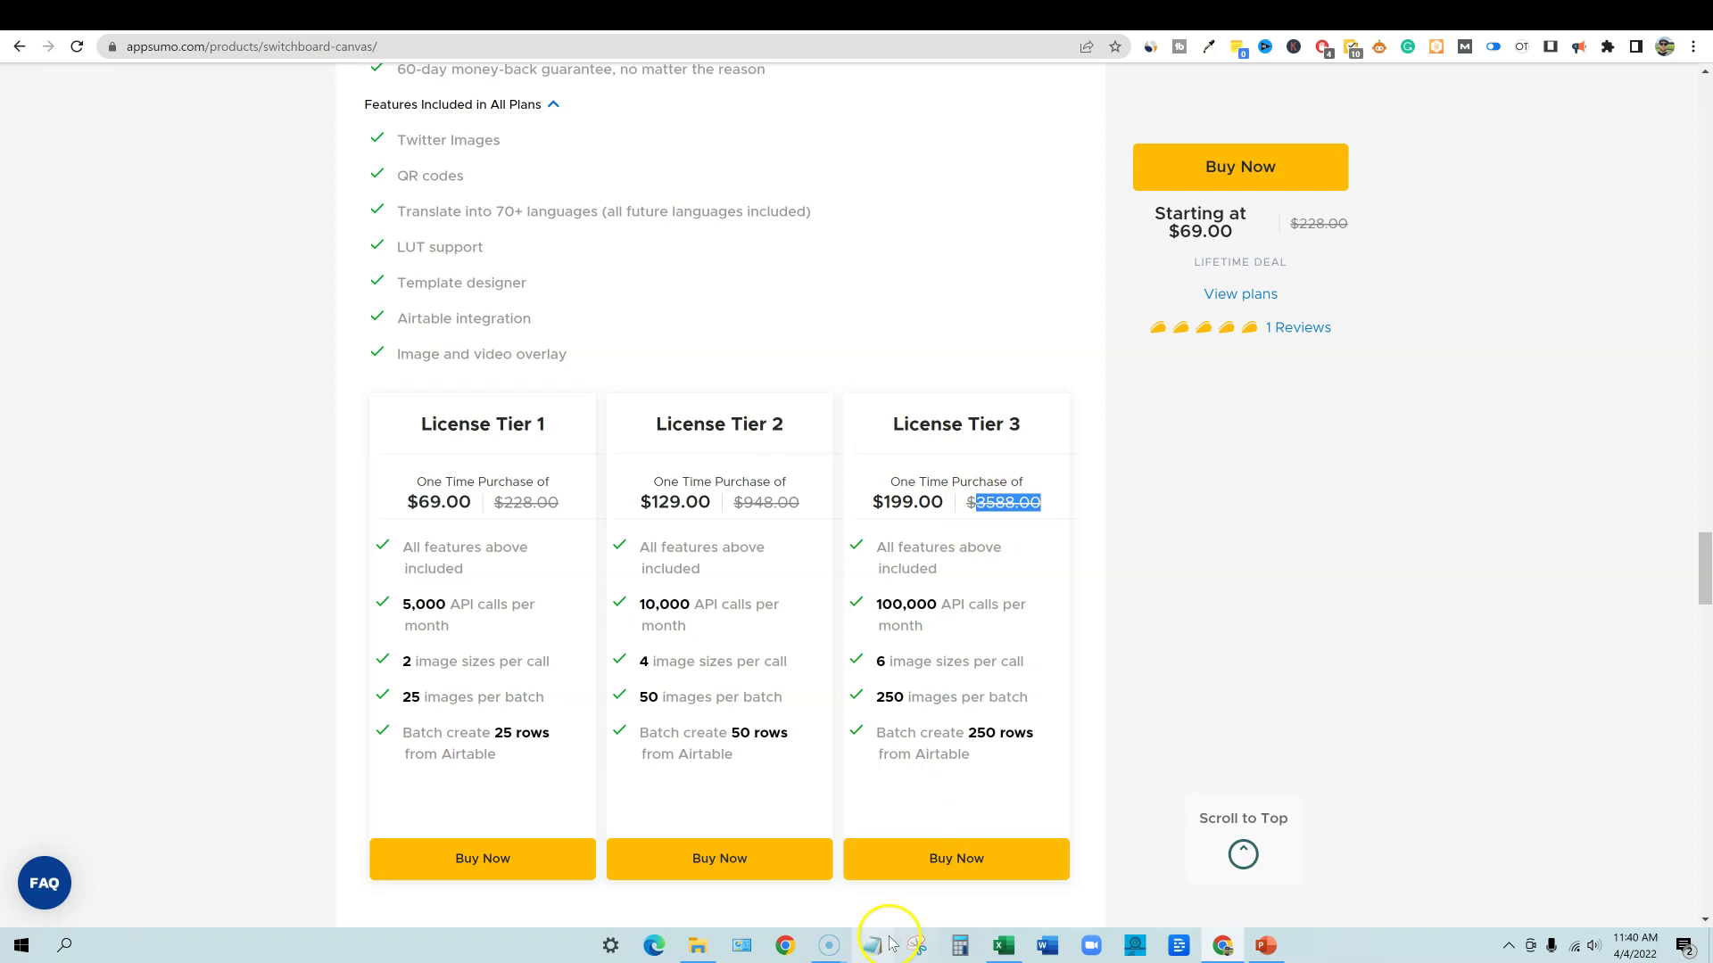
- Multiply 300 by 12 in Calculator, and return to the deal page to highlight License Tier 3's one-time price
{"action": "left_click", "coordinate": [960, 945]}
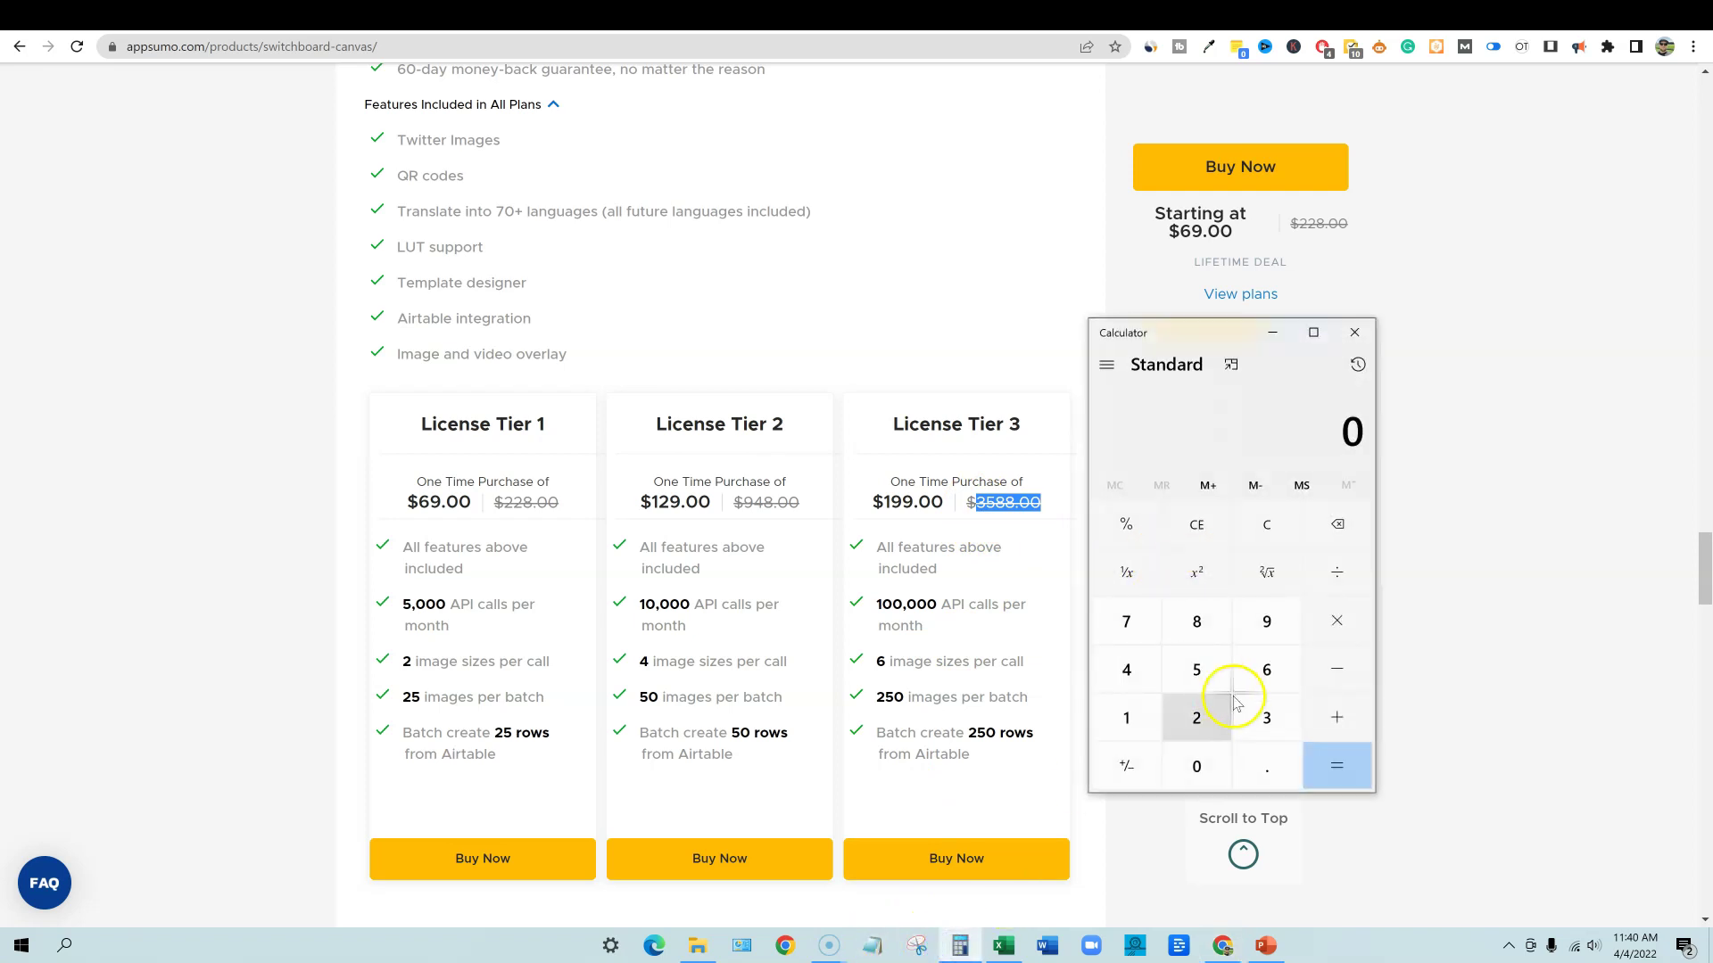
{"action": "type", "text": "300"}
{"action": "left_click", "coordinate": [1335, 620]}
{"action": "left_click", "coordinate": [1127, 717]}
{"action": "left_click", "coordinate": [1196, 718]}
{"action": "left_click", "coordinate": [1337, 765]}
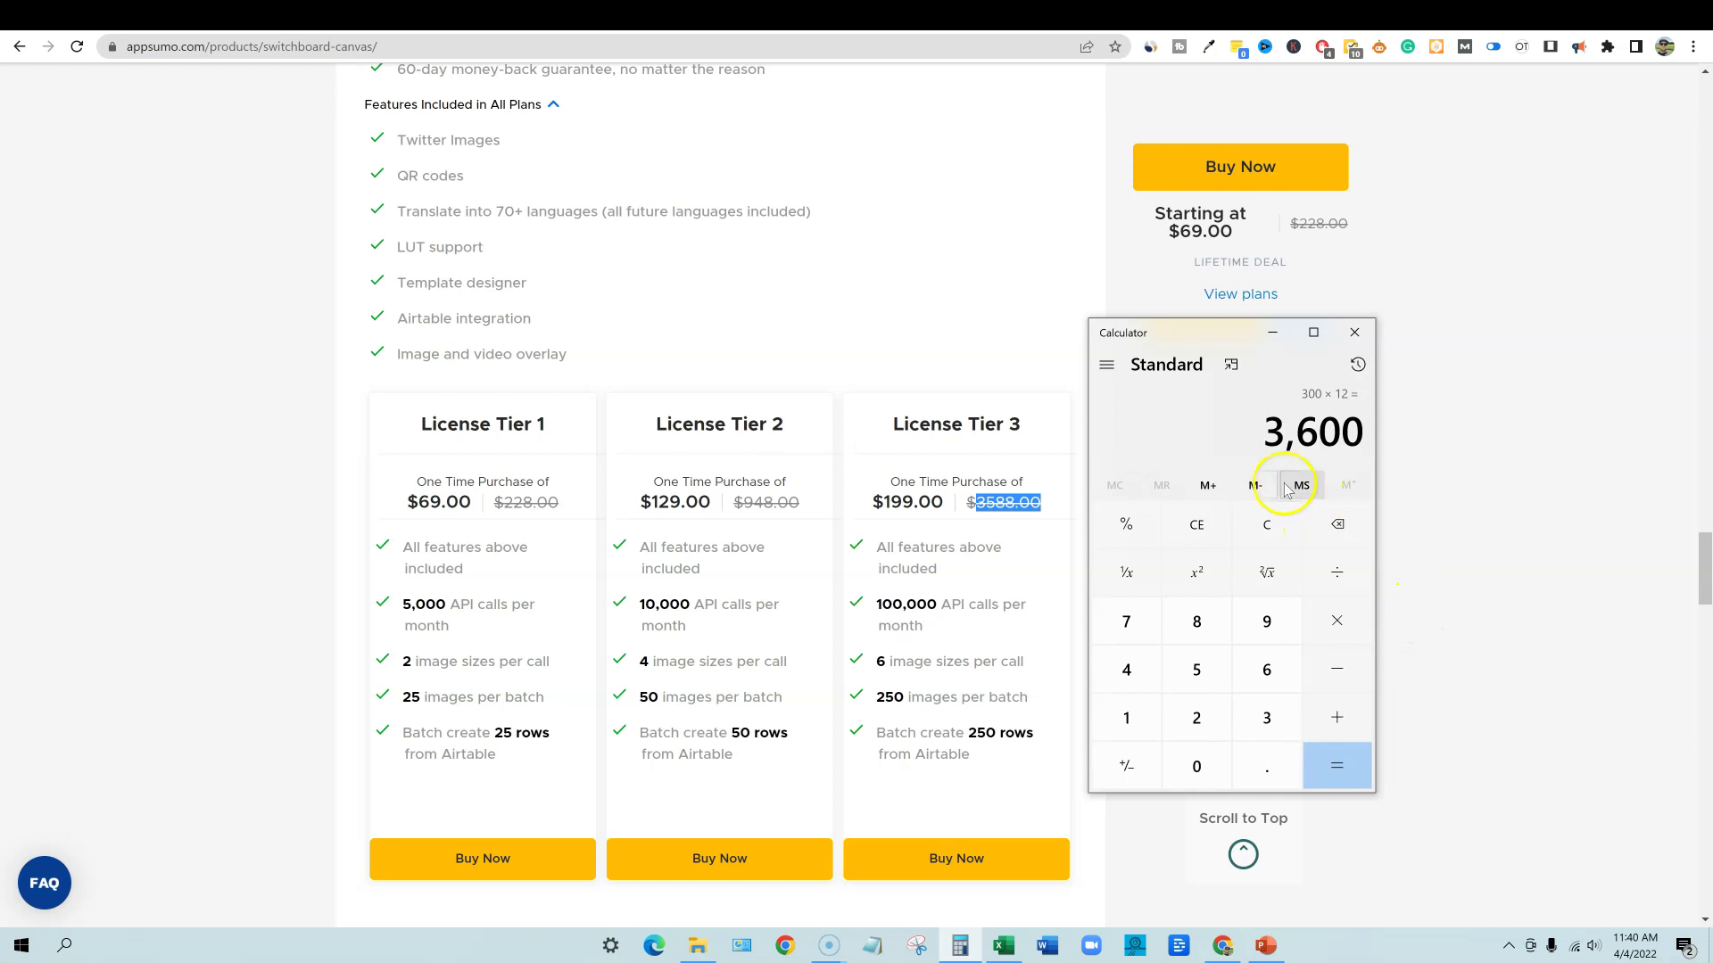
{"action": "left_click", "coordinate": [1279, 335]}
{"action": "left_click_drag", "start_coordinate": [890, 504], "coordinate": [920, 514]}
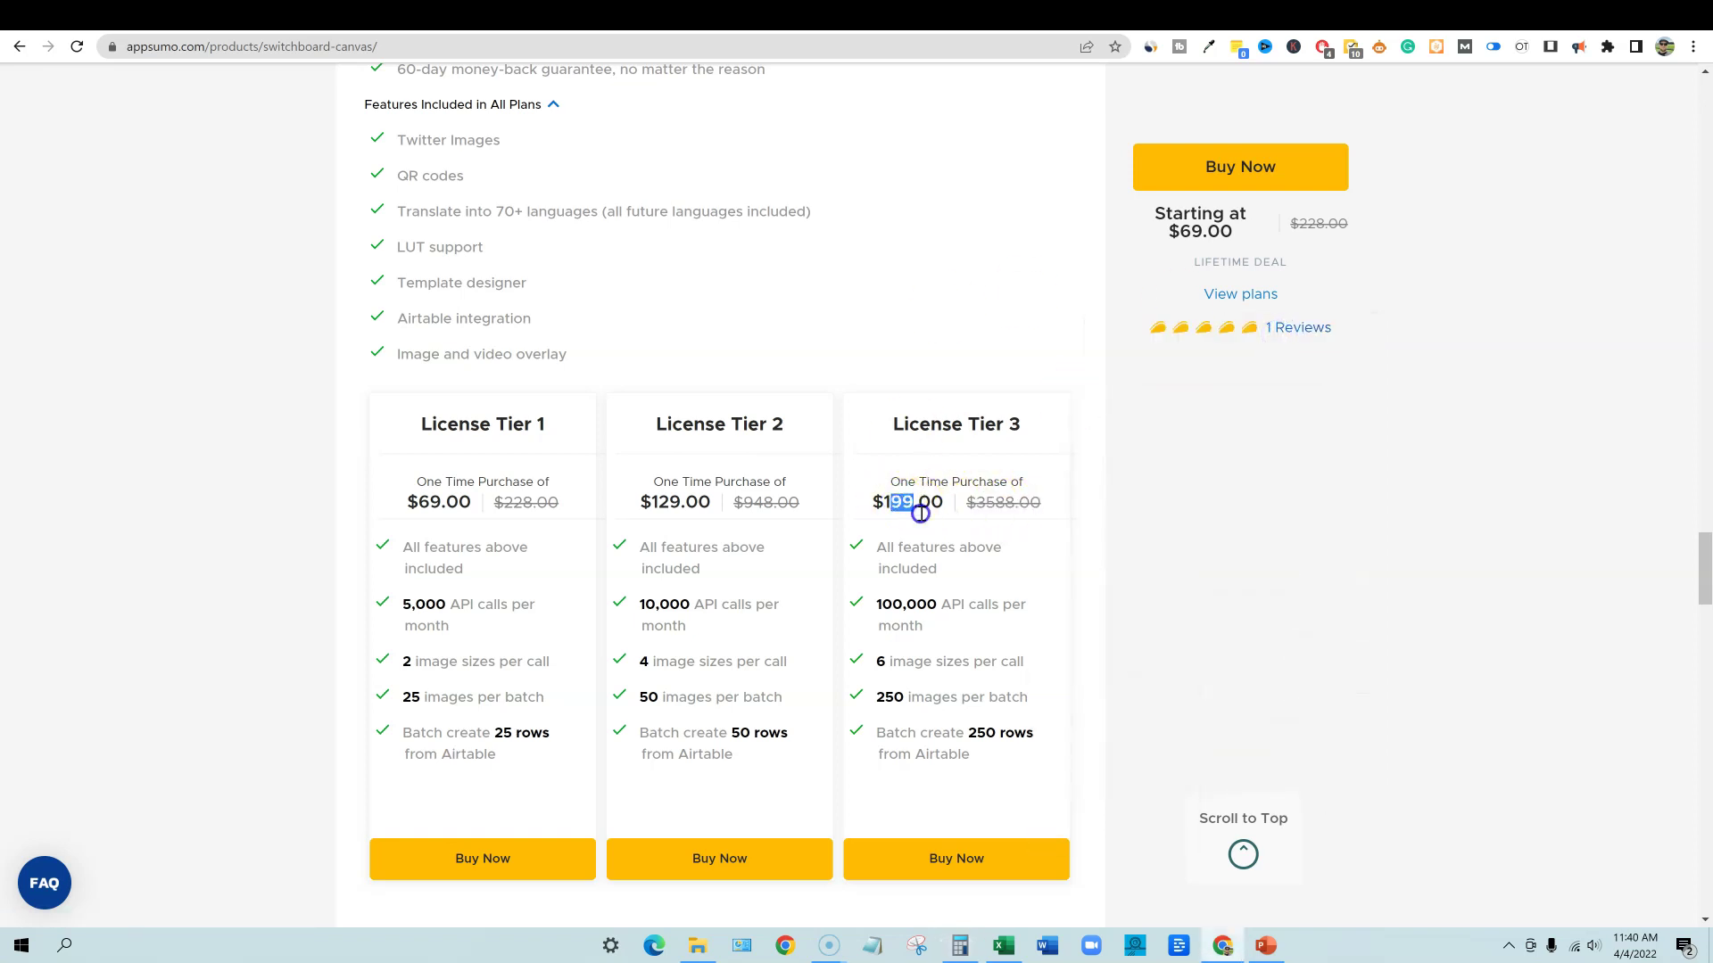
- Go back to the switchboard.ai homepage and examine the tweet-to-image demo, selecting its sample tweet URL
{"action": "left_click", "coordinate": [522, 18]}
{"action": "key", "text": "alt+Left"}
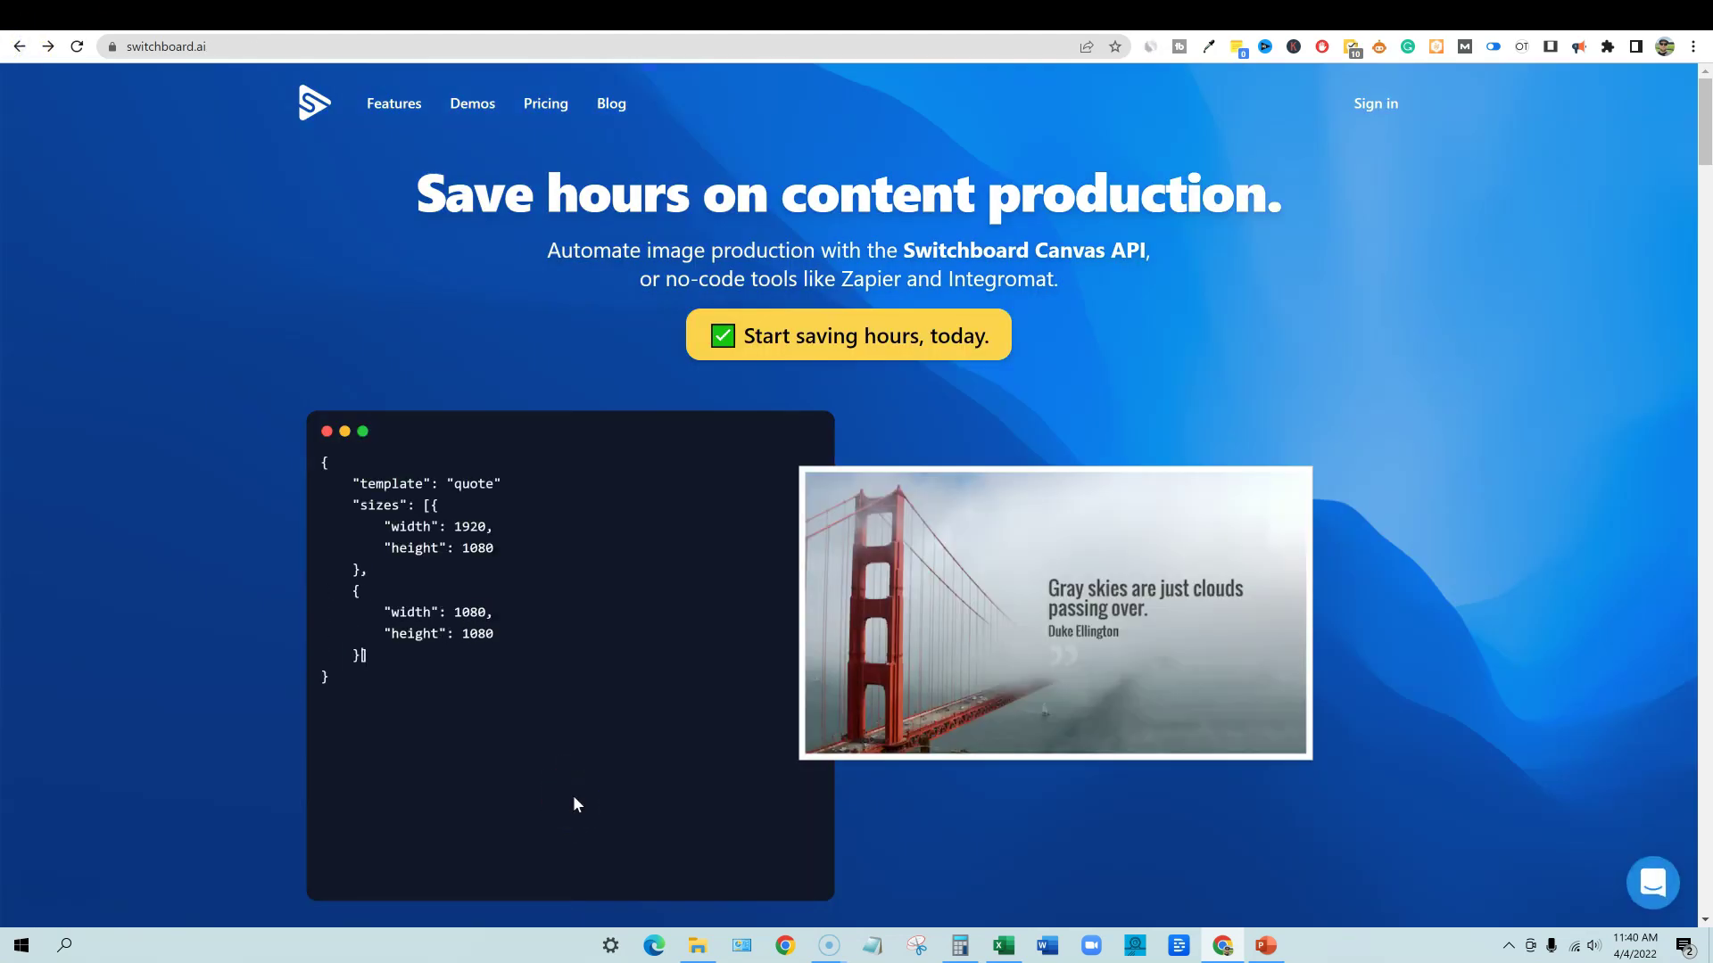
{"action": "scroll", "coordinate": [582, 808], "scroll_direction": "down", "scroll_amount": 10}
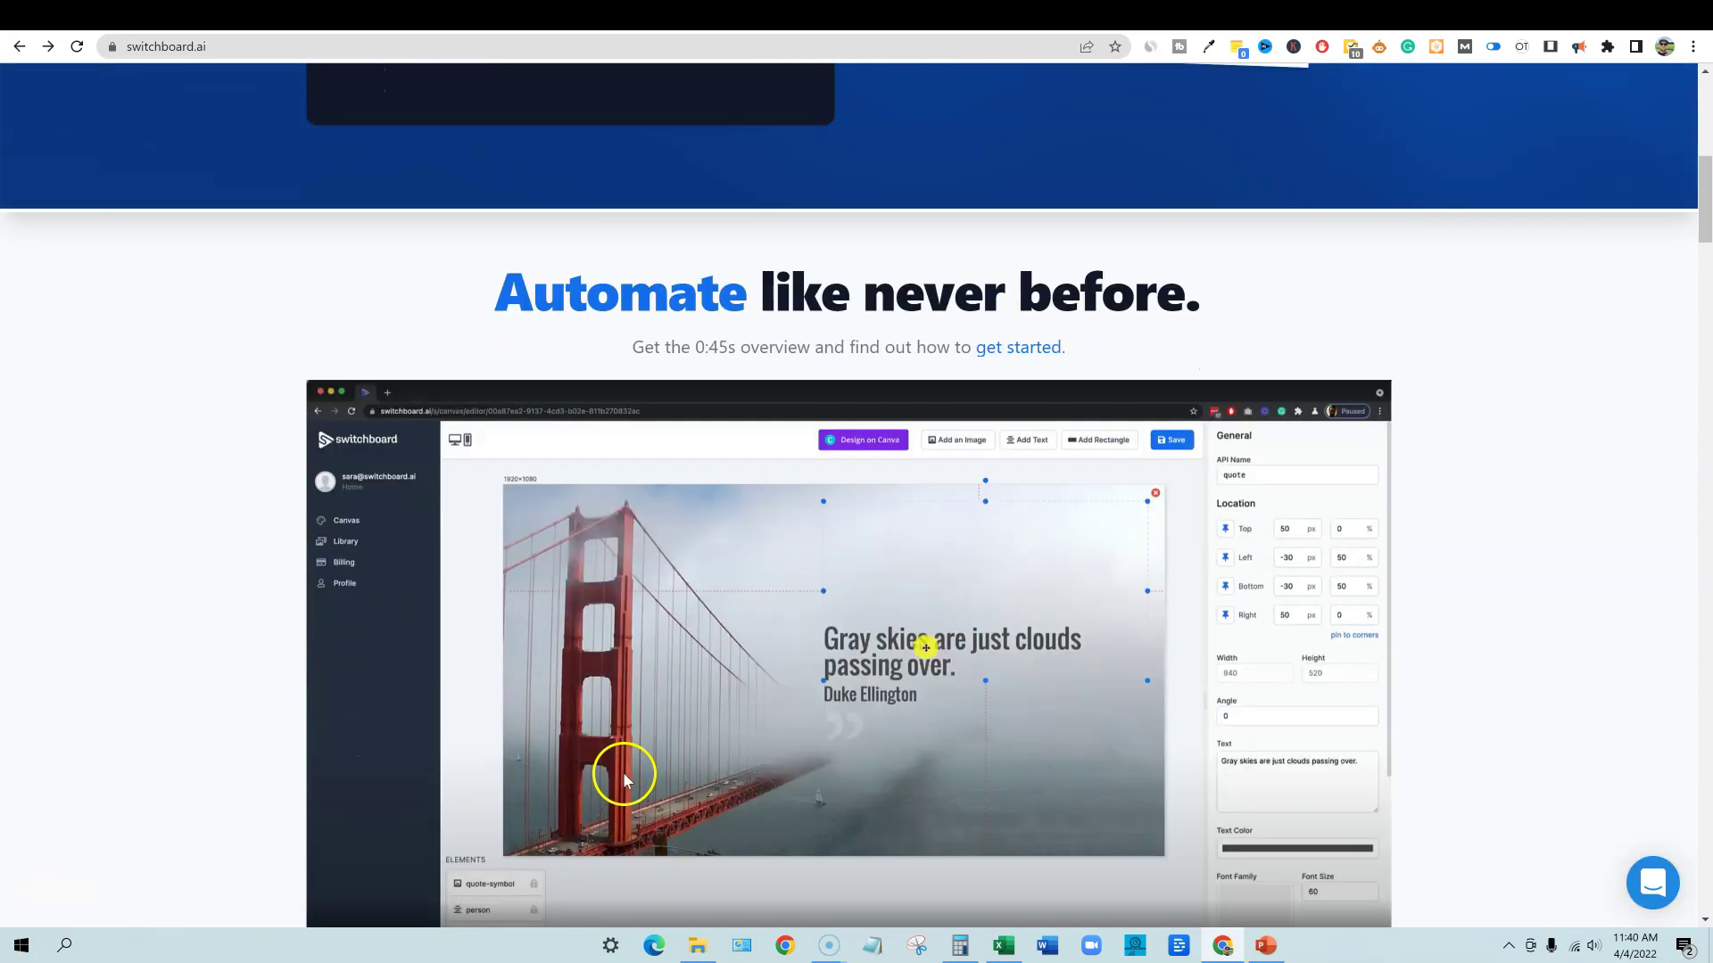
{"action": "scroll", "coordinate": [761, 689], "scroll_direction": "down", "scroll_amount": 9}
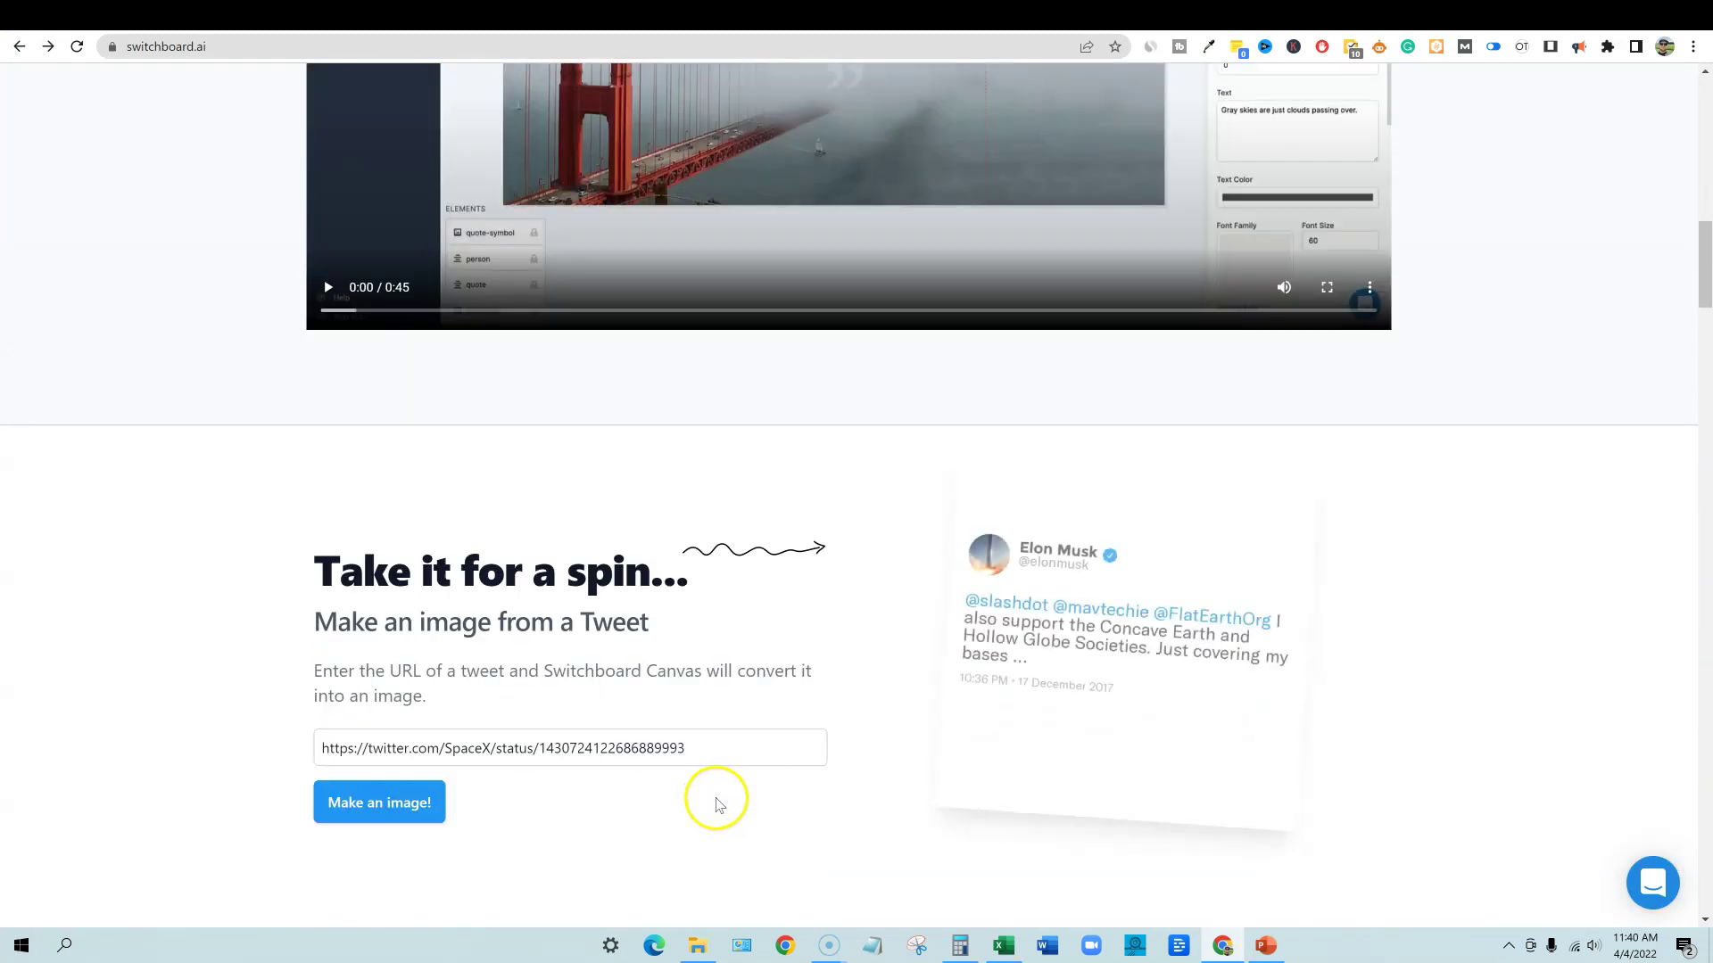
{"action": "scroll", "coordinate": [791, 756], "scroll_direction": "up", "scroll_amount": 1}
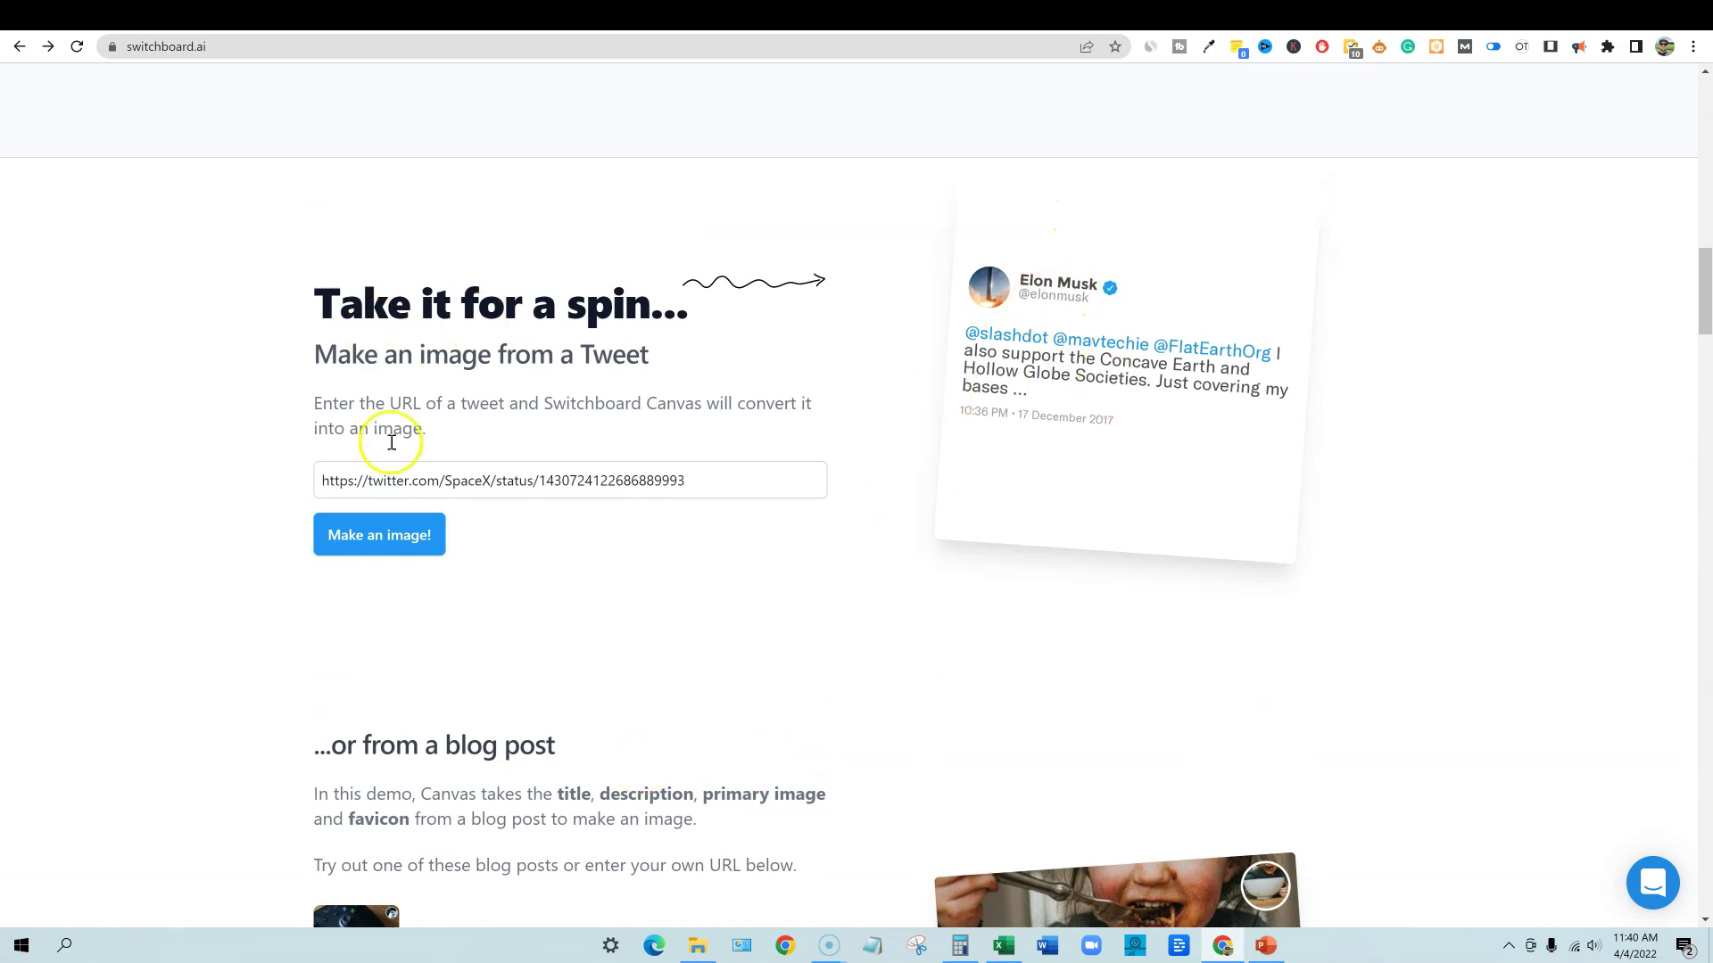
{"action": "left_click_drag", "start_coordinate": [711, 486], "coordinate": [150, 481]}
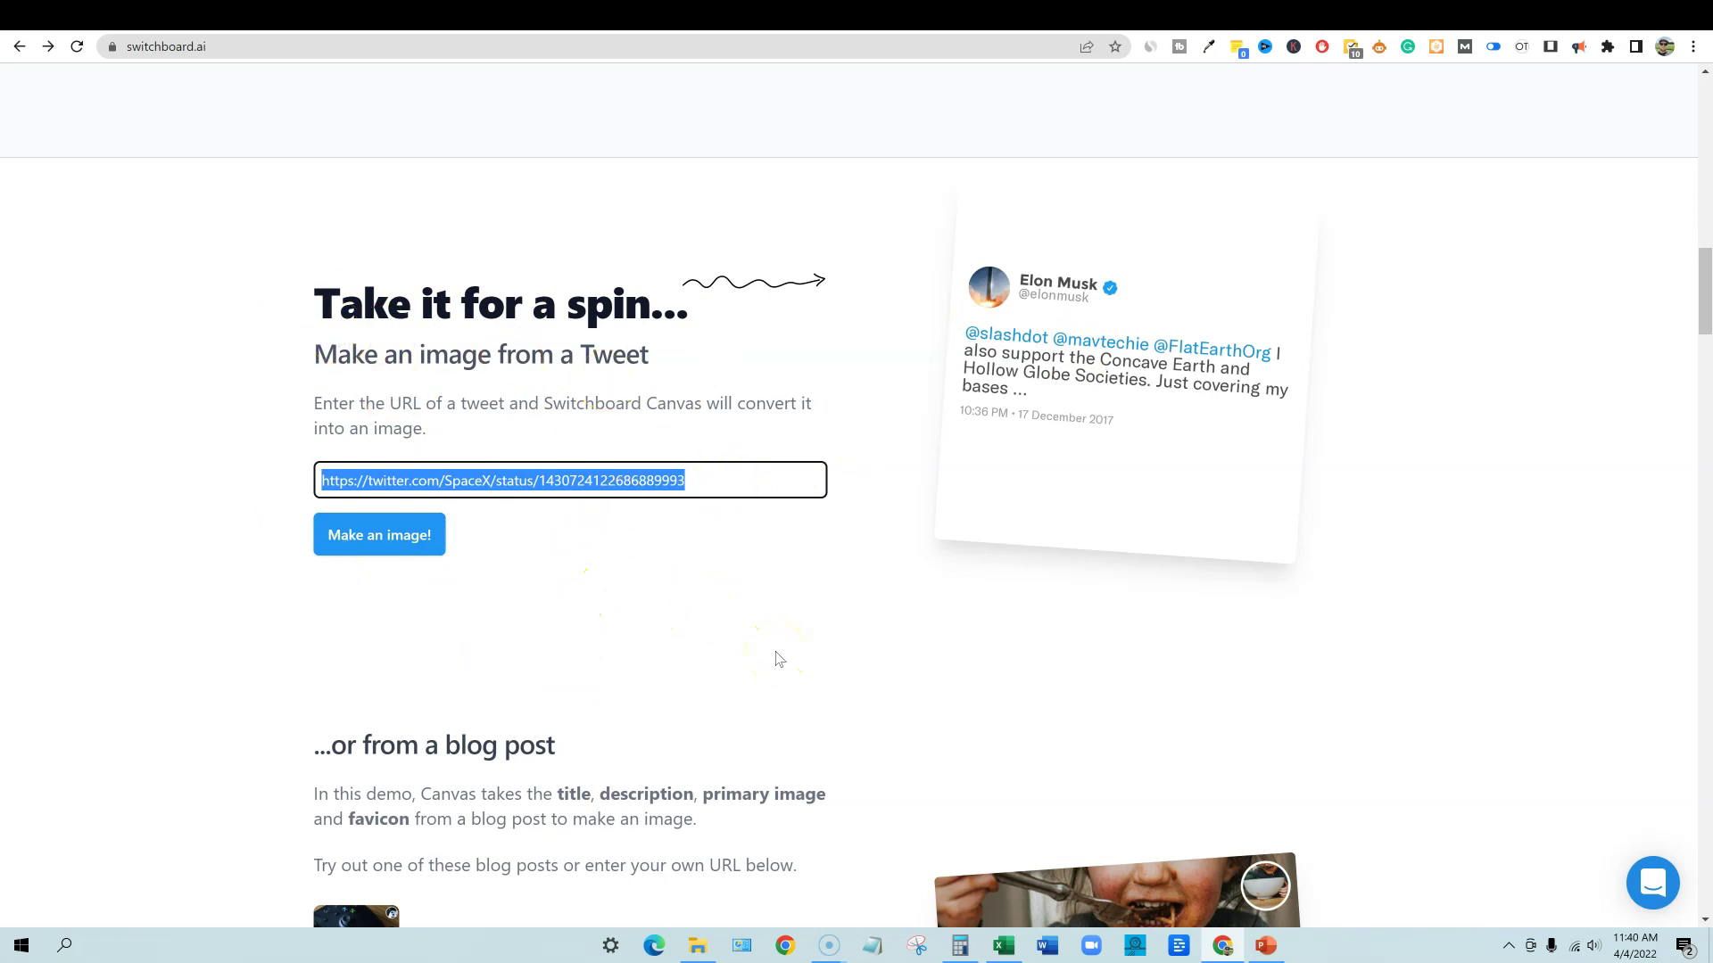
{"action": "scroll", "coordinate": [1149, 662], "scroll_direction": "down", "scroll_amount": 3}
{"action": "scroll", "coordinate": [1445, 547], "scroll_direction": "up", "scroll_amount": 3}
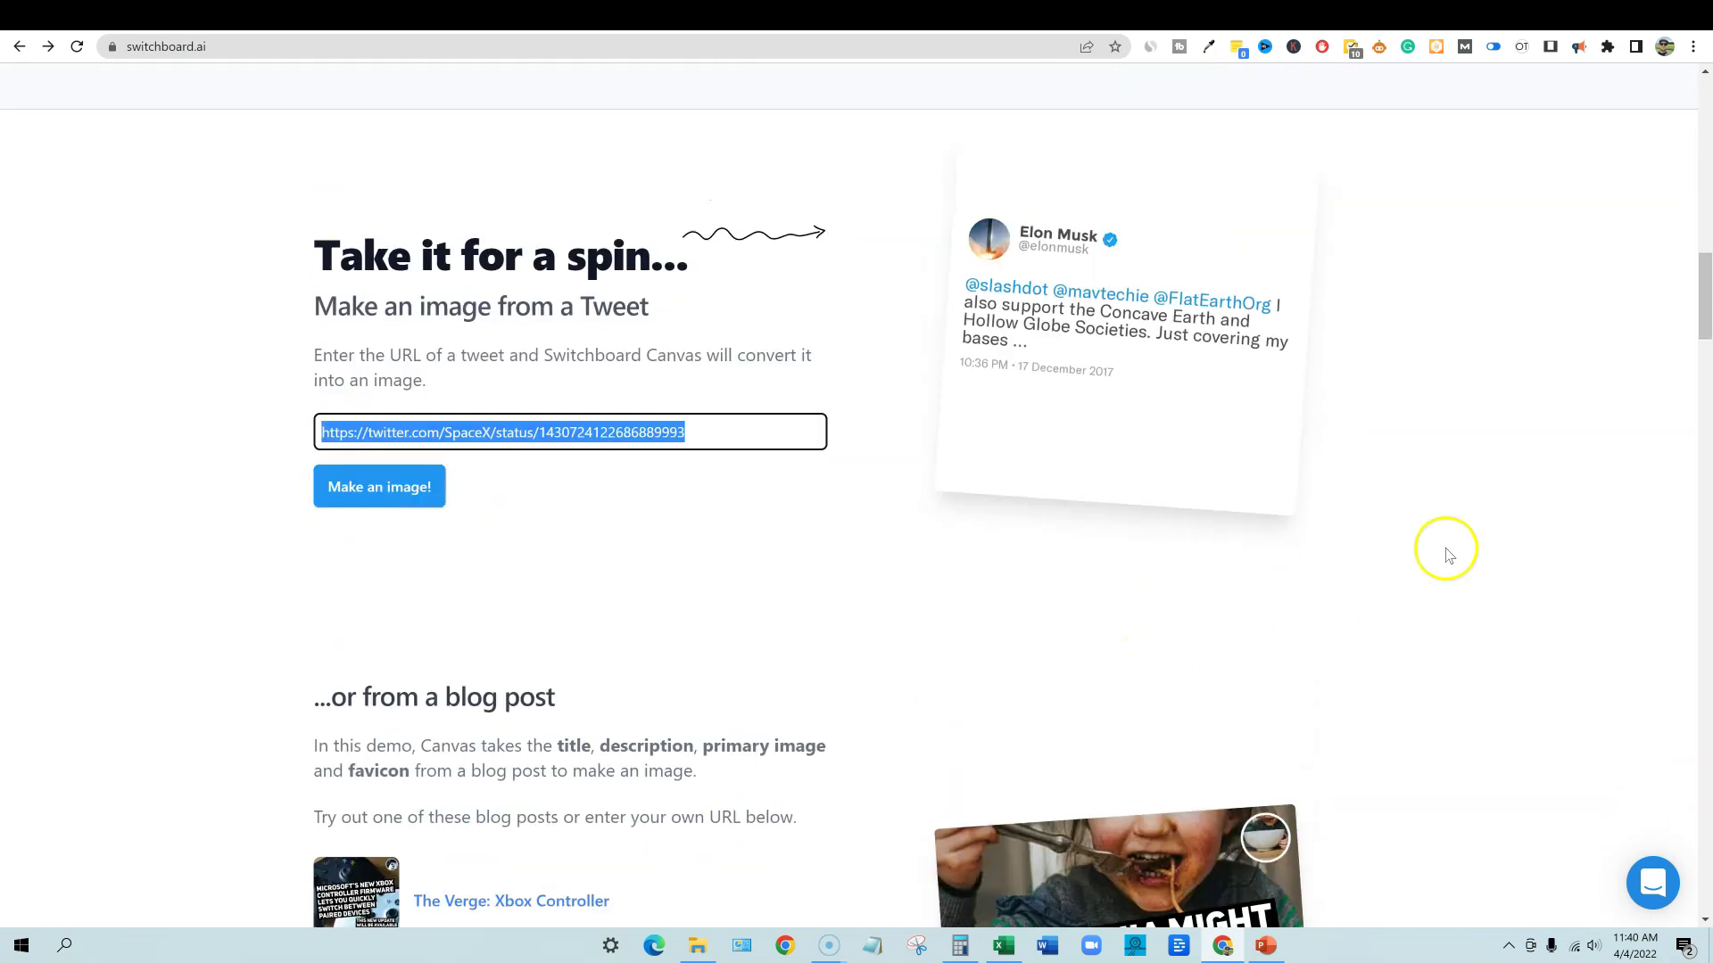
- Examine the homepage demo that makes an image from a blog post, including its sample posts and URL field
{"action": "scroll", "coordinate": [1057, 234], "scroll_direction": "down", "scroll_amount": 1}
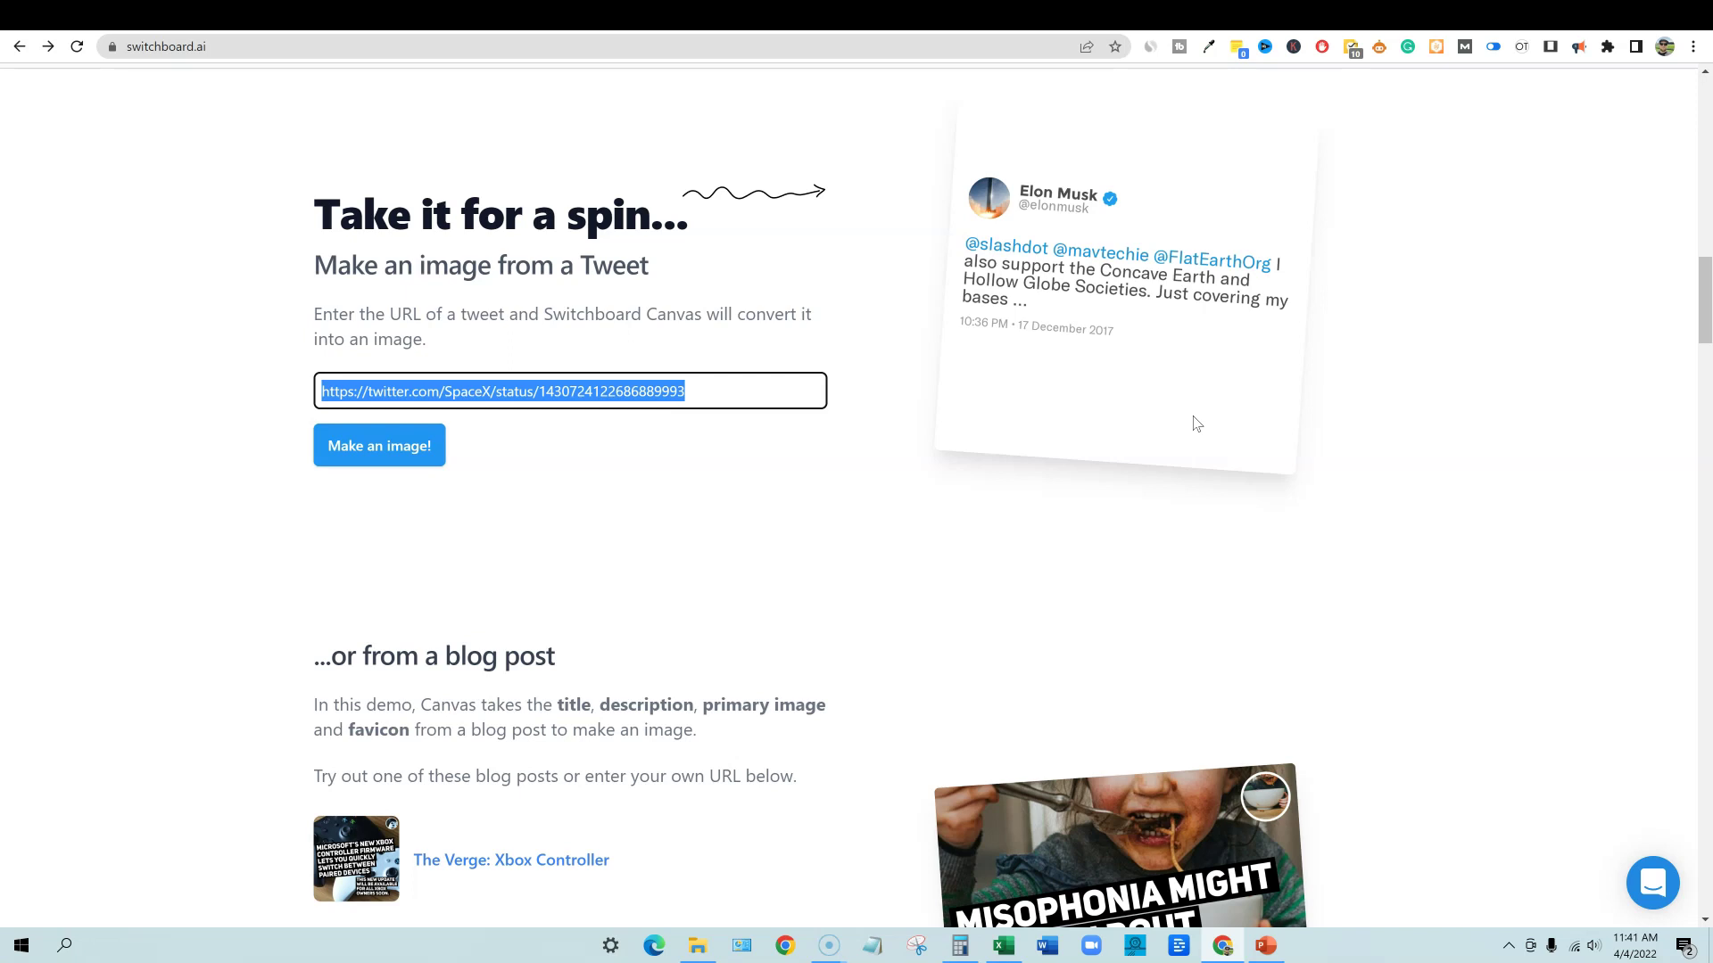
{"action": "scroll", "coordinate": [1154, 500], "scroll_direction": "down", "scroll_amount": 5}
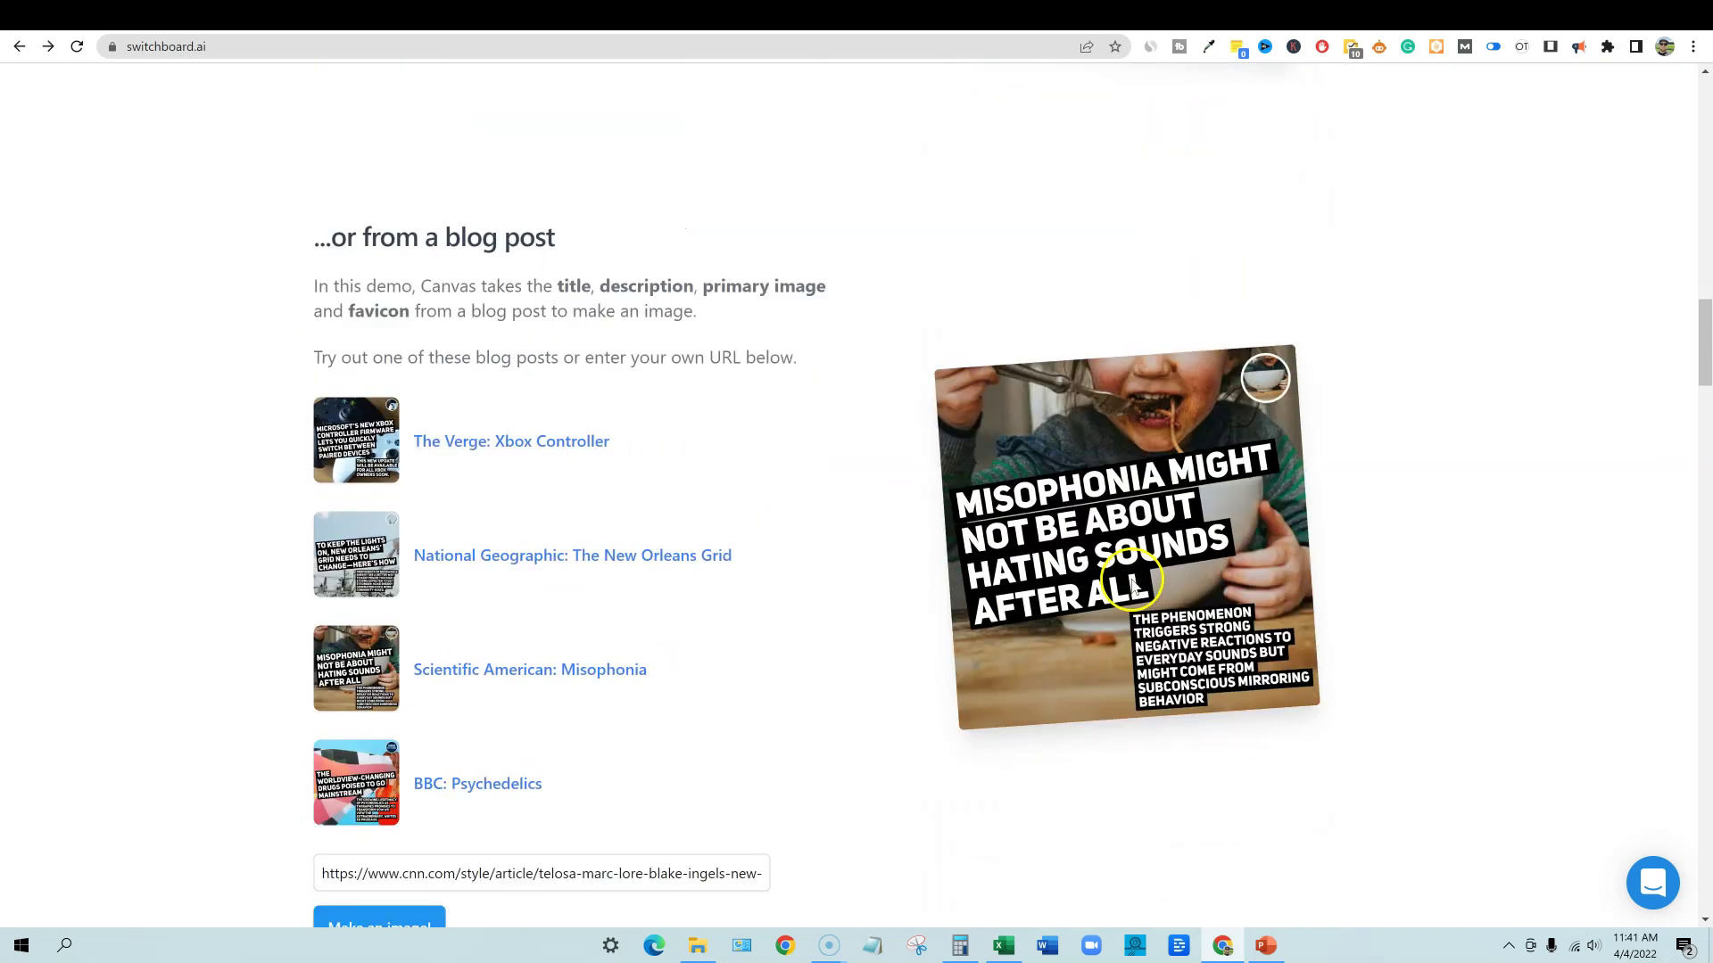
{"action": "scroll", "coordinate": [1189, 537], "scroll_direction": "down", "scroll_amount": 2}
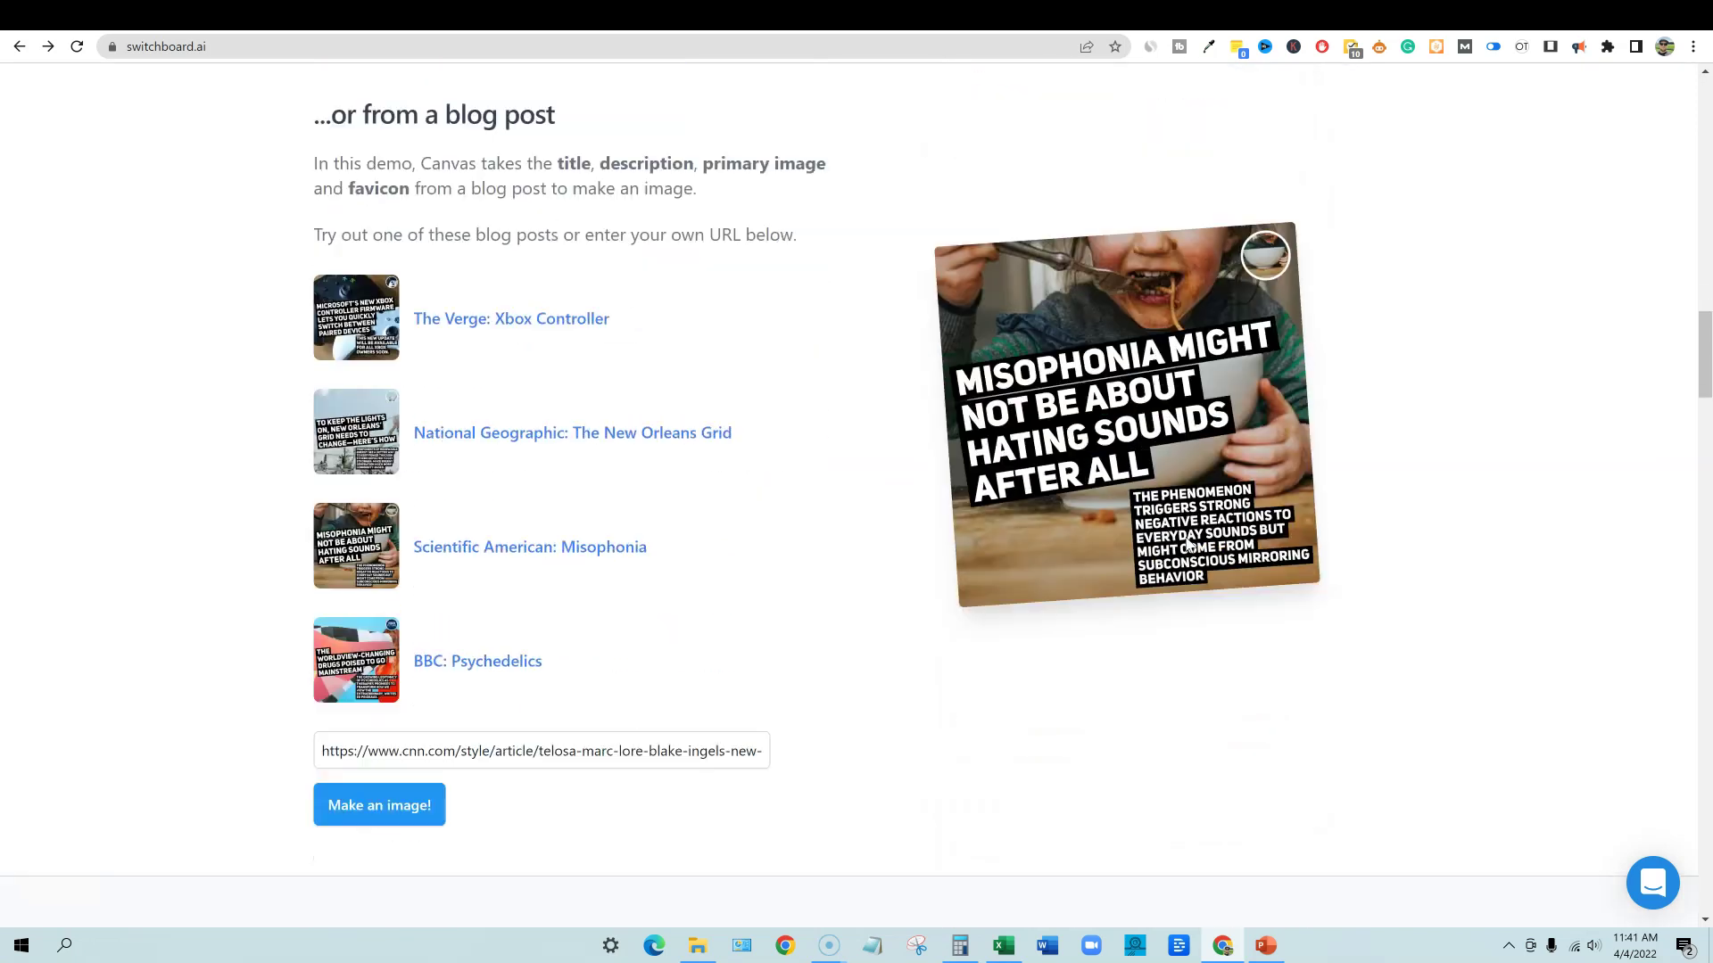
- Switch to the inspired-motivation.com blog, open the post "How to Stay Motivated When Losing Weight" and copy its URL
{"action": "left_click", "coordinate": [1165, 12]}
{"action": "scroll", "coordinate": [798, 582], "scroll_direction": "down", "scroll_amount": 2}
{"action": "scroll", "coordinate": [799, 582], "scroll_direction": "down", "scroll_amount": 8}
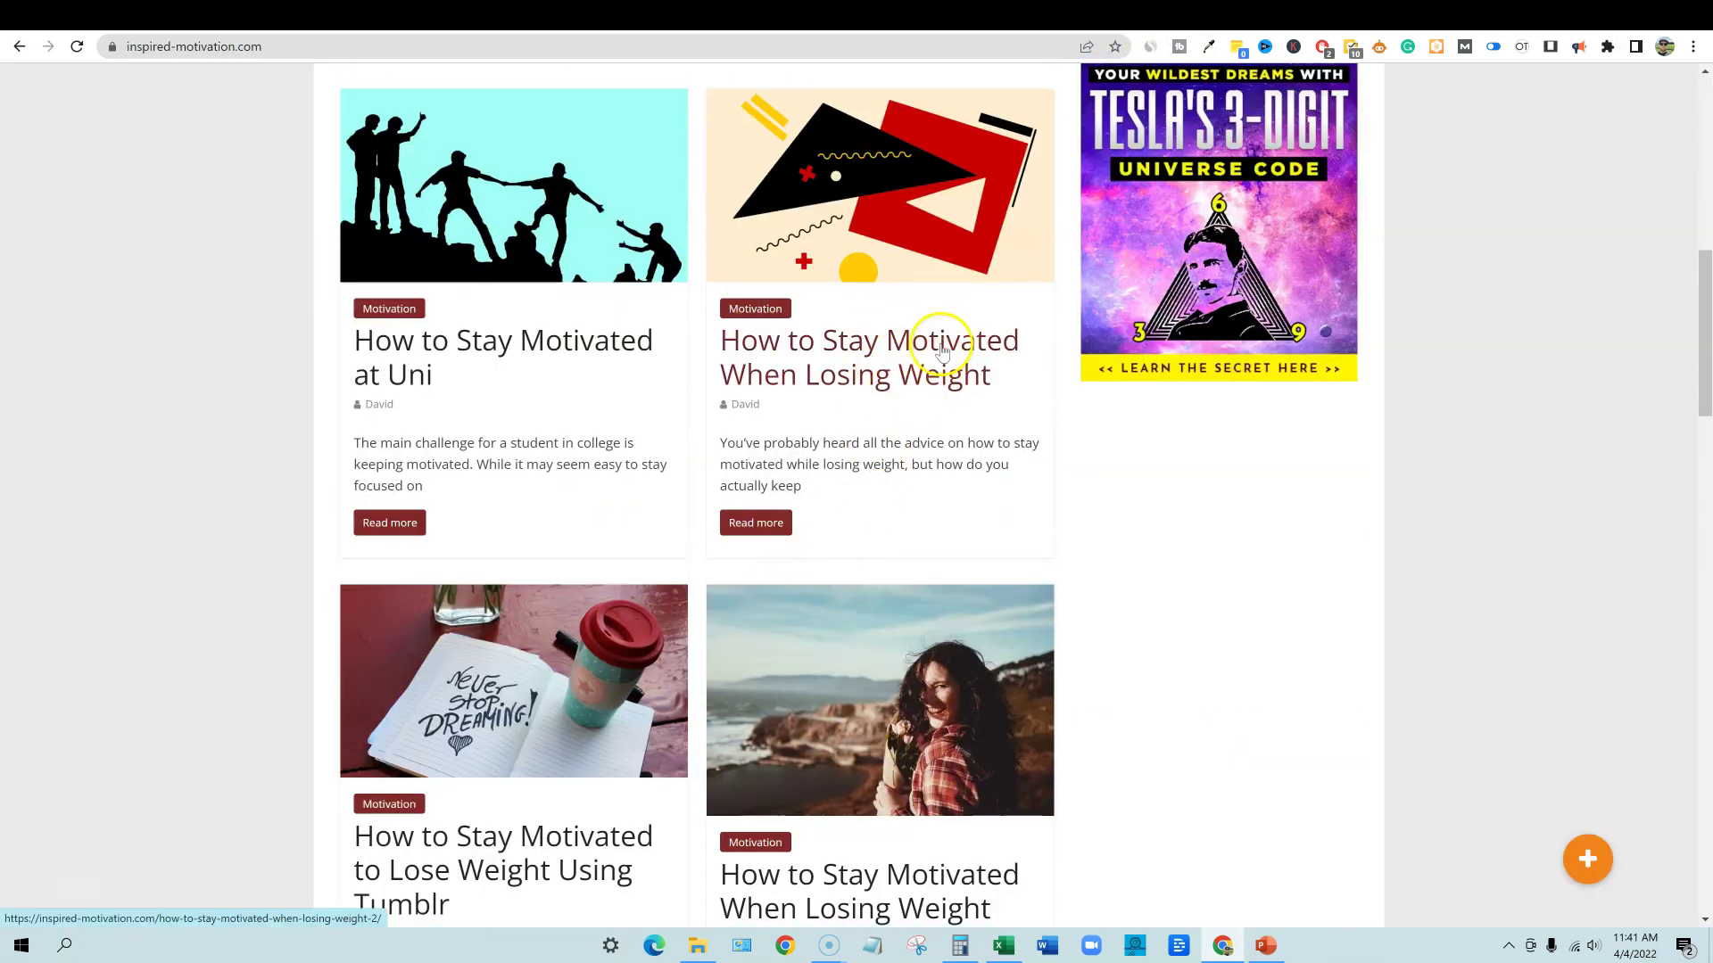
{"action": "left_click", "coordinate": [941, 378]}
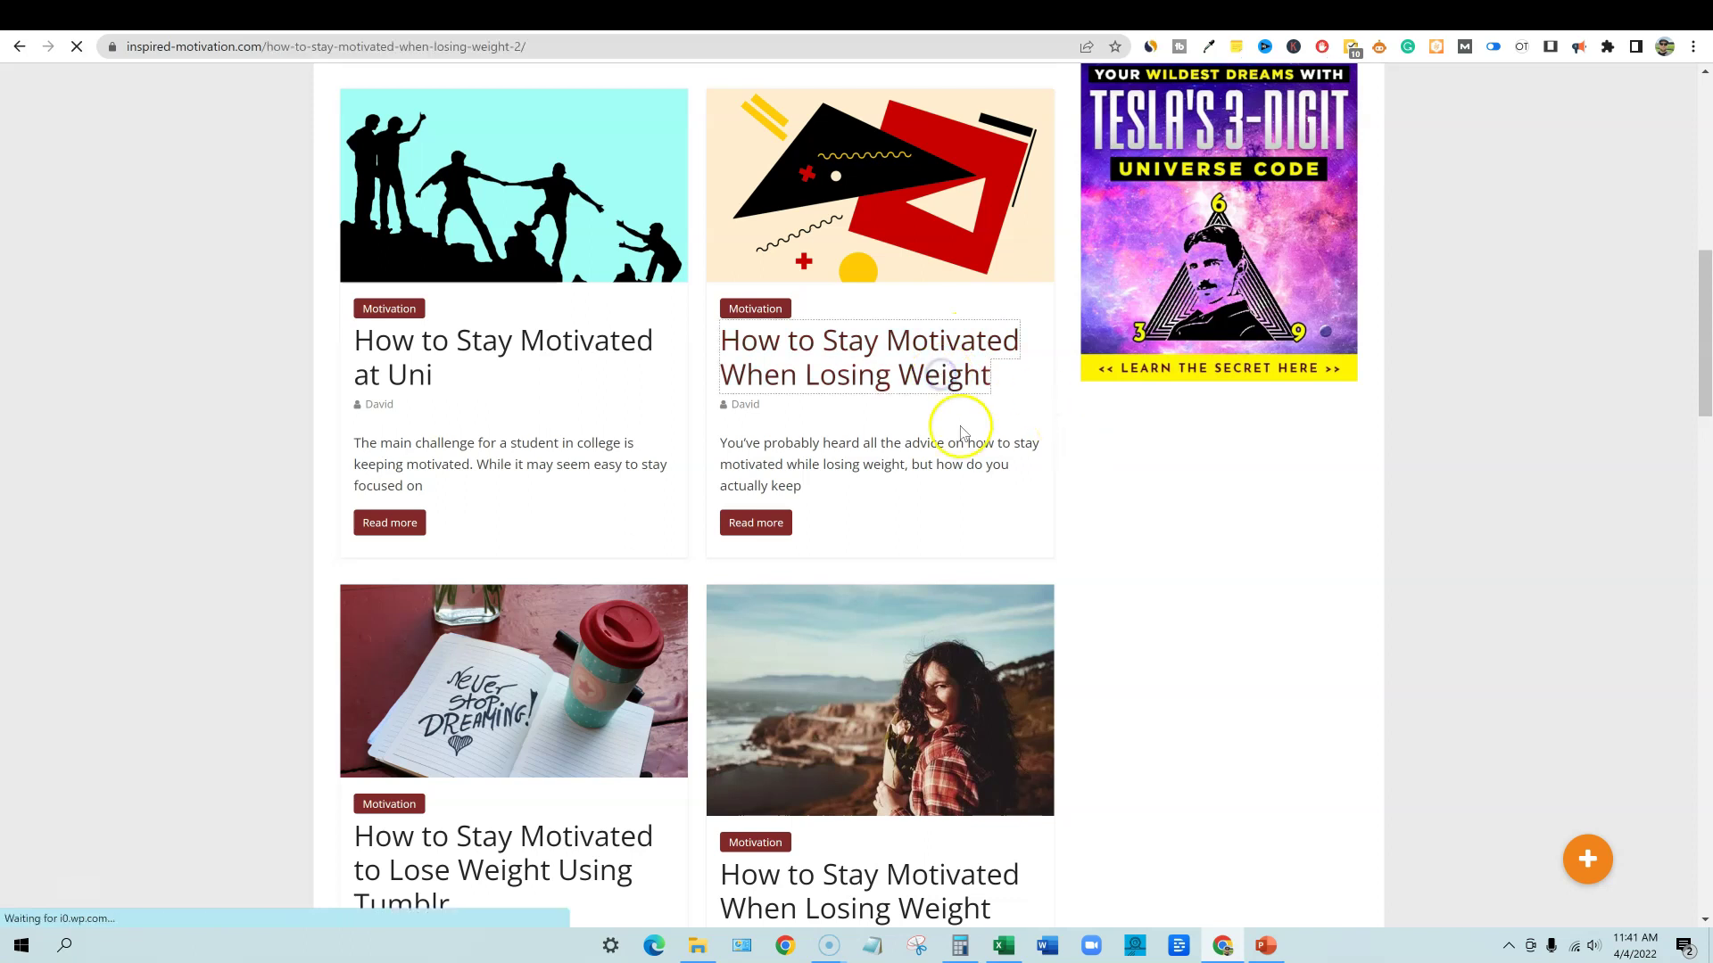
{"action": "left_click", "coordinate": [527, 44]}
{"action": "key", "text": "ctrl+c"}
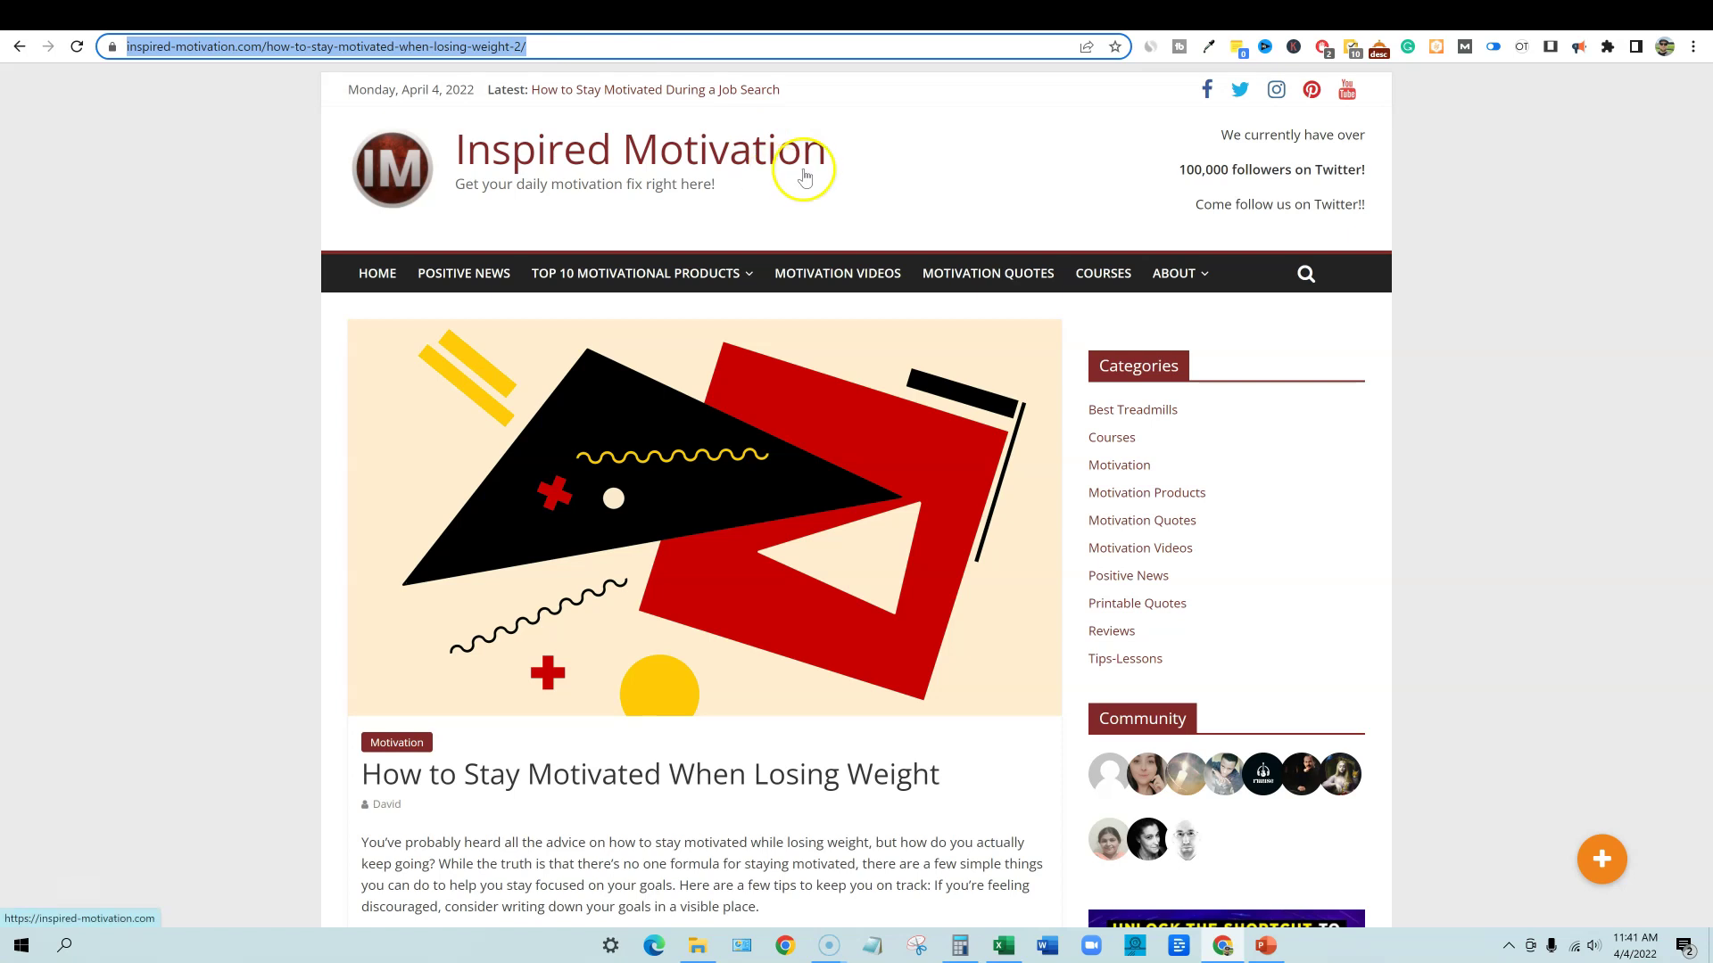
- Return to the switchboard.ai blog-post demo, replace the sample URL with the copied post URL, and make an image from it
{"action": "left_click", "coordinate": [547, 10]}
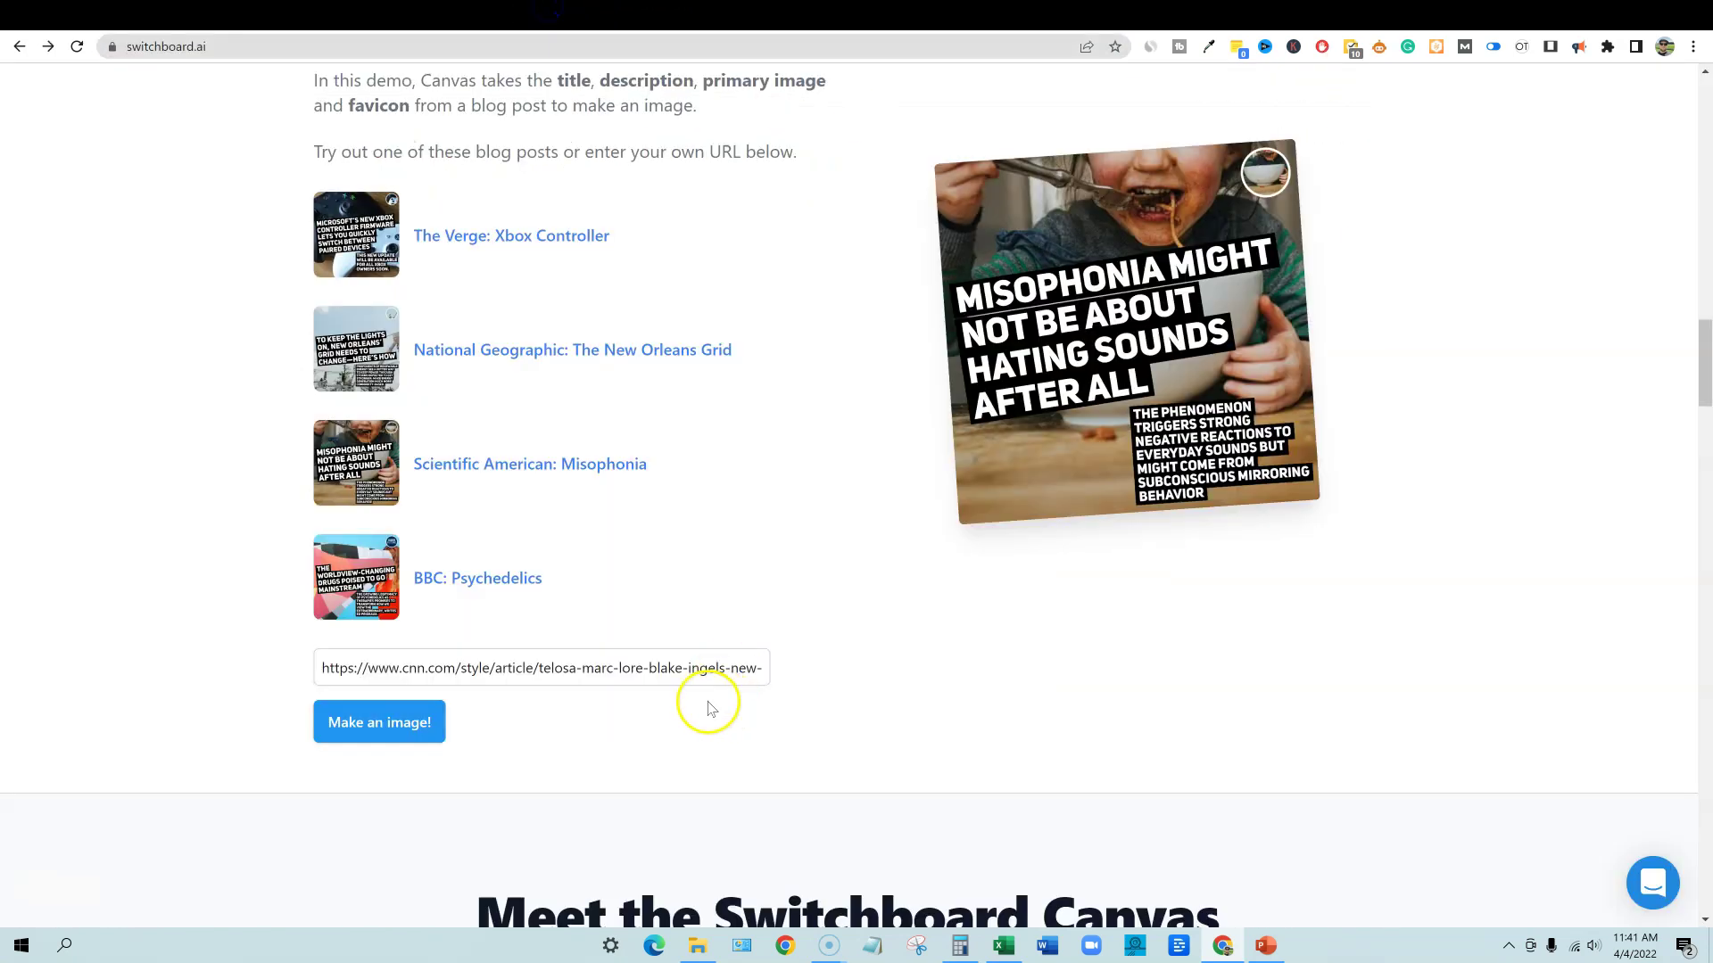
{"action": "scroll", "coordinate": [709, 709], "scroll_direction": "down", "scroll_amount": 1}
{"action": "left_click_drag", "start_coordinate": [328, 580], "coordinate": [1010, 580]}
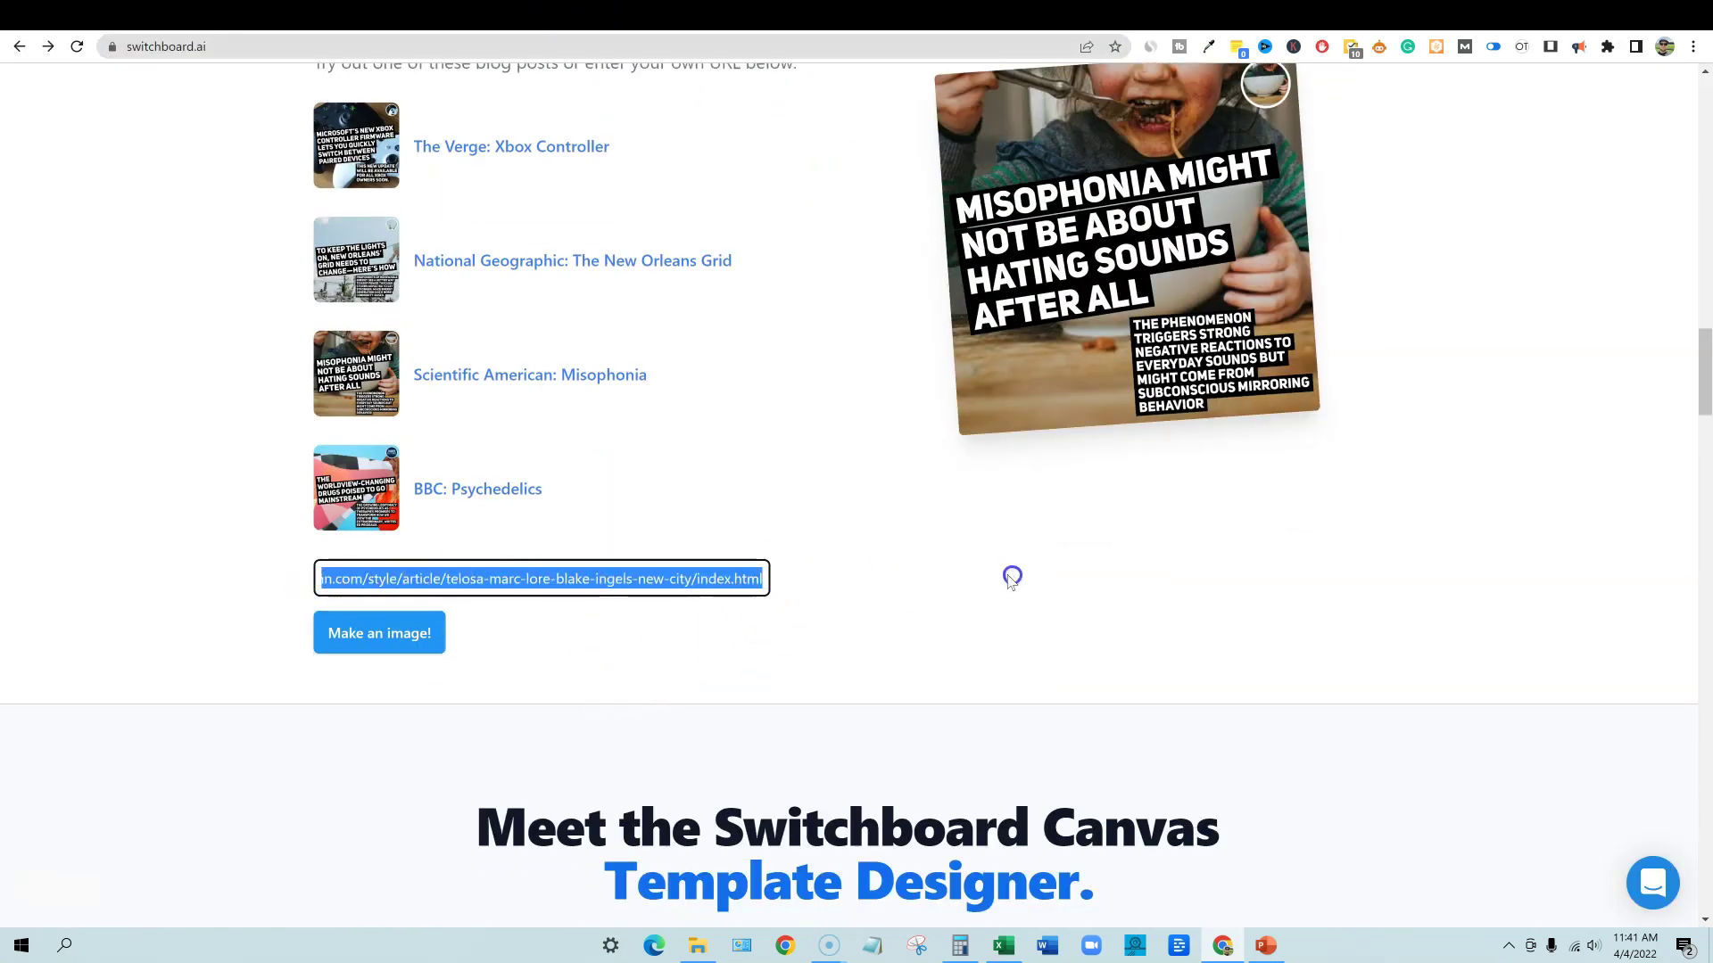
{"action": "key", "text": "ctrl+v"}
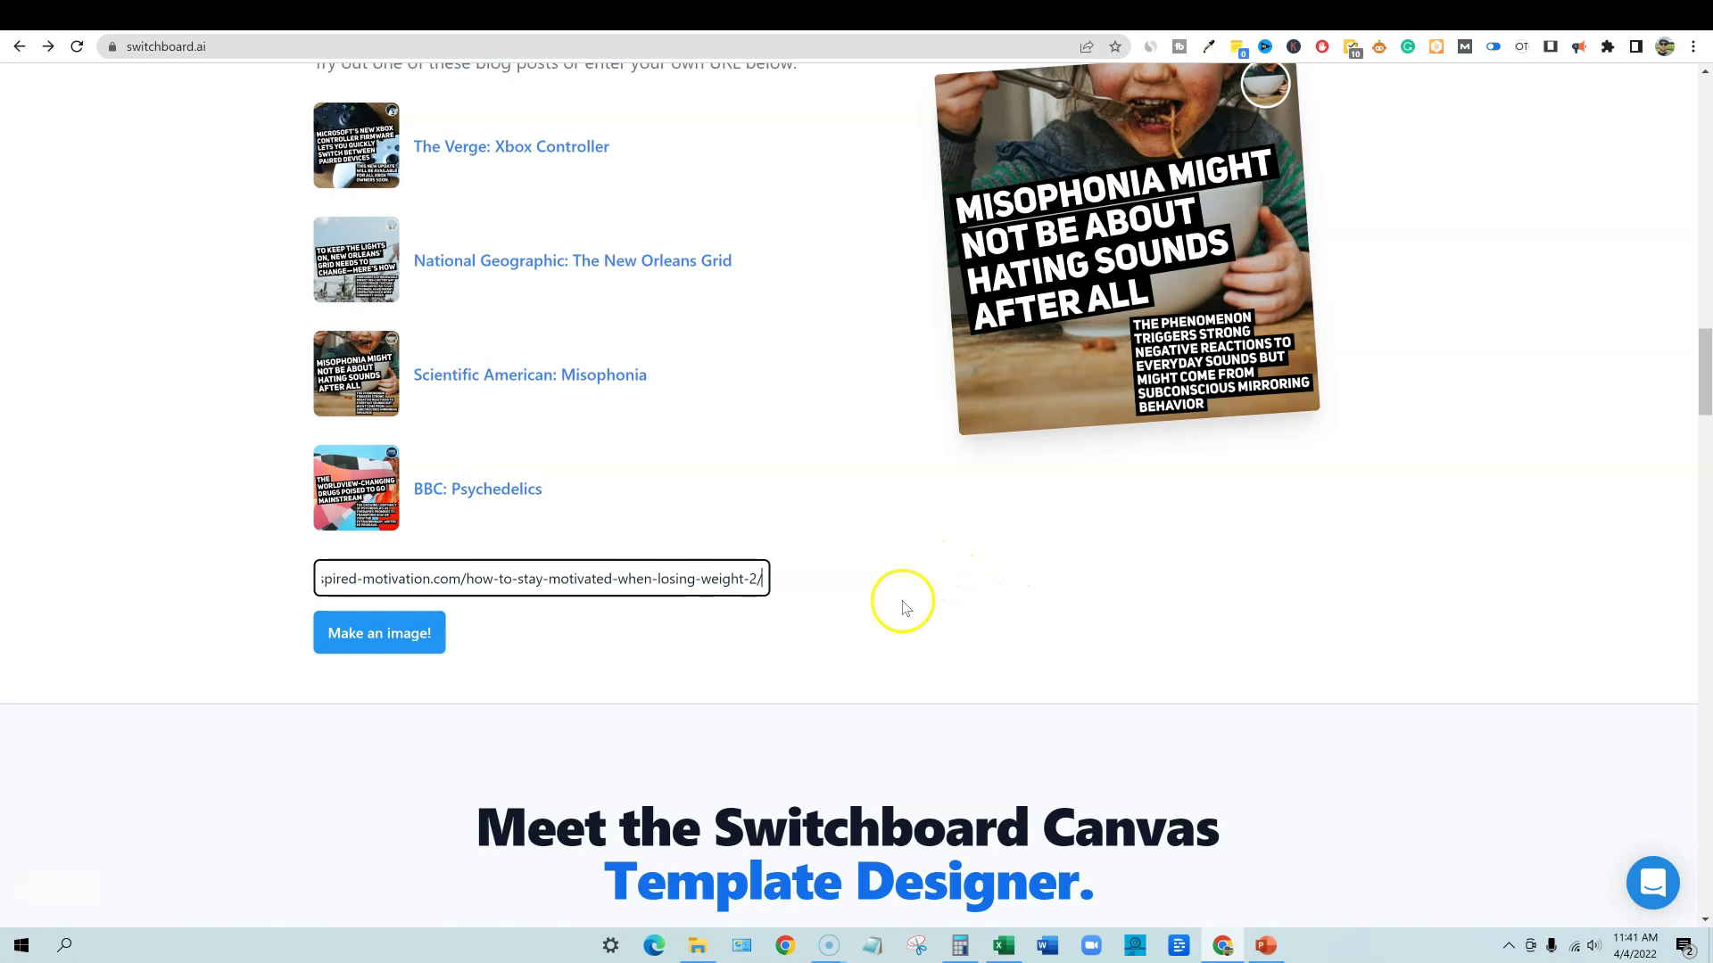
{"action": "left_click", "coordinate": [408, 642]}
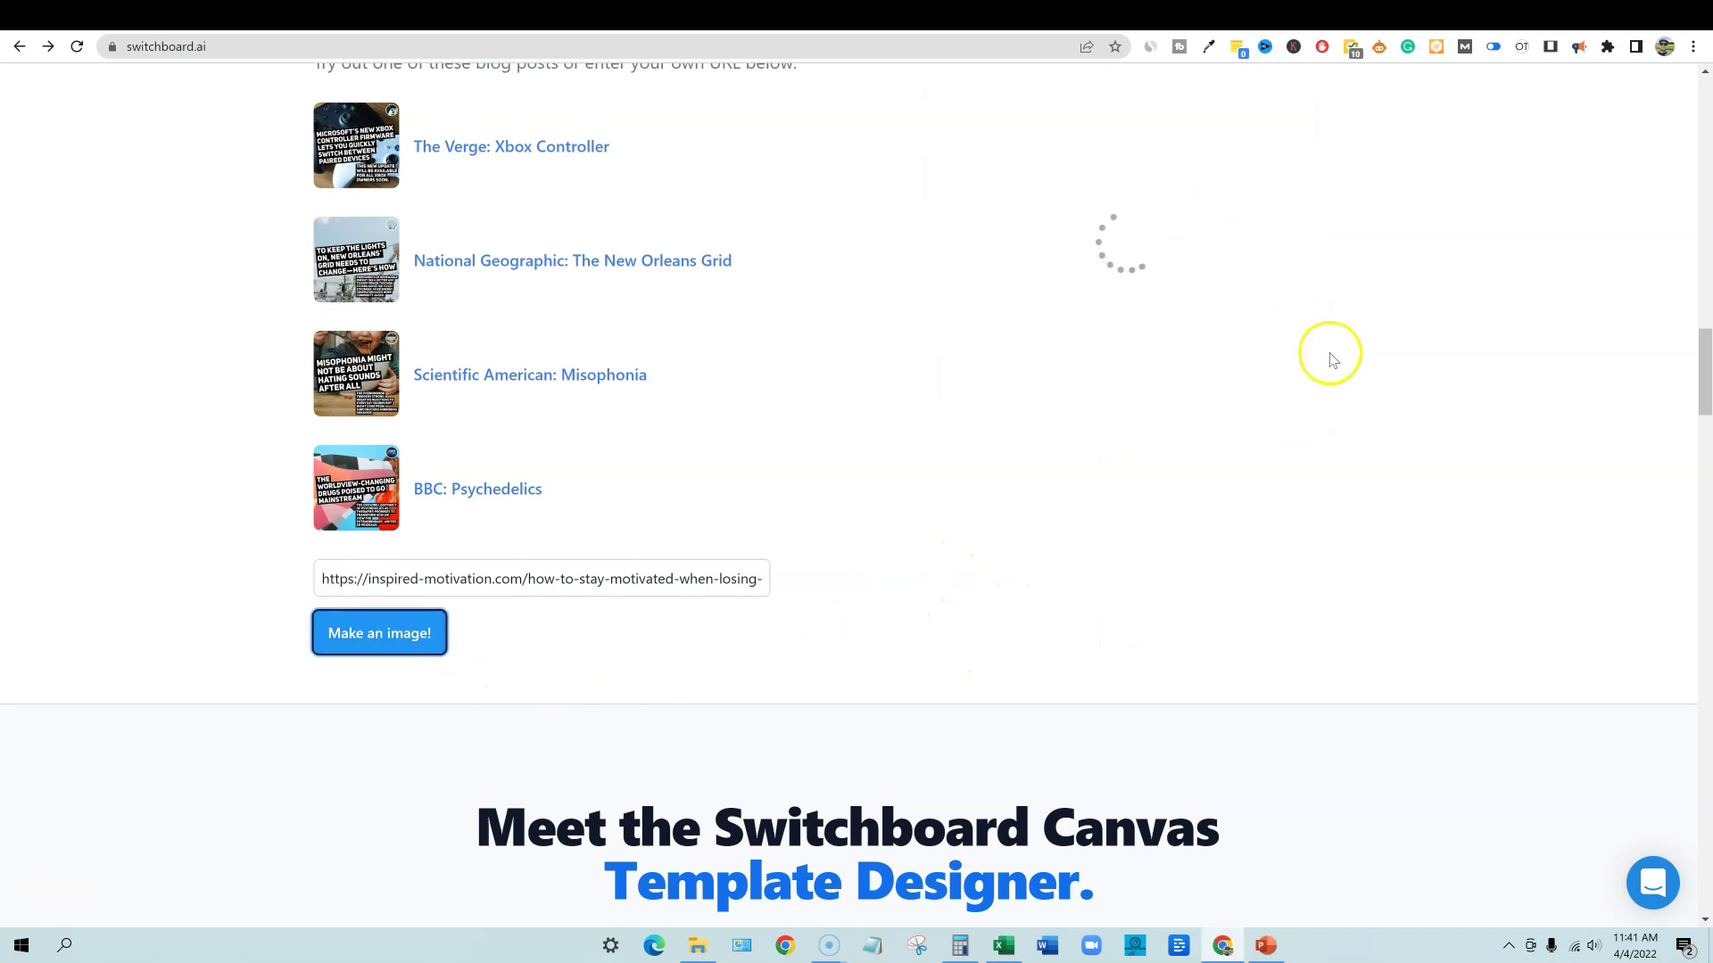
{"action": "scroll", "coordinate": [1199, 607], "scroll_direction": "up", "scroll_amount": 1}
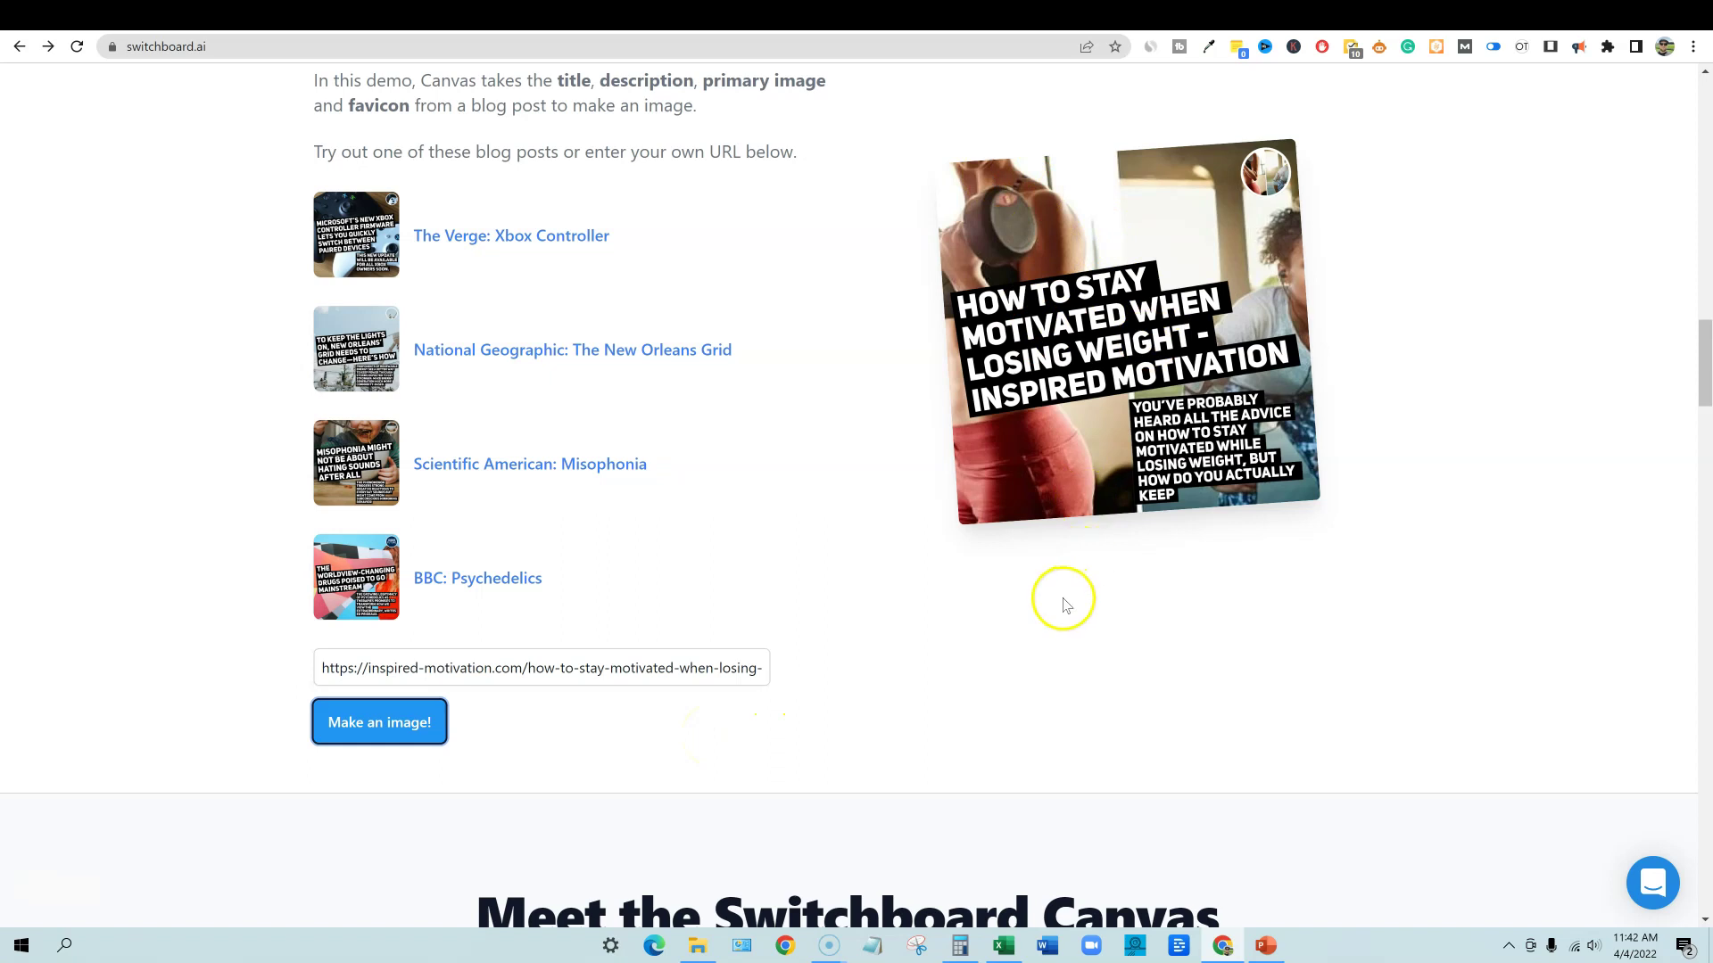
{"action": "scroll", "coordinate": [1165, 558], "scroll_direction": "up", "scroll_amount": 1}
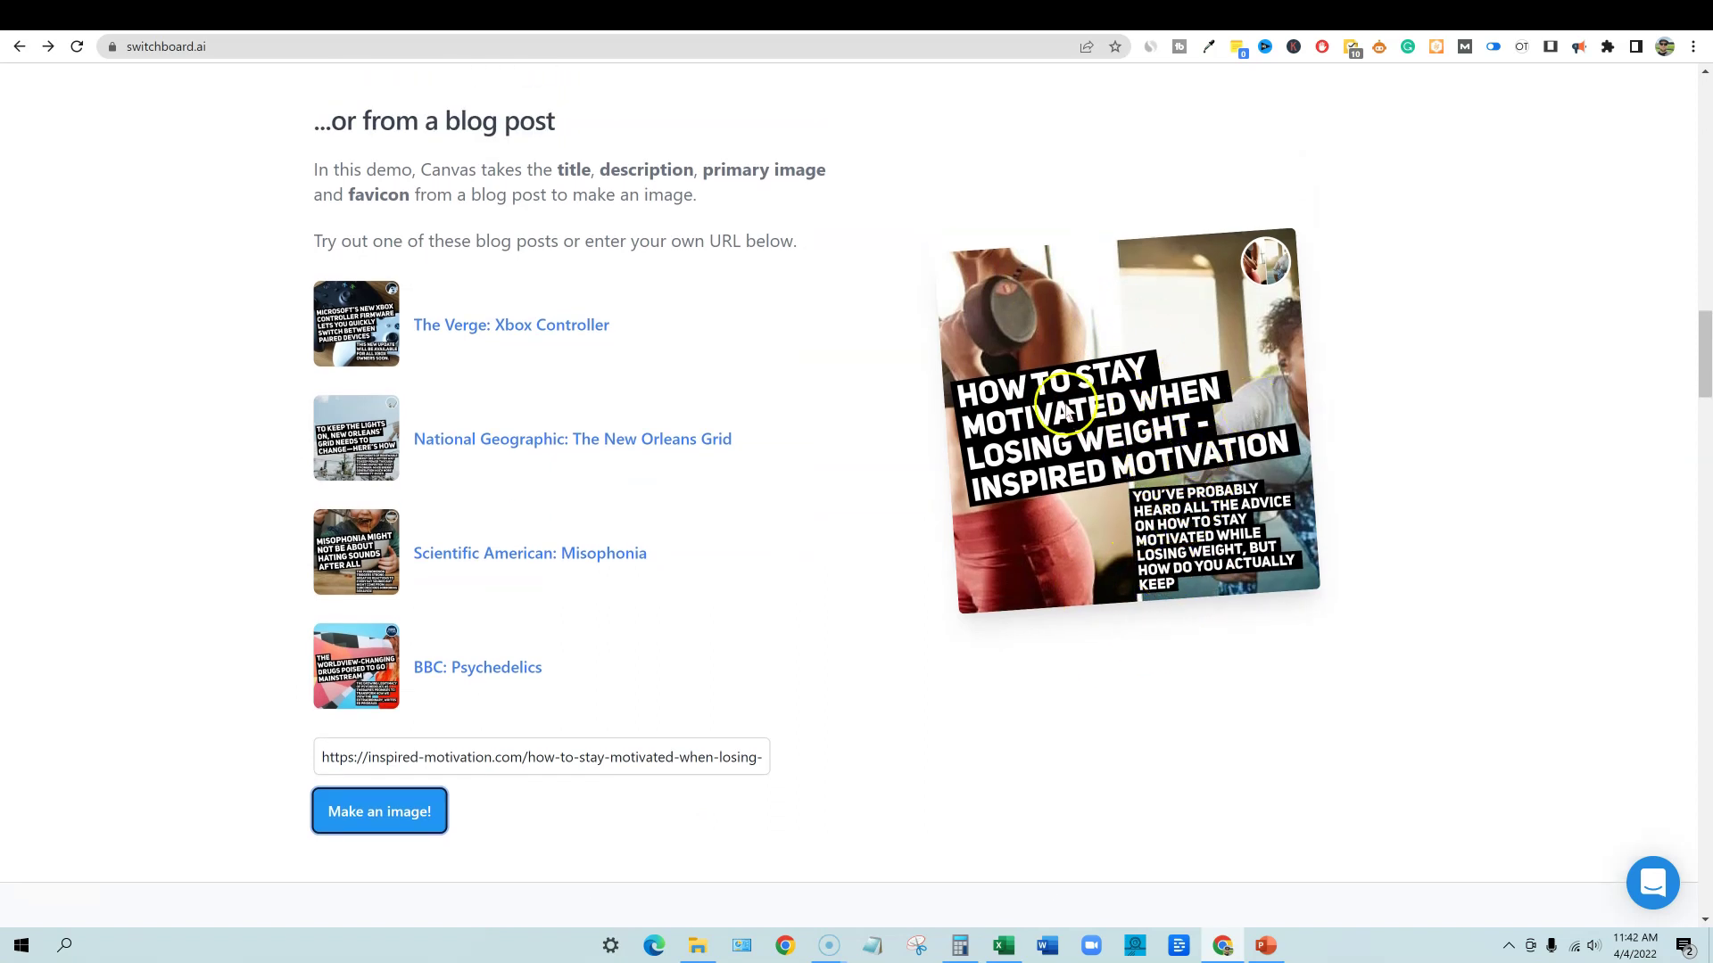
- Examine the homepage sections on the Template Designer and on creating multiple images with a single API call
{"action": "scroll", "coordinate": [1209, 526], "scroll_direction": "down", "scroll_amount": 12}
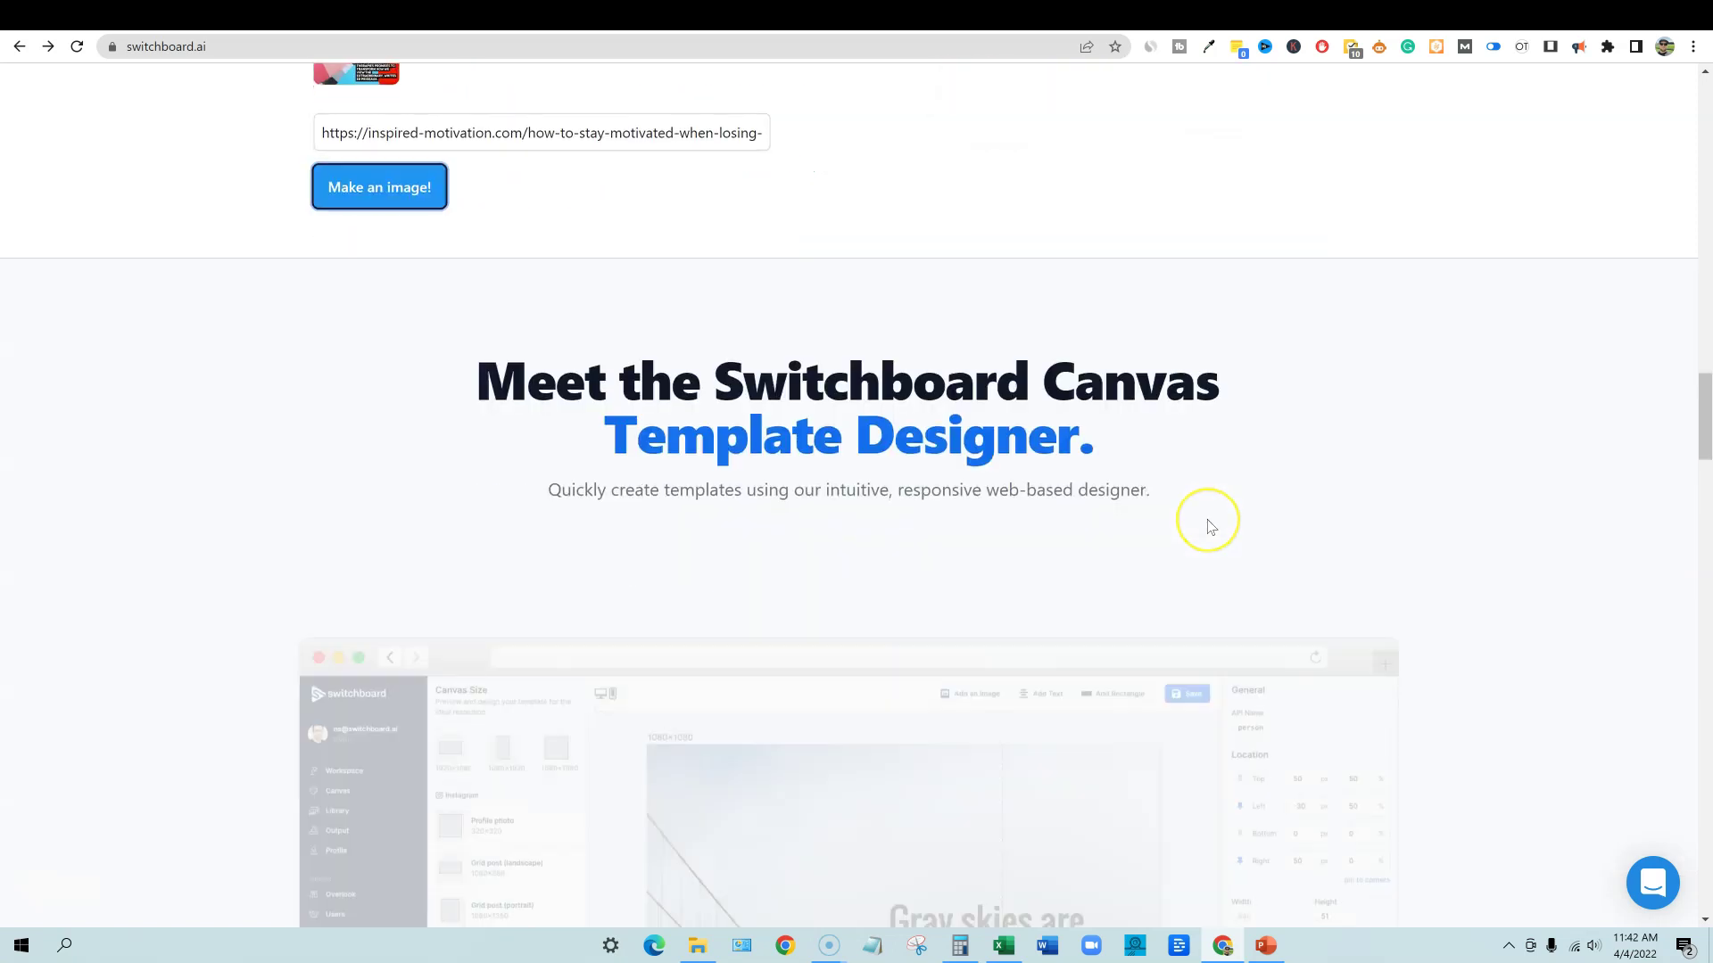
{"action": "scroll", "coordinate": [1209, 526], "scroll_direction": "down", "scroll_amount": 13}
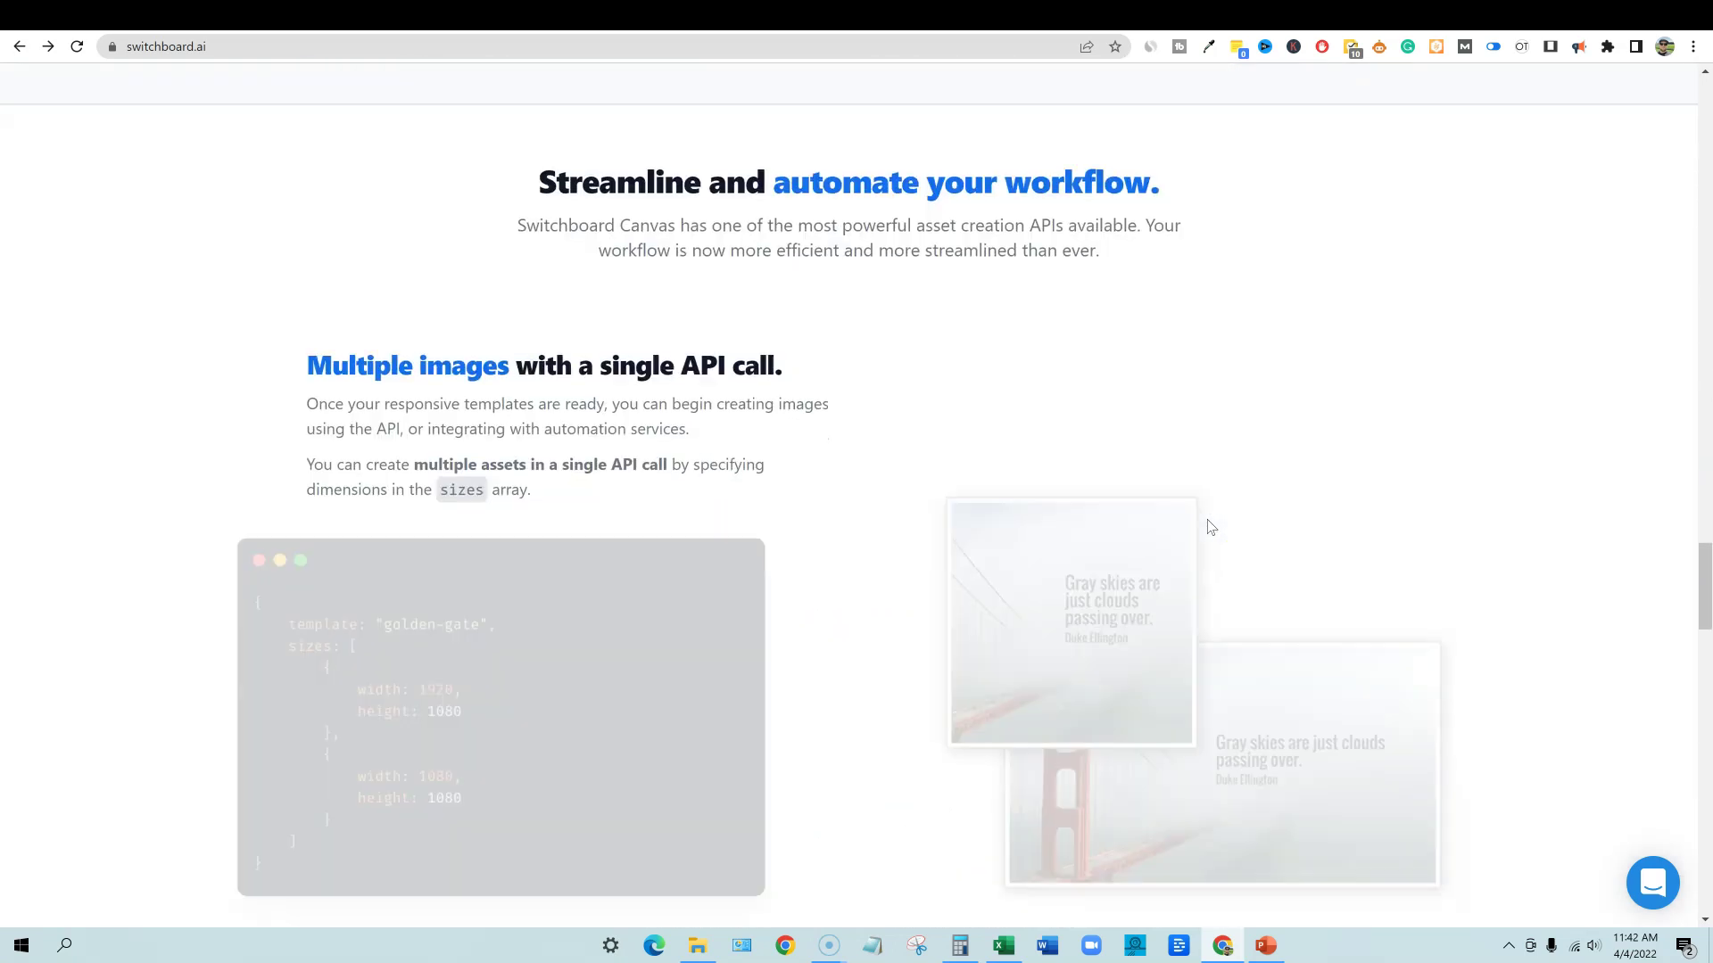
{"action": "scroll", "coordinate": [1209, 526], "scroll_direction": "down", "scroll_amount": 2}
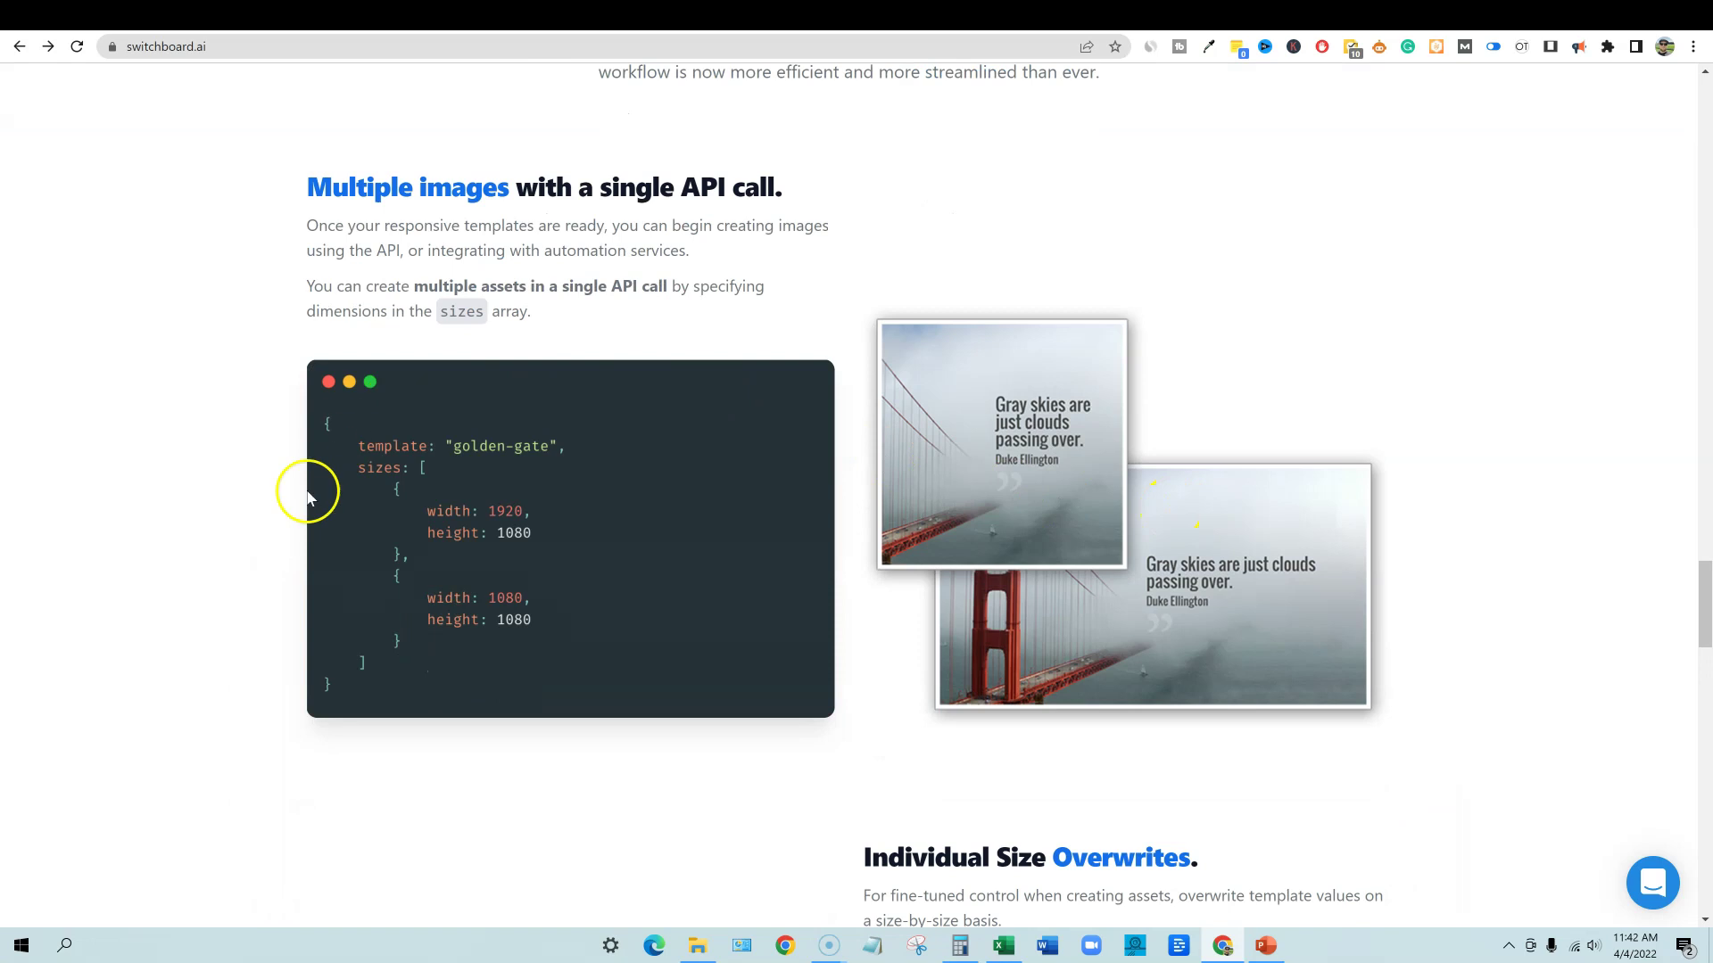
{"action": "scroll", "coordinate": [643, 463], "scroll_direction": "down", "scroll_amount": 1}
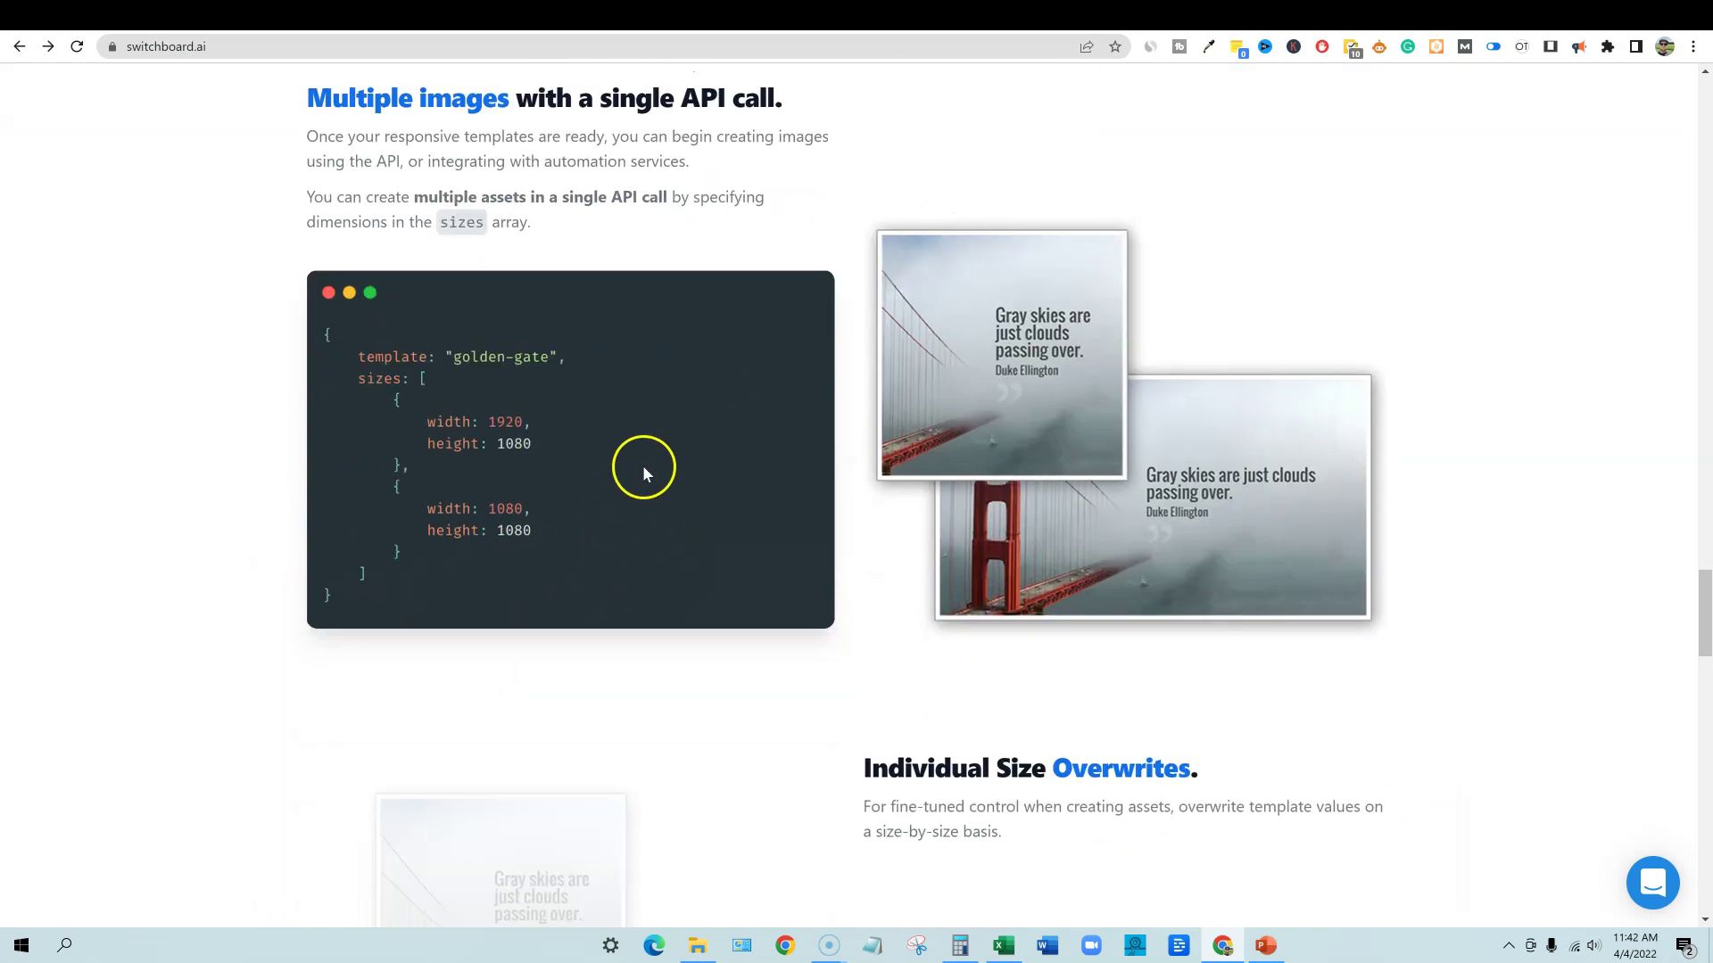
{"action": "scroll", "coordinate": [544, 474], "scroll_direction": "up", "scroll_amount": 3}
{"action": "scroll", "coordinate": [562, 473], "scroll_direction": "up", "scroll_amount": 4}
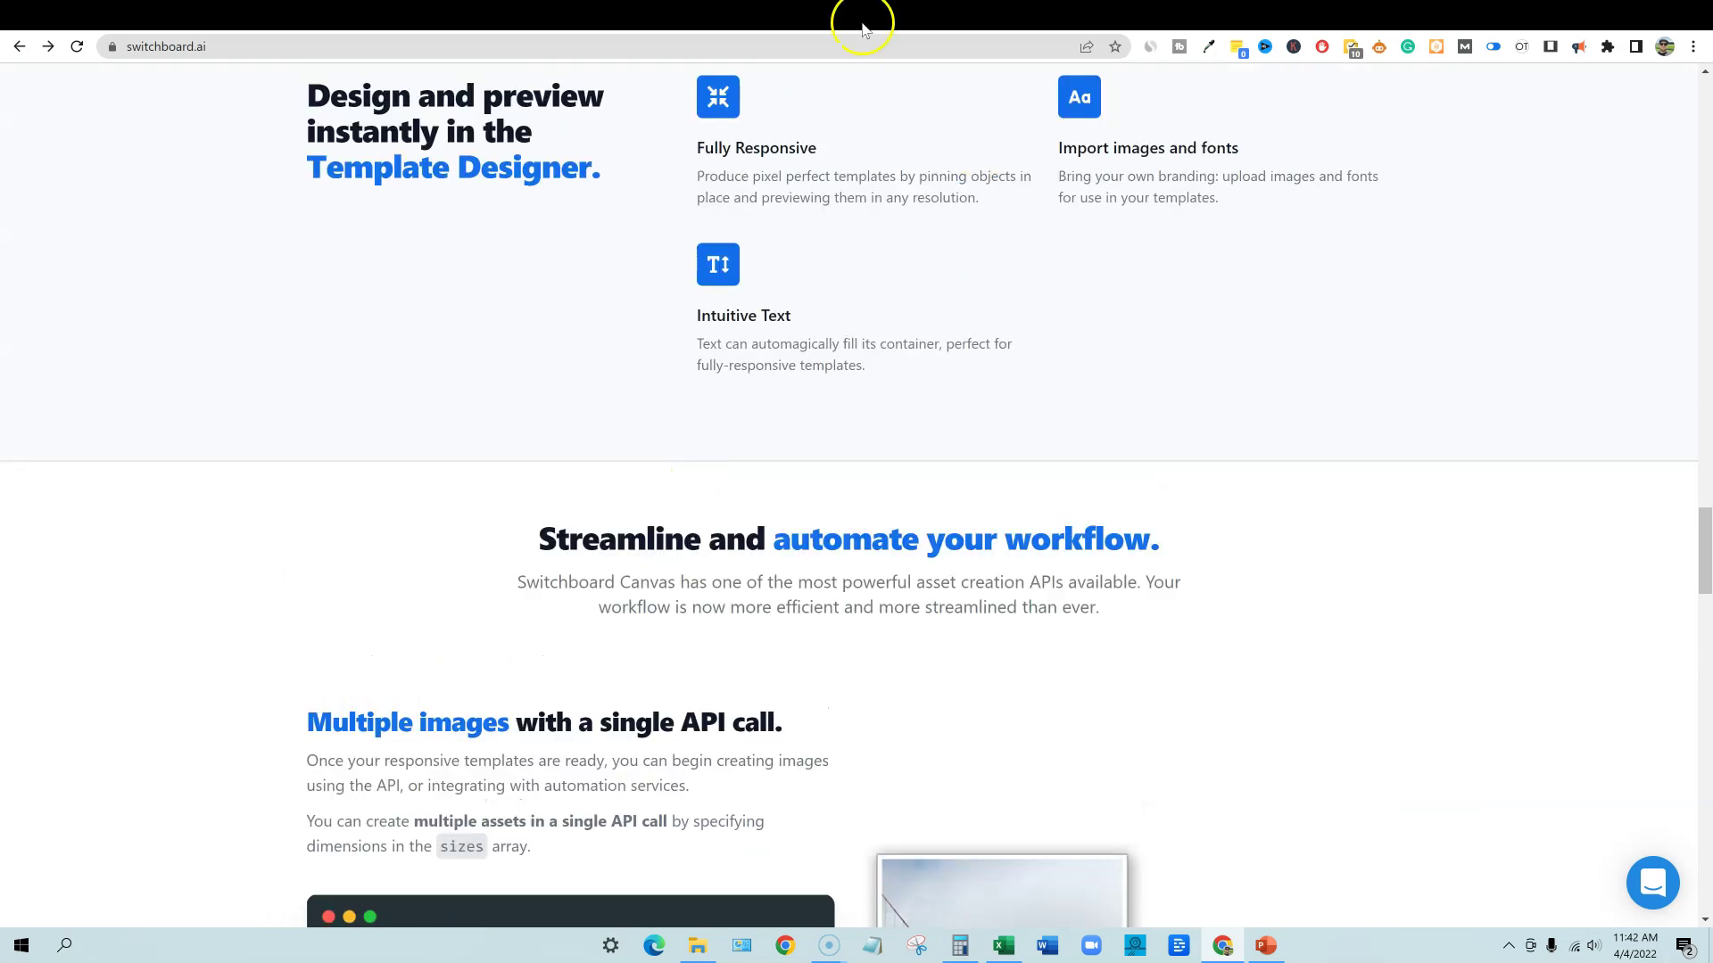
- Switch to the Switchboard dashboard, view the account's templates, and choose the Template Library
{"action": "left_click", "coordinate": [763, 12]}
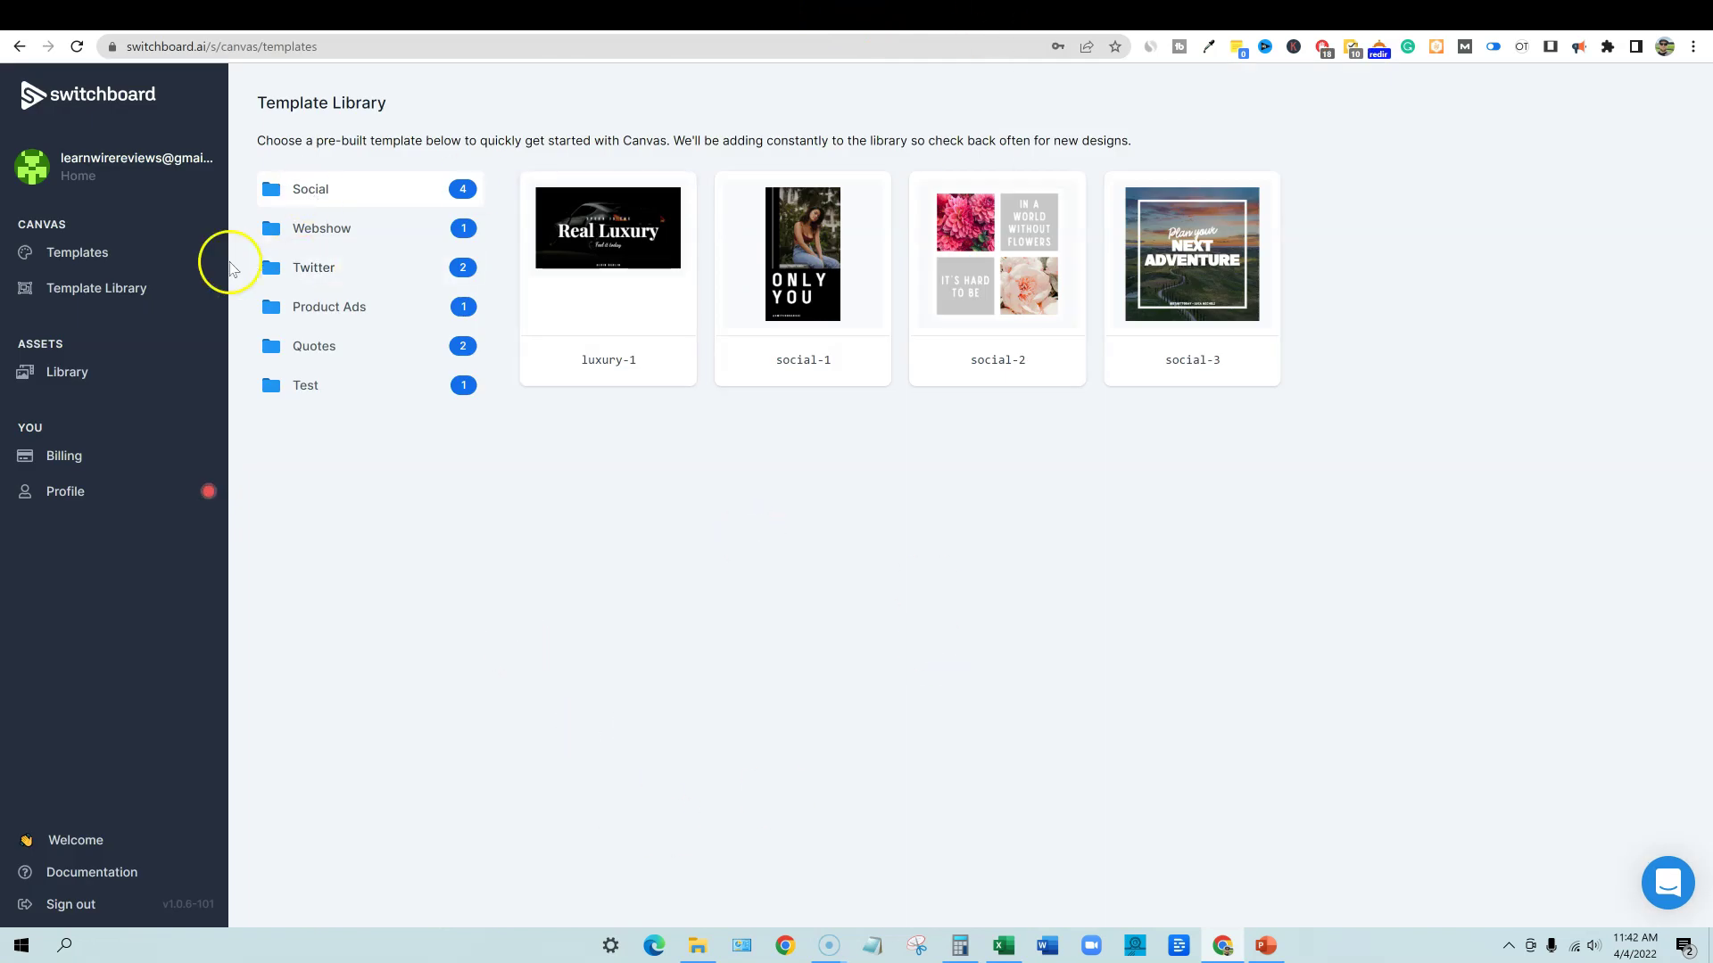
{"action": "left_click", "coordinate": [71, 256]}
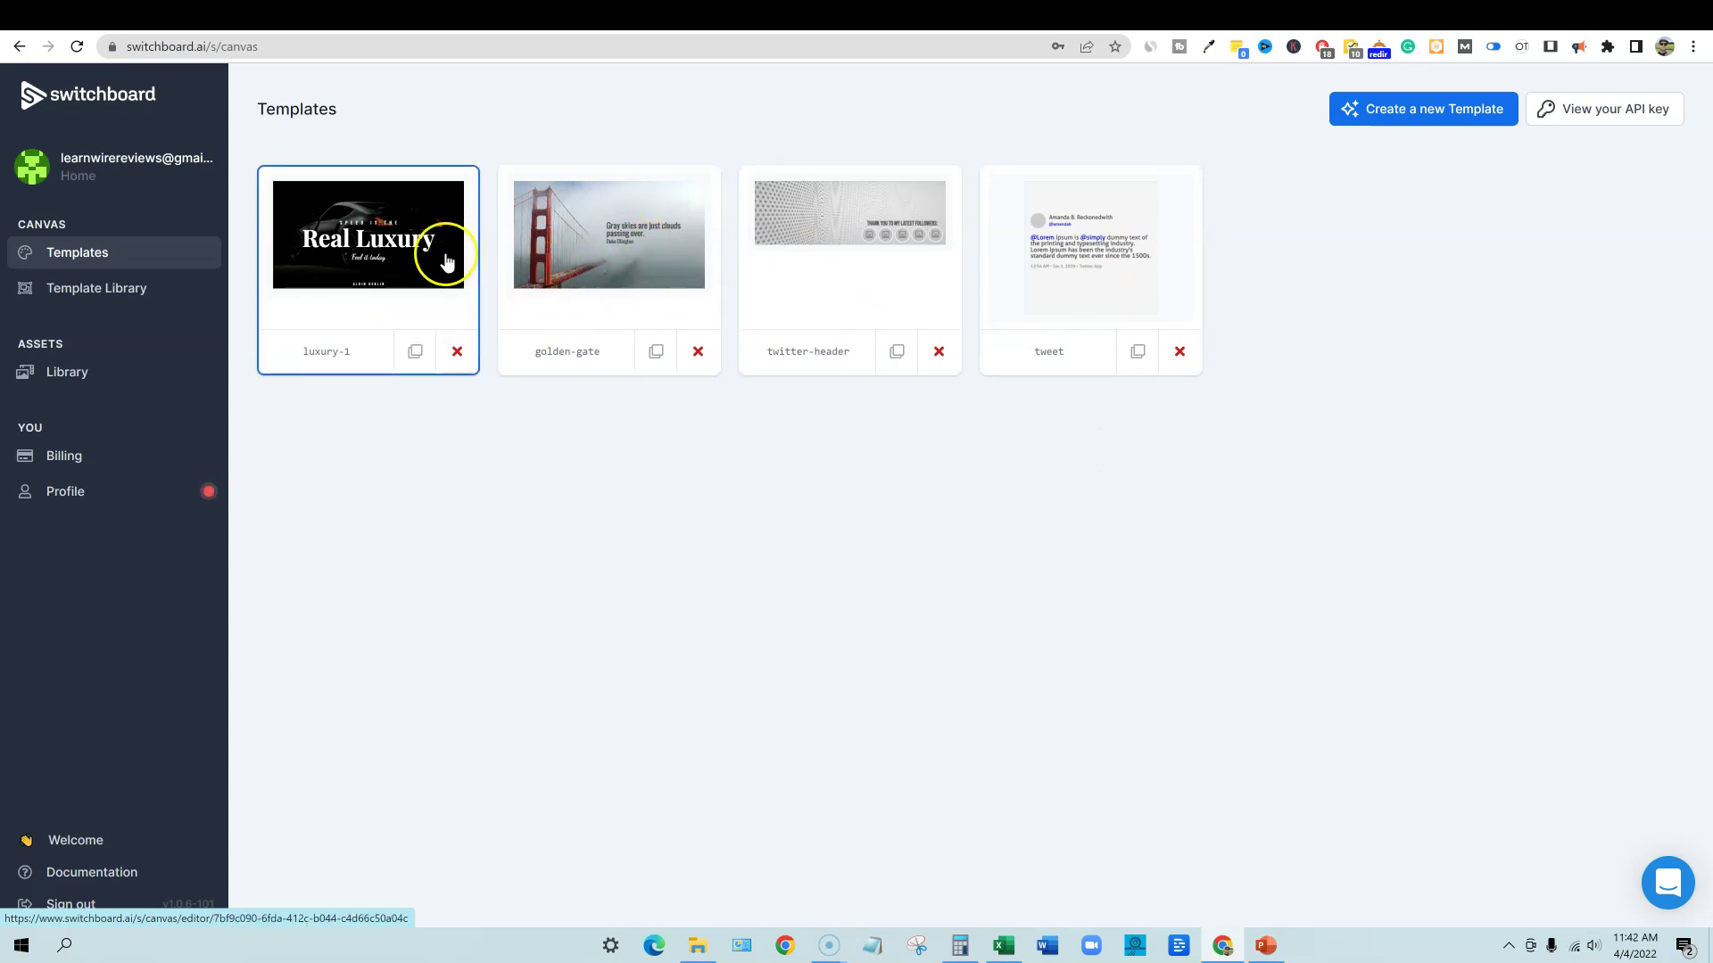
{"action": "left_click", "coordinate": [134, 290]}
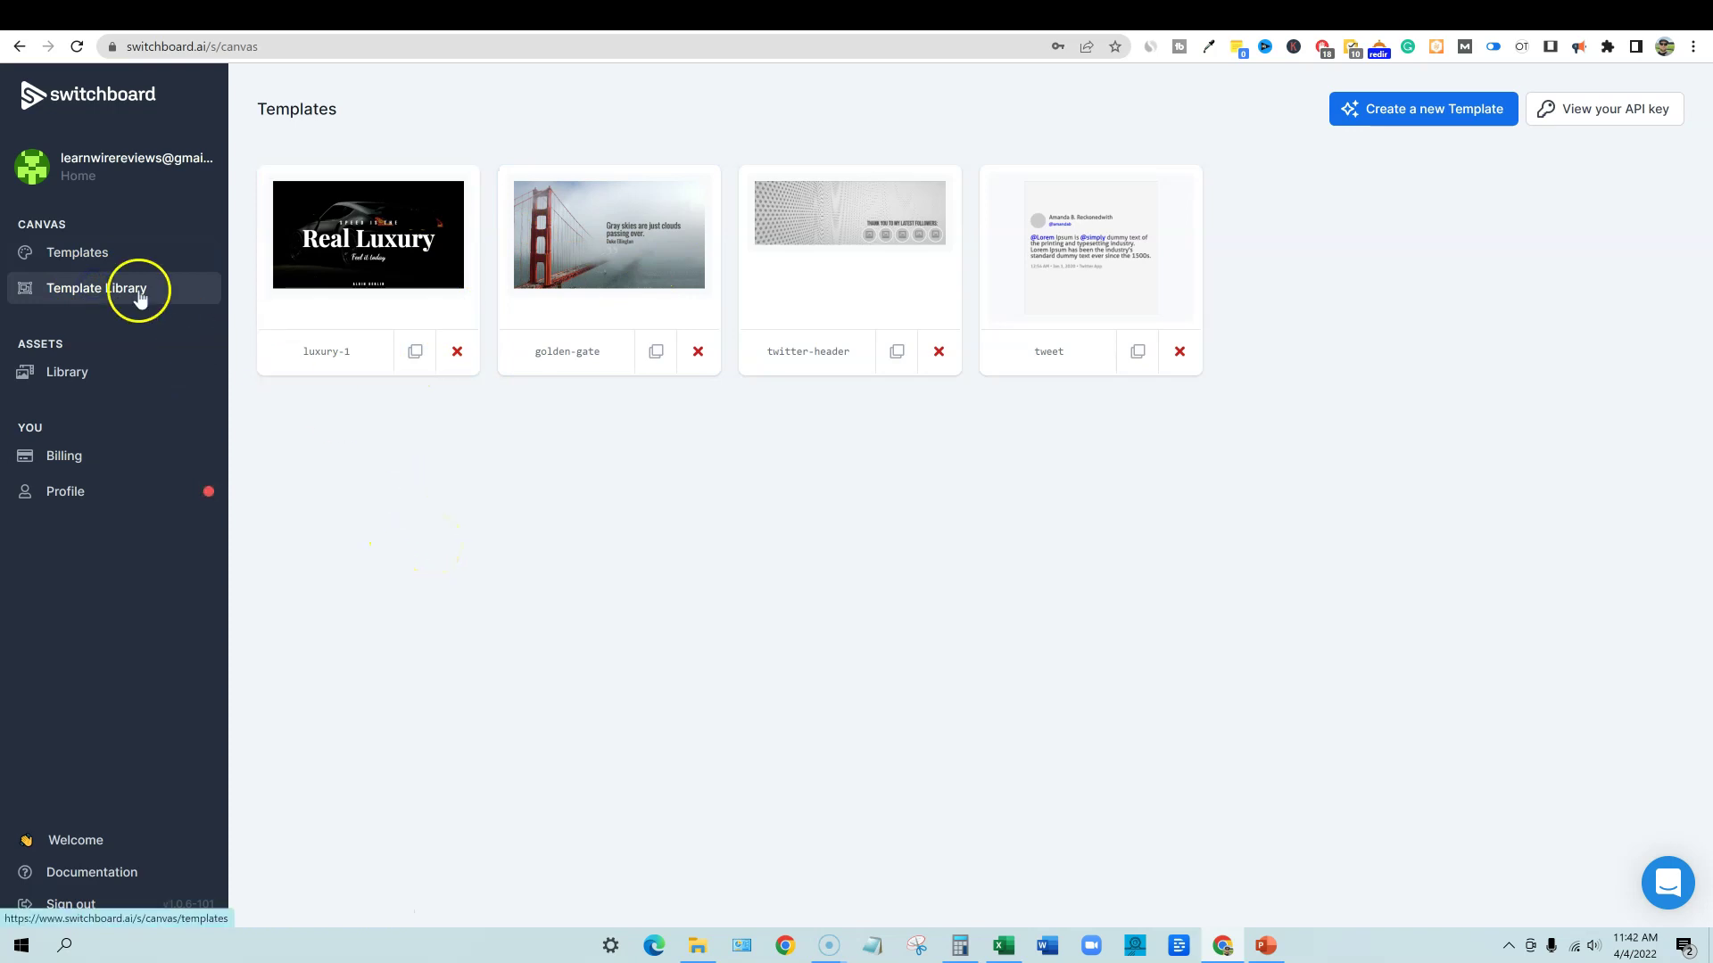
- Open the Welcome guide and play its Calling the Switchboard Canvas API help video in full screen
{"action": "left_click", "coordinate": [89, 843]}
{"action": "scroll", "coordinate": [1187, 691], "scroll_direction": "down", "scroll_amount": 5}
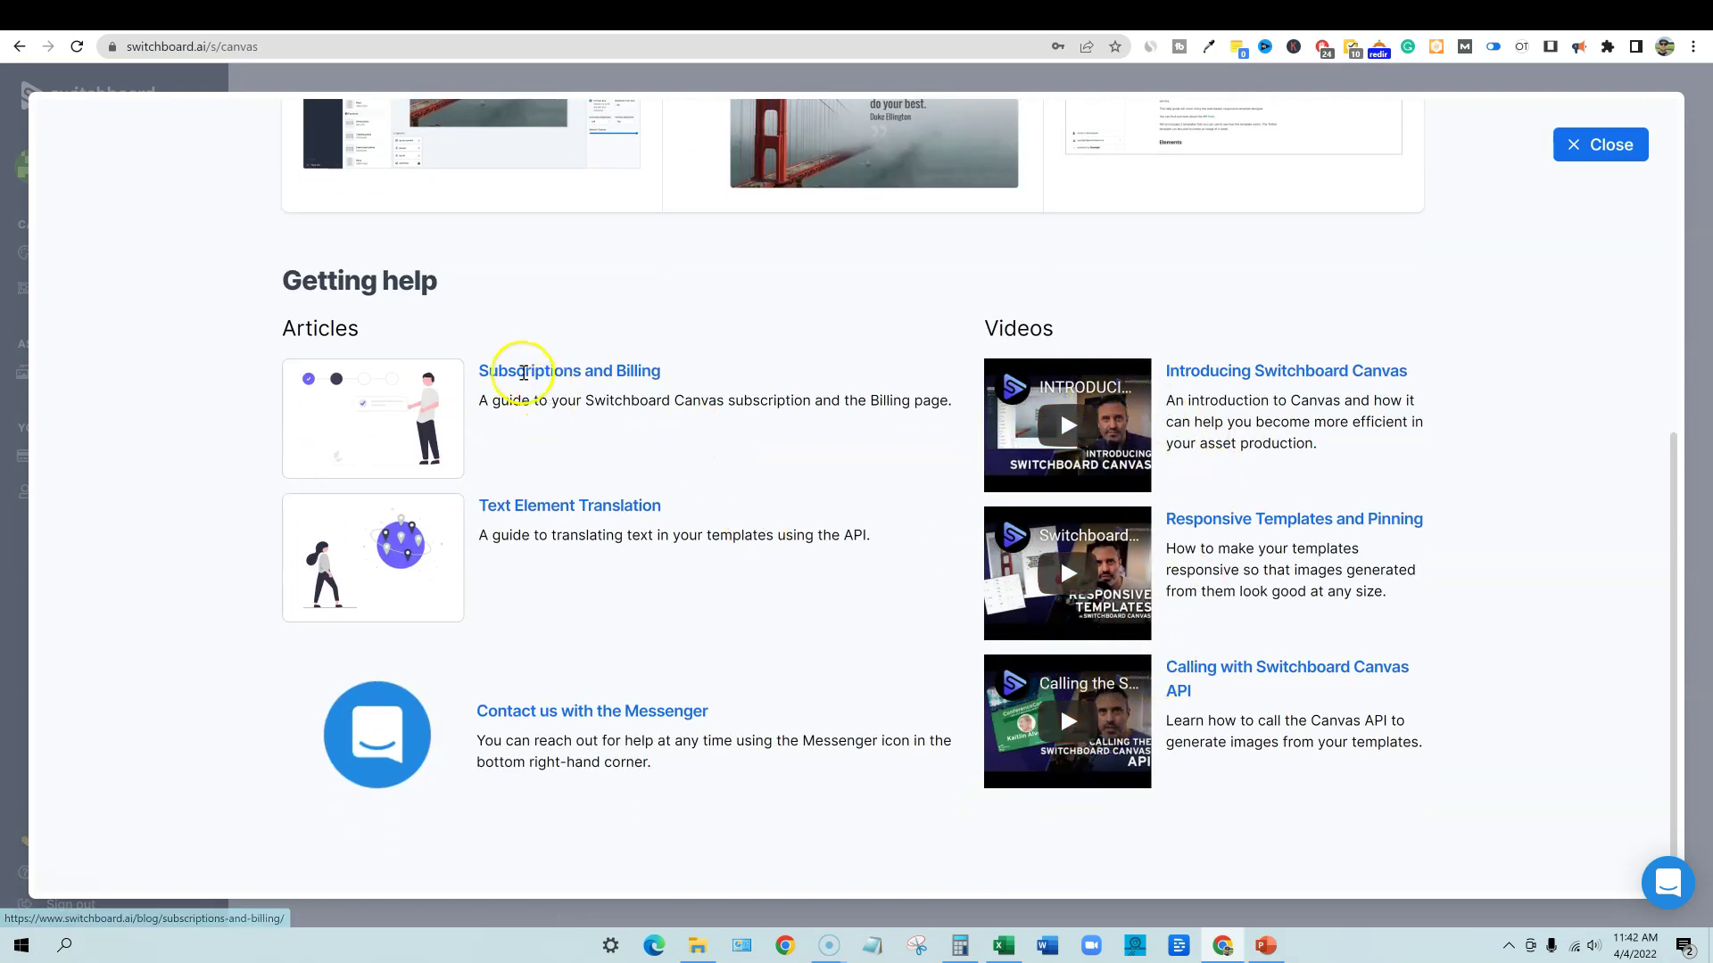
{"action": "left_click", "coordinate": [1068, 721]}
{"action": "left_click", "coordinate": [1126, 775]}
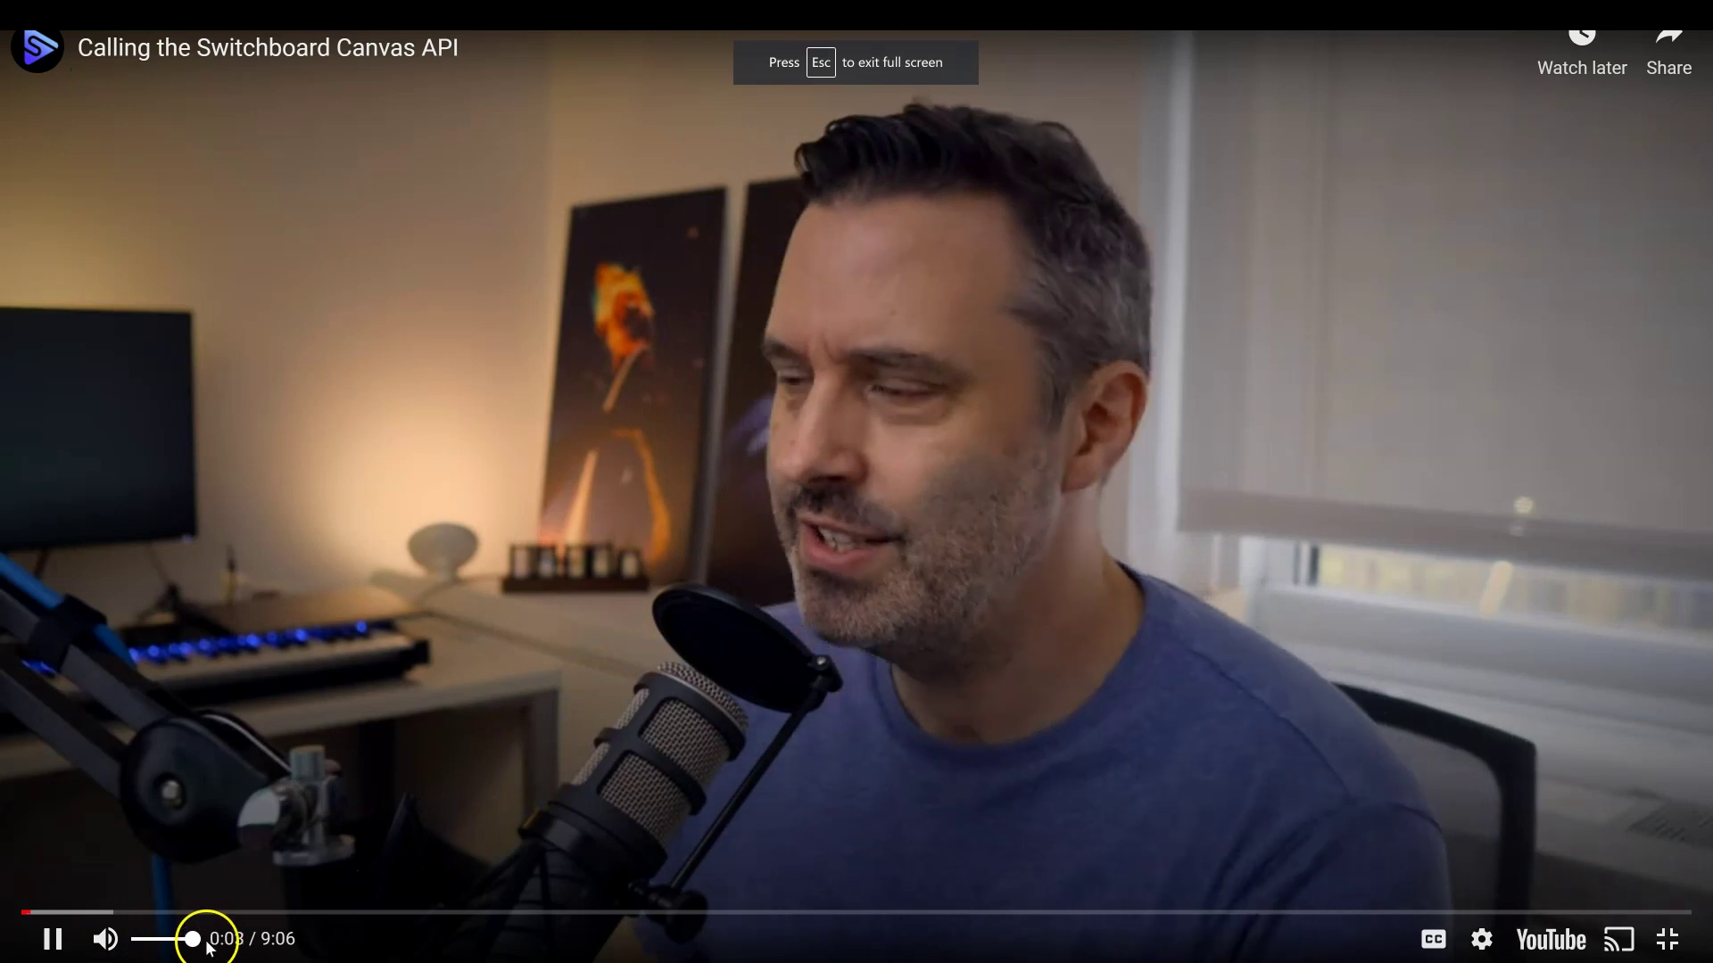
- Mute the video and skip through the API request setup to about 4:25
{"action": "left_click_drag", "start_coordinate": [191, 938], "coordinate": [55, 940]}
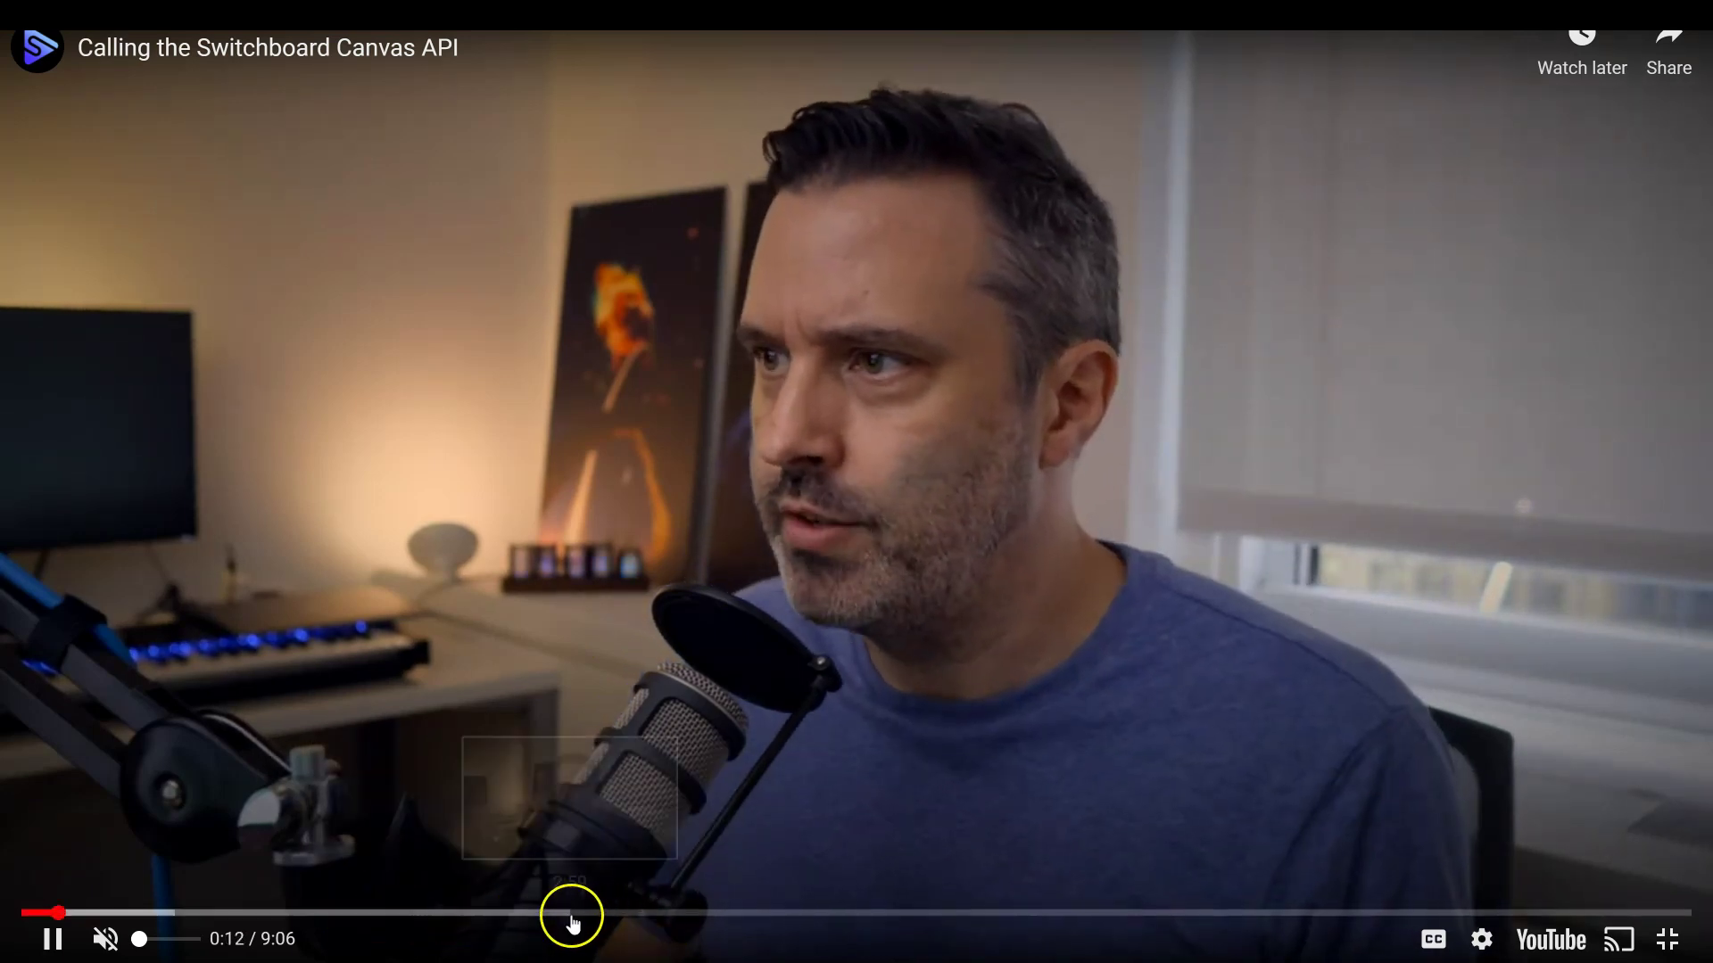
{"action": "left_click", "coordinate": [572, 918]}
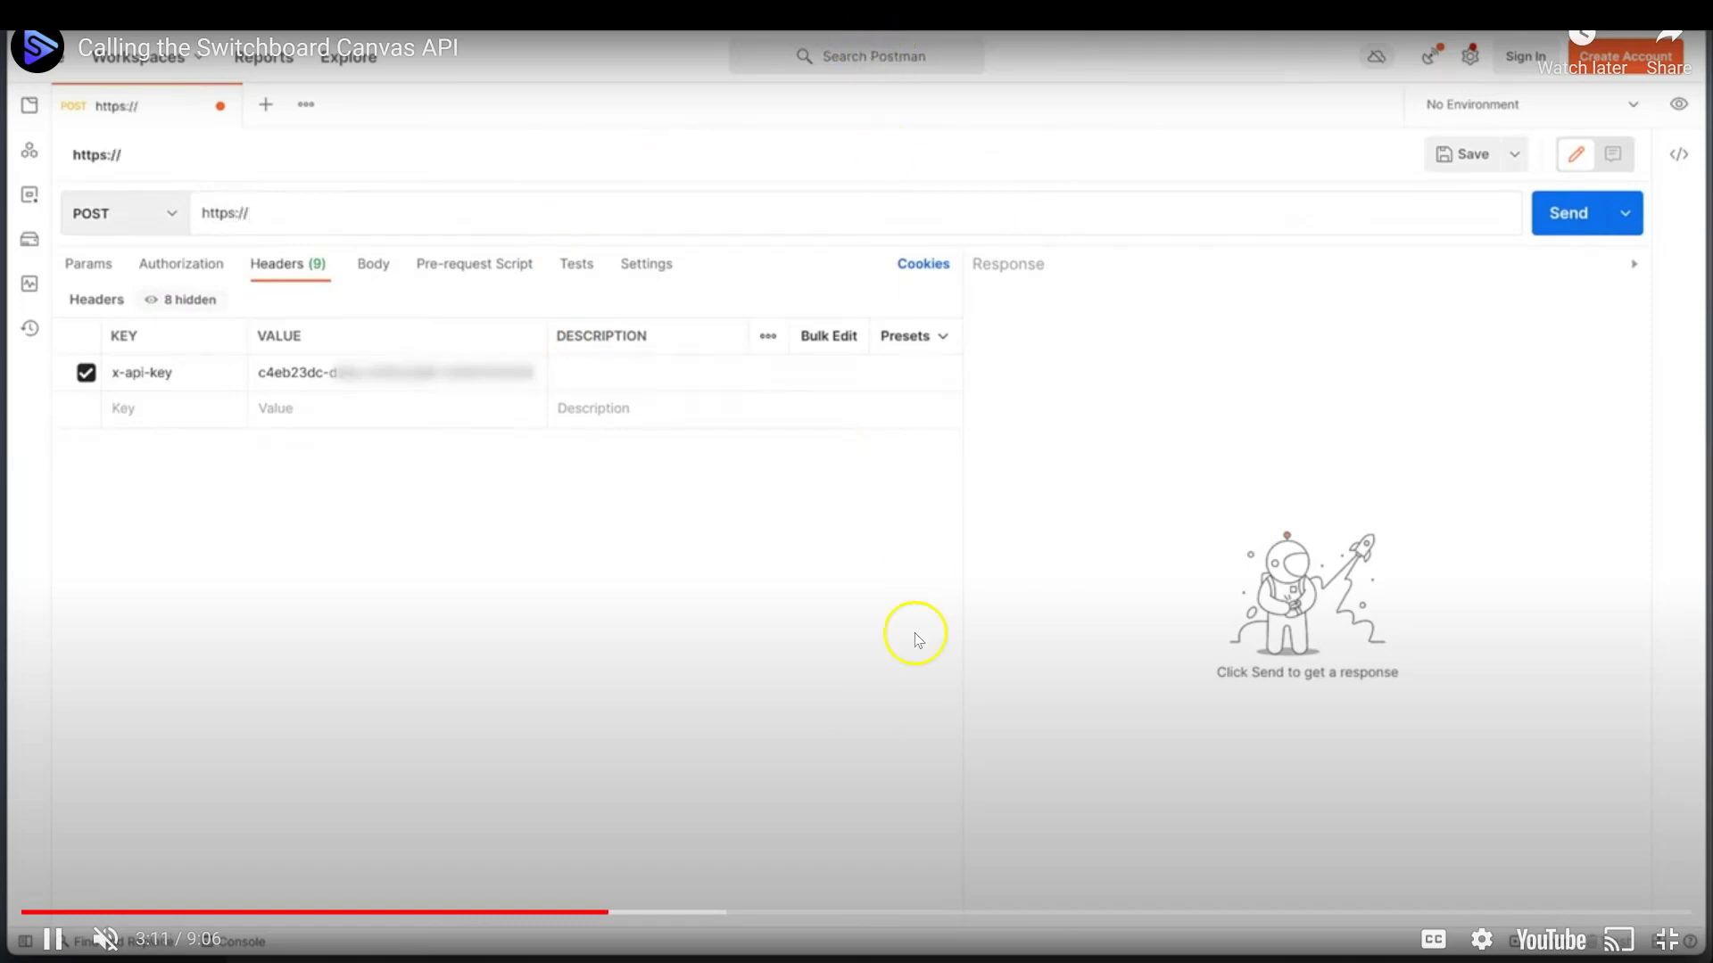
{"action": "type", "text": "vas.switchboard.ai"}
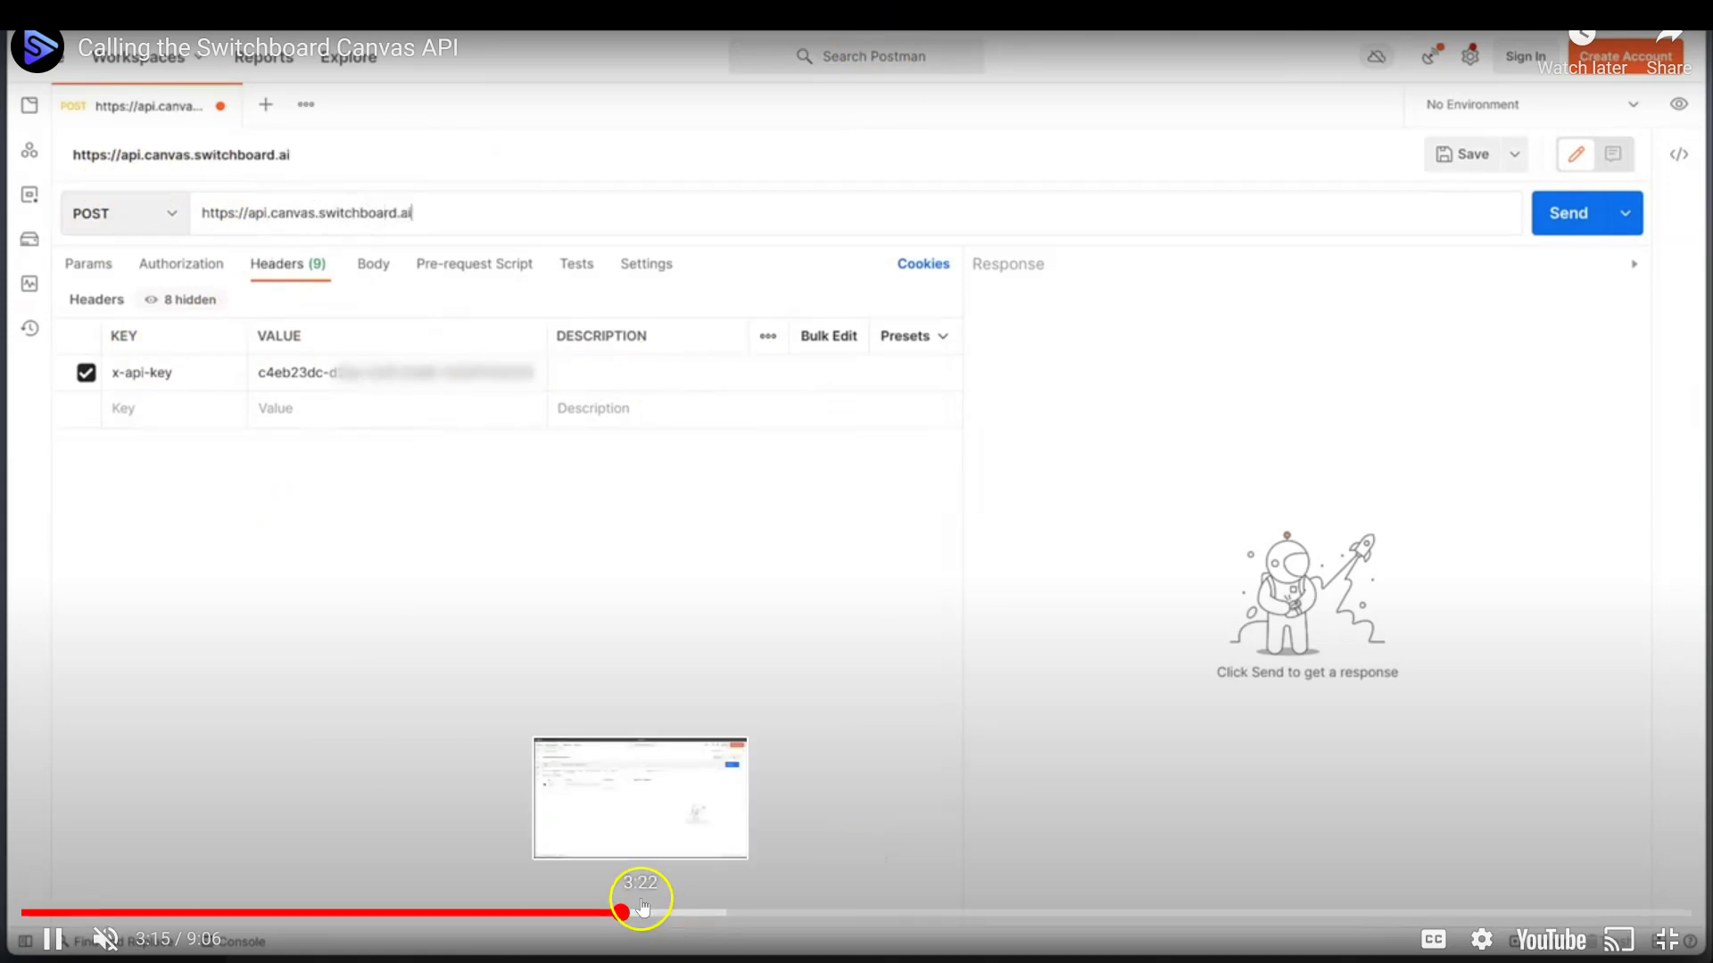
{"action": "left_click_drag", "start_coordinate": [669, 923], "coordinate": [822, 912]}
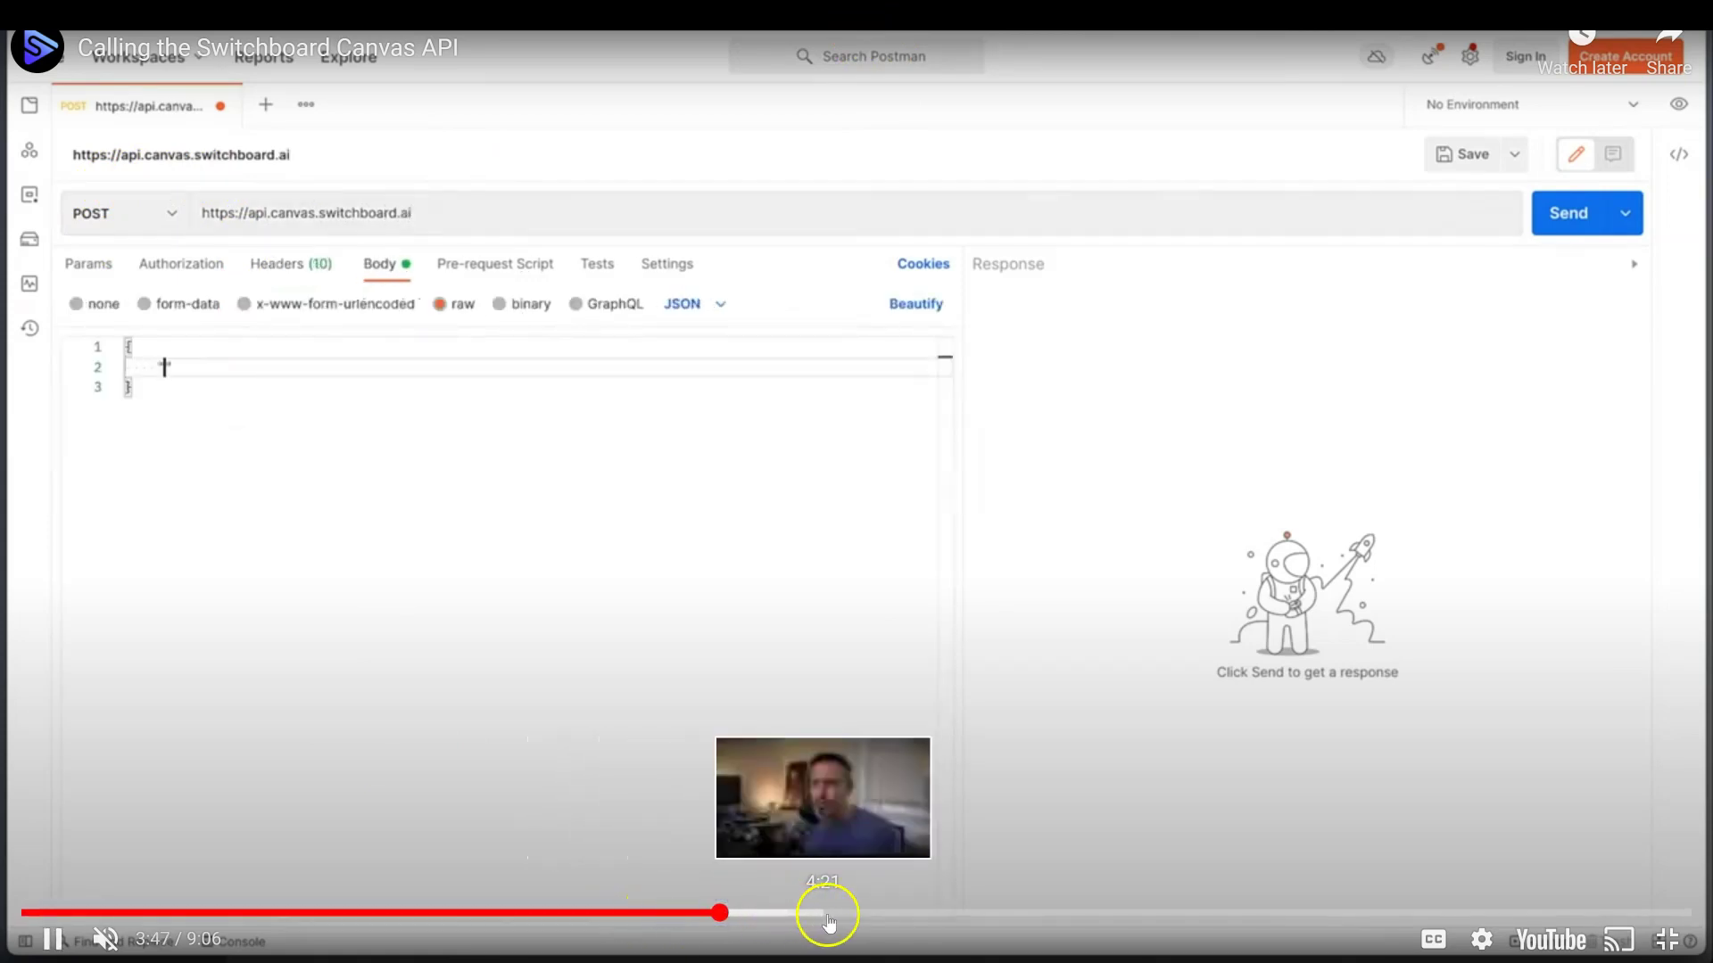
{"action": "left_click_drag", "start_coordinate": [822, 911], "coordinate": [832, 914]}
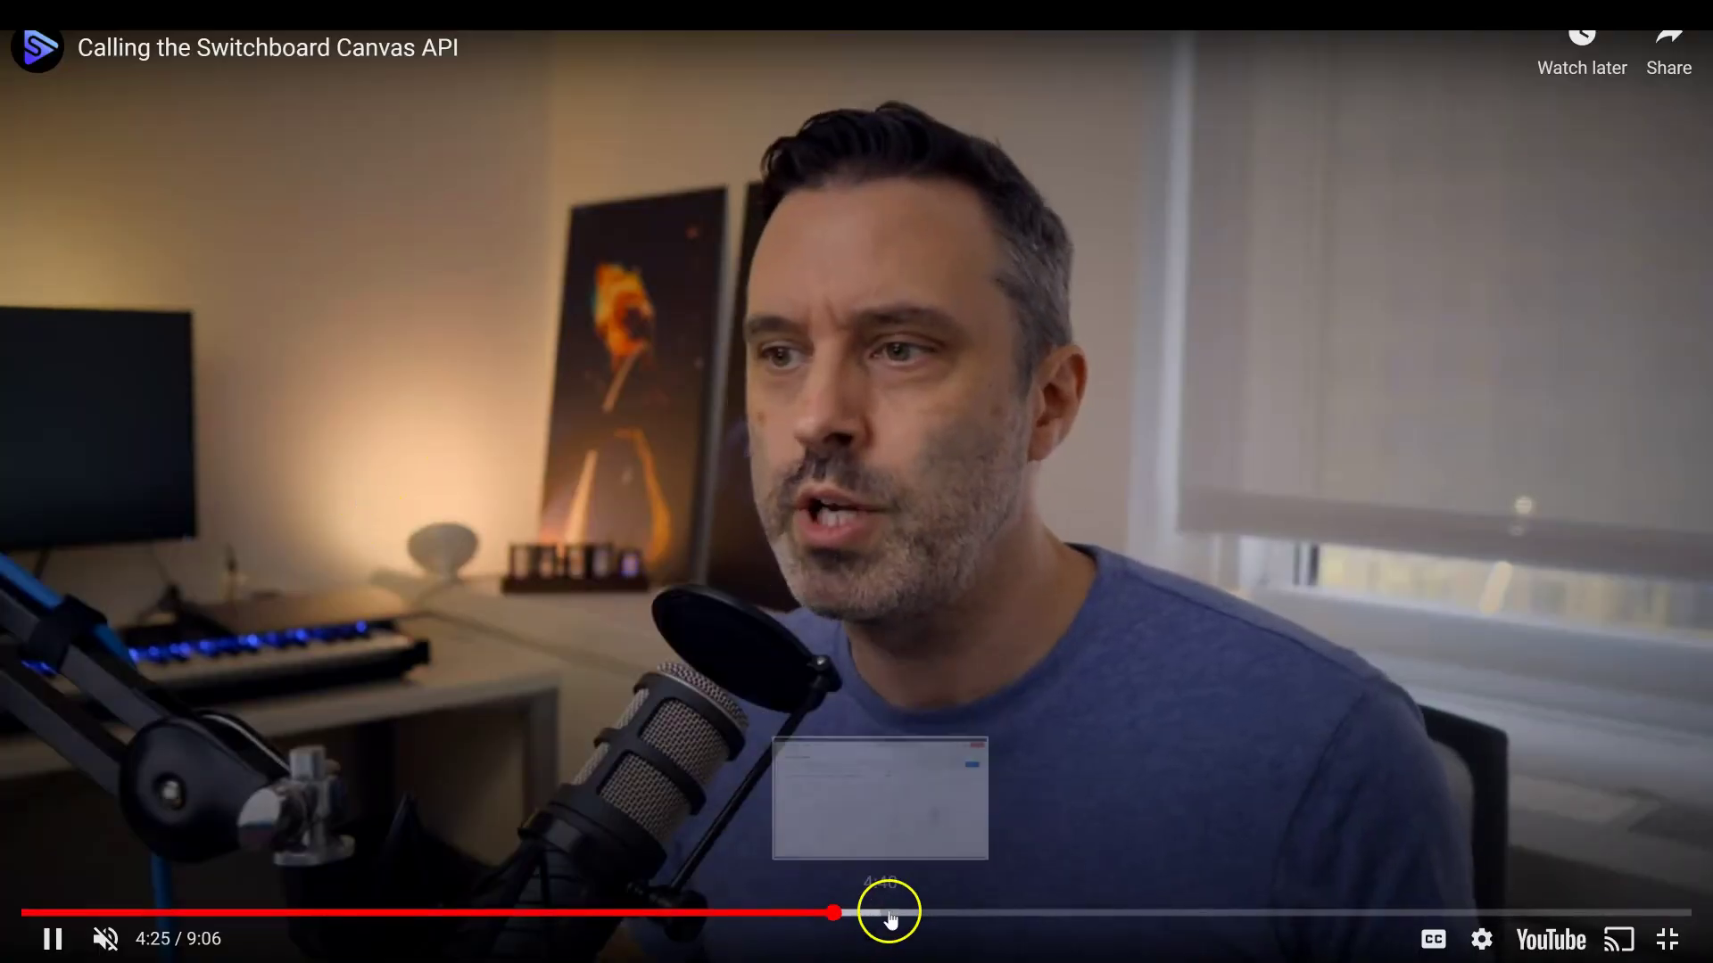
- Skip ahead through the video's conference-pass image and request body examples to about 7:36
{"action": "left_click", "coordinate": [901, 912]}
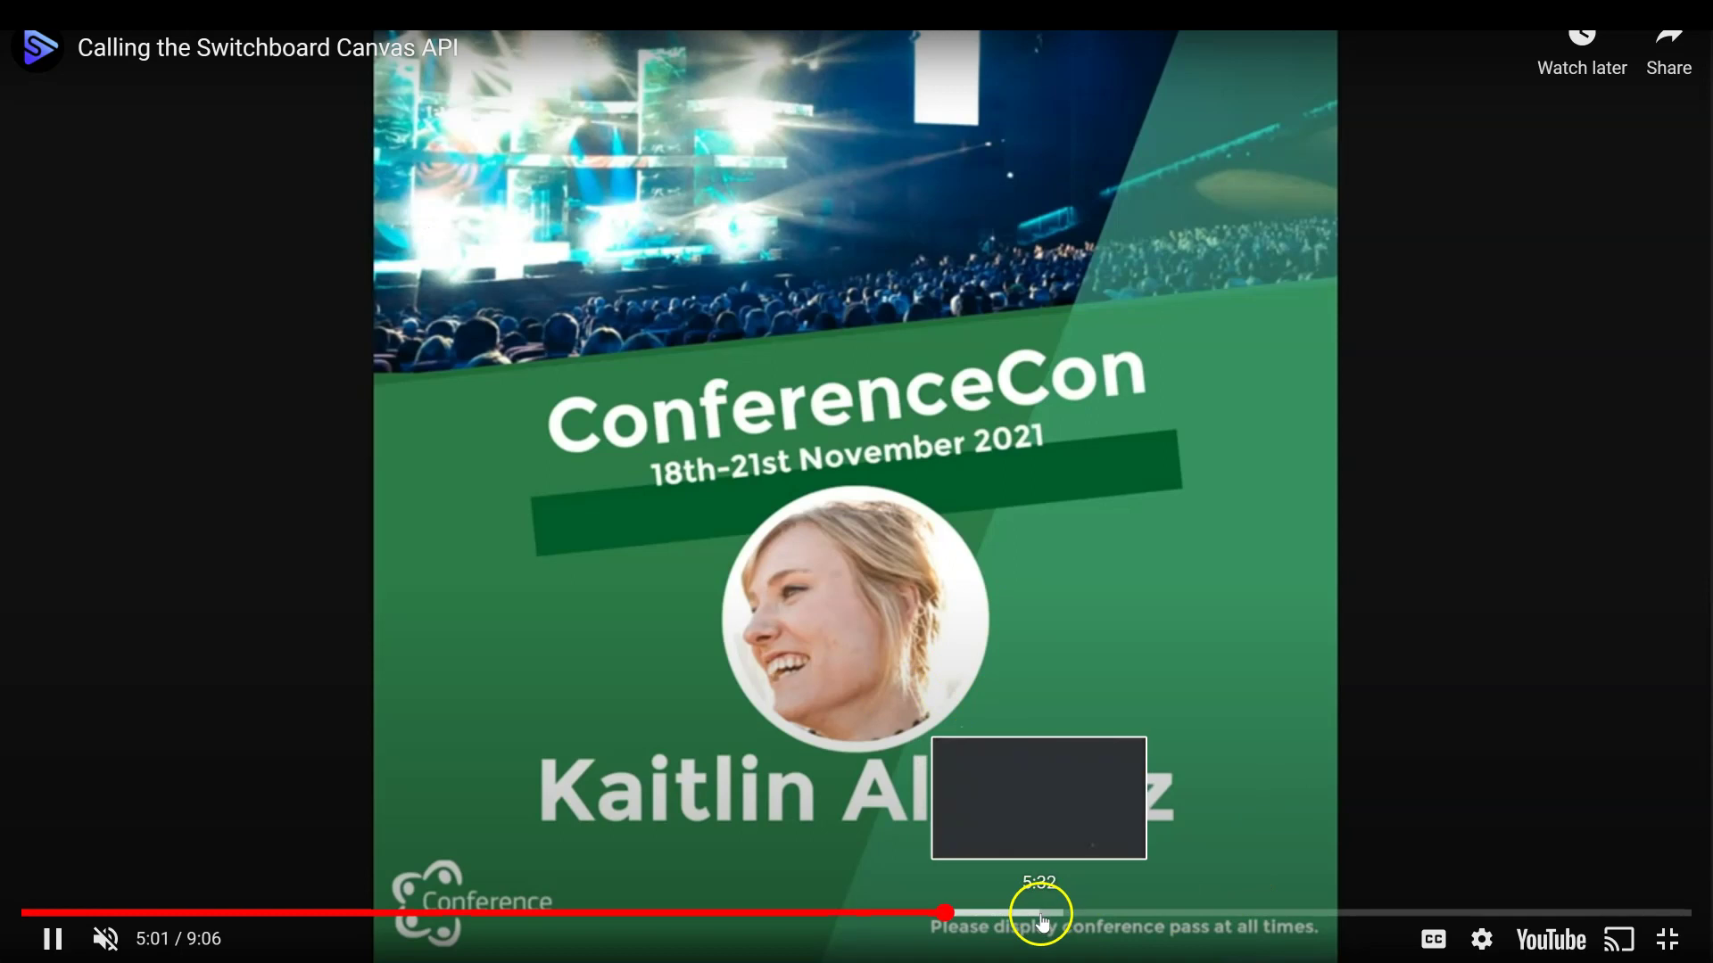
{"action": "left_click", "coordinate": [1035, 911]}
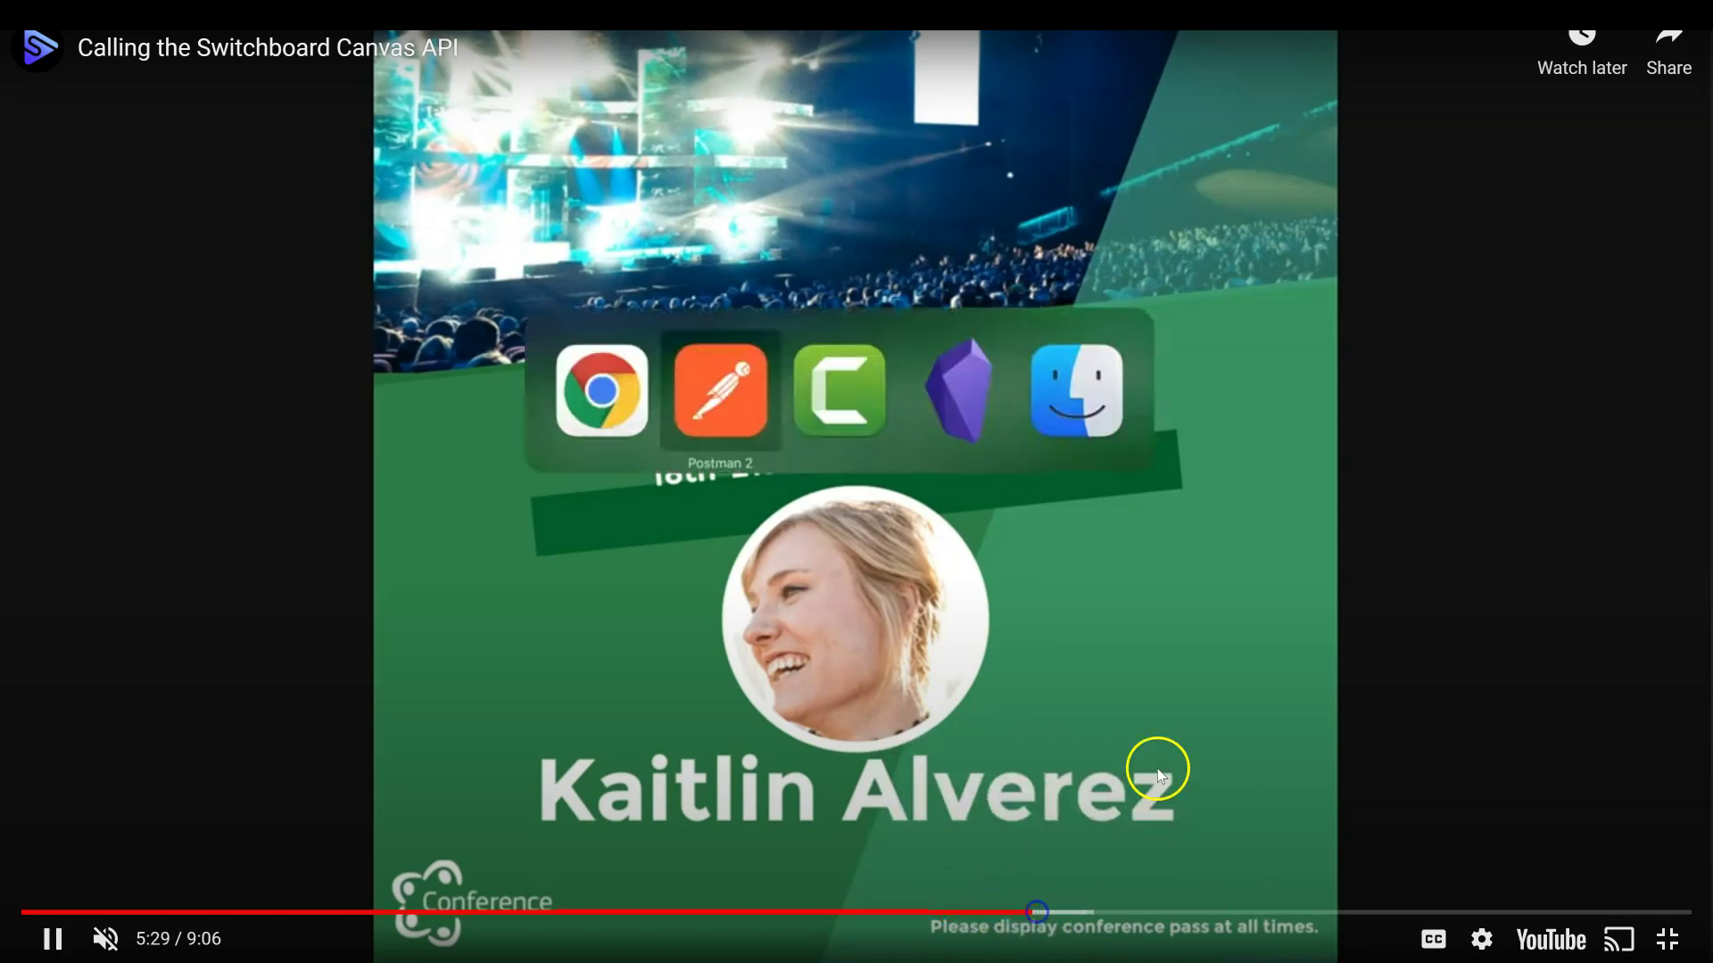
{"action": "left_click", "coordinate": [1077, 918]}
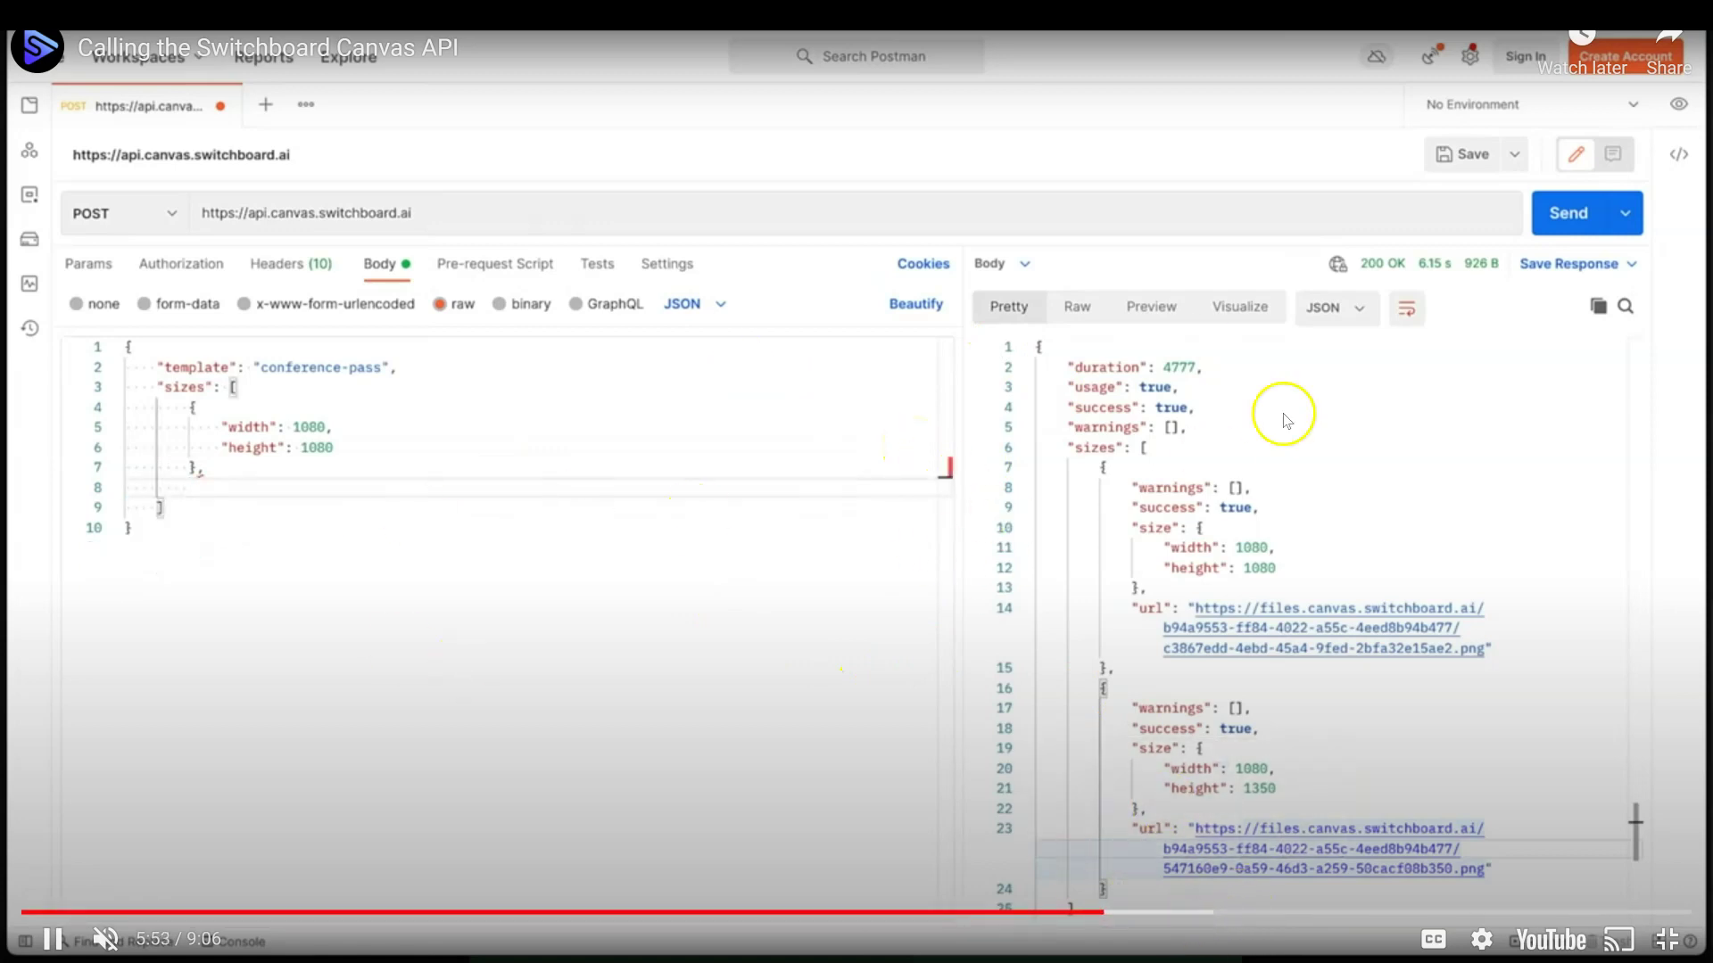
{"action": "left_click", "coordinate": [1200, 913]}
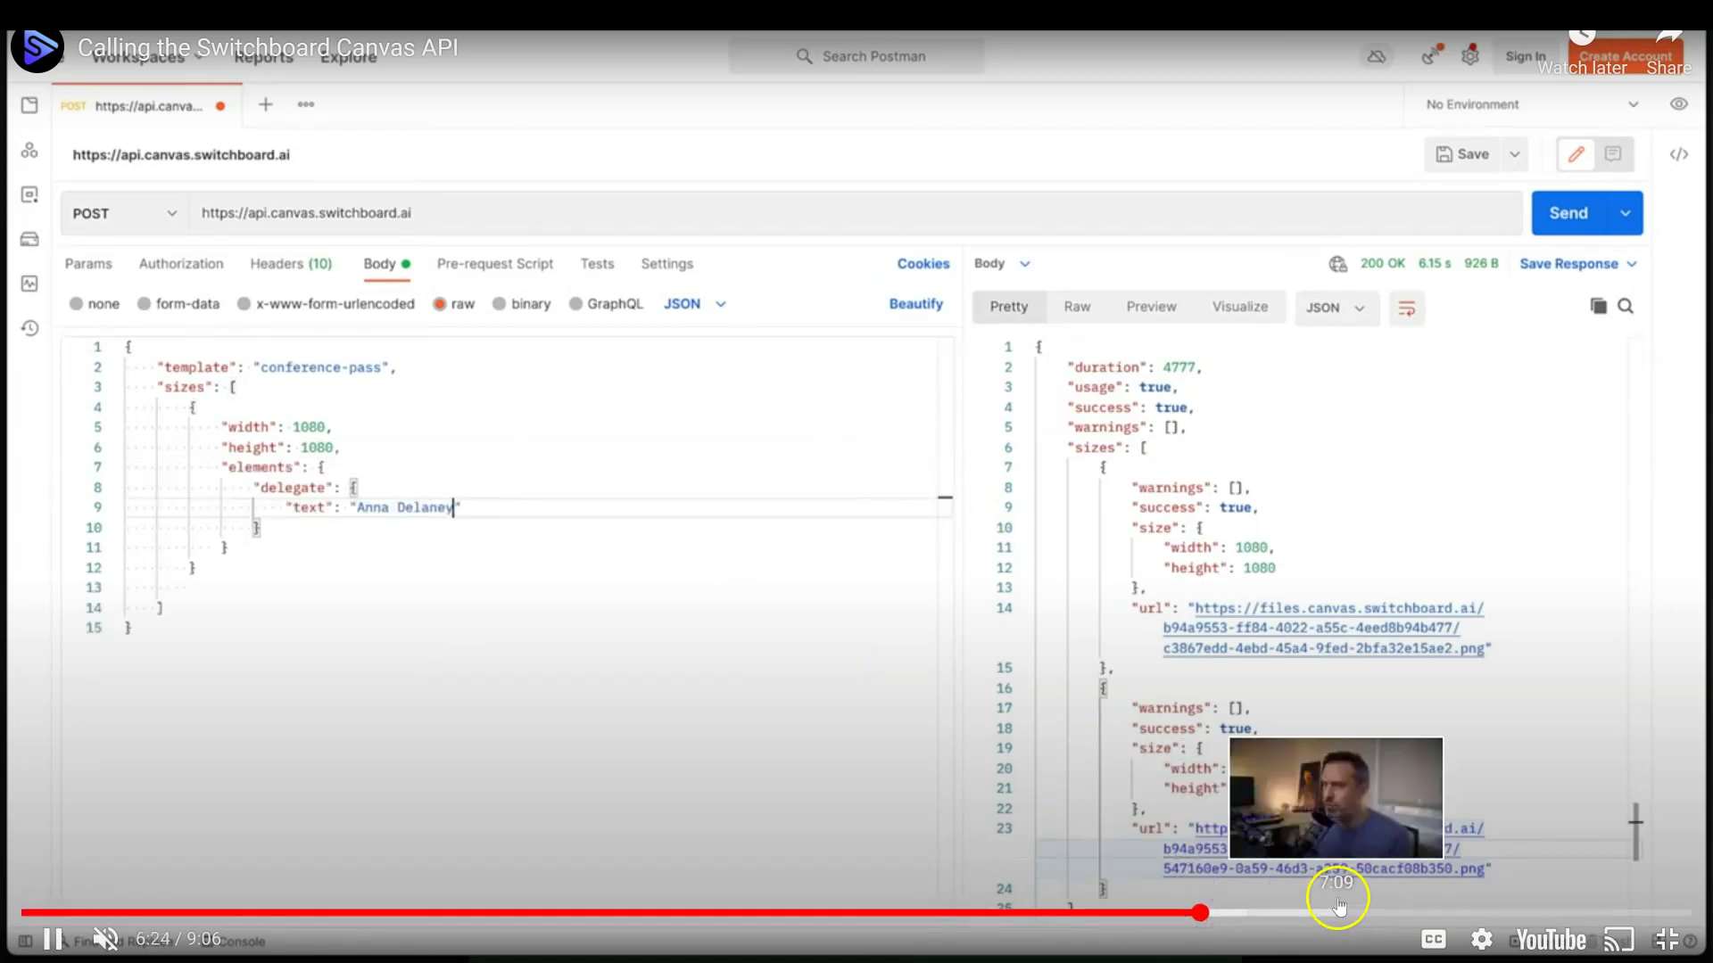
{"action": "left_click", "coordinate": [1305, 913]}
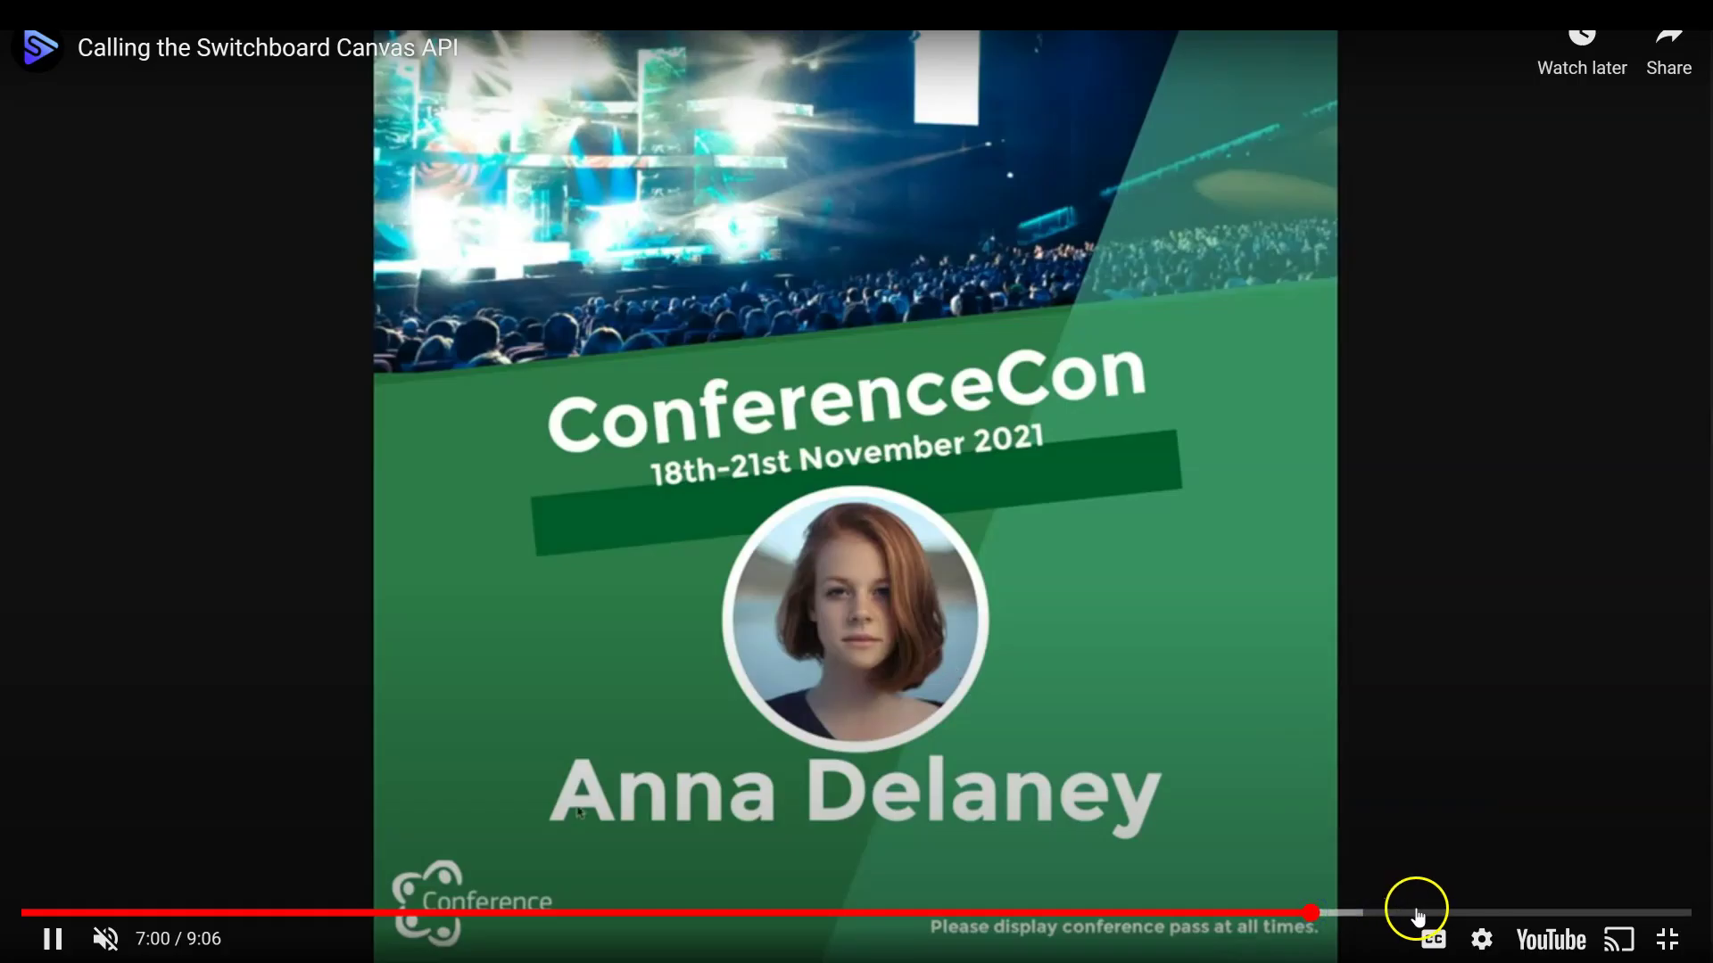
{"action": "left_click", "coordinate": [1416, 912]}
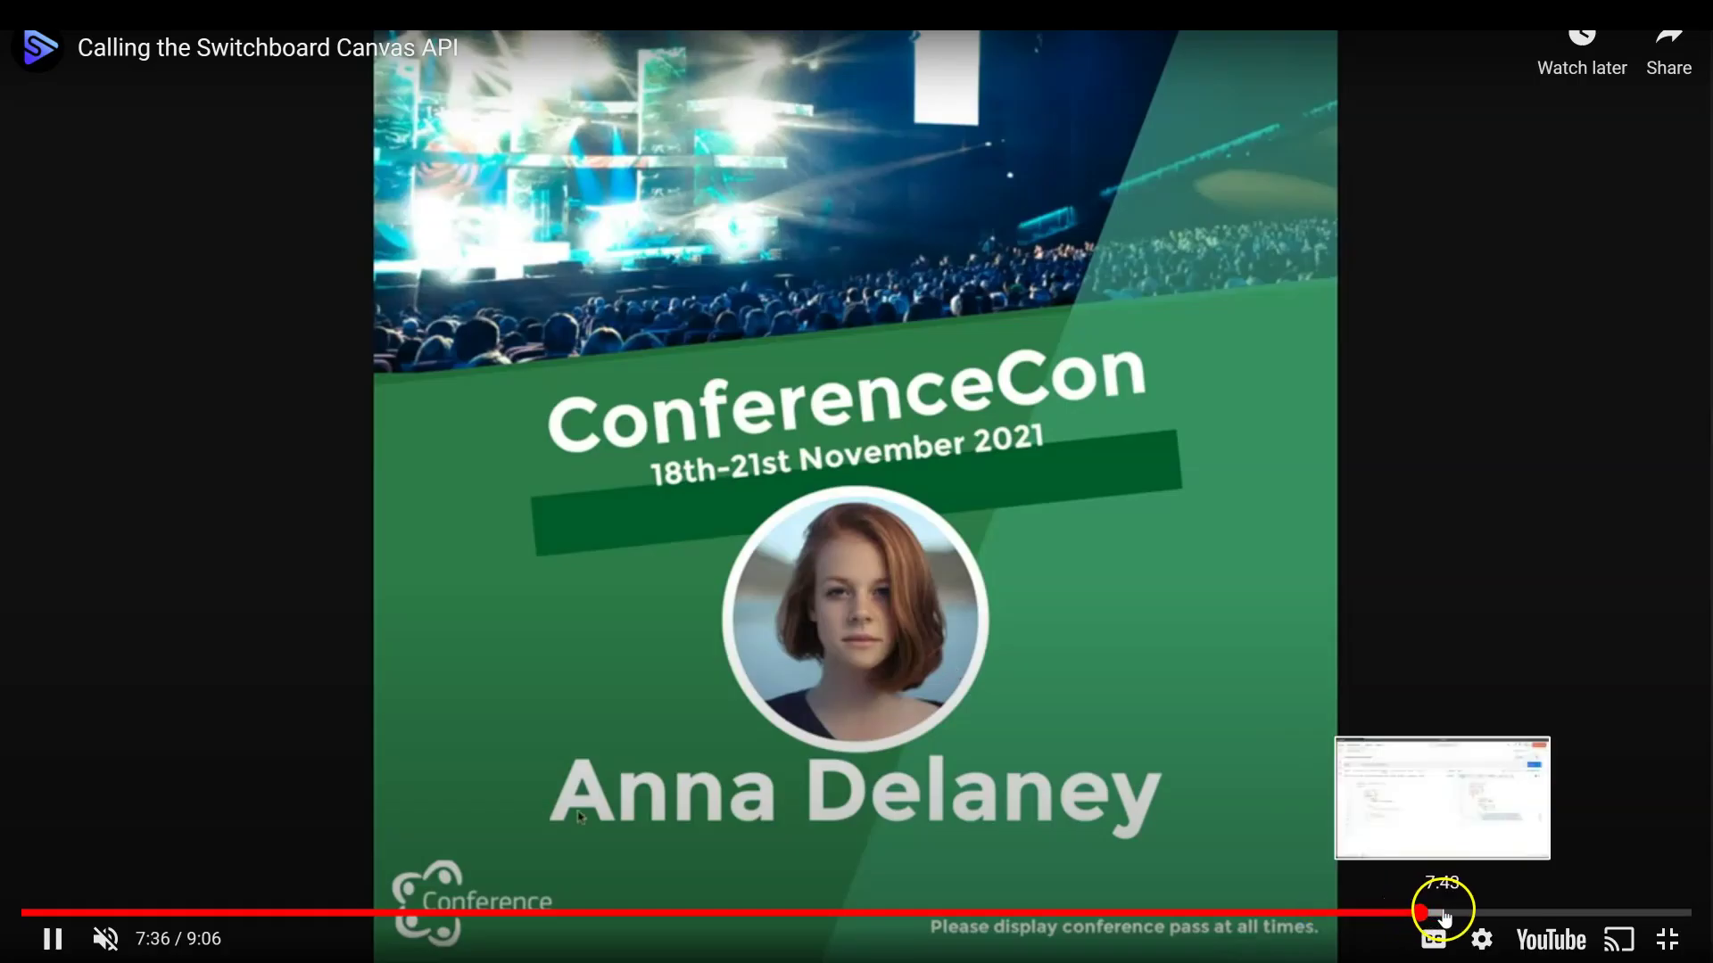
- Find the second generated conference pass at about 7:03, pause the video there and dismiss the suggested videos
{"action": "left_click", "coordinate": [1443, 913]}
{"action": "left_click", "coordinate": [1281, 911]}
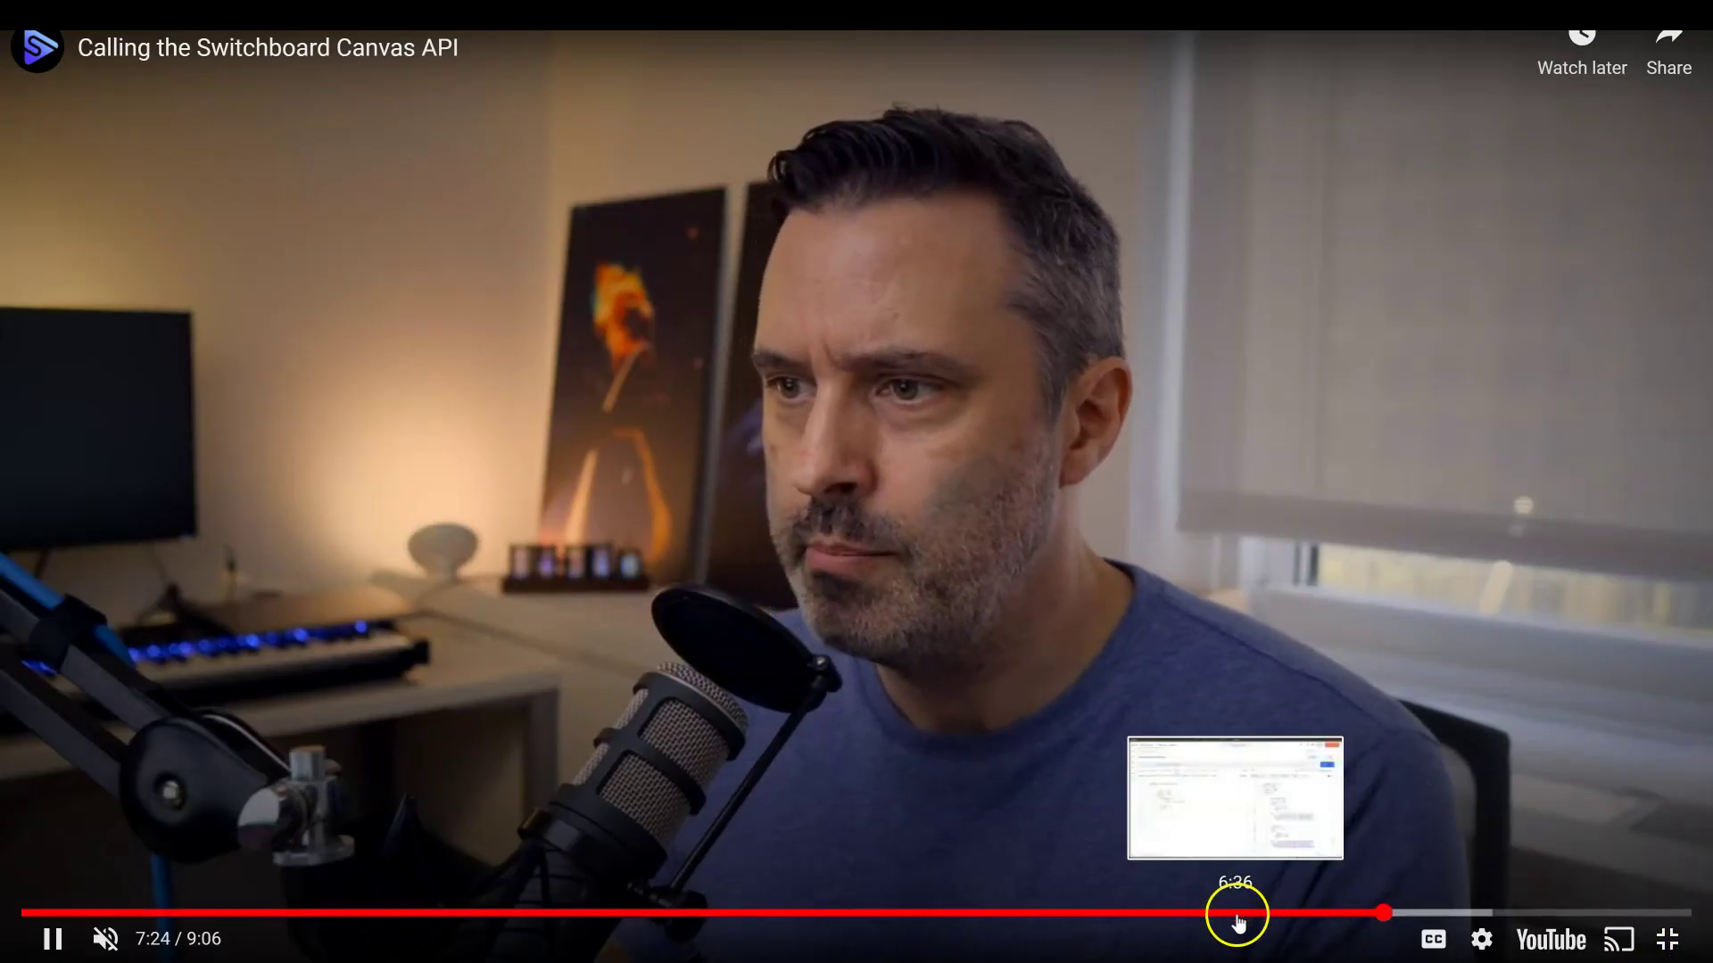
{"action": "left_click", "coordinate": [1257, 911]}
{"action": "left_click", "coordinate": [1308, 912]}
{"action": "left_click", "coordinate": [719, 306]}
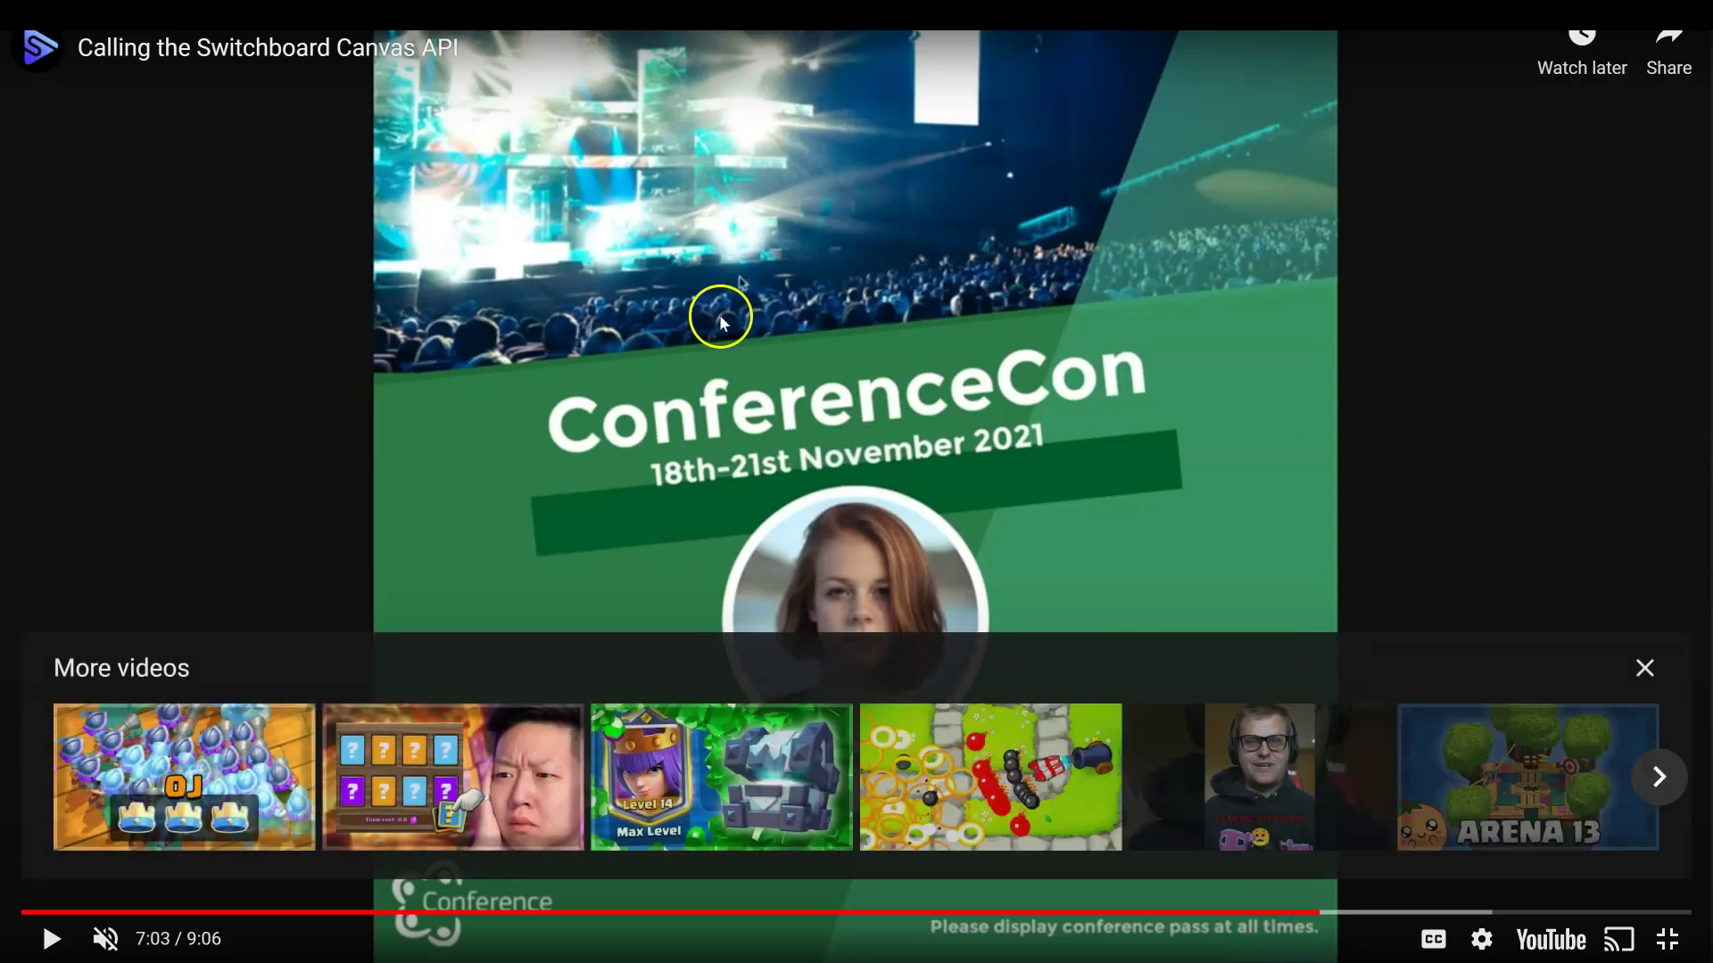
{"action": "left_click", "coordinate": [1647, 665]}
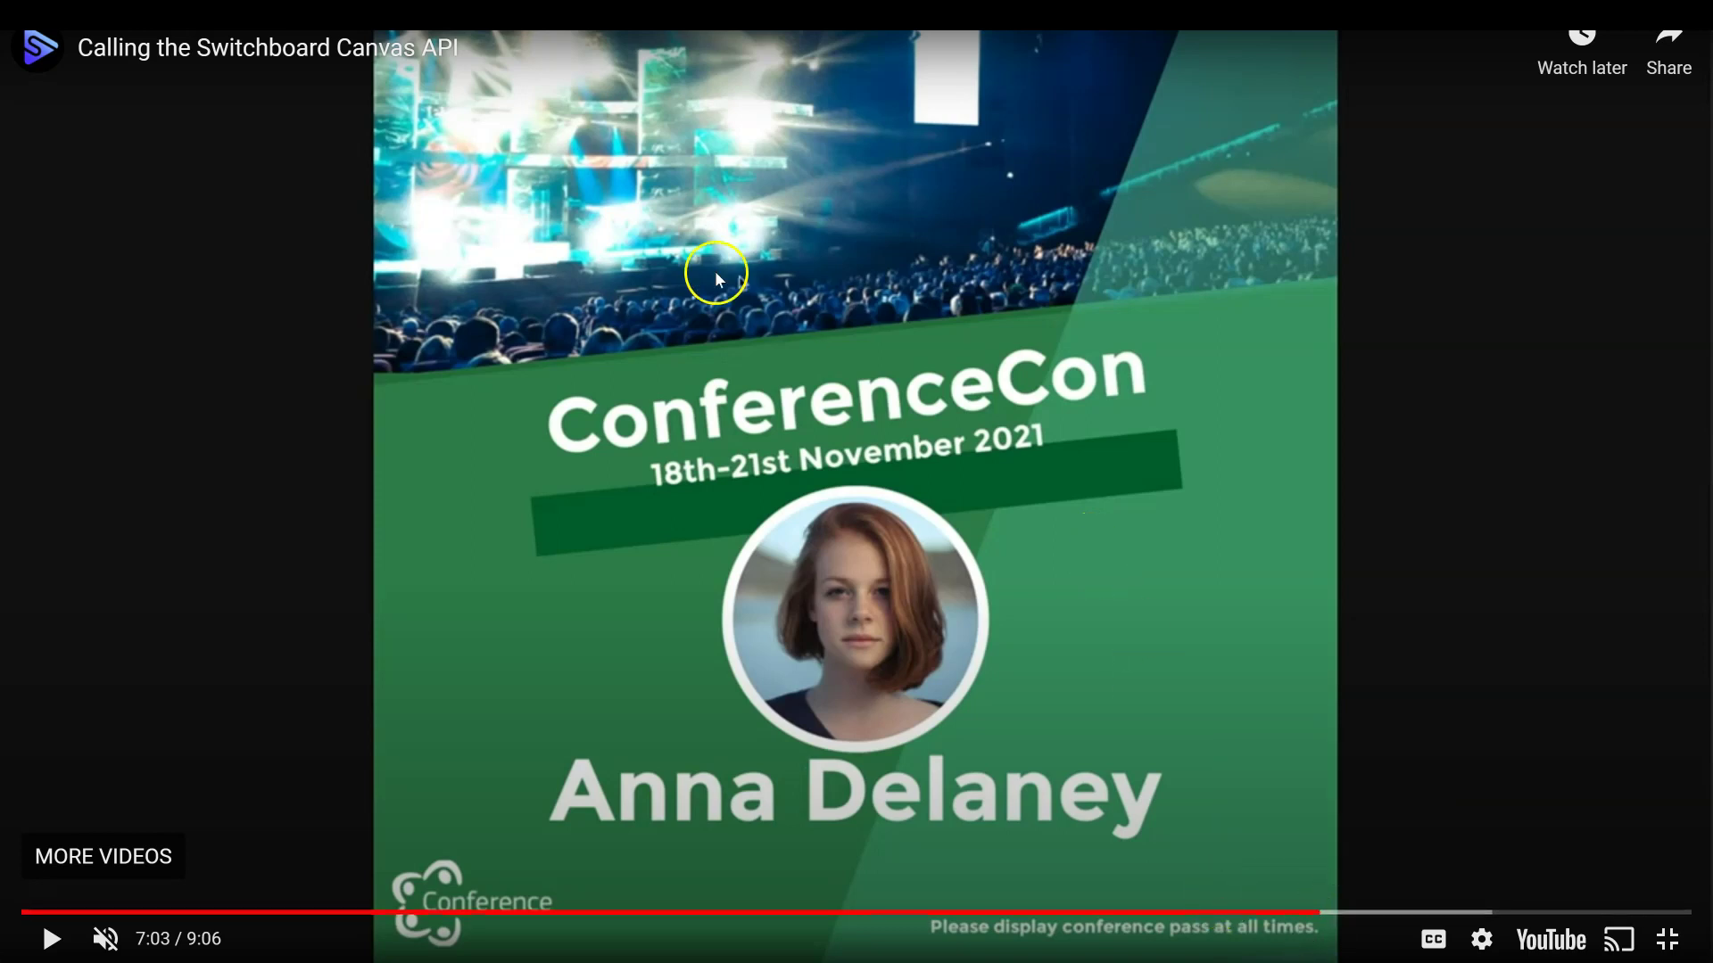
- Exit the full-screen video and return to the beginning of the Welcome guide
{"action": "left_click", "coordinate": [1666, 939]}
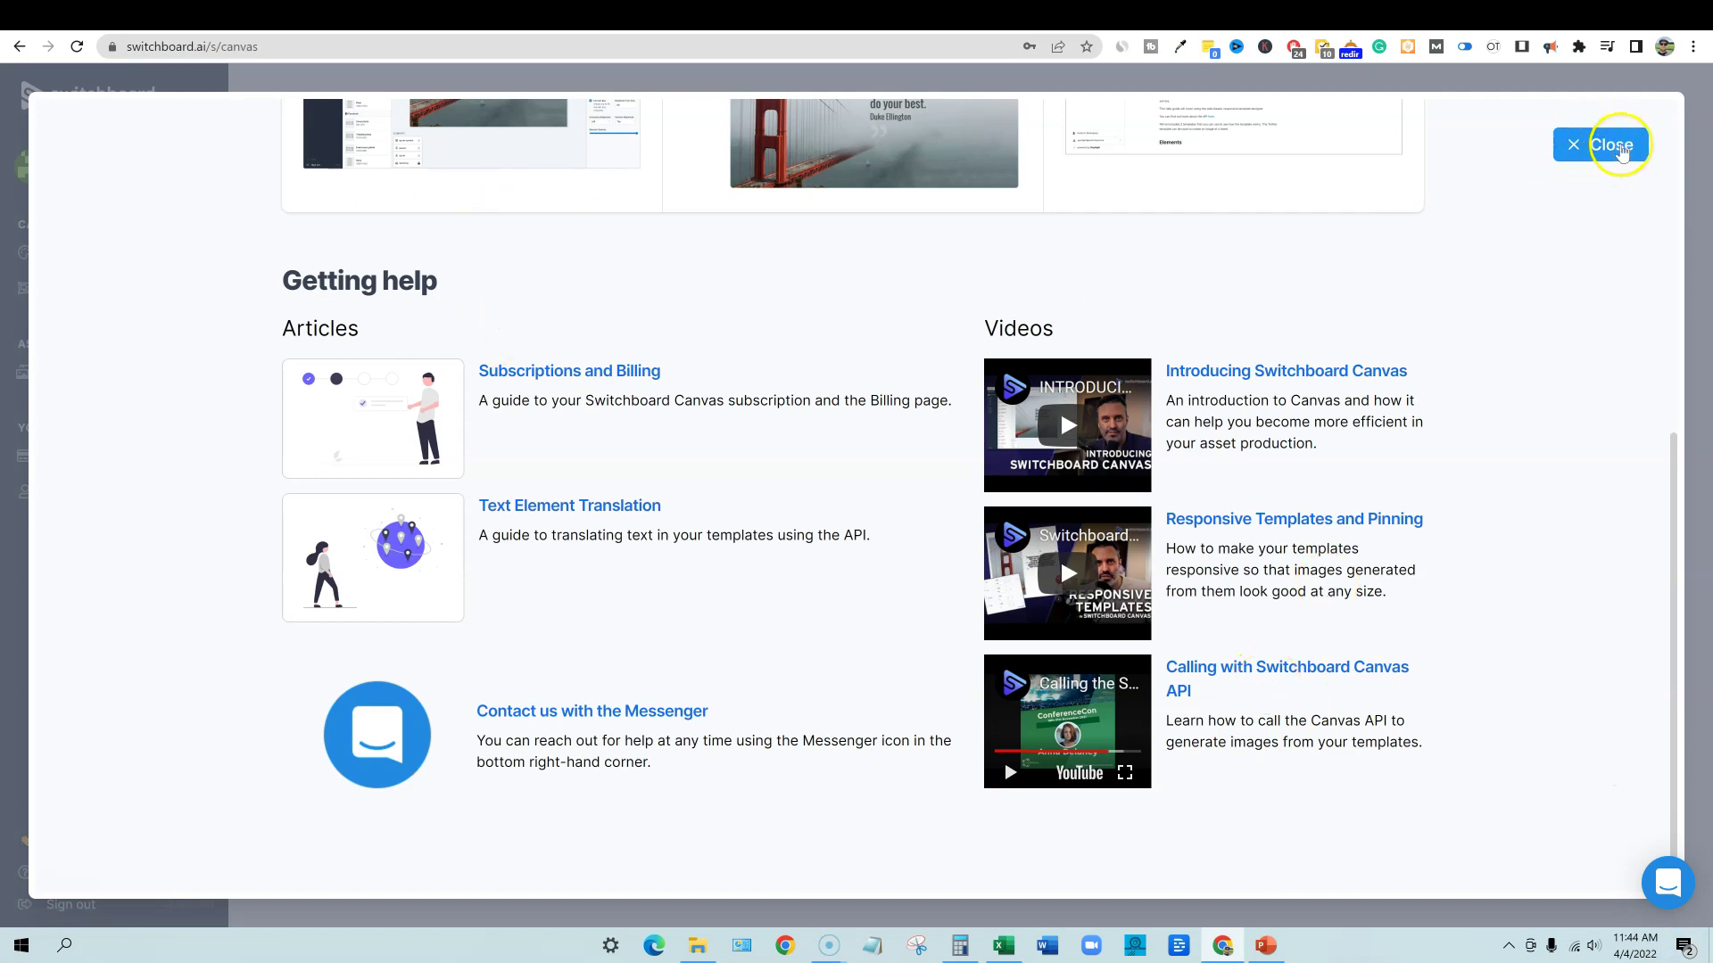
{"action": "scroll", "coordinate": [753, 585], "scroll_direction": "up", "scroll_amount": 6}
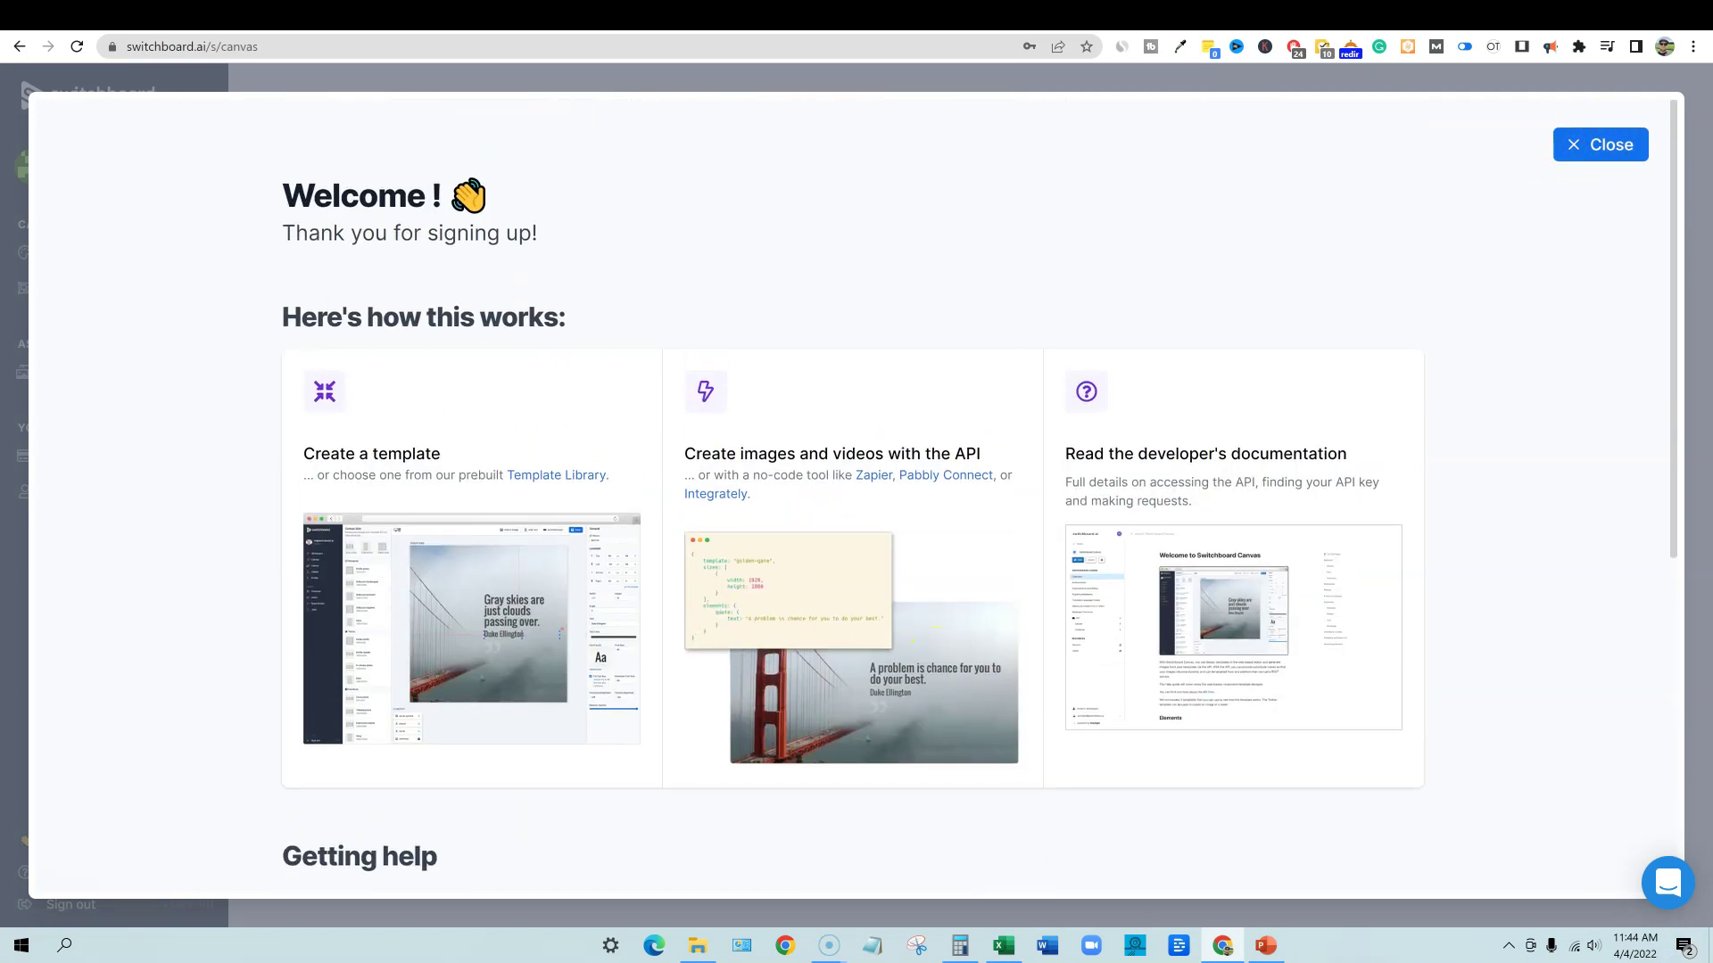
- Open the Calling the Switchboard Canvas API video on YouTube and bring up all uploads on the Switchboard channel
{"action": "scroll", "coordinate": [1388, 462], "scroll_direction": "down", "scroll_amount": 6}
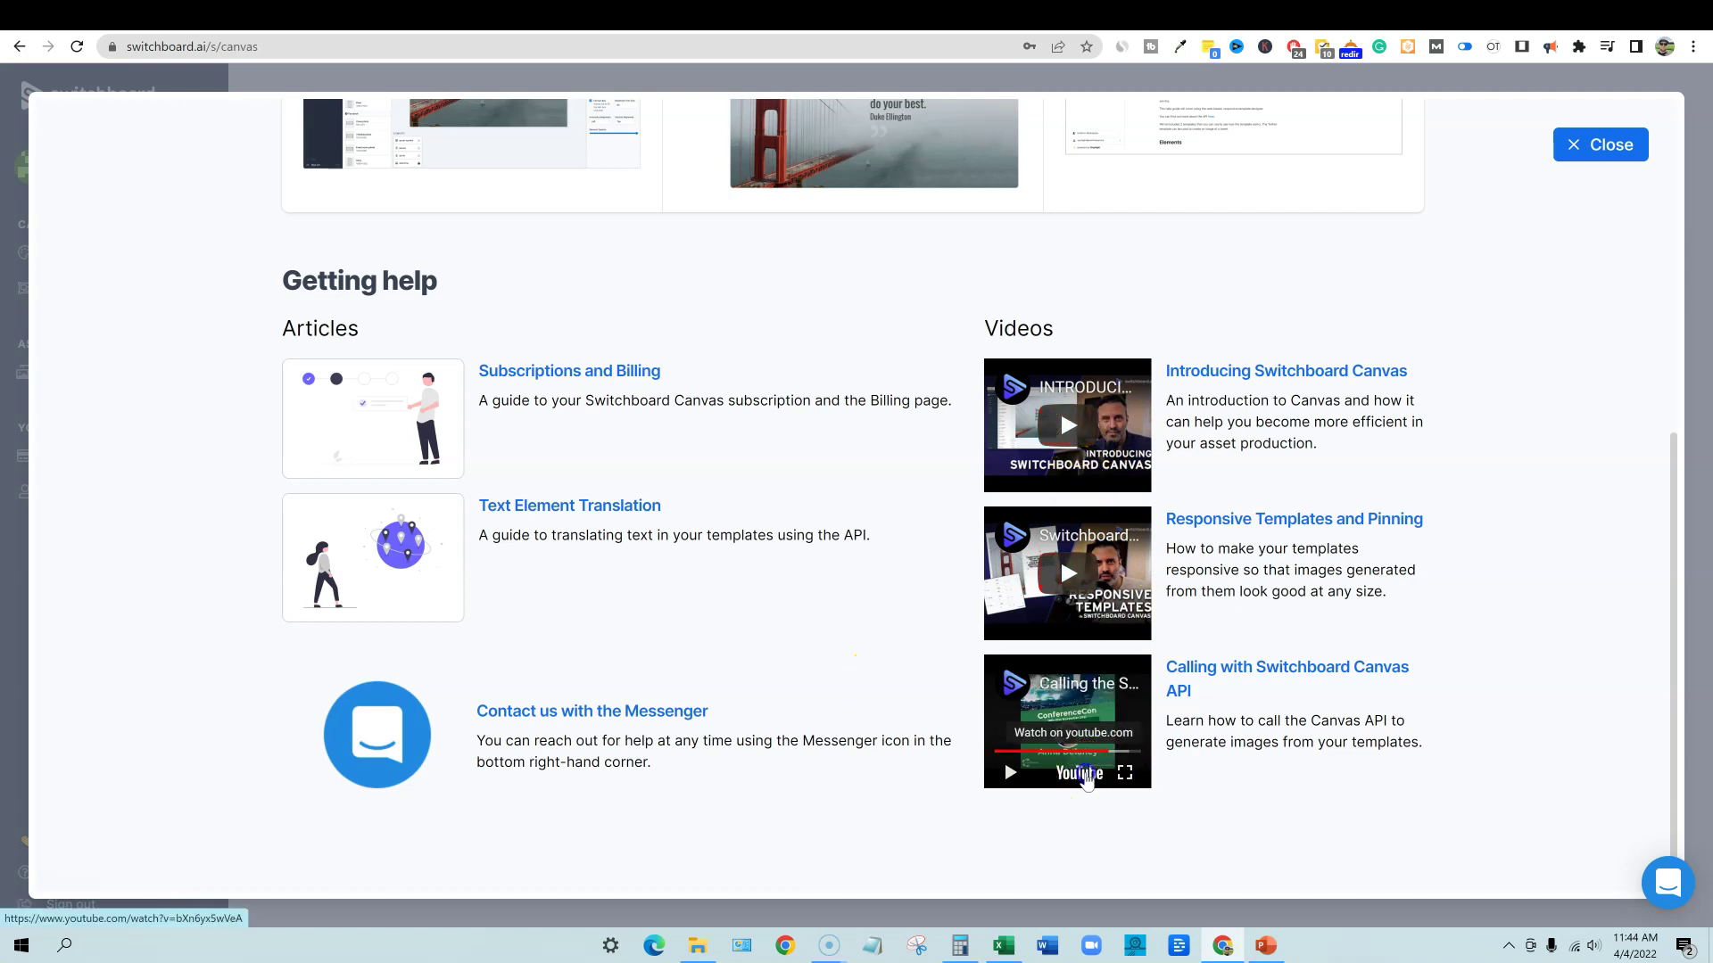
{"action": "left_click", "coordinate": [1084, 774]}
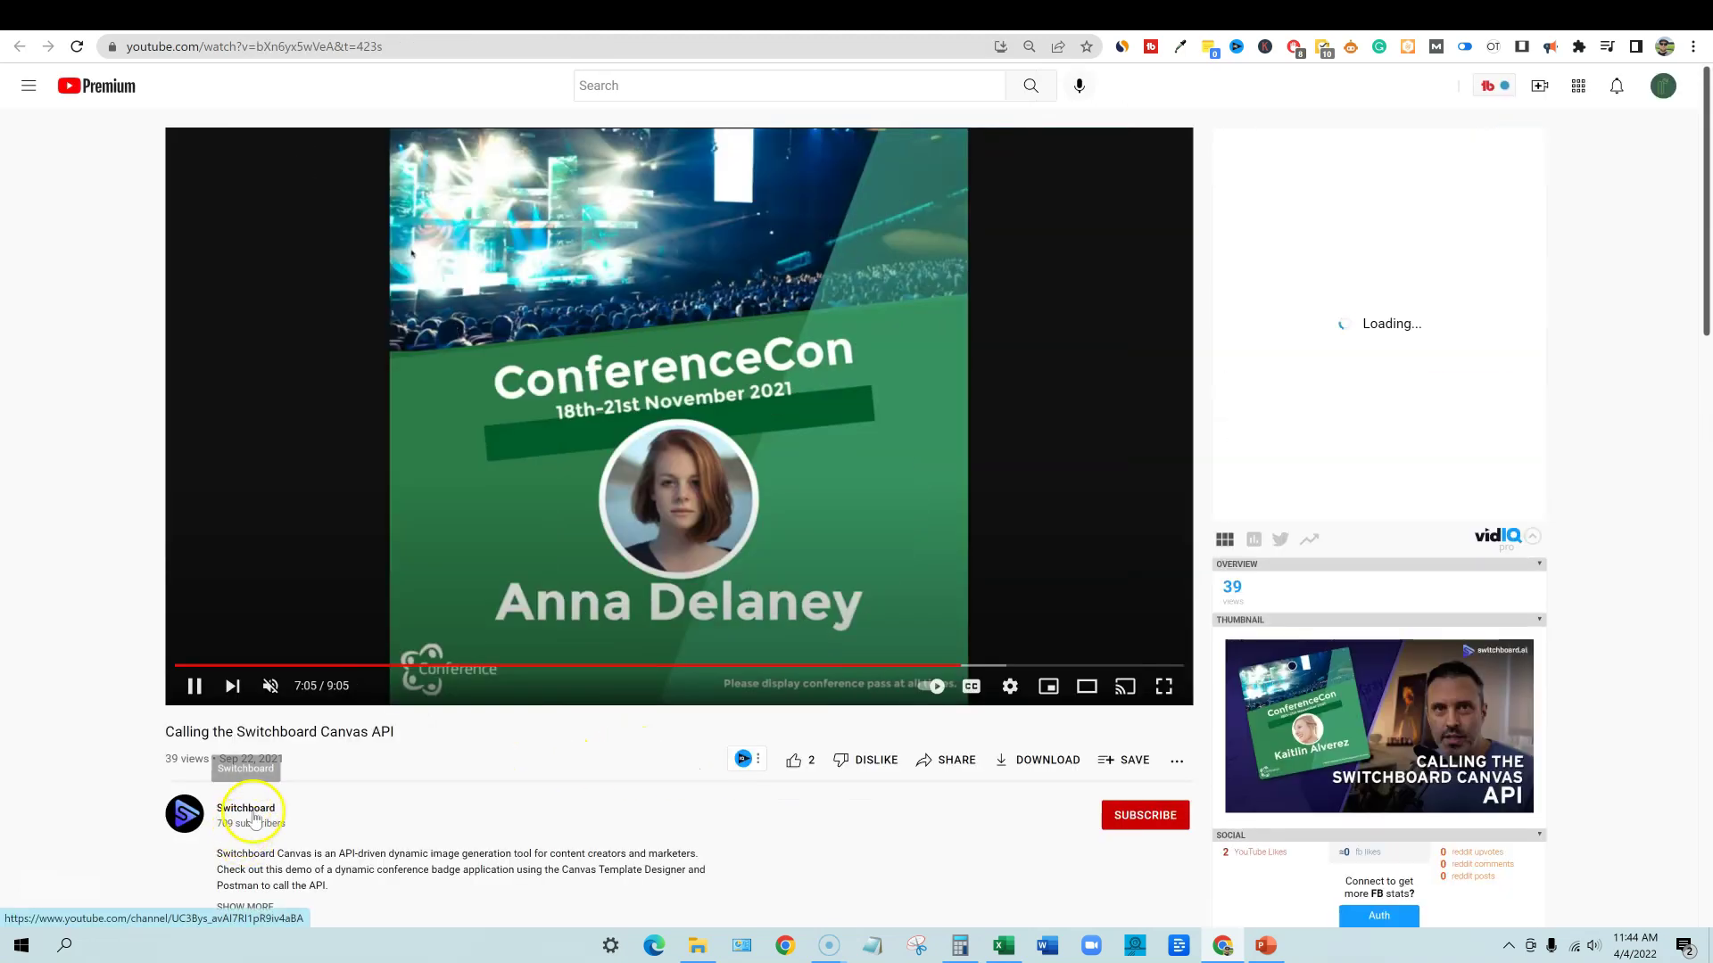
{"action": "left_click", "coordinate": [246, 809]}
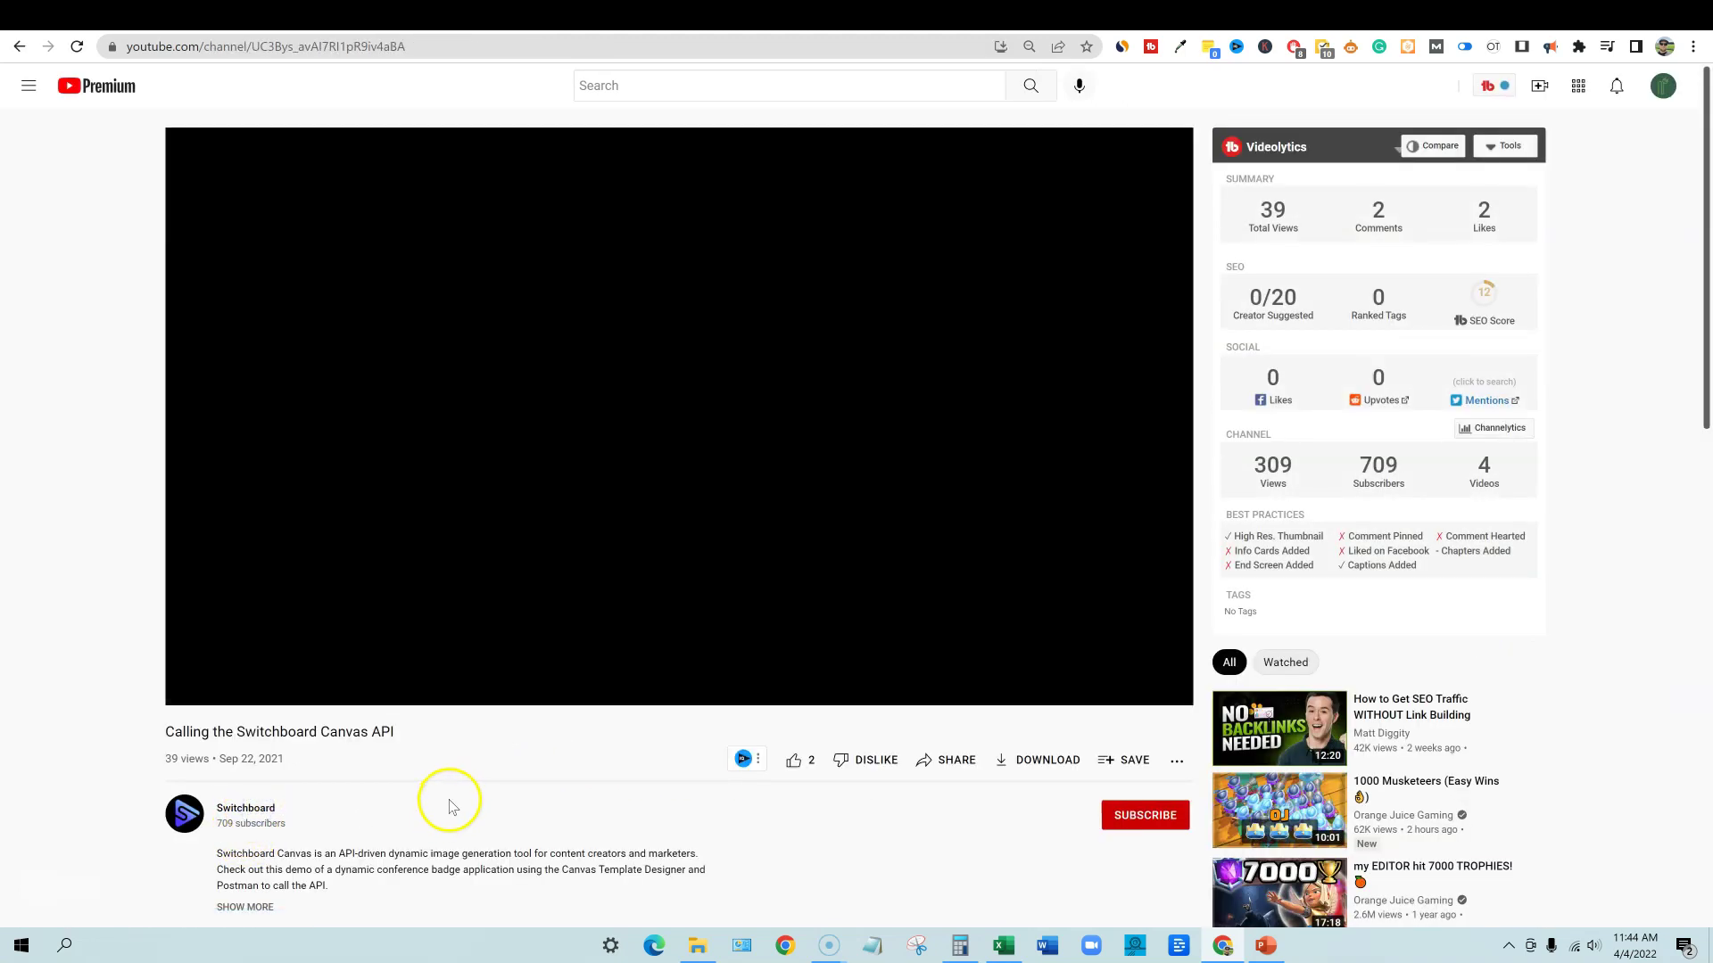
{"action": "left_click", "coordinate": [555, 451]}
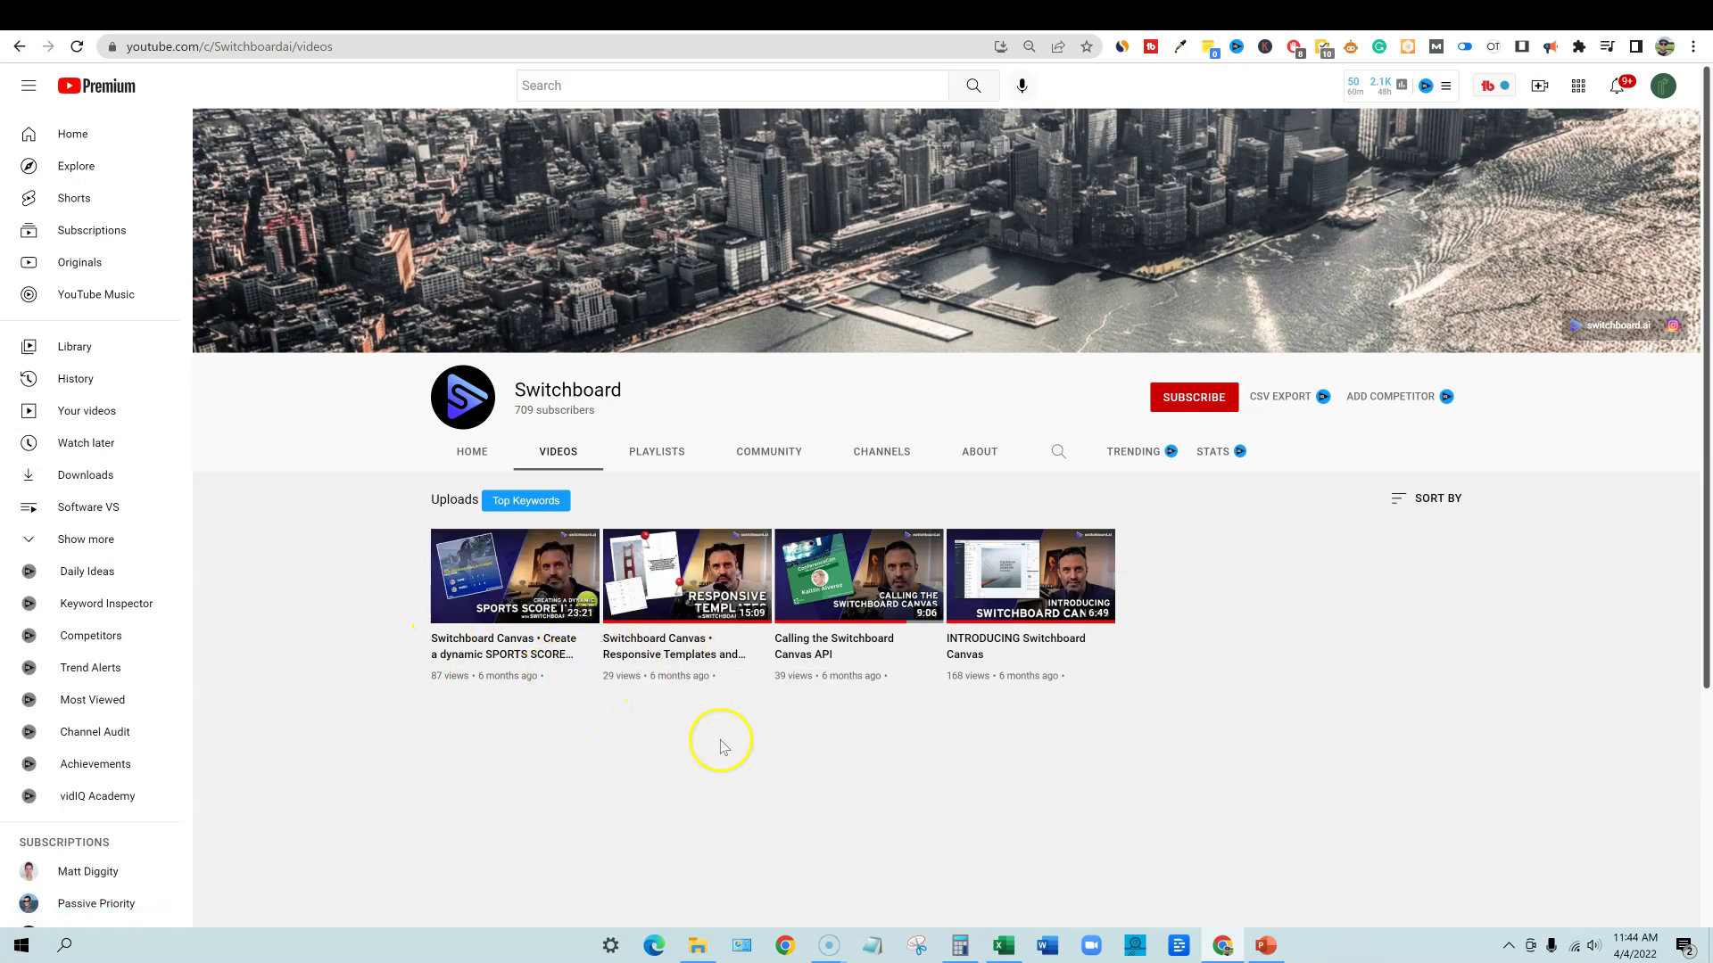
- Return to the Switchboard dashboard, dismiss the Welcome guide and open the Template Library
{"action": "left_click", "coordinate": [747, 17]}
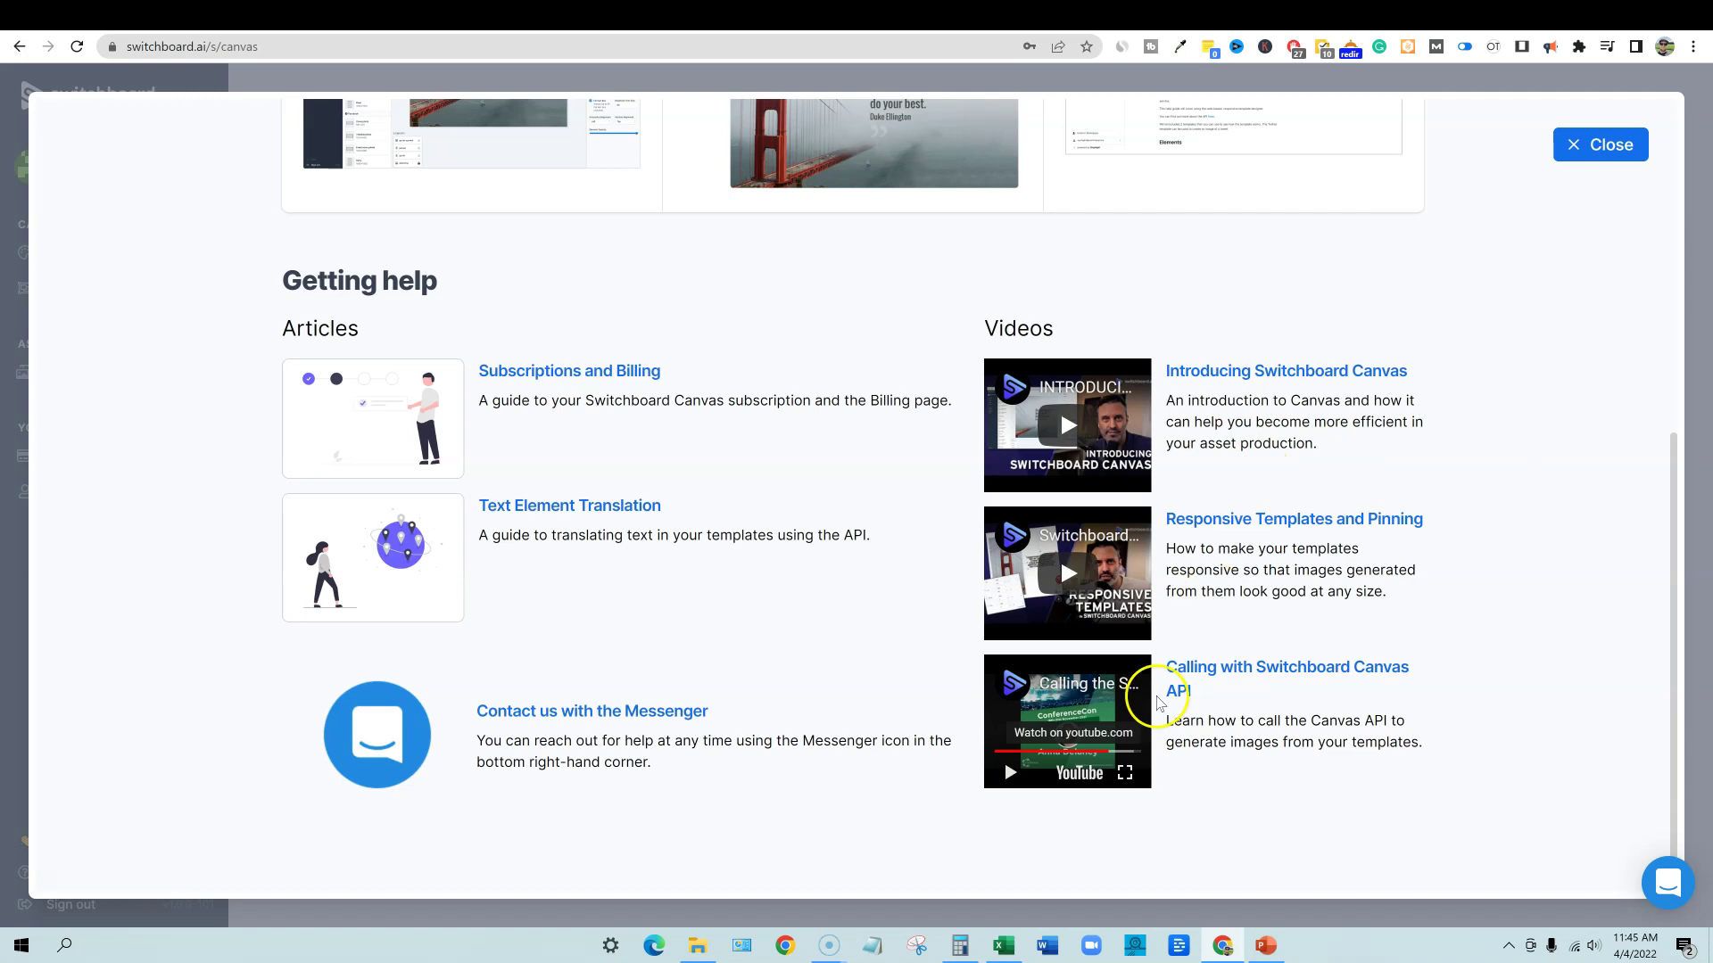
{"action": "left_click", "coordinate": [1617, 150]}
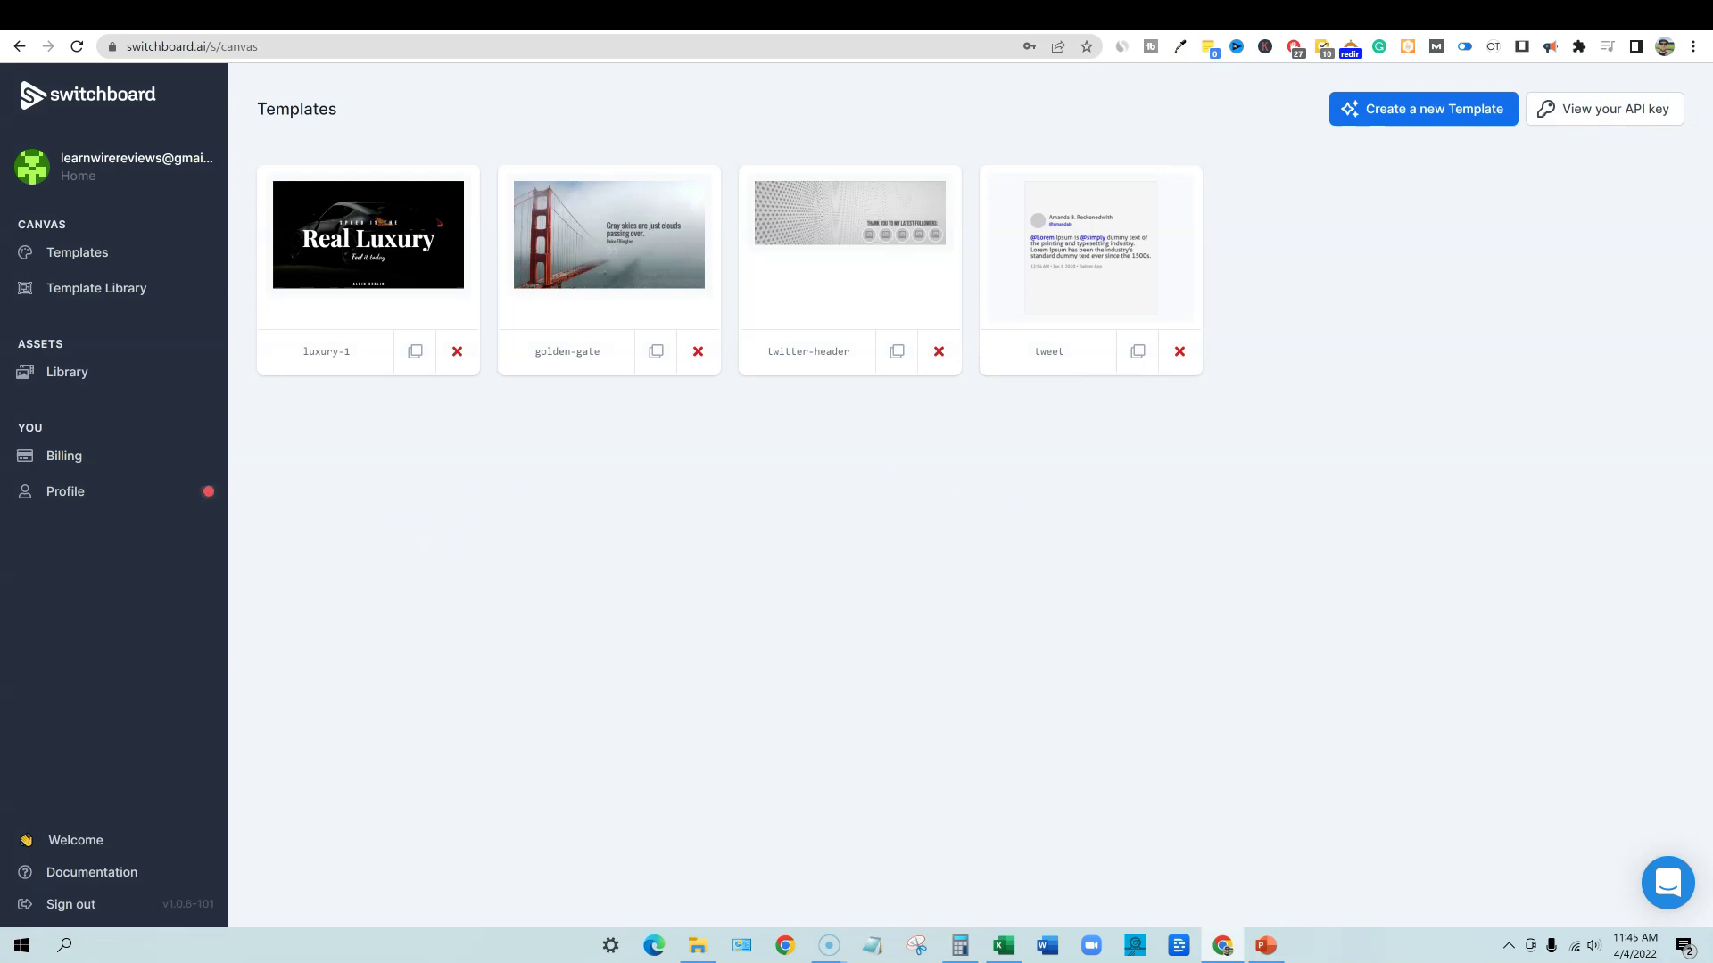
{"action": "left_click", "coordinate": [118, 290]}
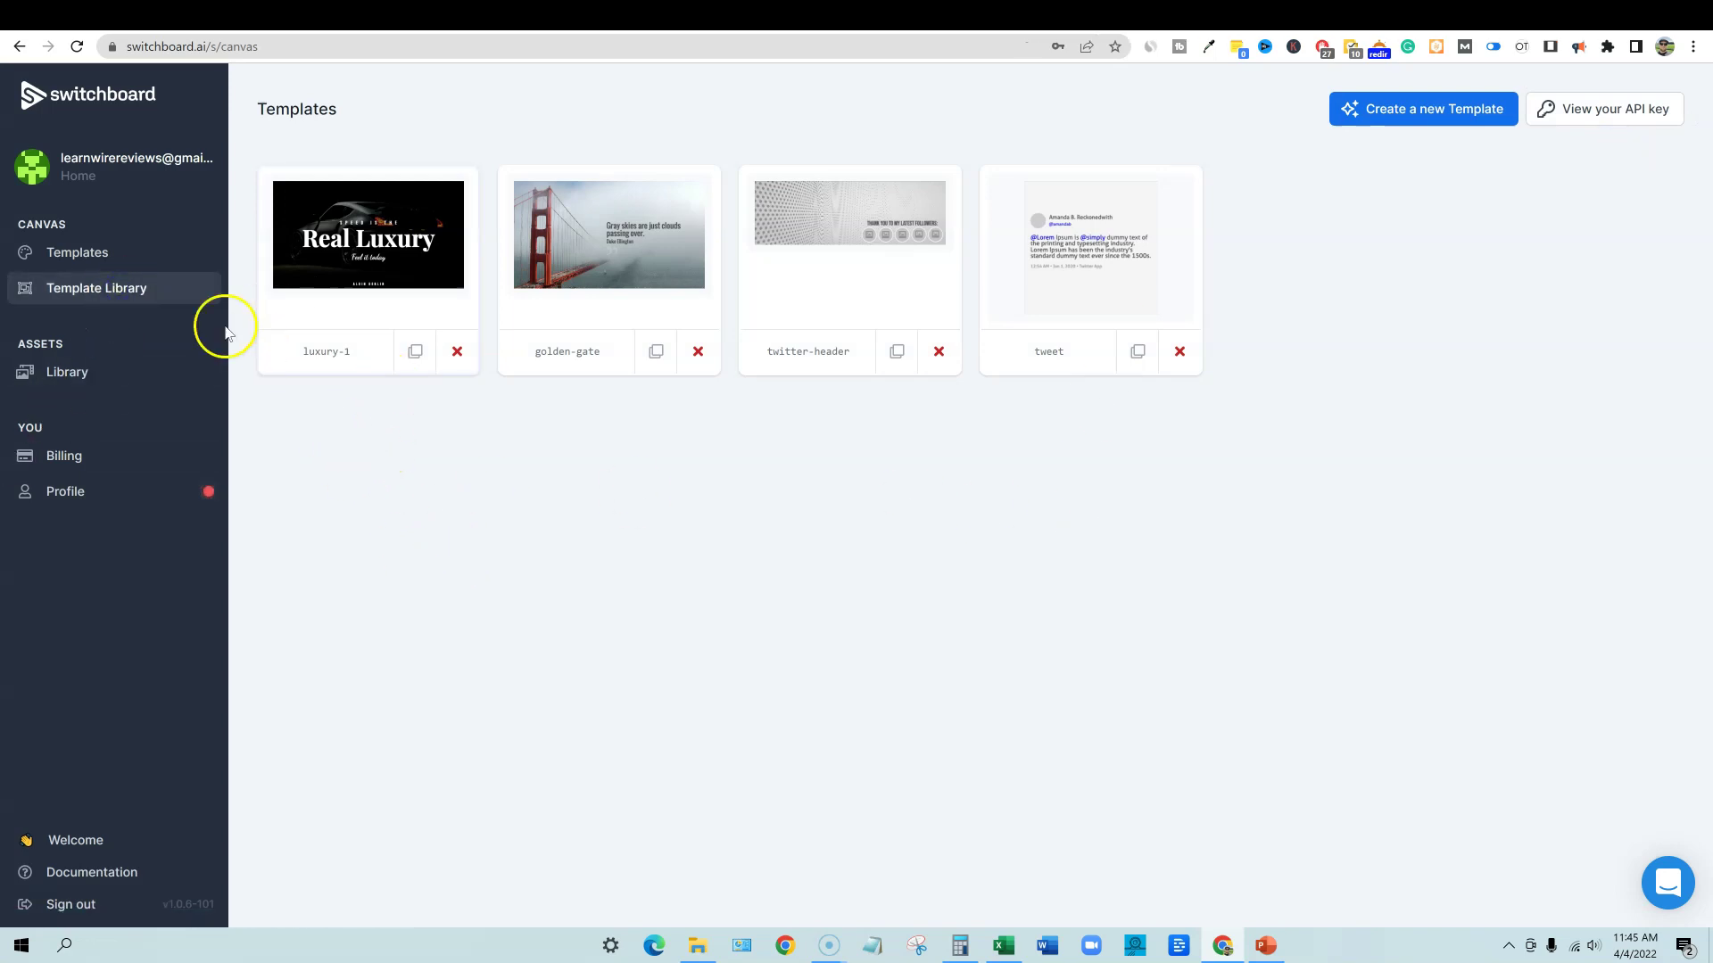
{"action": "left_click", "coordinate": [121, 290]}
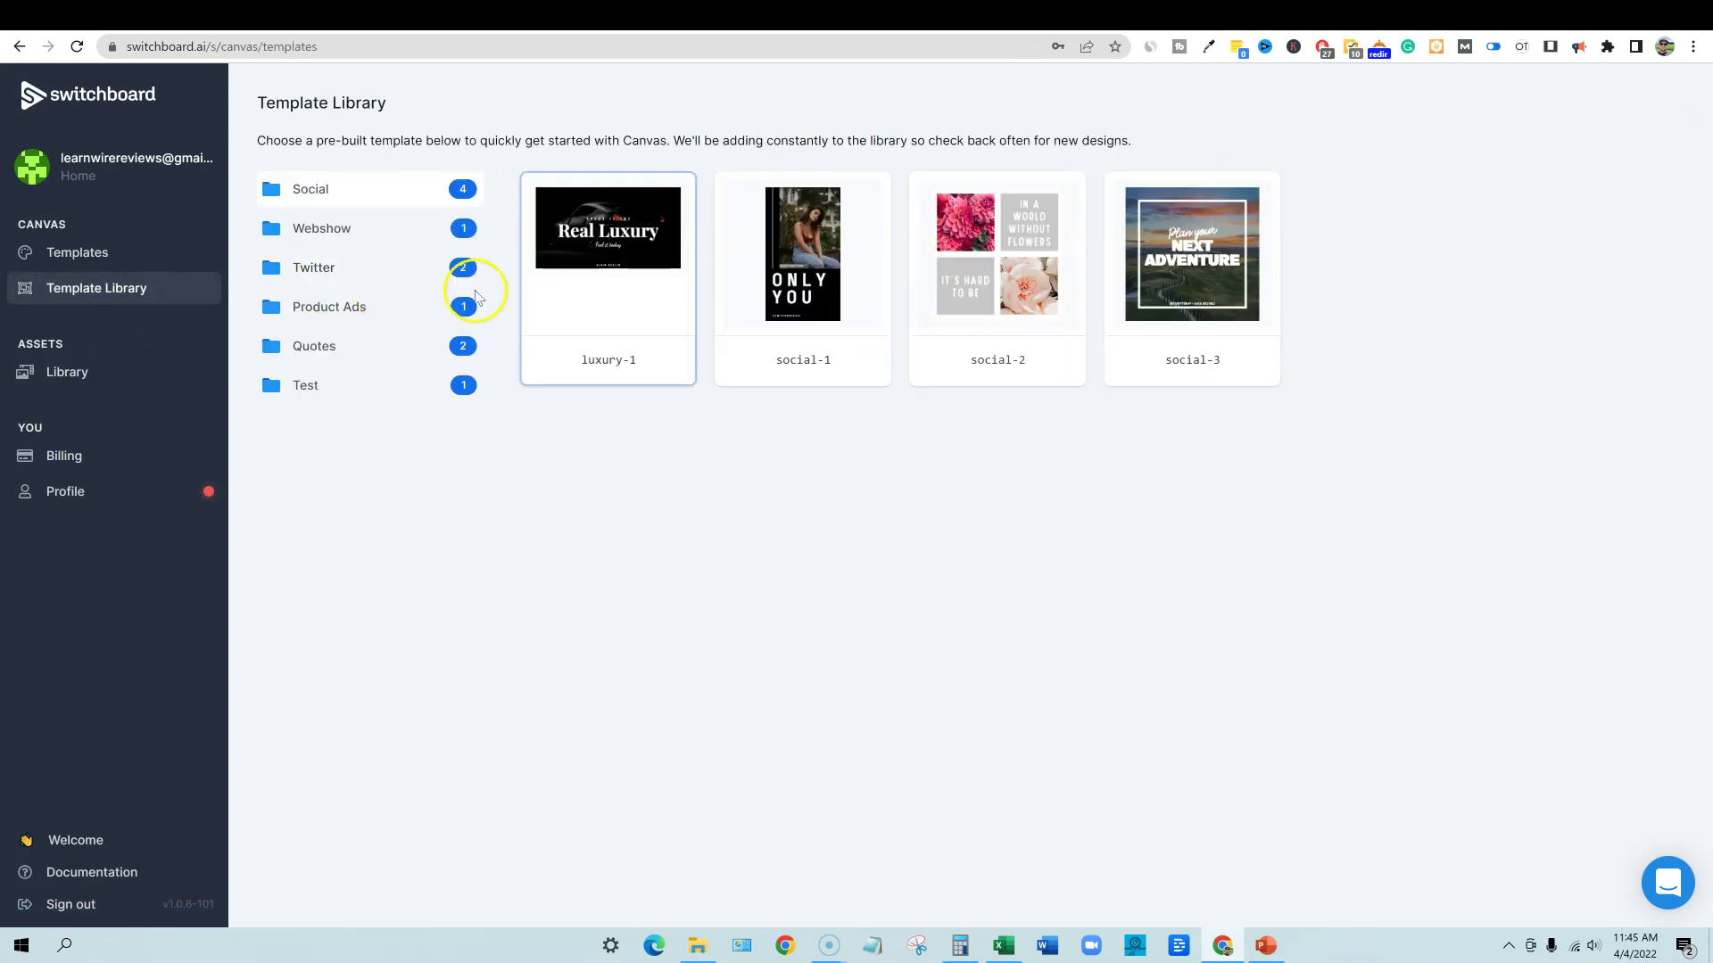
- Browse the Webshow, Twitter, Product Ads, Quotes and Test template categories, then open the luxury-1 template from Social
{"action": "left_click", "coordinate": [321, 228]}
{"action": "left_click", "coordinate": [330, 267]}
{"action": "left_click", "coordinate": [343, 306]}
{"action": "left_click", "coordinate": [339, 347]}
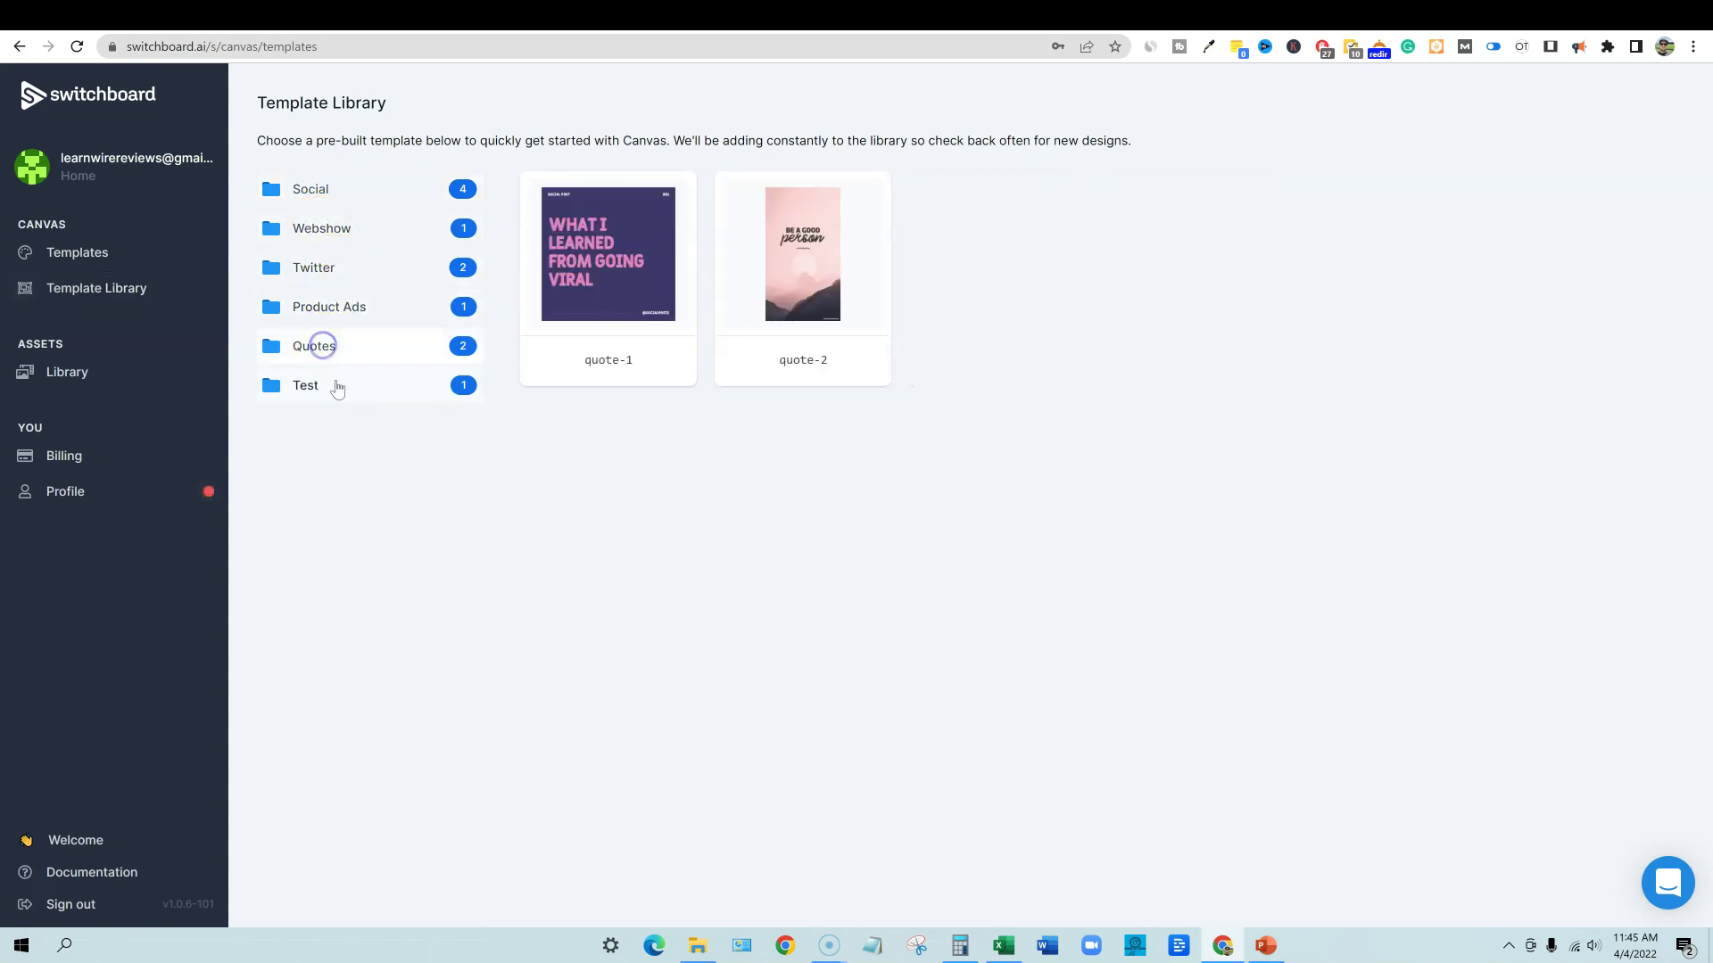
{"action": "left_click", "coordinate": [316, 386]}
{"action": "left_click", "coordinate": [355, 189]}
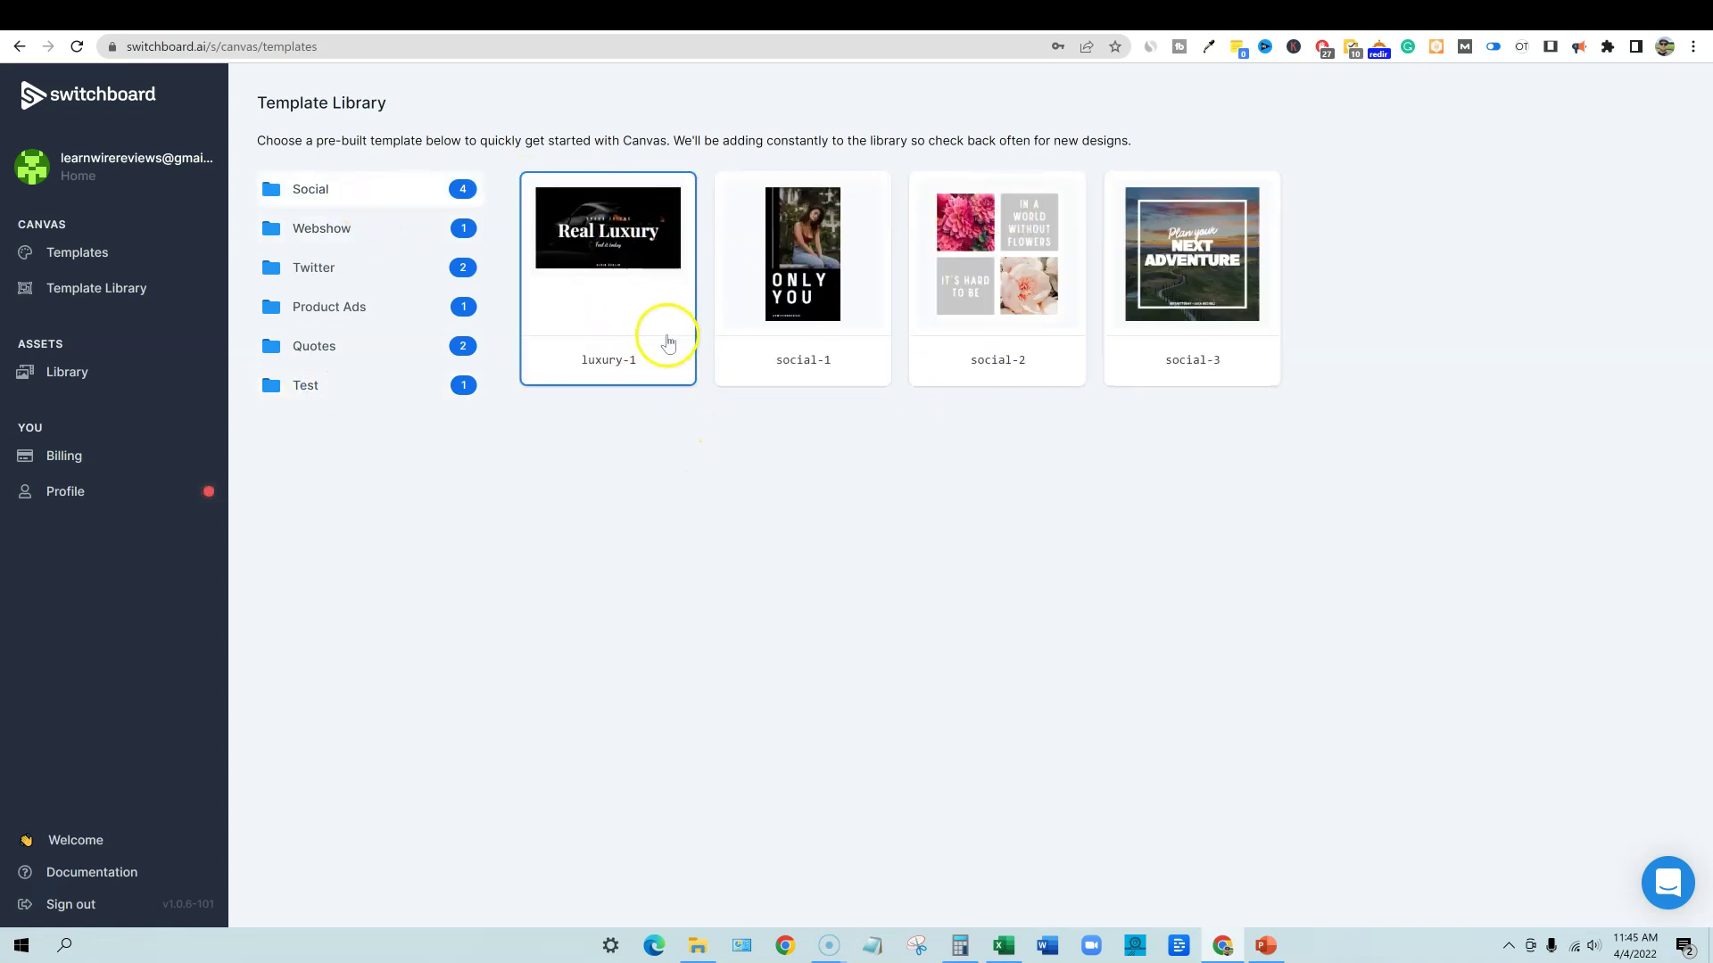
{"action": "left_click", "coordinate": [604, 304]}
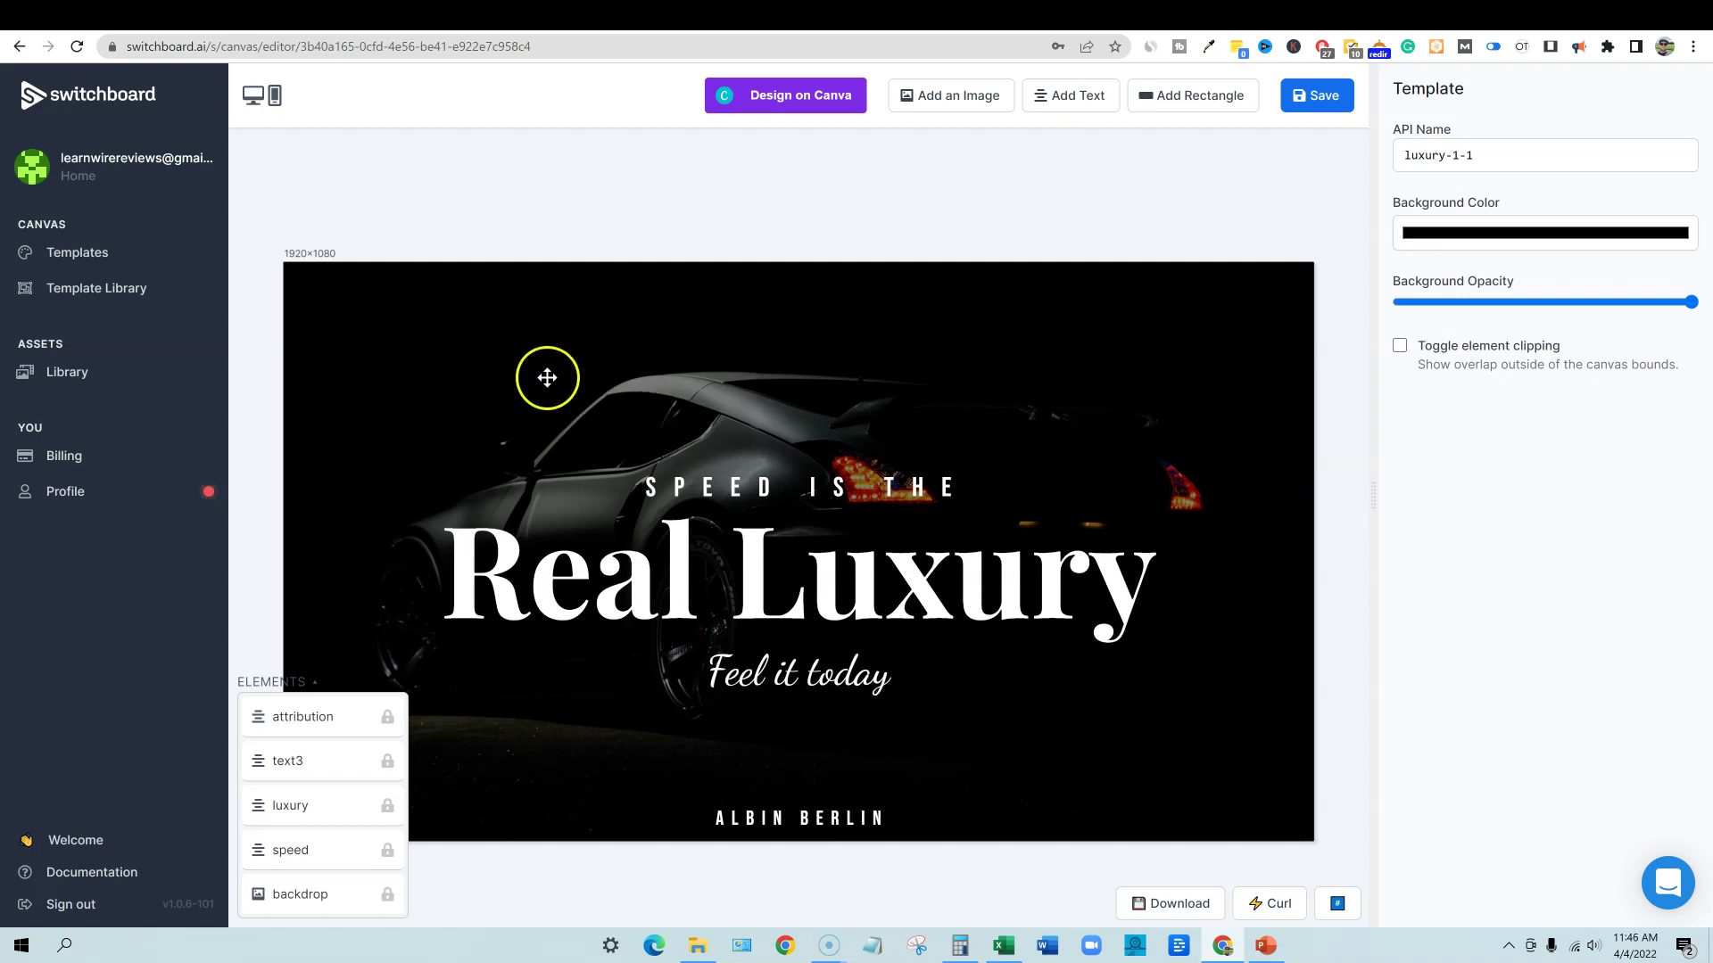
- Inspect the headline, tagline, lower text and attribution elements of the luxury template, checking each one's API name
{"action": "left_click", "coordinate": [867, 593]}
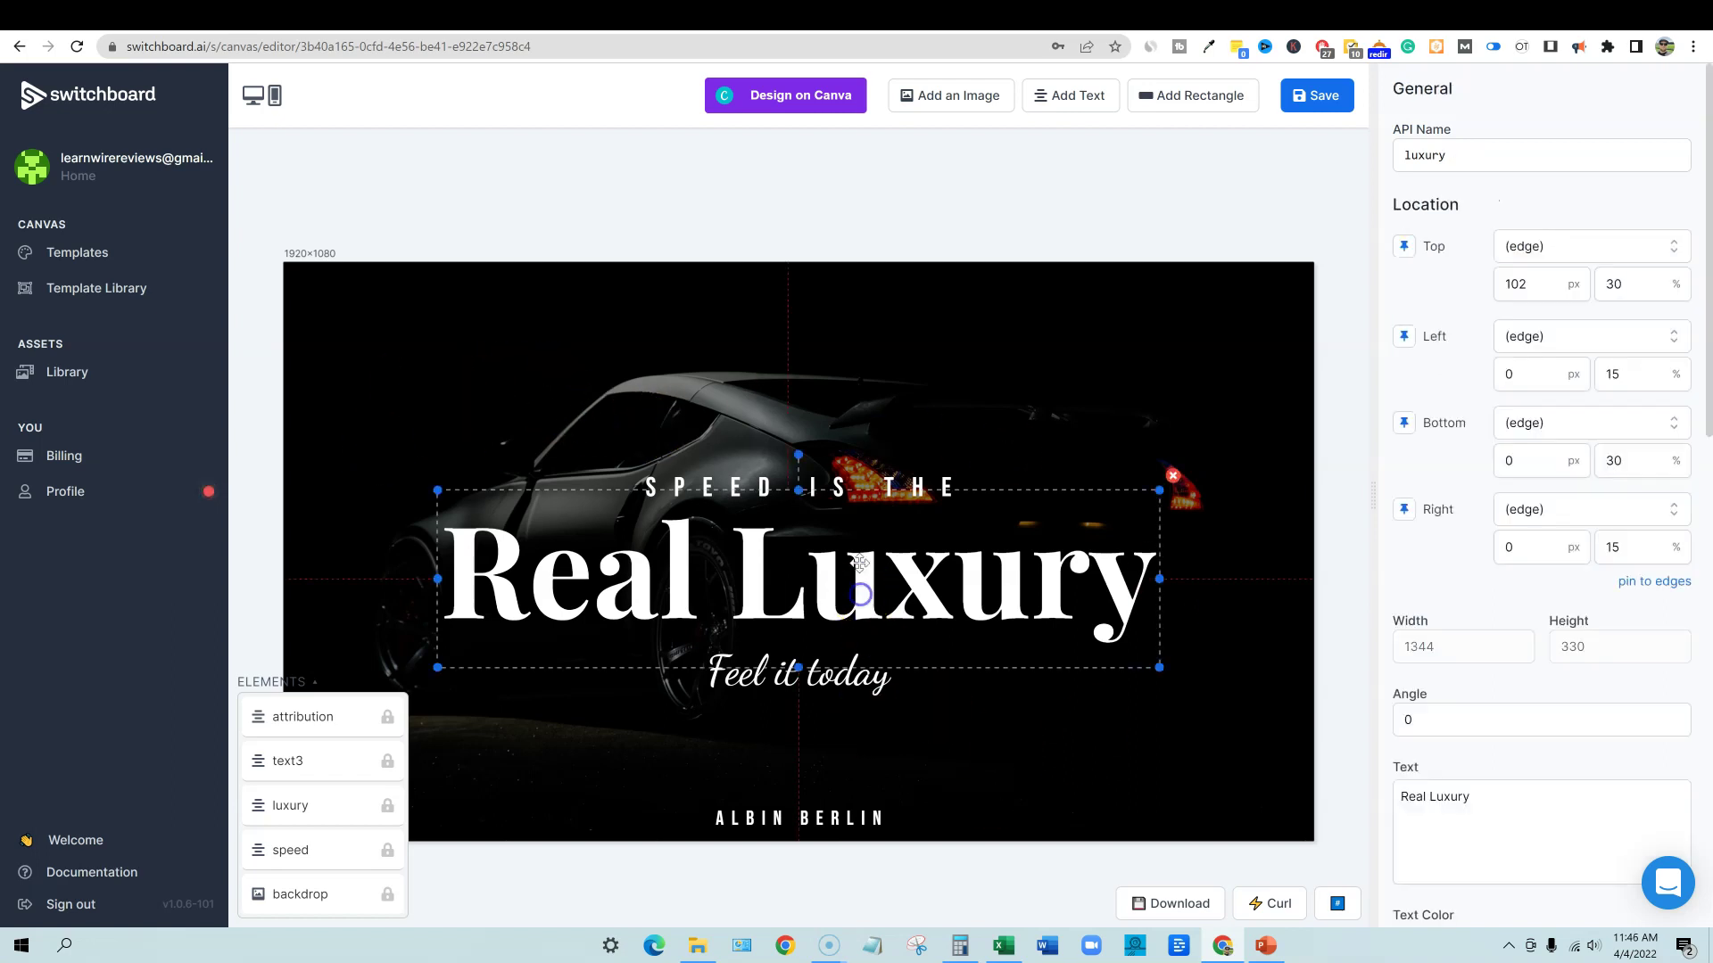
{"action": "left_click", "coordinate": [864, 487]}
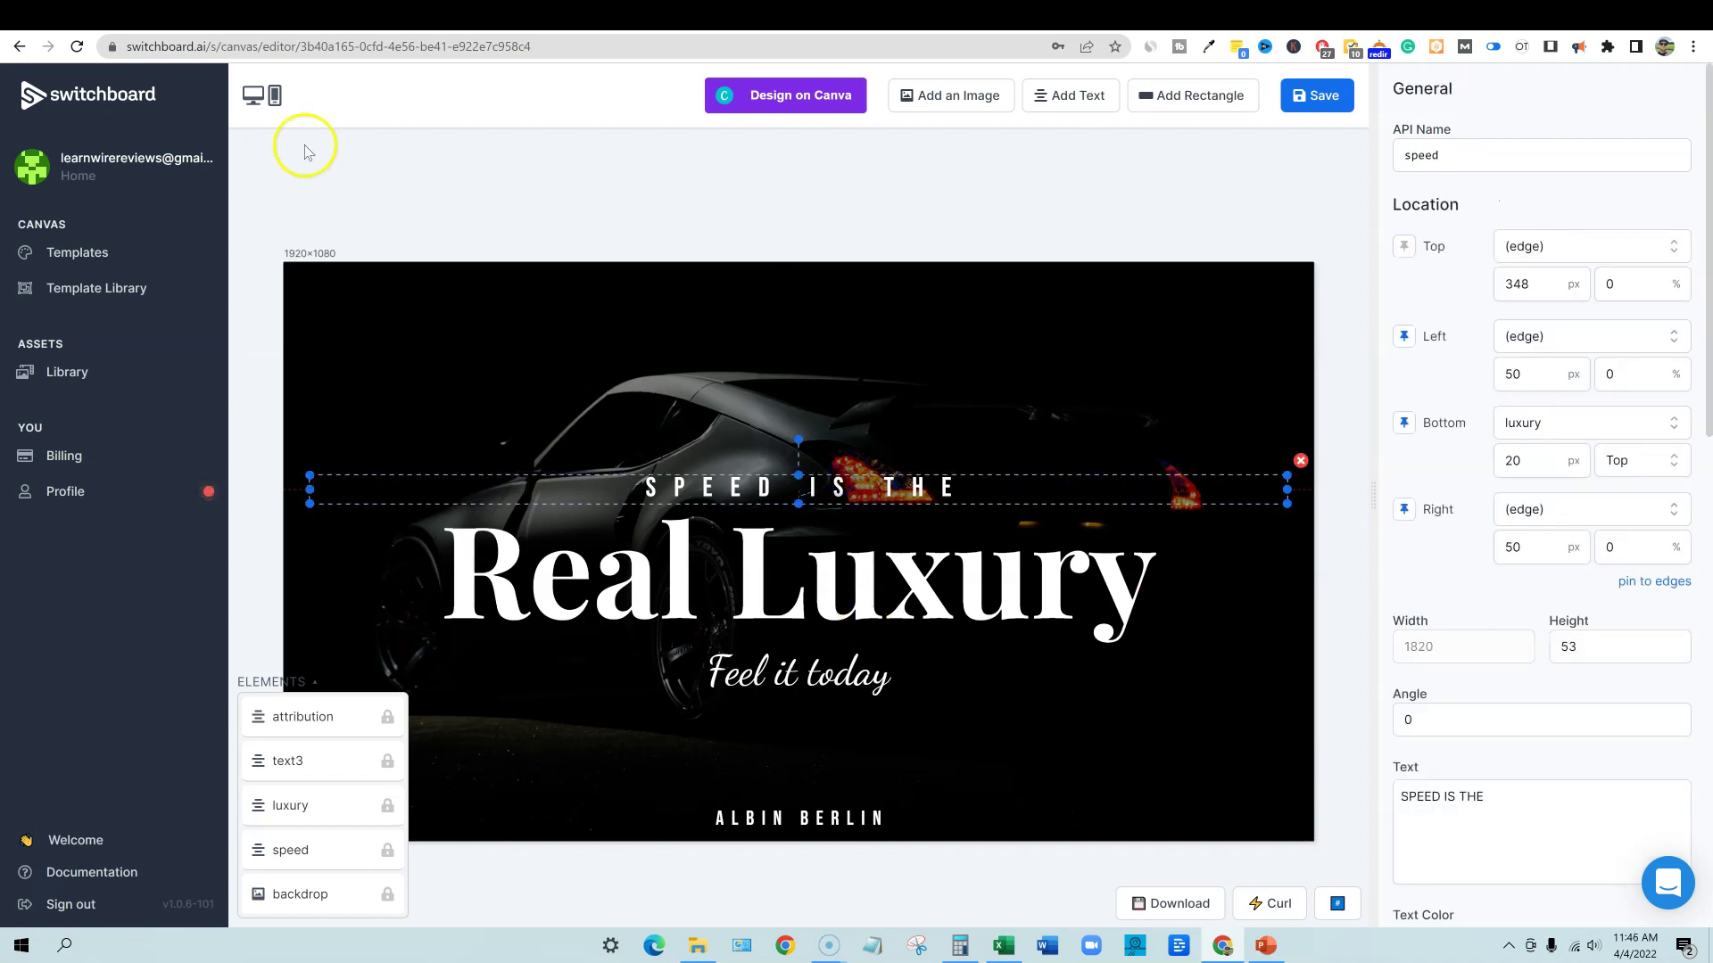
{"action": "left_click", "coordinate": [745, 686]}
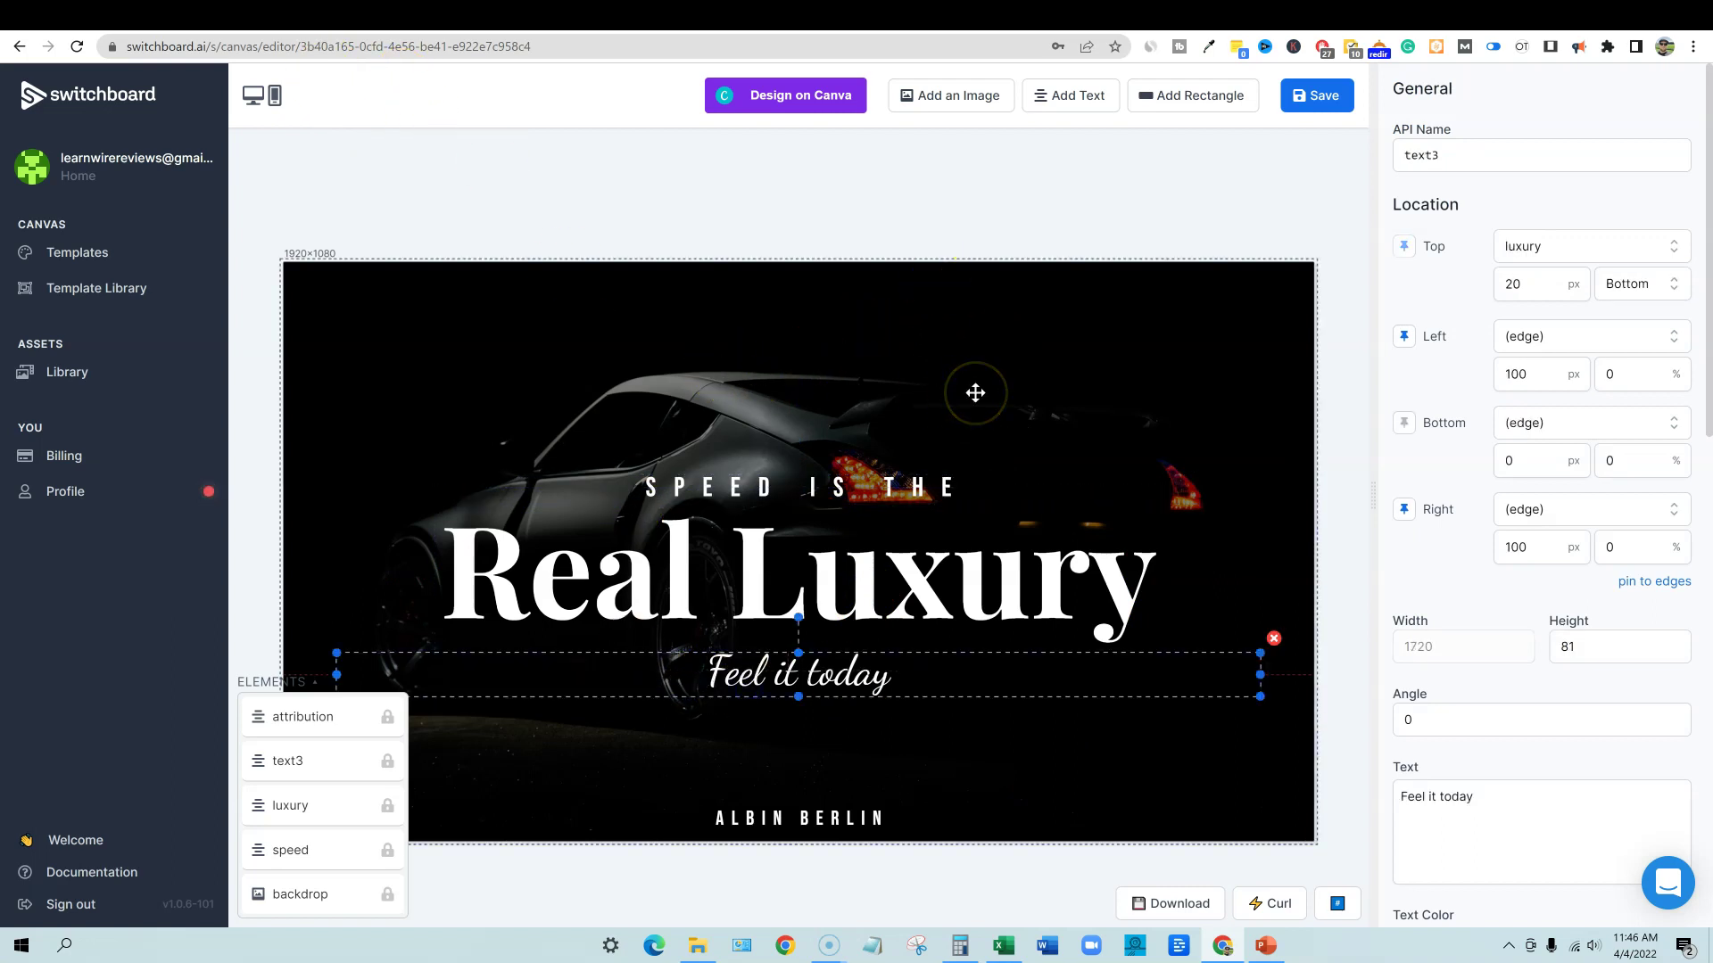
{"action": "left_click", "coordinate": [776, 816]}
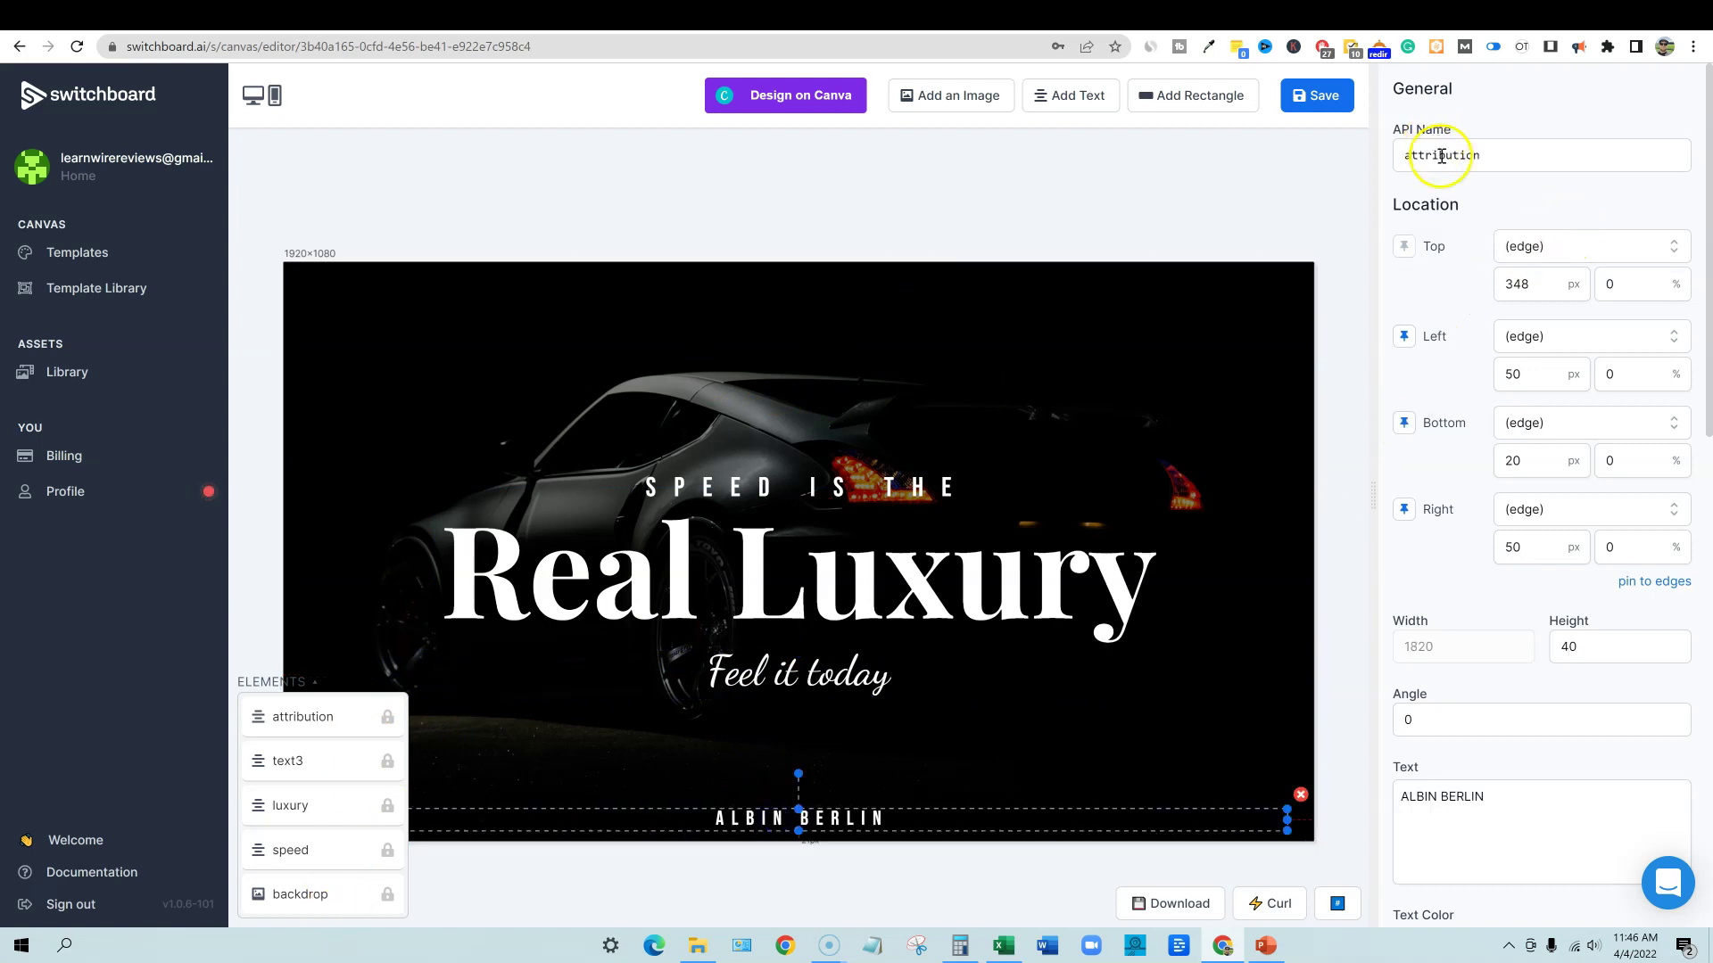
{"action": "double_click", "coordinate": [1496, 145]}
{"action": "left_click", "coordinate": [765, 694]}
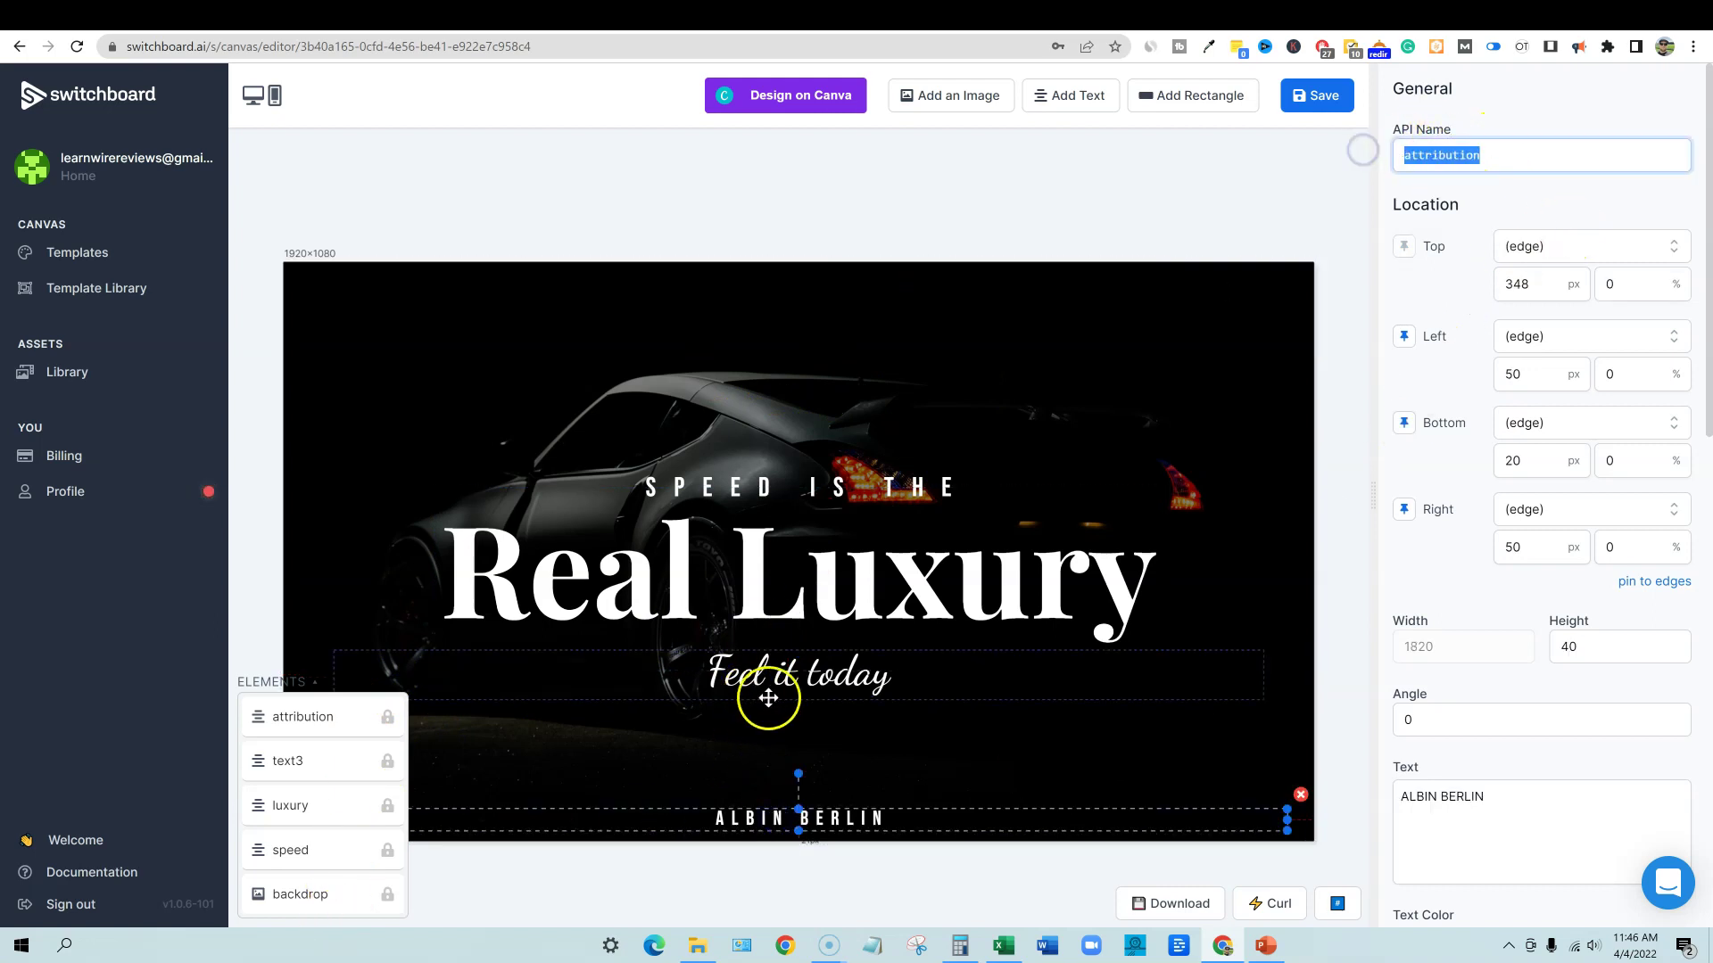
{"action": "left_click_drag", "start_coordinate": [1498, 156], "coordinate": [1346, 152]}
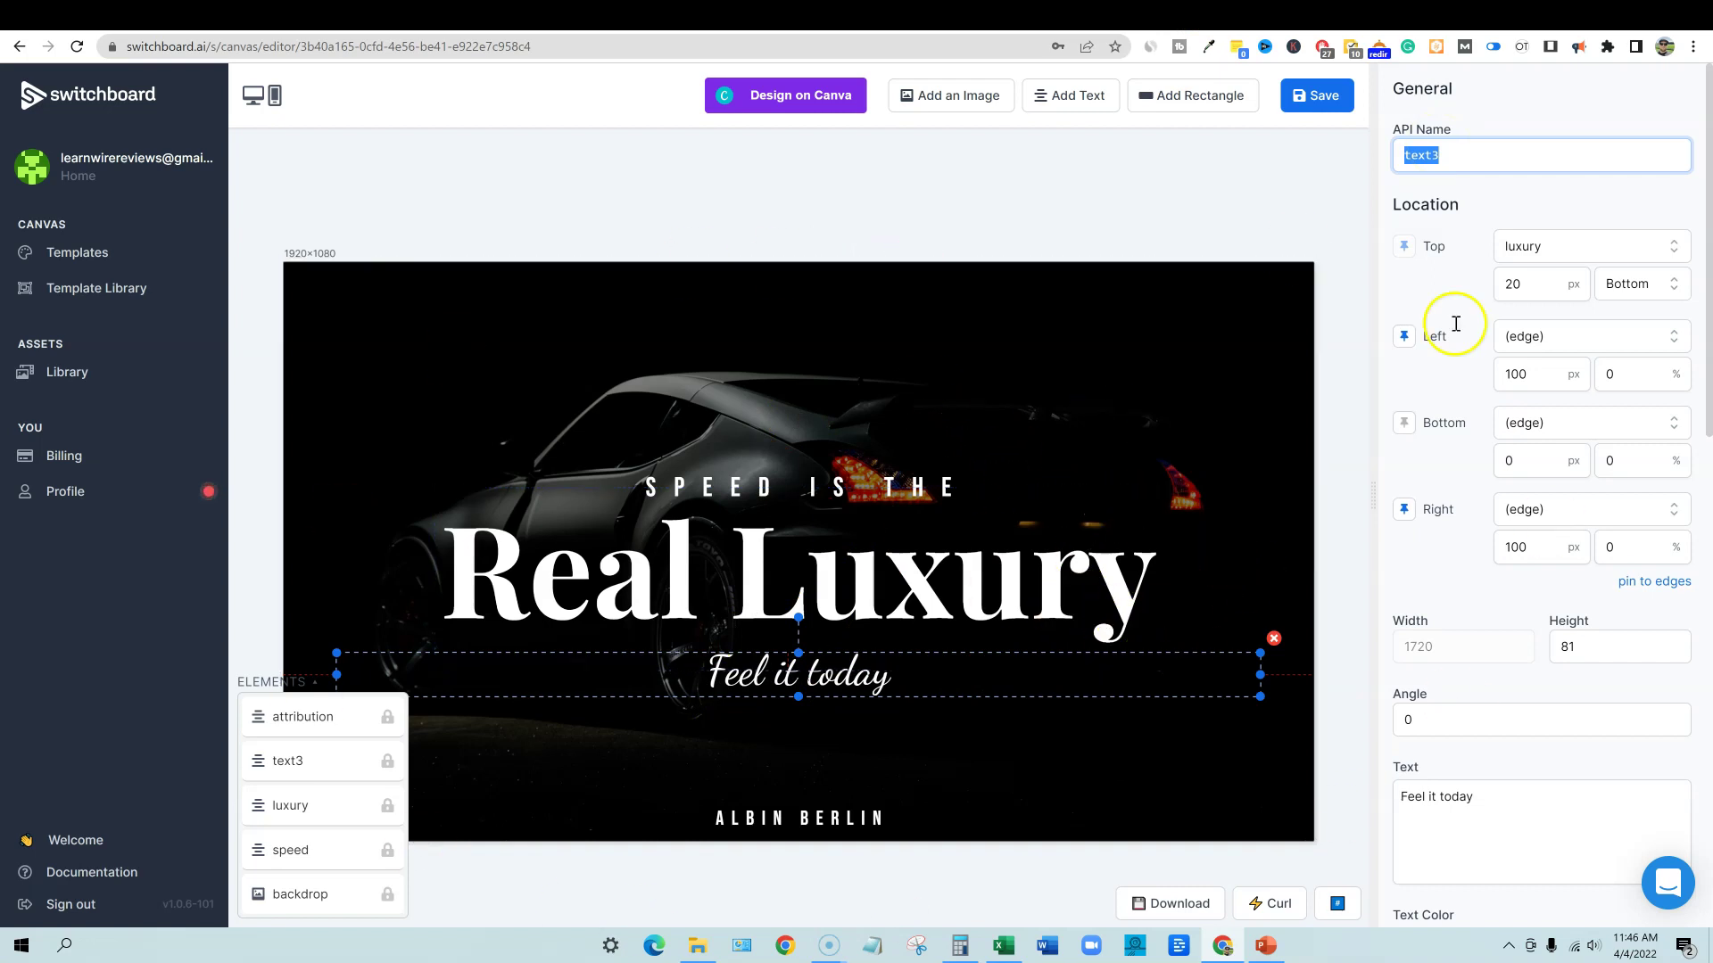
{"action": "left_click", "coordinate": [1005, 215]}
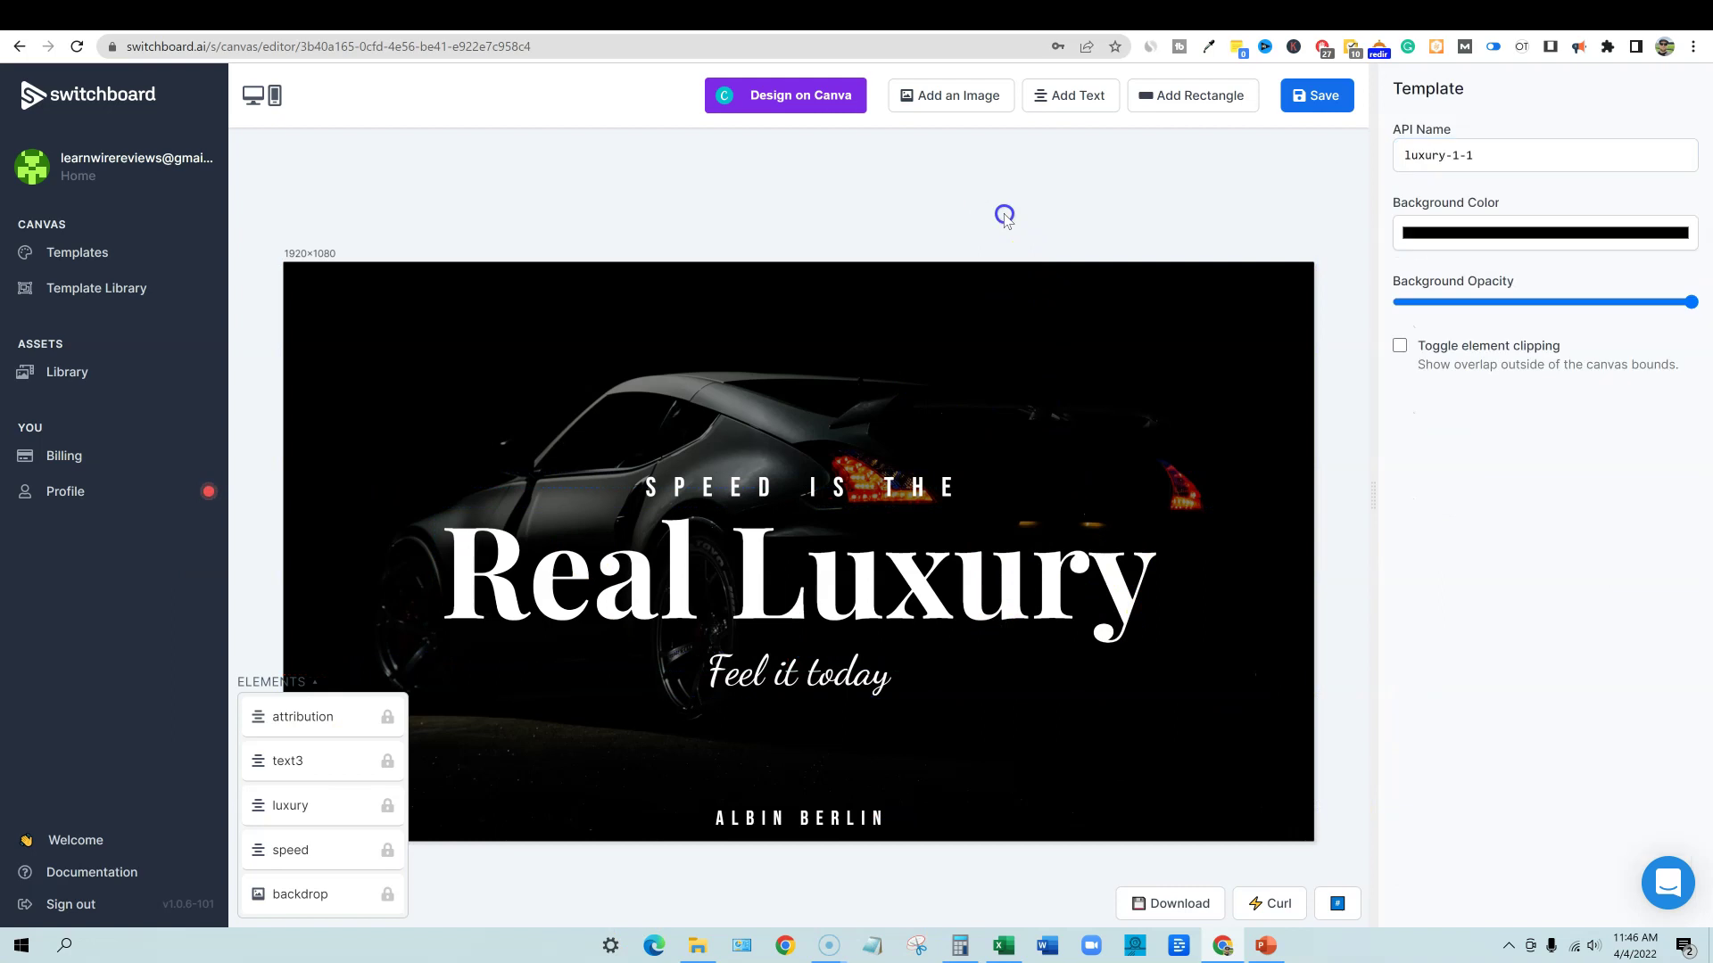
{"action": "left_click", "coordinate": [601, 820]}
- View the template's sample curl command, highlight the whole request and close it
{"action": "left_click", "coordinate": [1274, 905]}
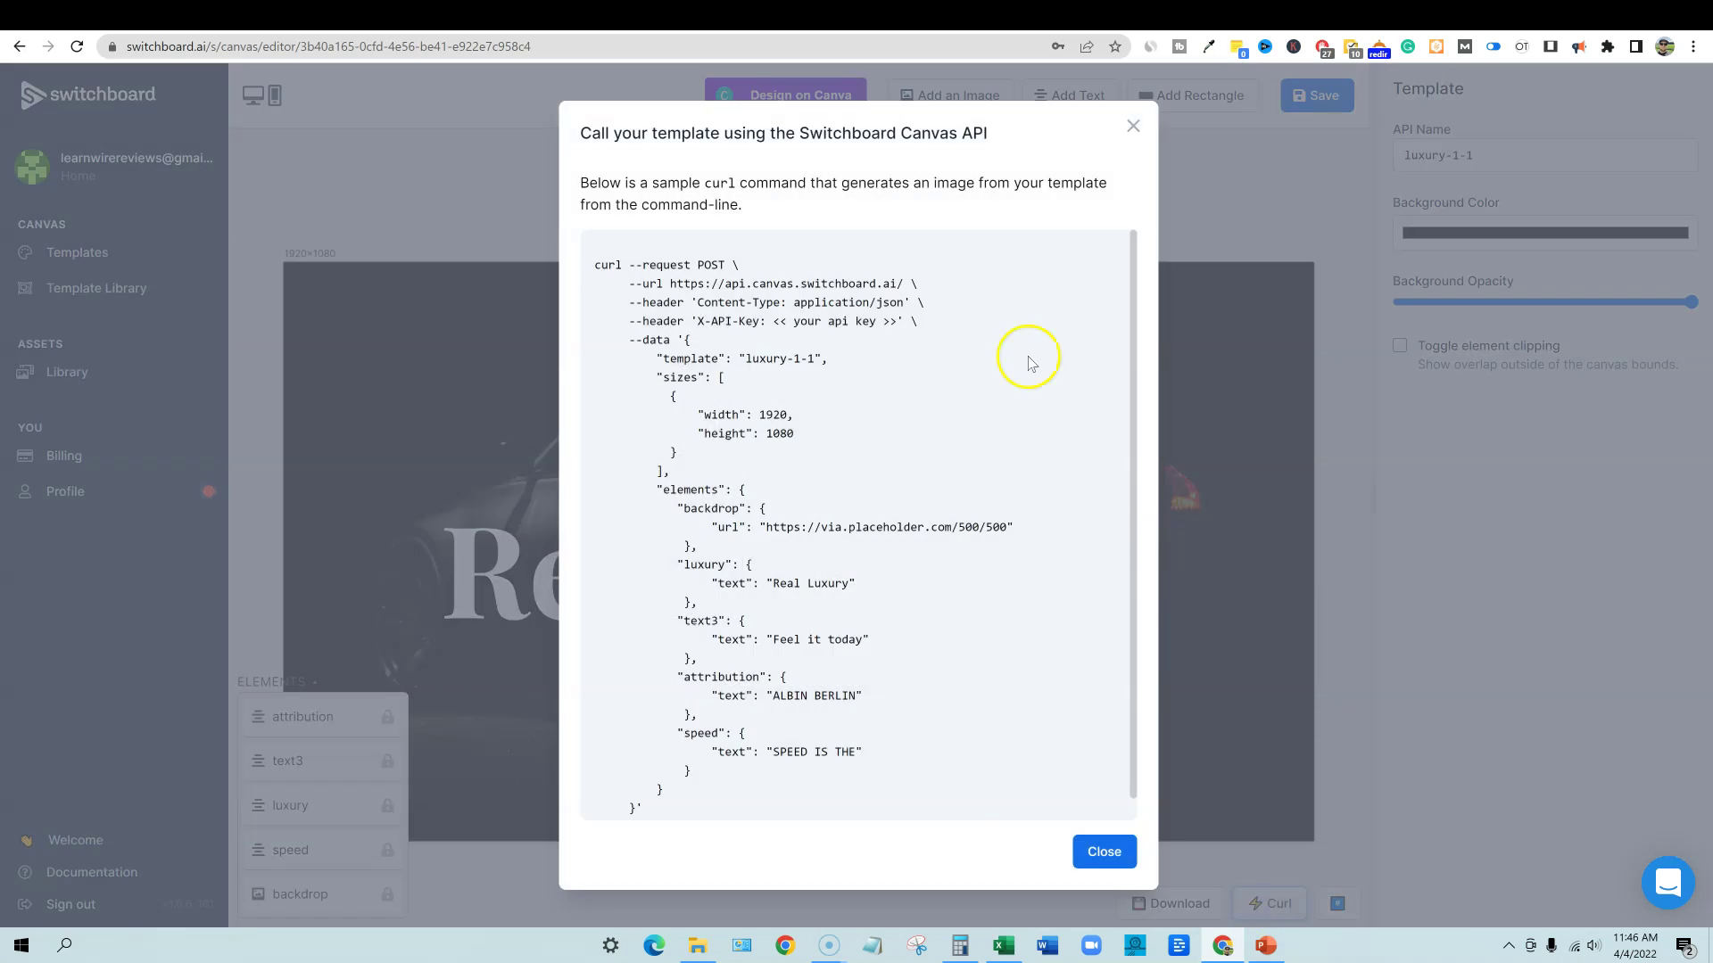
{"action": "left_click_drag", "start_coordinate": [593, 265], "coordinate": [939, 846]}
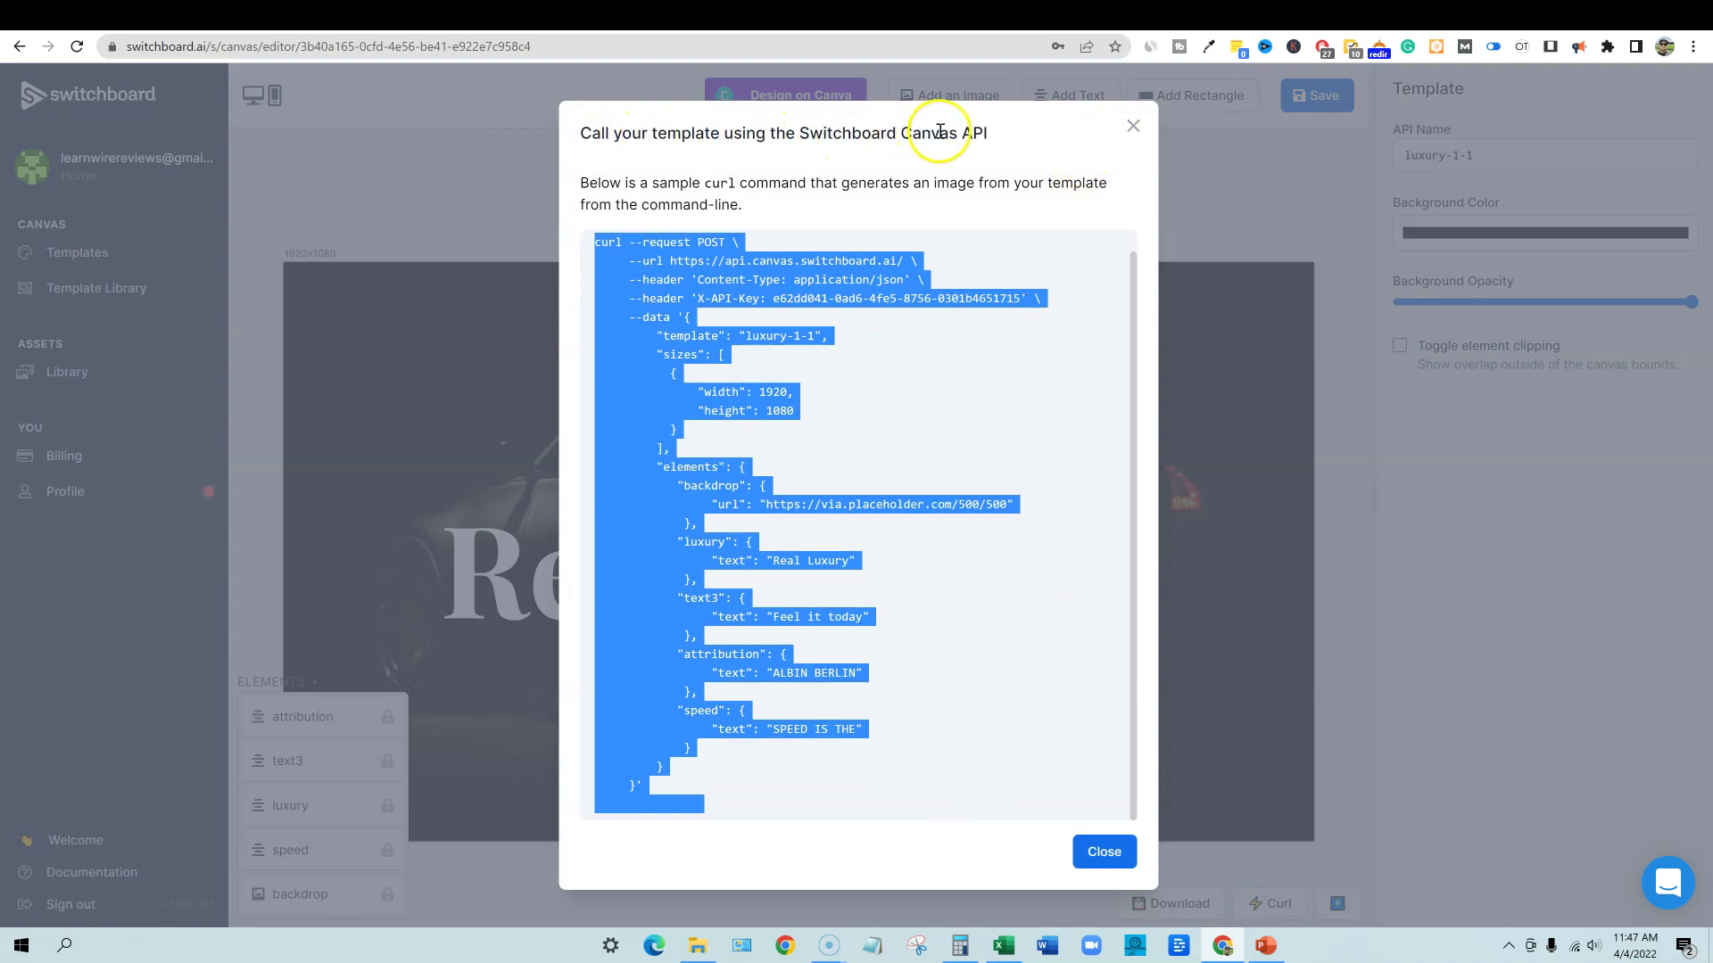
{"action": "left_click", "coordinate": [1126, 851]}
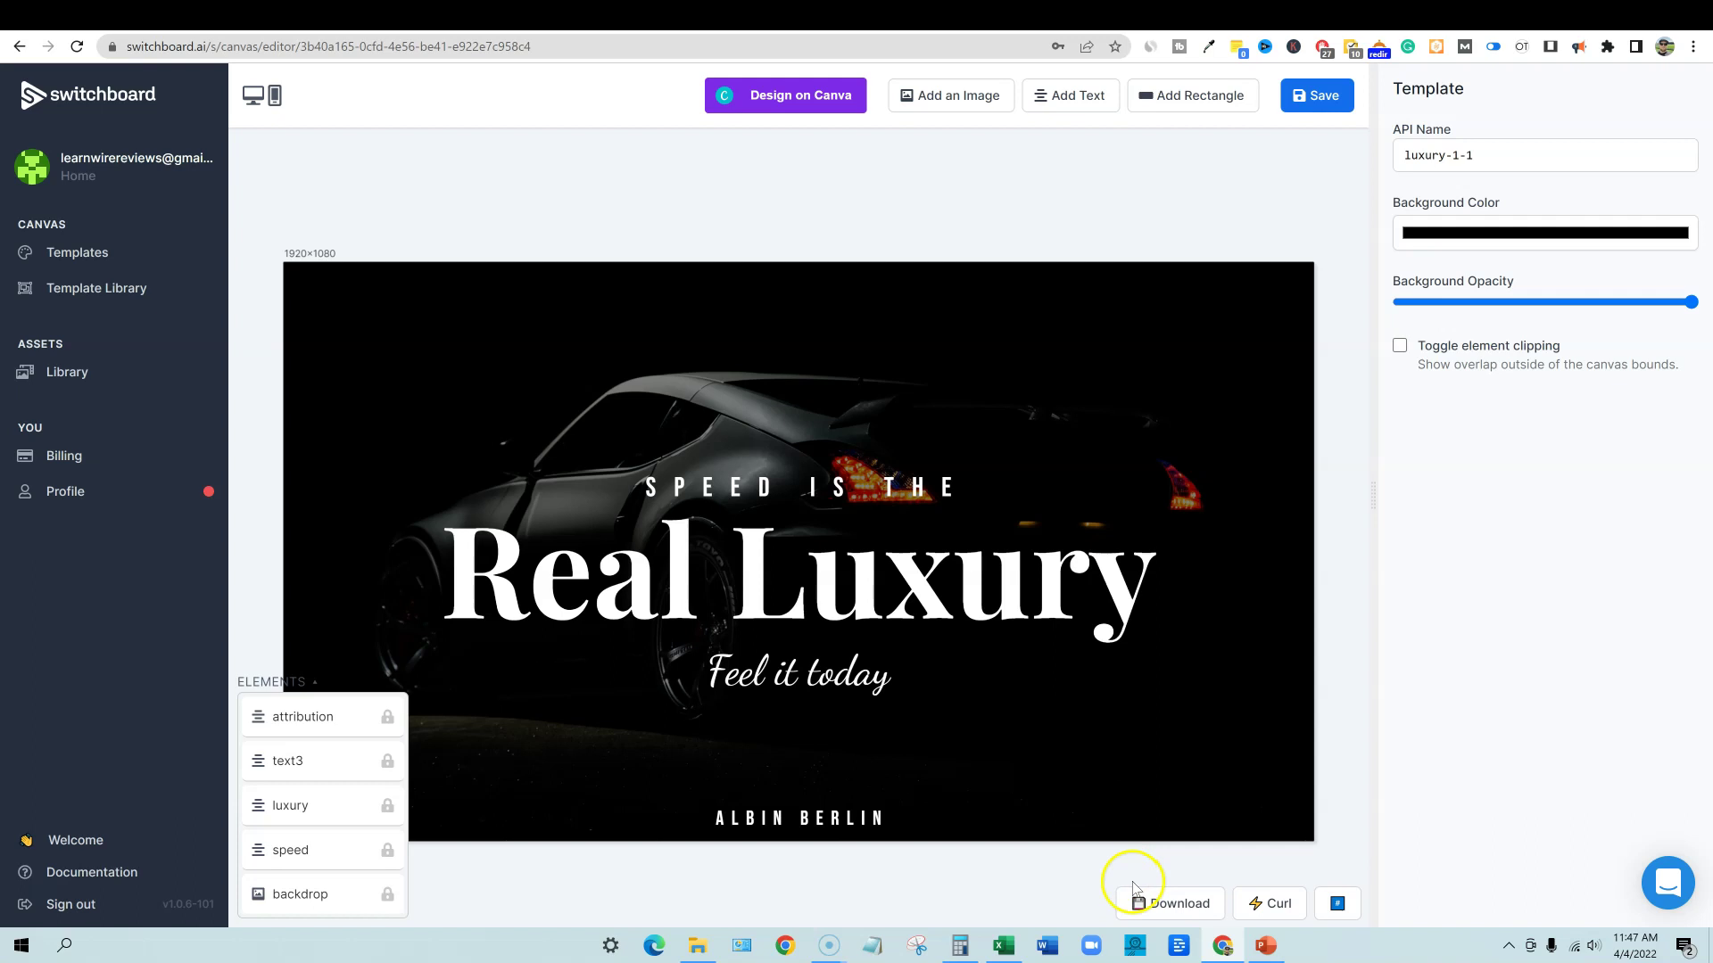
{"action": "left_click", "coordinate": [1173, 904]}
{"action": "scroll", "coordinate": [443, 734], "scroll_direction": "down", "scroll_amount": 3}
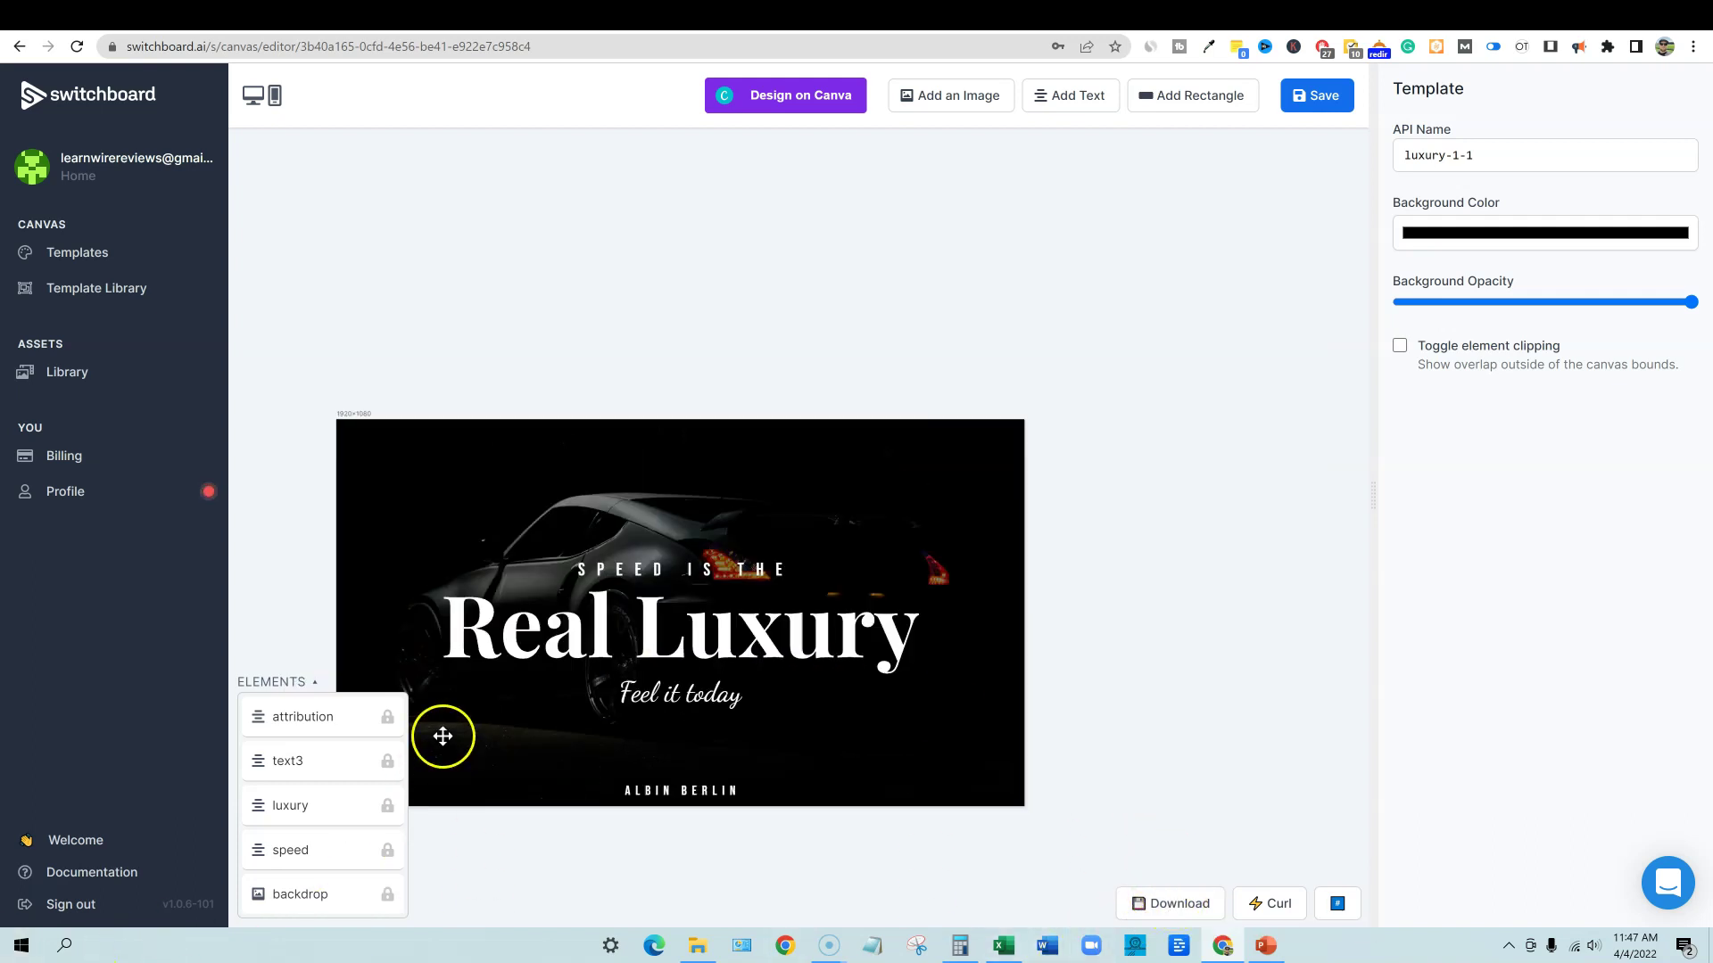
{"action": "scroll", "coordinate": [482, 722], "scroll_direction": "up", "scroll_amount": 2}
{"action": "scroll", "coordinate": [524, 715], "scroll_direction": "up", "scroll_amount": 1}
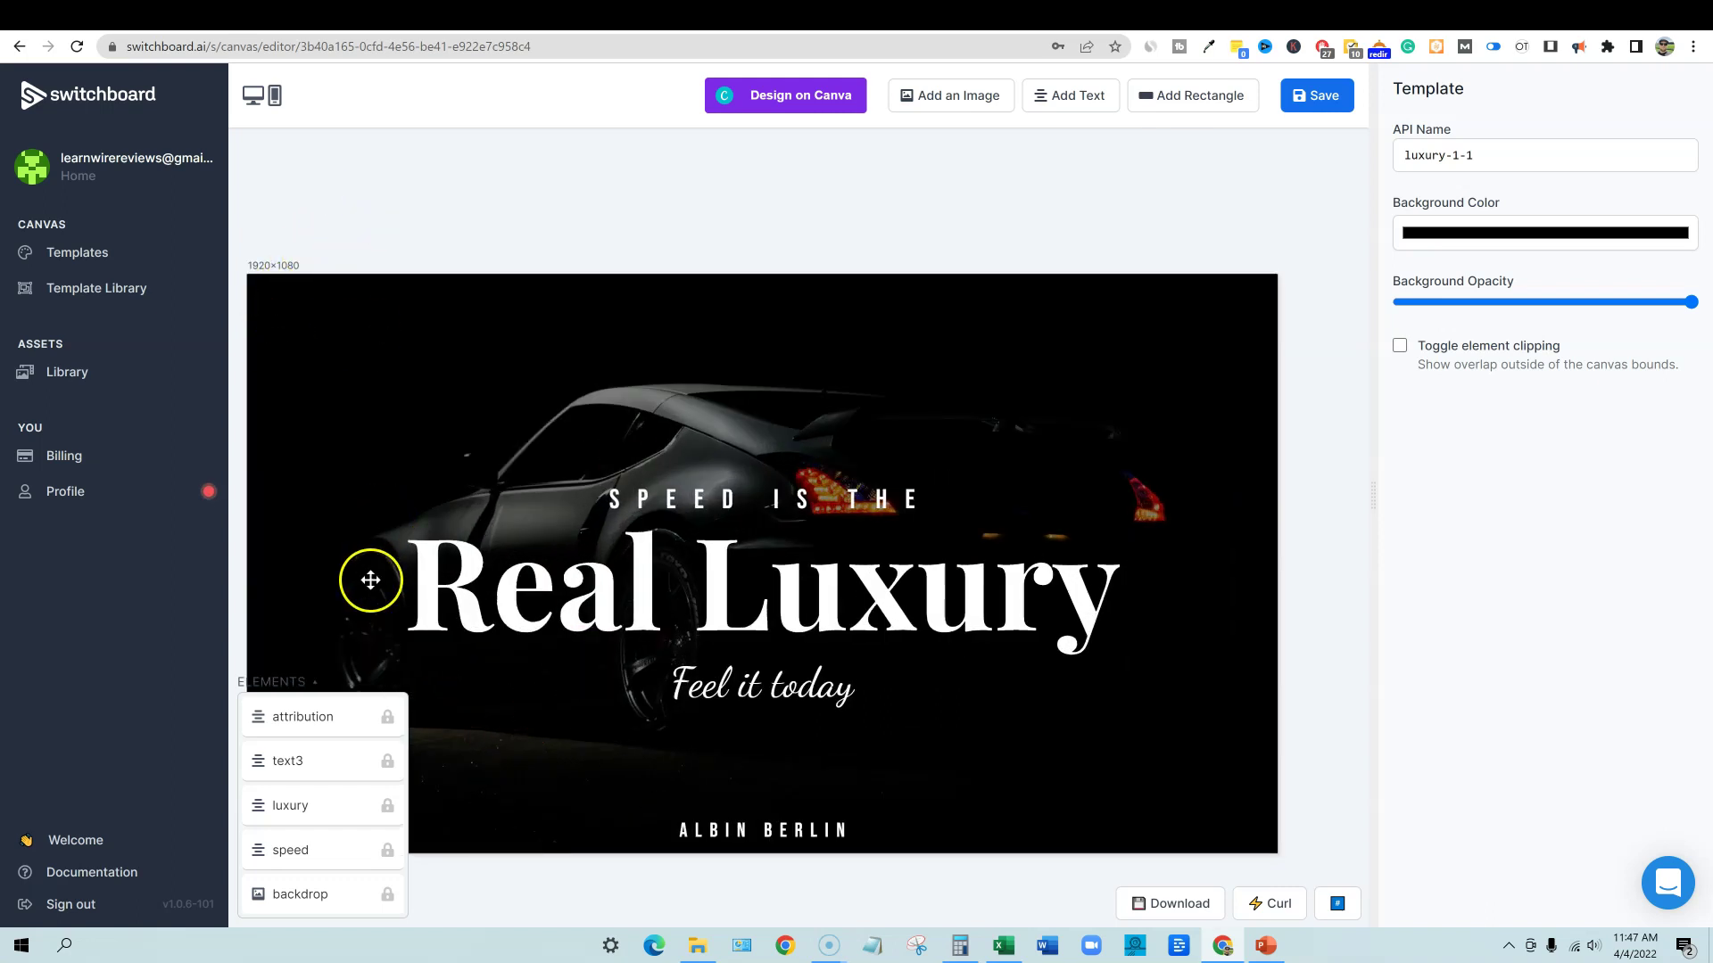
- Show the canvas size presets, compare several formats and set the canvas to the 320×320 Instagram profile photo
{"action": "left_click", "coordinate": [274, 96]}
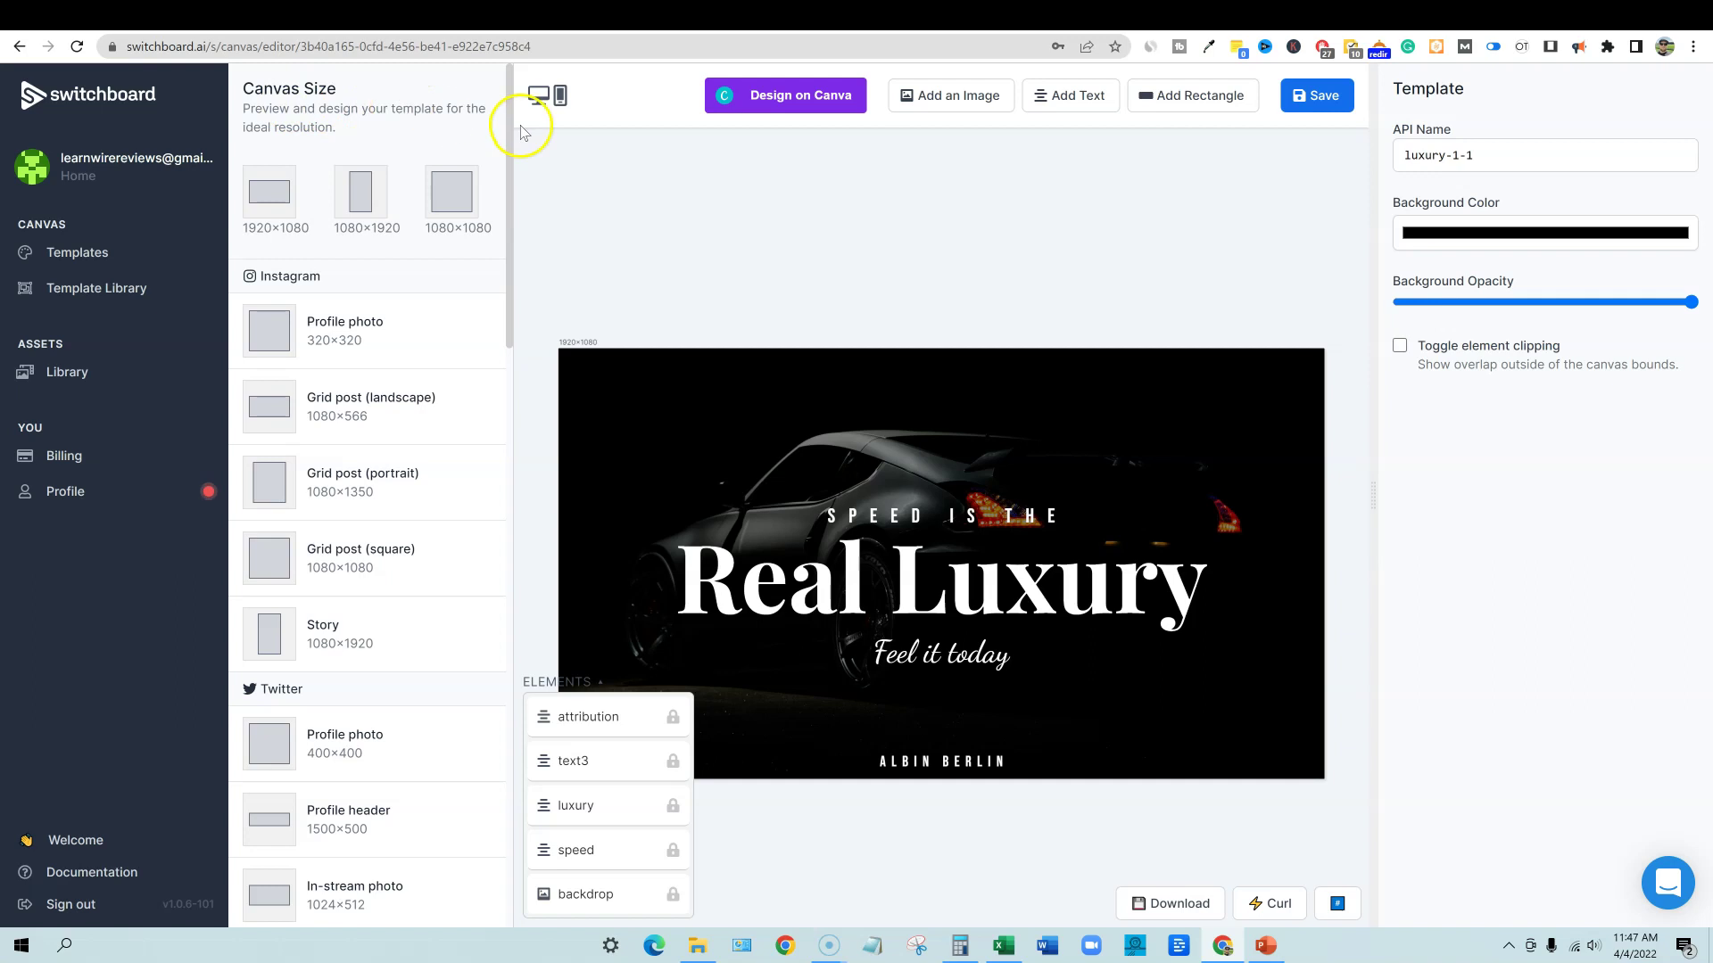
{"action": "left_click", "coordinate": [356, 200]}
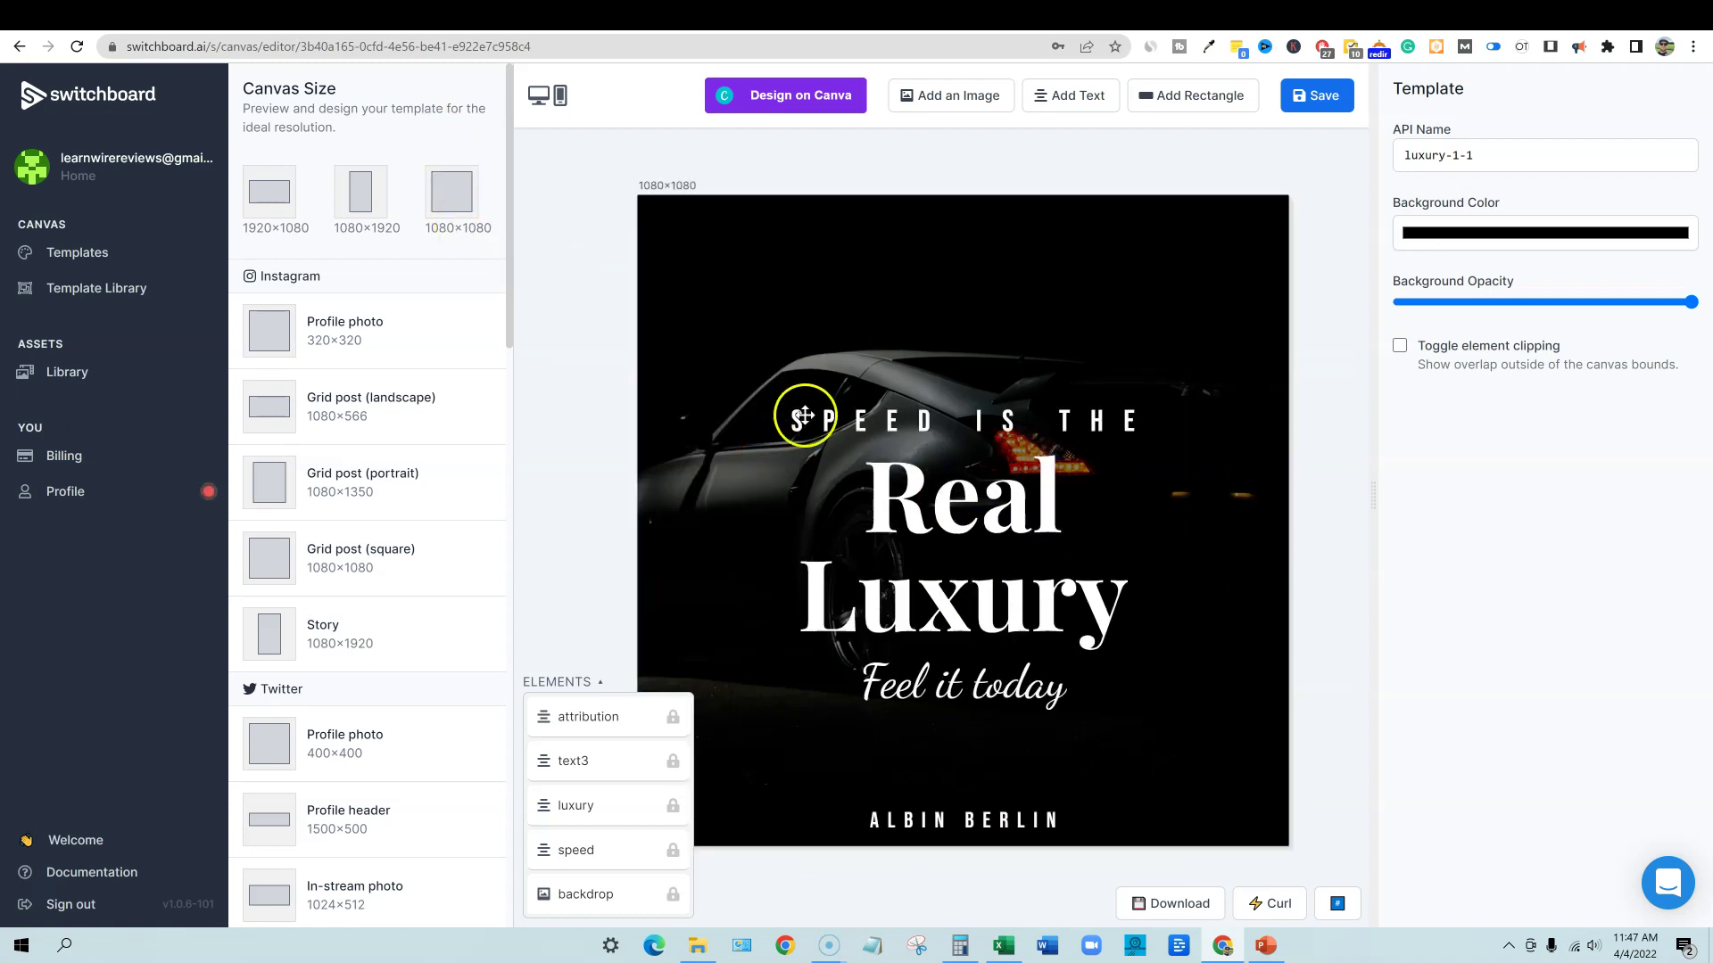
{"action": "left_click", "coordinate": [268, 330]}
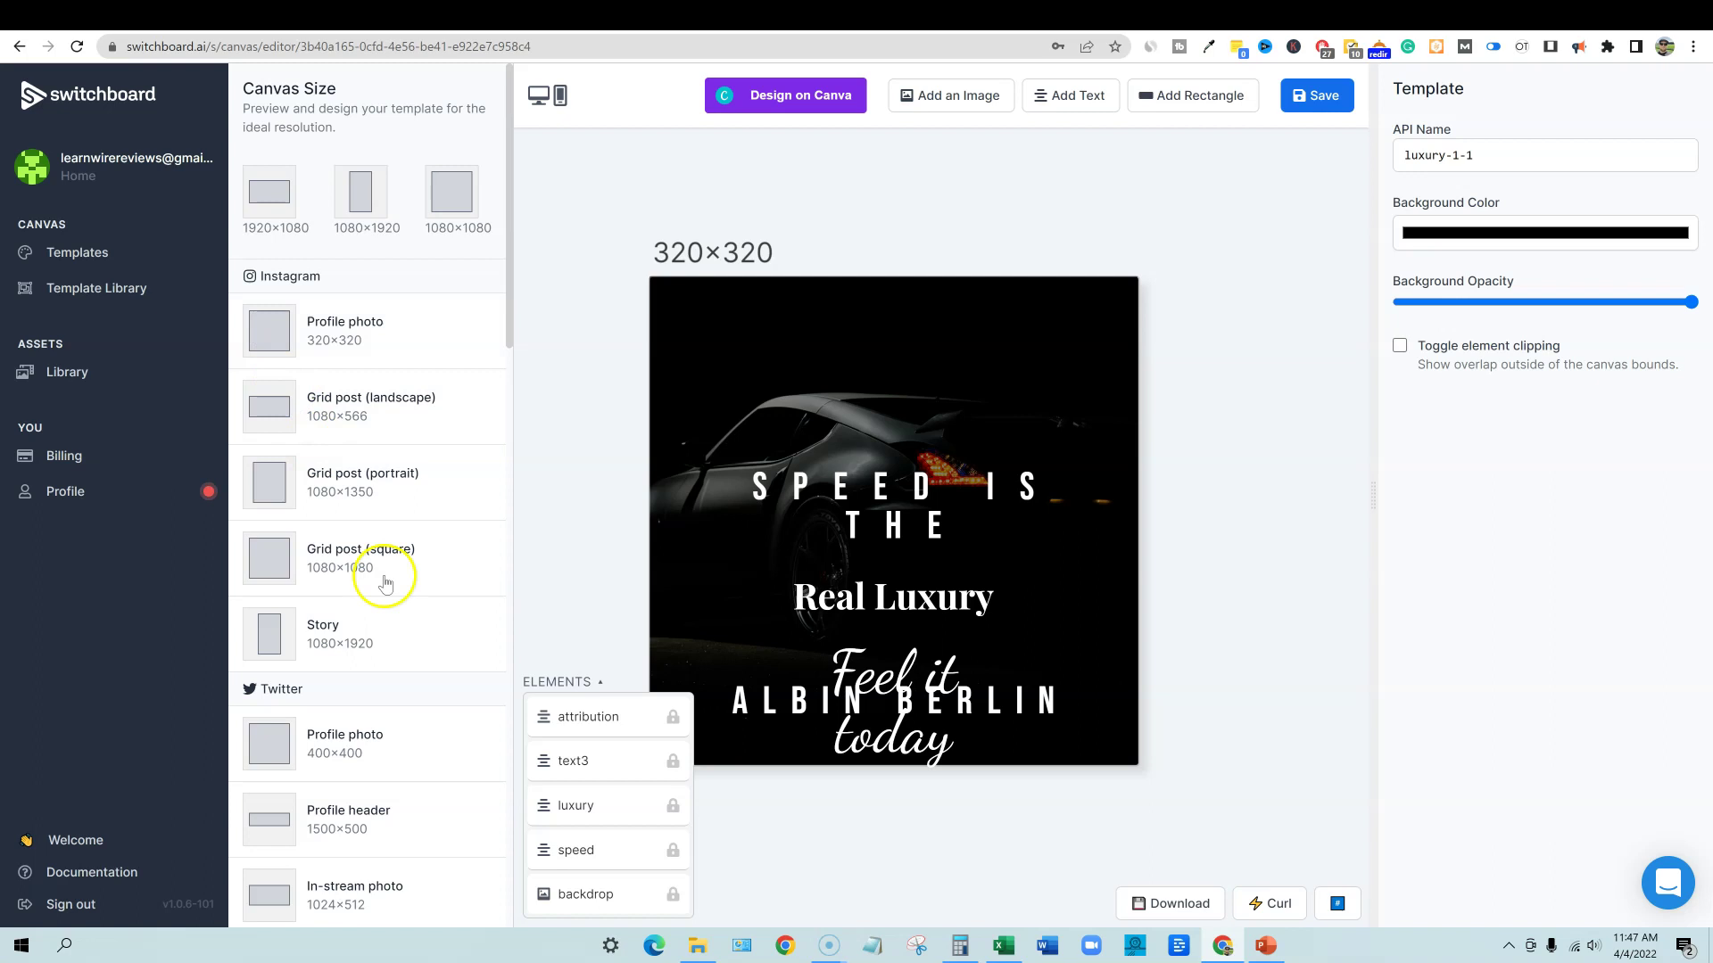
{"action": "left_click", "coordinate": [295, 412]}
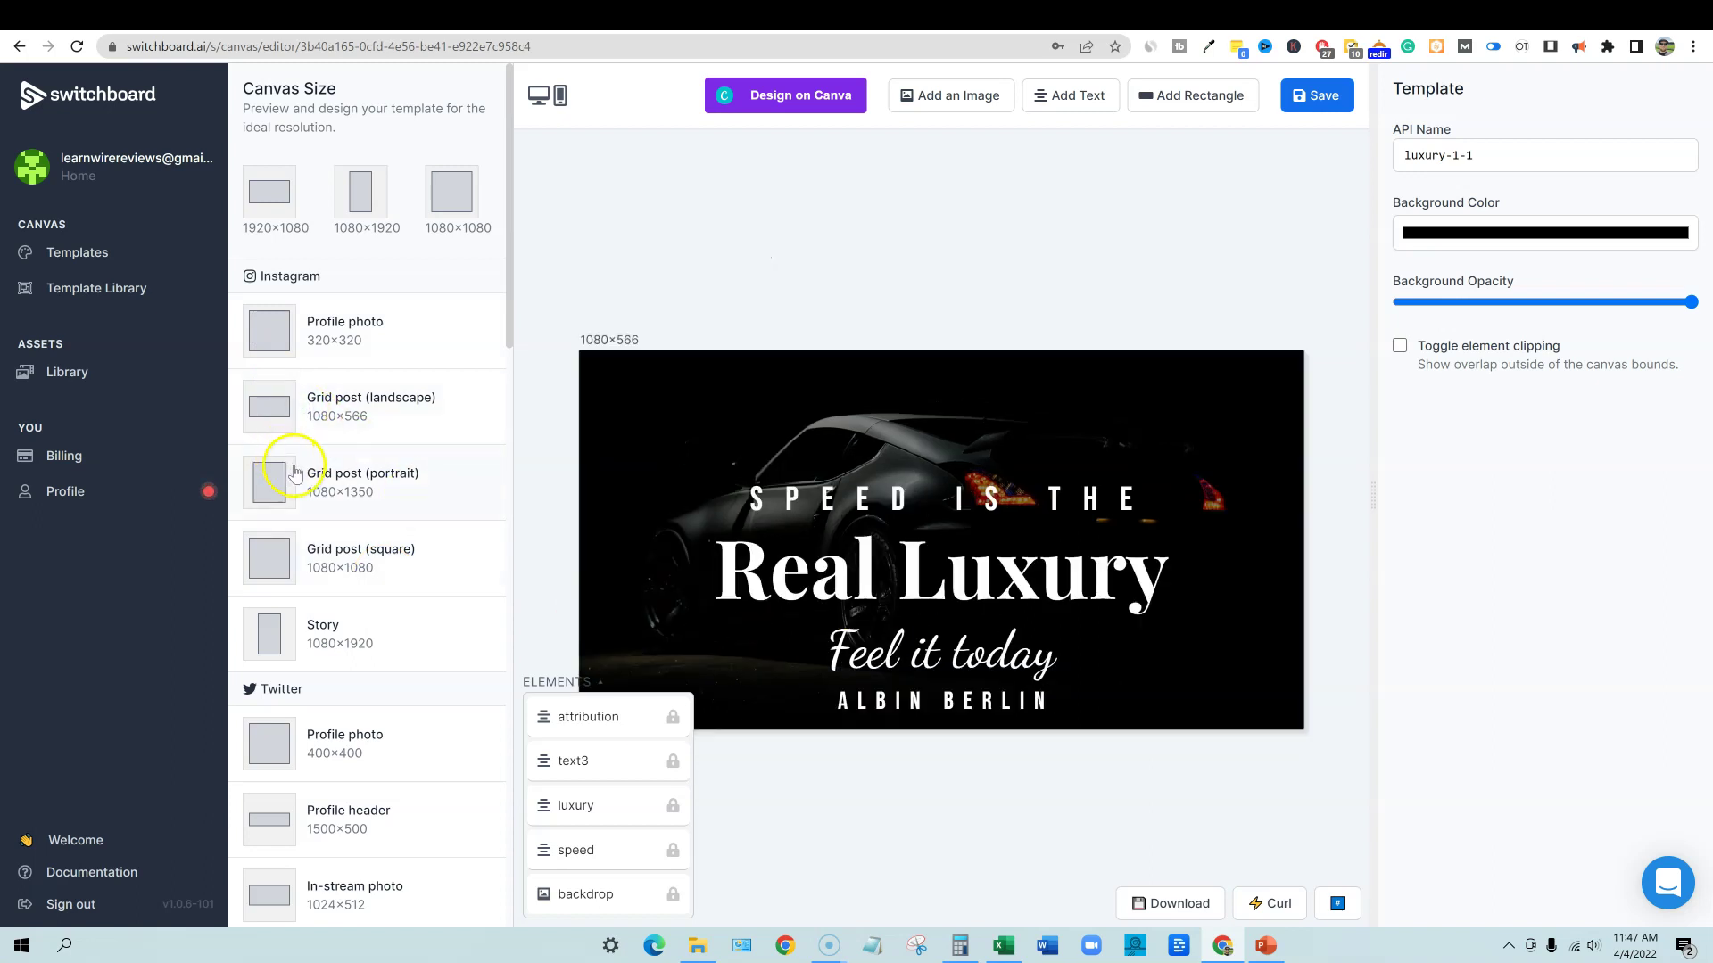
{"action": "left_click", "coordinate": [281, 339]}
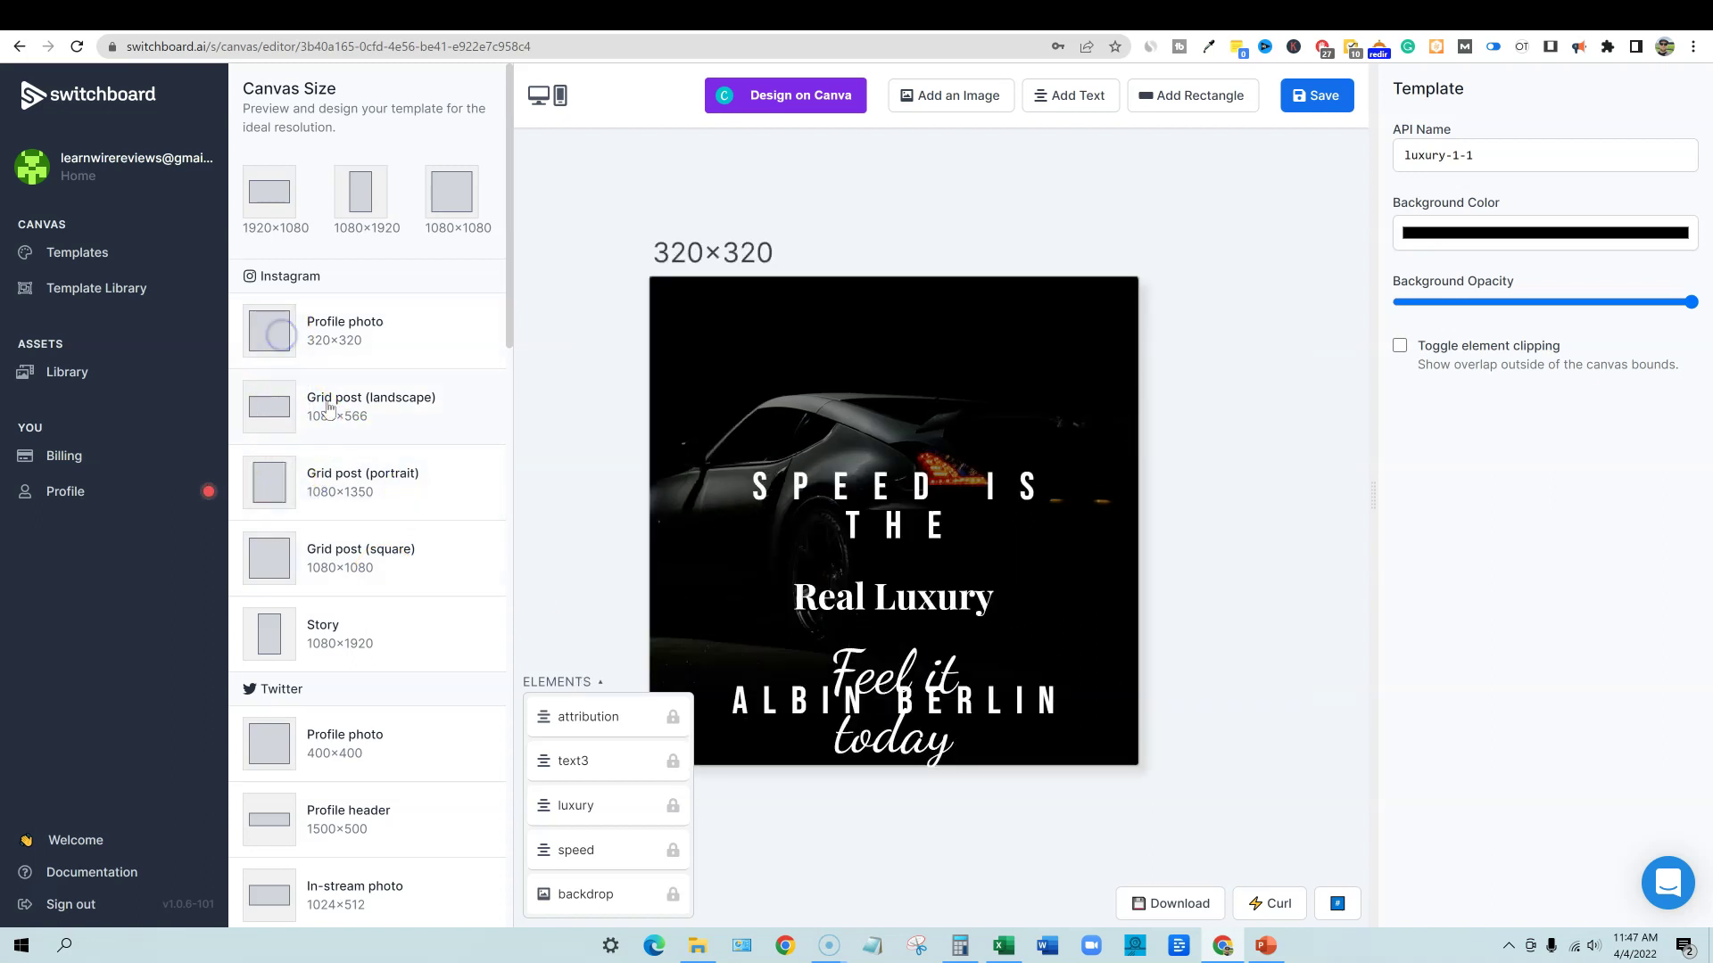
- Spread out the overlapping text on the 320×320 canvas, moving "SPEED IS THE" and "Real Luxury" up and the attribution slightly down
{"action": "left_click_drag", "start_coordinate": [845, 674], "coordinate": [875, 656]}
{"action": "left_click_drag", "start_coordinate": [892, 507], "coordinate": [891, 360]}
{"action": "left_click", "coordinate": [896, 584]}
{"action": "left_click_drag", "start_coordinate": [892, 581], "coordinate": [892, 528]}
{"action": "left_click", "coordinate": [914, 622]}
{"action": "left_click_drag", "start_coordinate": [916, 703], "coordinate": [911, 719]}
- Preview the rearranged template in the Instagram landscape, portrait and square grid post sizes and the 1080×1920 story size
{"action": "left_click", "coordinate": [359, 419]}
{"action": "left_click", "coordinate": [351, 340]}
{"action": "left_click", "coordinate": [339, 405]}
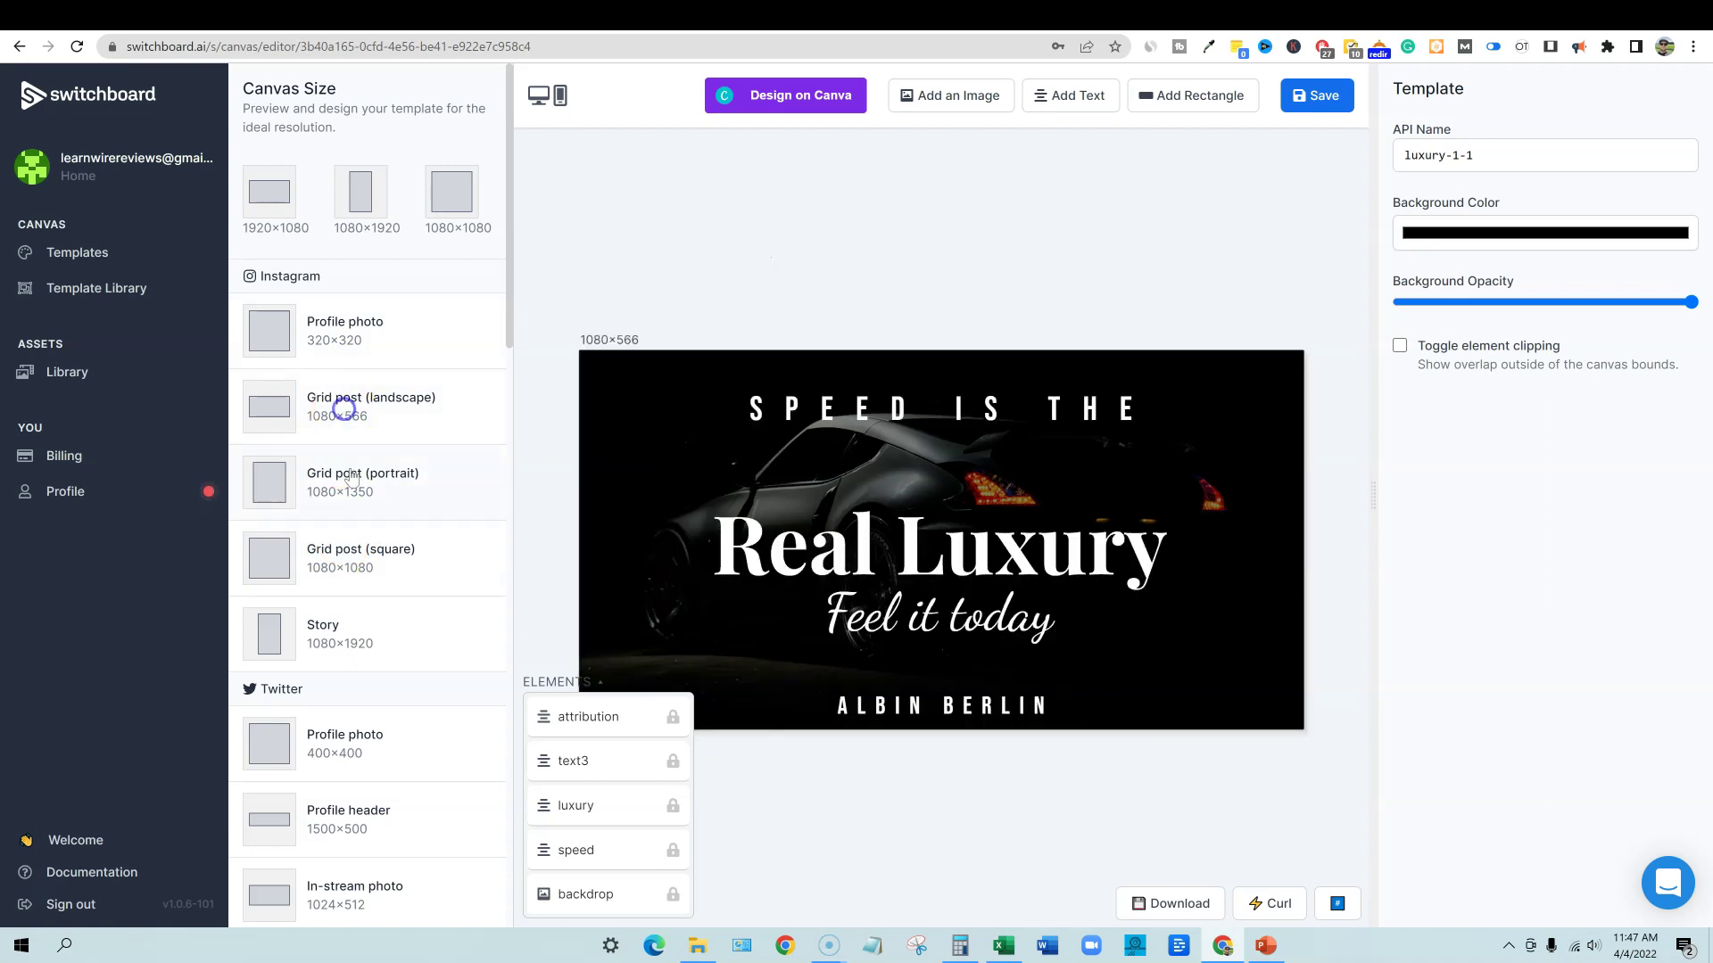
{"action": "left_click", "coordinate": [351, 478]}
{"action": "left_click", "coordinate": [350, 550]}
{"action": "left_click", "coordinate": [353, 625]}
- Preview the template in the Twitter profile photo, profile header and in-stream photo sizes
{"action": "scroll", "coordinate": [352, 624], "scroll_direction": "down", "scroll_amount": 3}
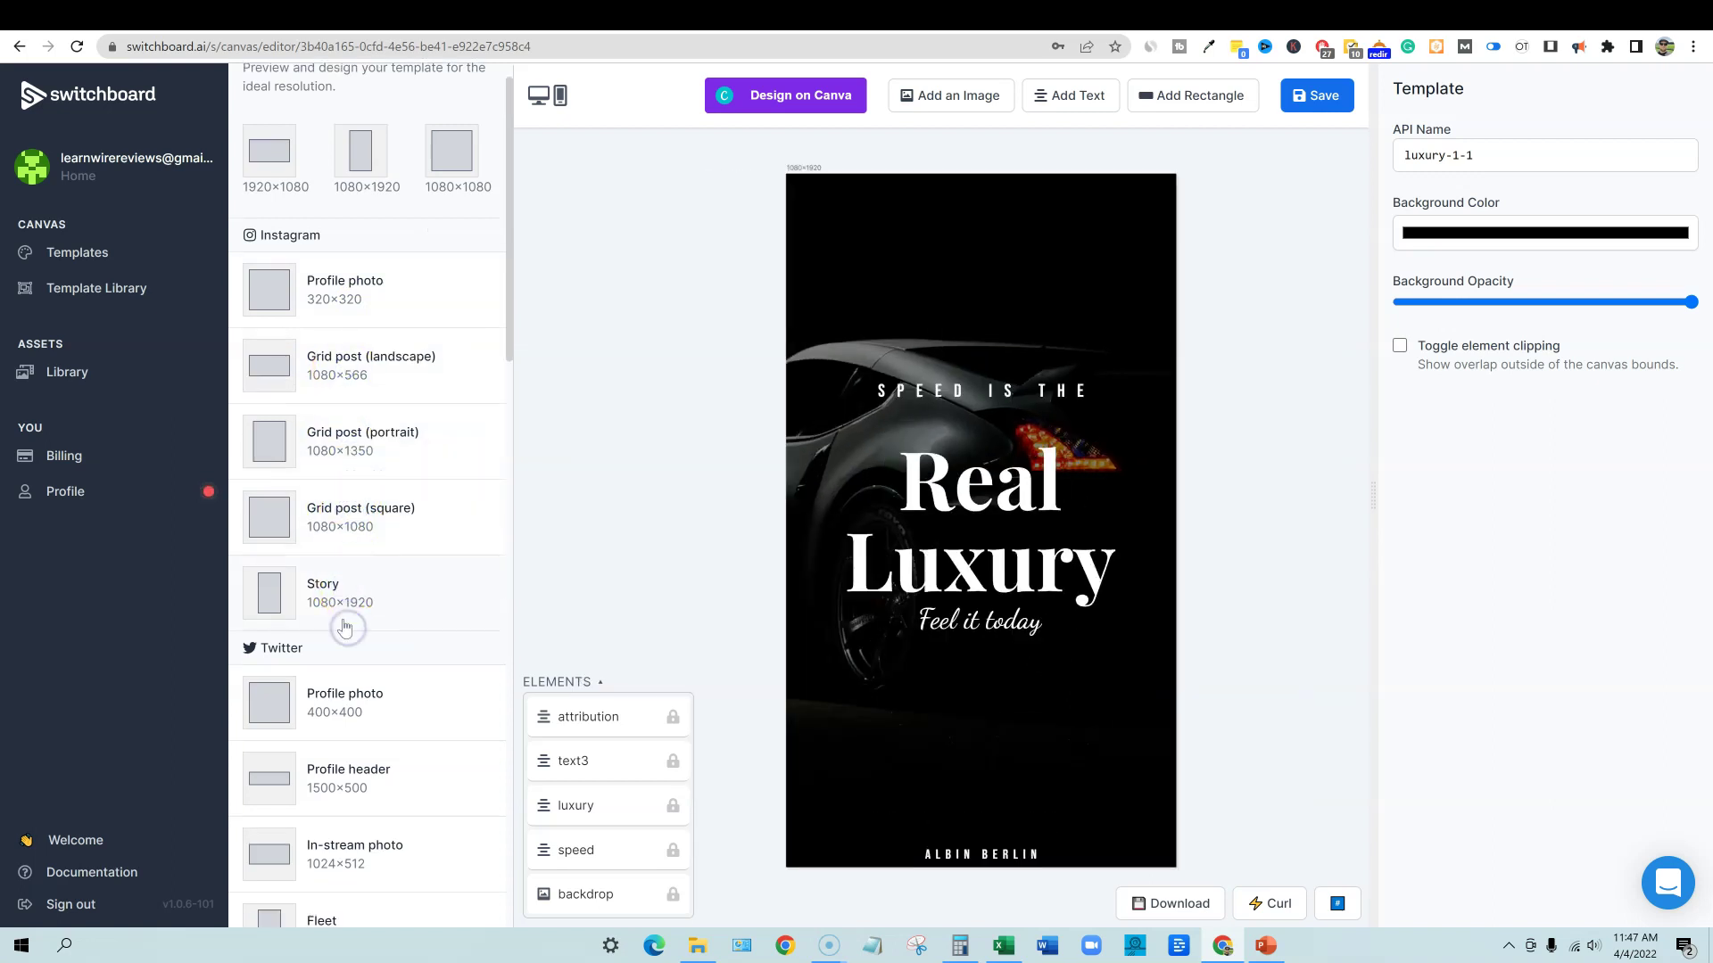
{"action": "left_click", "coordinate": [355, 483]}
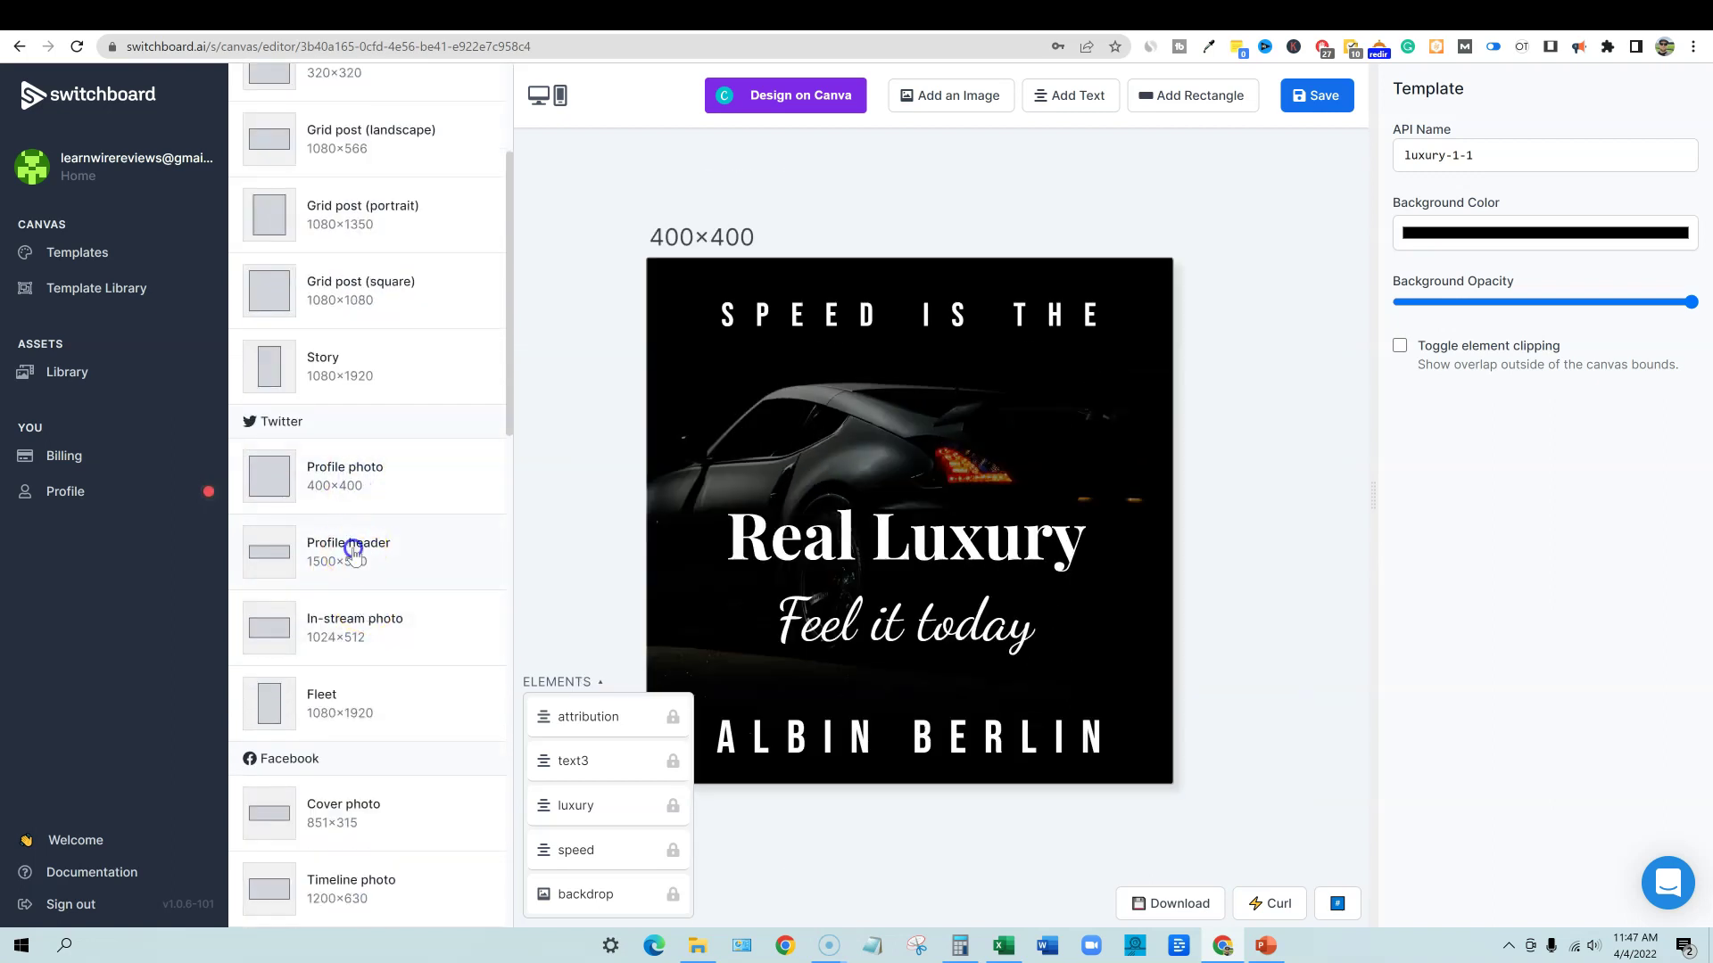
{"action": "left_click", "coordinate": [348, 546]}
{"action": "left_click", "coordinate": [346, 627]}
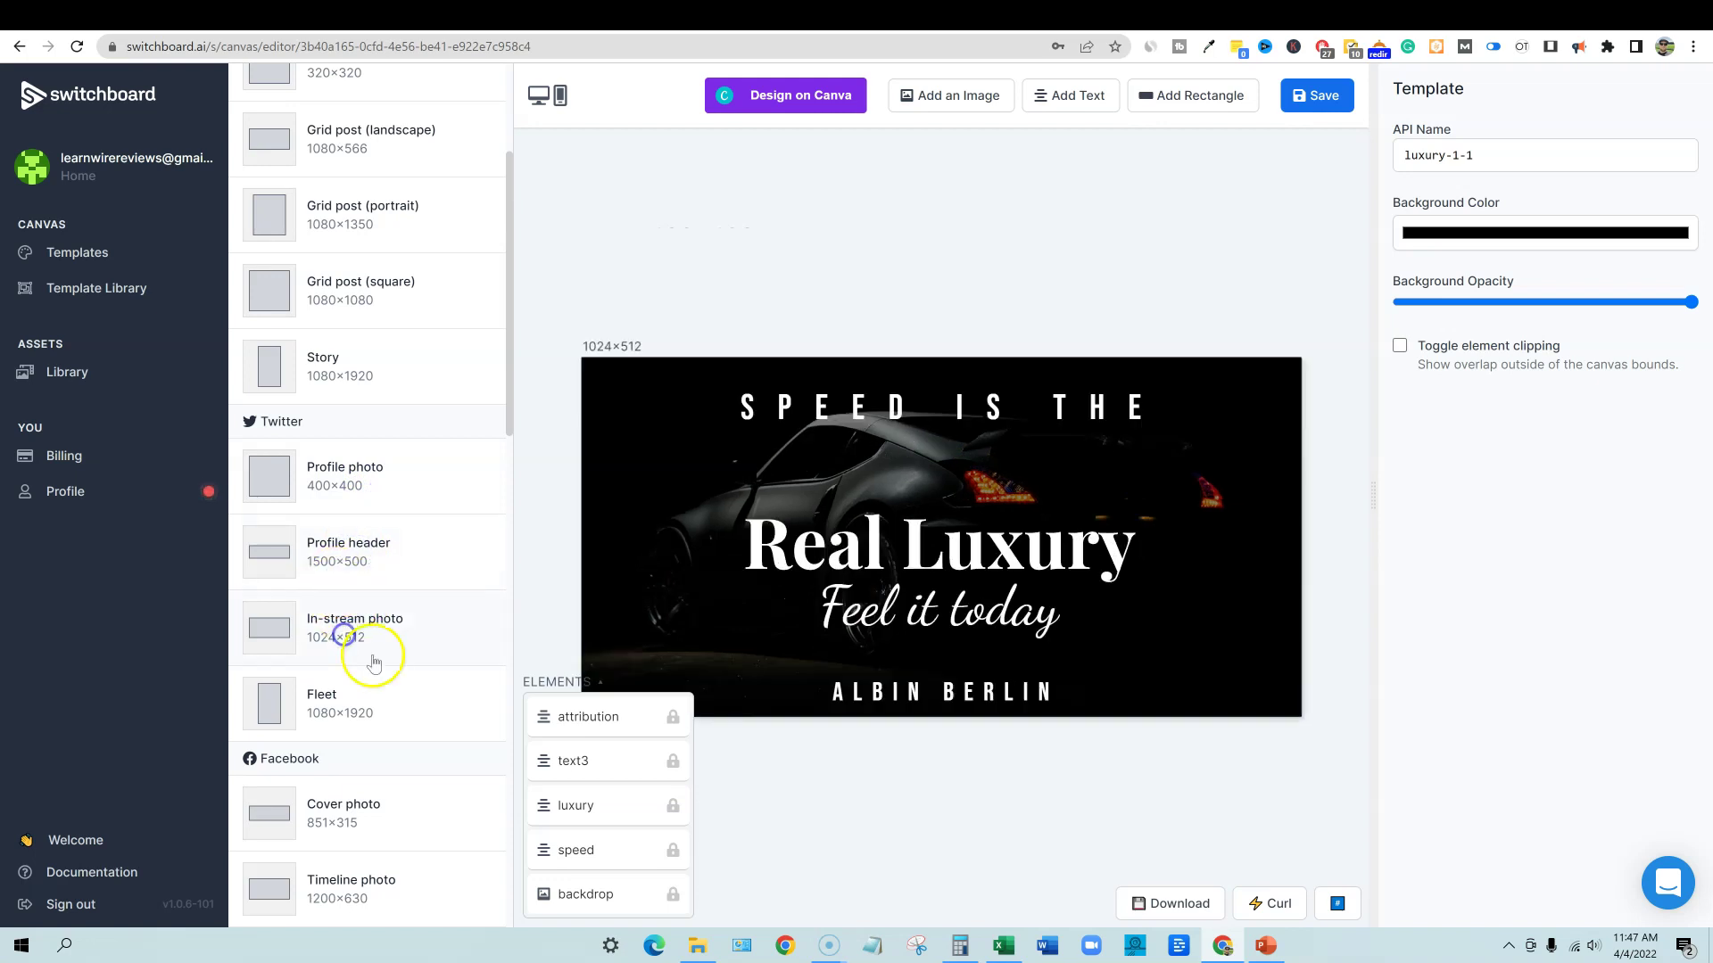
- Switch the canvas to the 851×315 Facebook cover photo and move "SPEED IS THE" down to about 29 px from the top edge
{"action": "scroll", "coordinate": [375, 655], "scroll_direction": "down", "scroll_amount": 2}
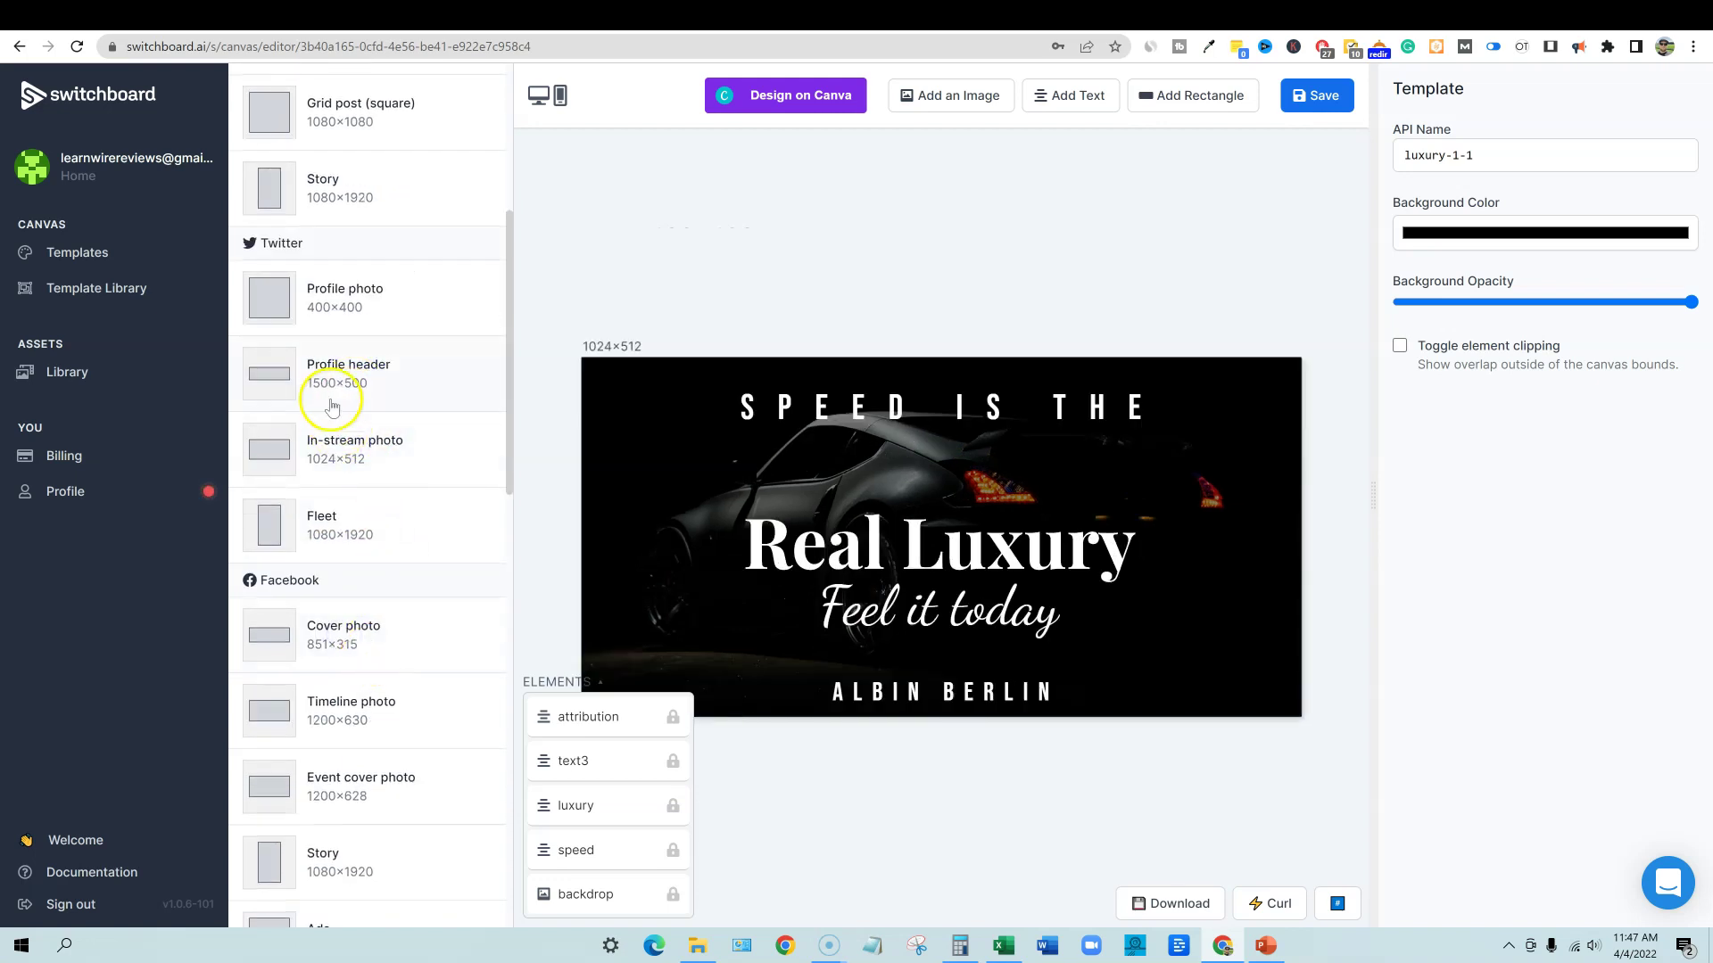
{"action": "scroll", "coordinate": [325, 446], "scroll_direction": "down", "scroll_amount": 2}
{"action": "left_click", "coordinate": [346, 455]}
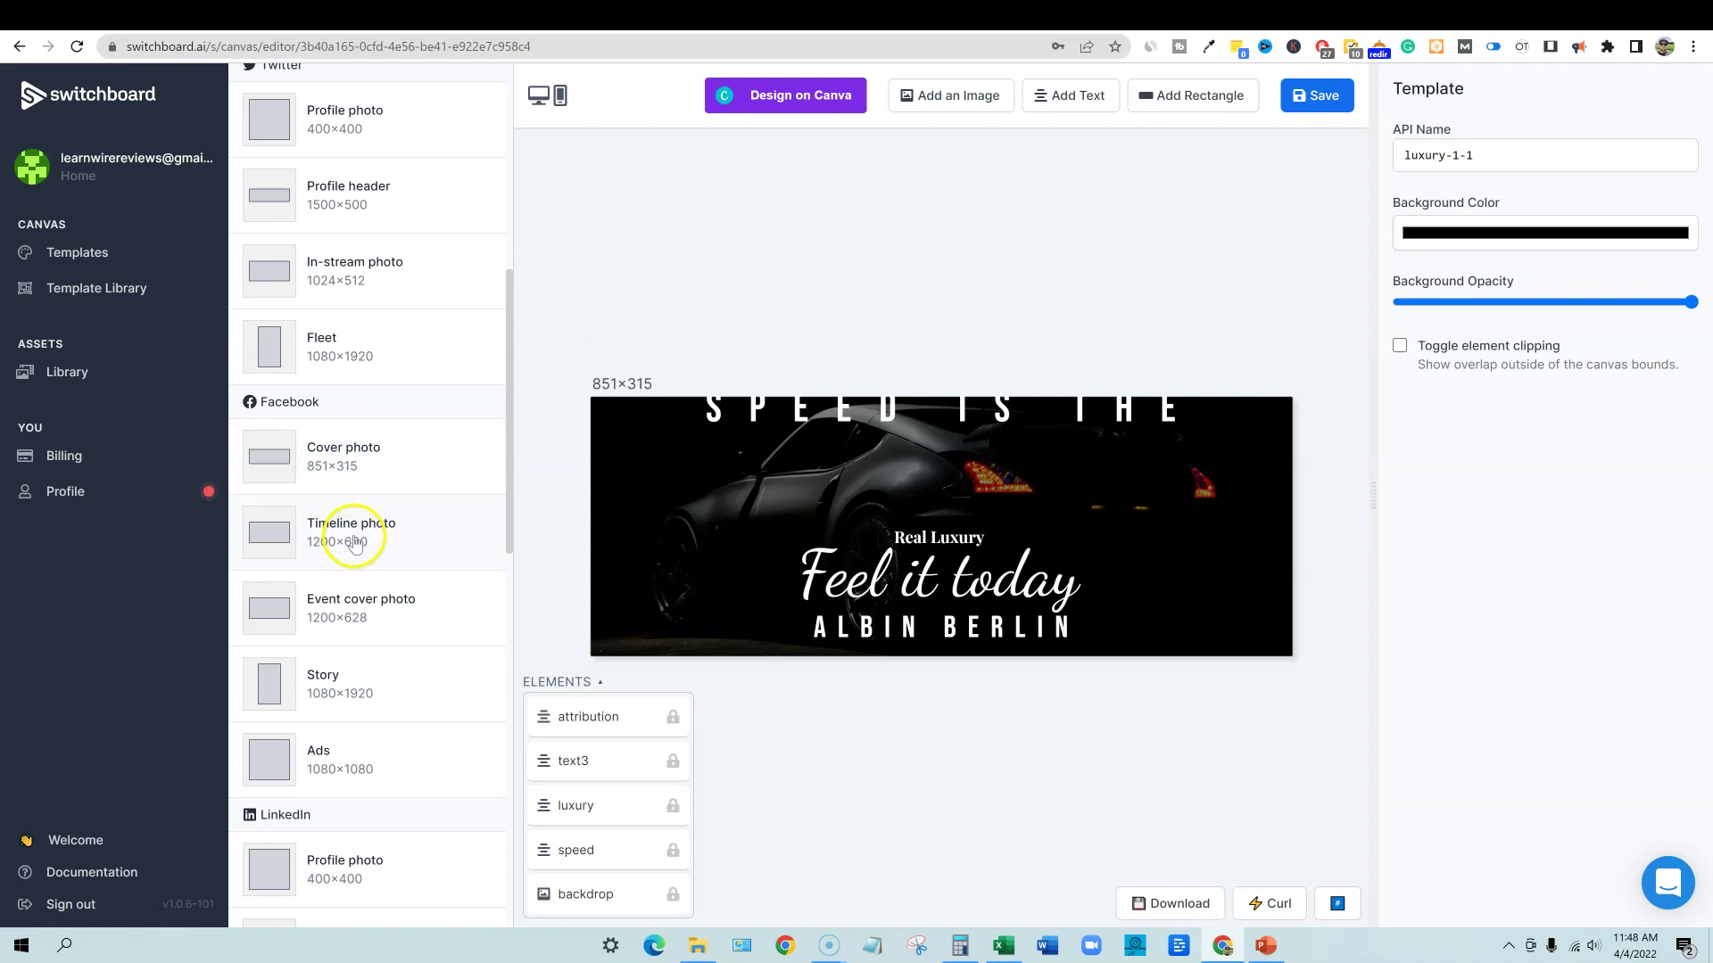
{"action": "left_click_drag", "start_coordinate": [990, 413], "coordinate": [987, 460]}
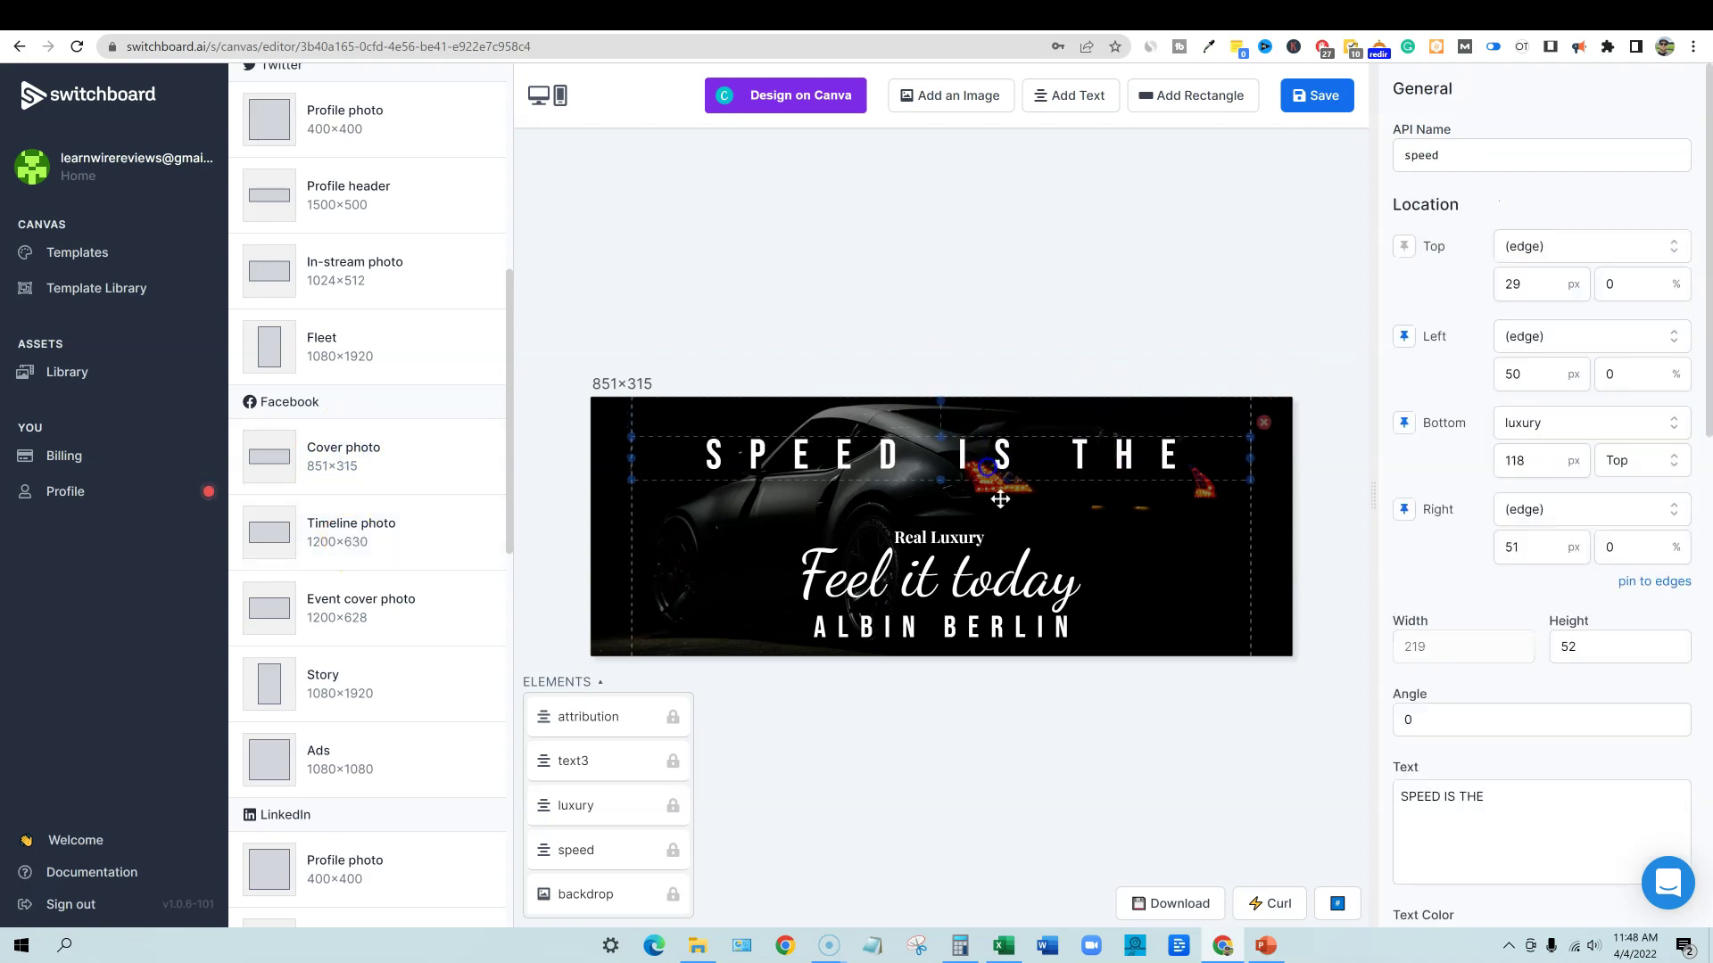
- Move "Real Luxury" slightly up on the 851×315 cover photo and bring up the backdrop's image settings
{"action": "left_click_drag", "start_coordinate": [938, 538], "coordinate": [939, 524]}
{"action": "left_click", "coordinate": [959, 567]}
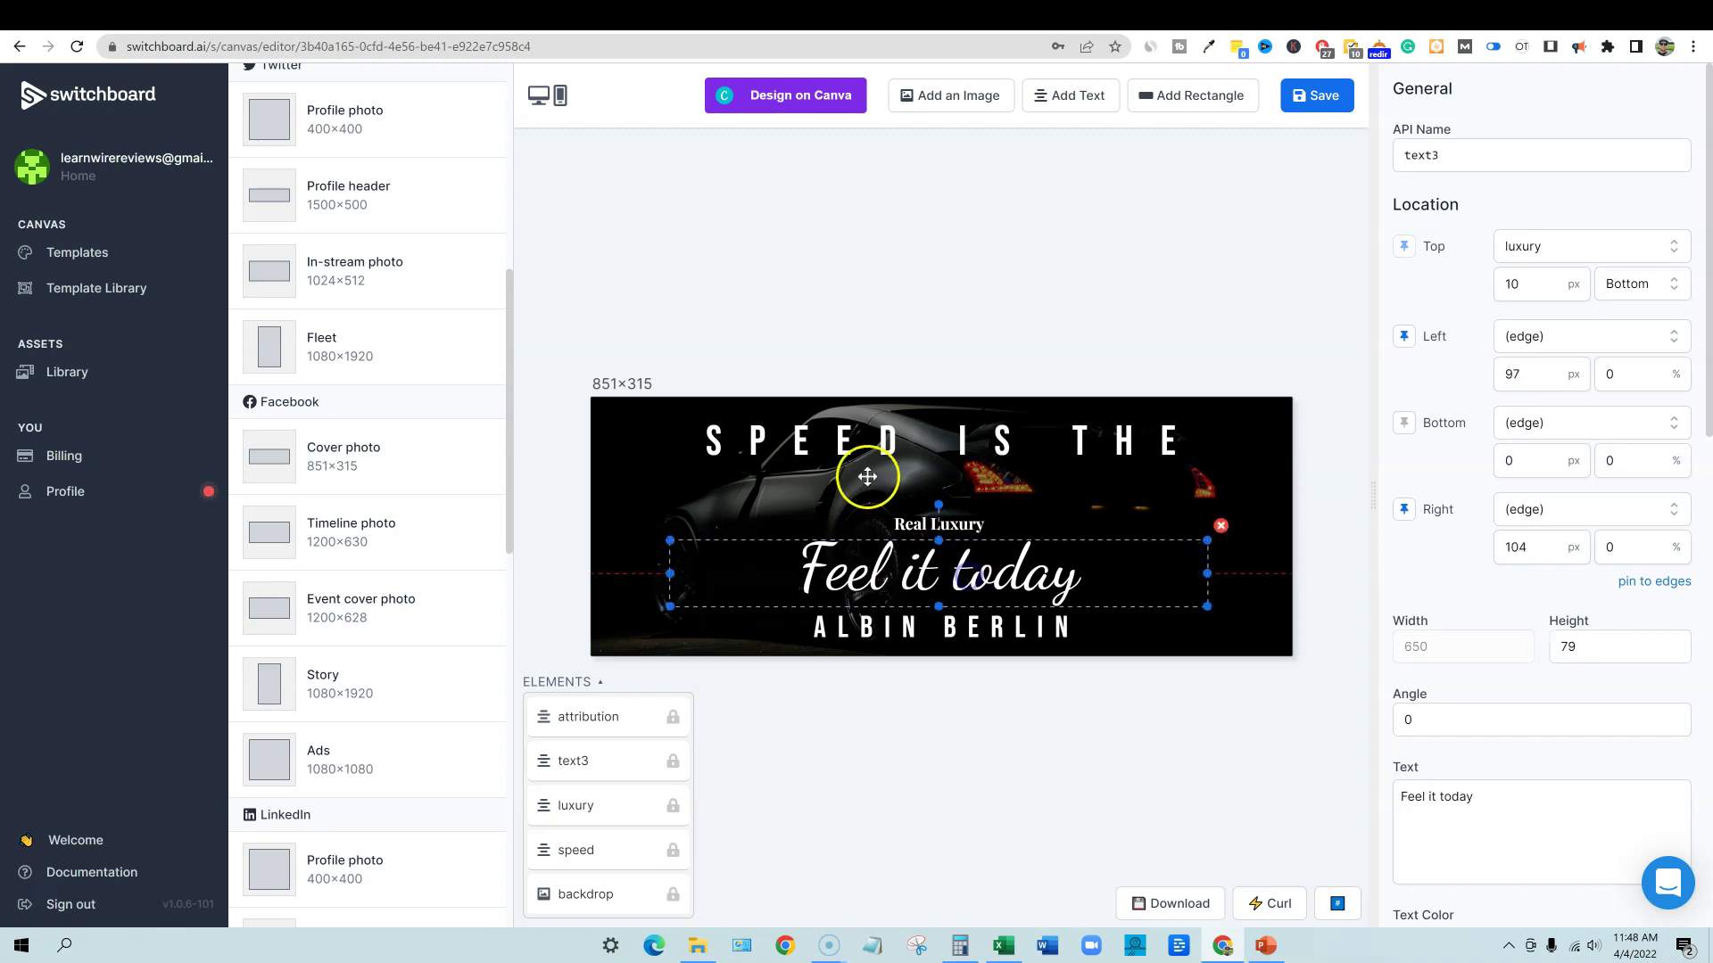
{"action": "left_click", "coordinate": [624, 430]}
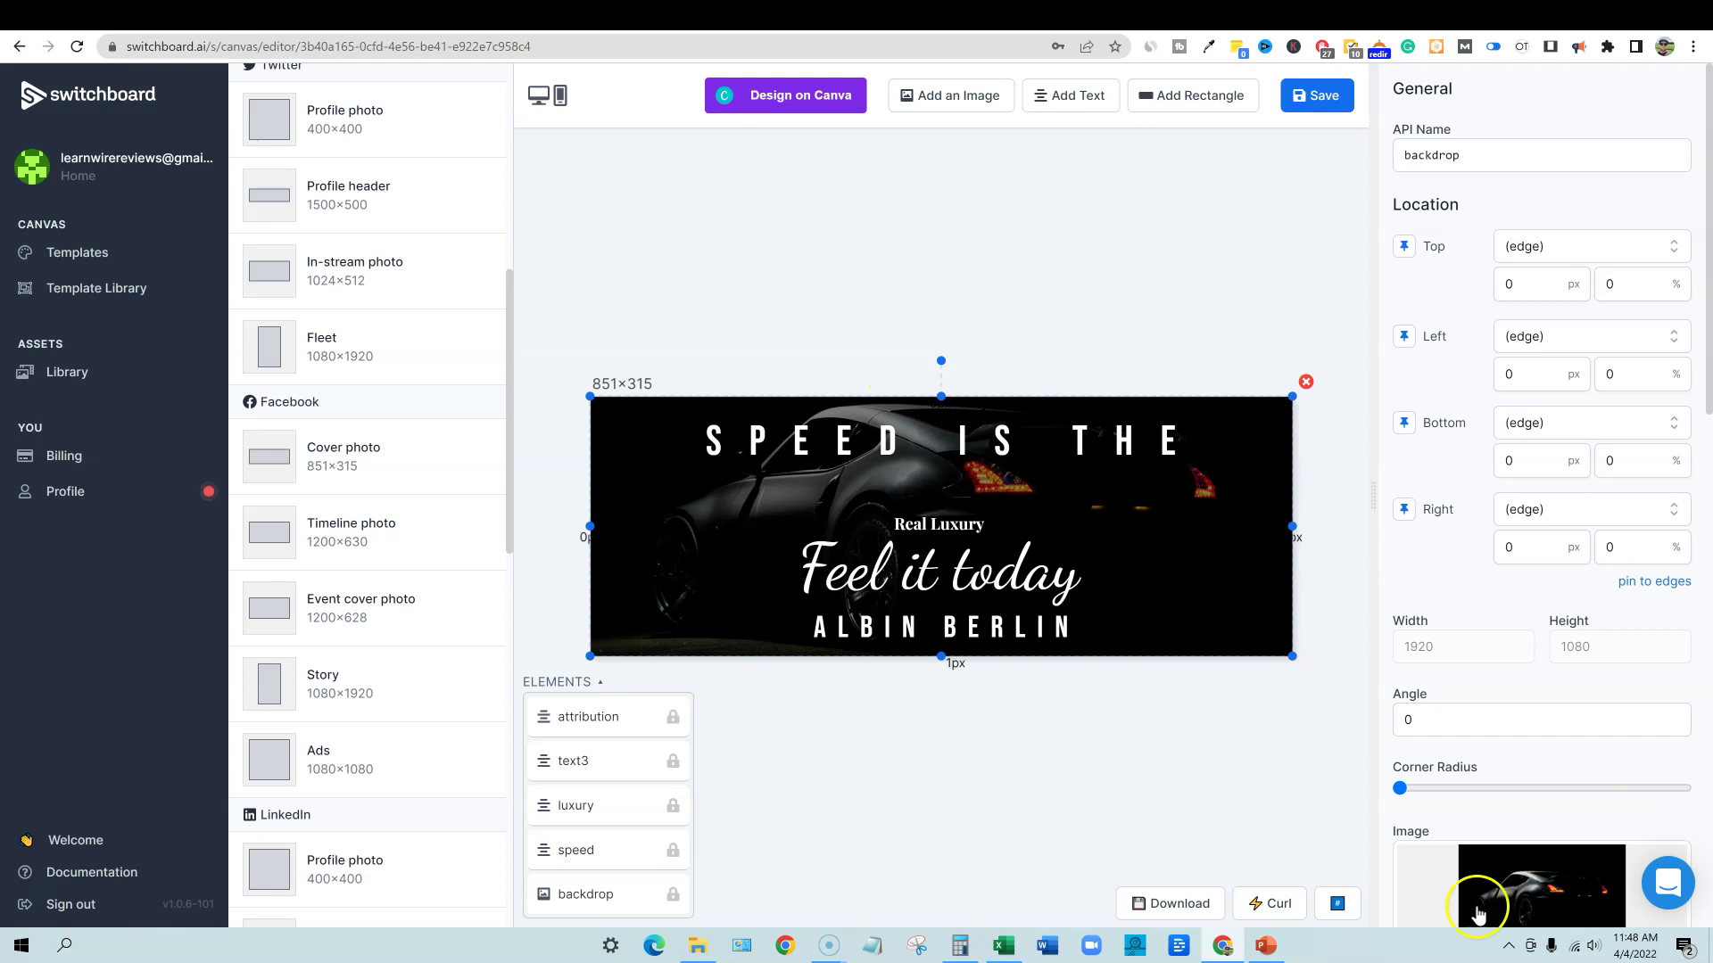
{"action": "scroll", "coordinate": [1489, 892], "scroll_direction": "down", "scroll_amount": 1}
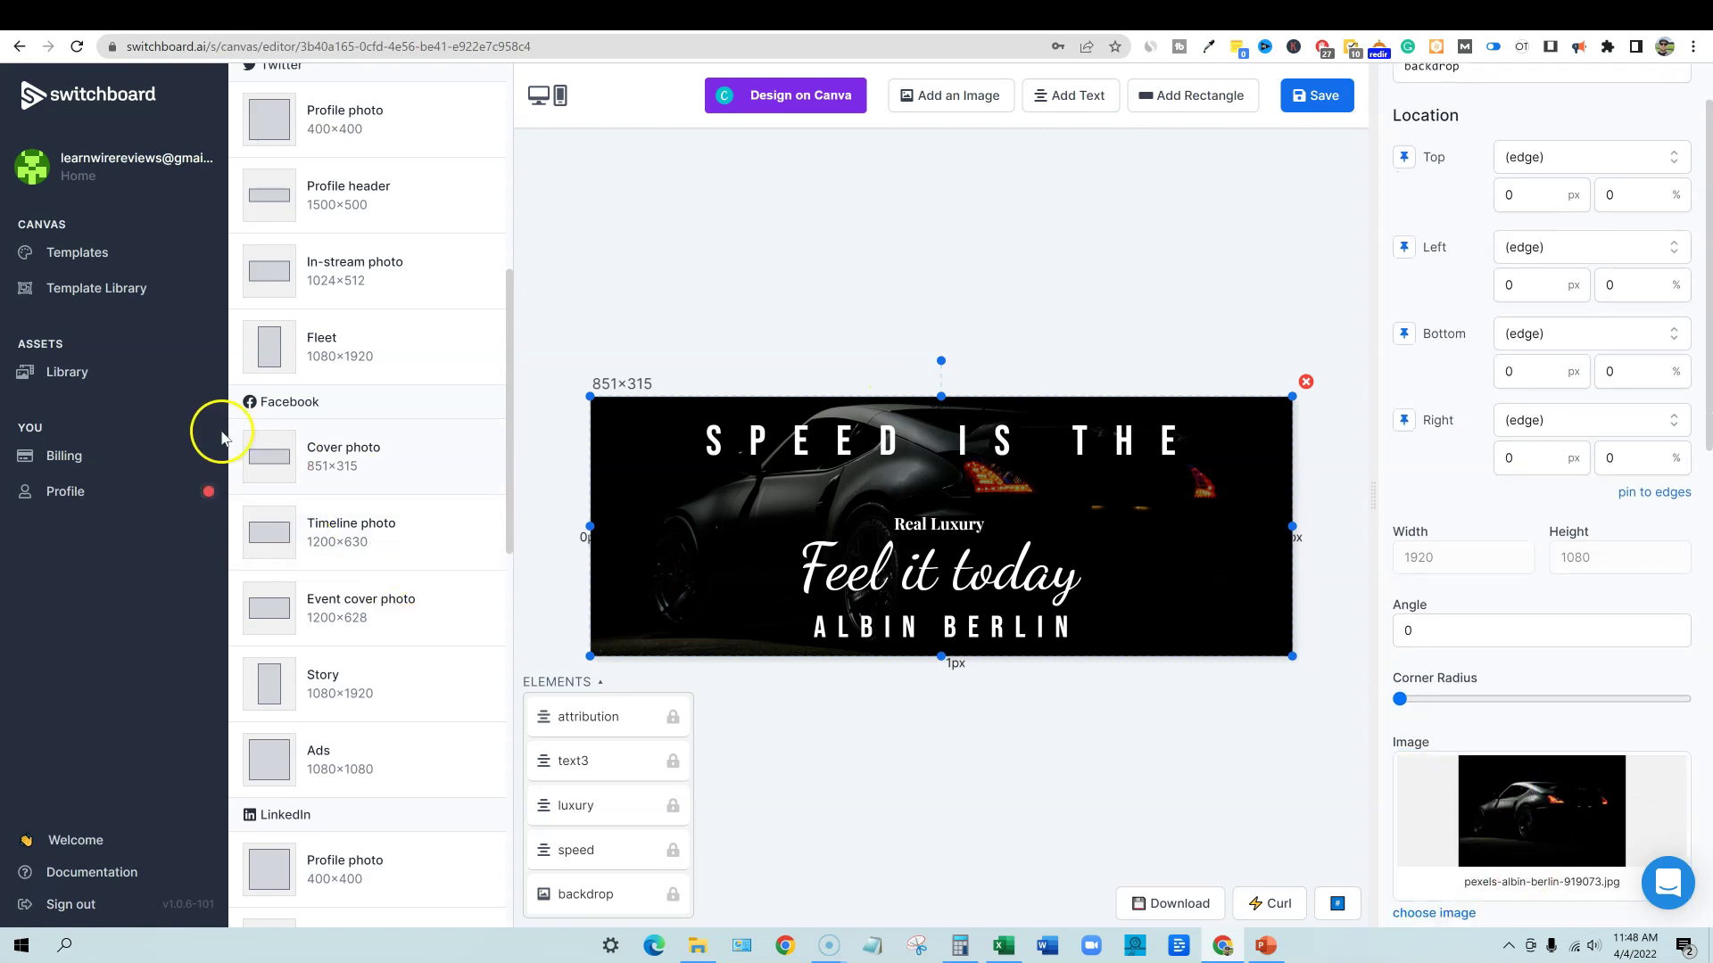
- Preview the template in the 1200×627 LinkedIn blog post photo size
{"action": "scroll", "coordinate": [337, 669], "scroll_direction": "down", "scroll_amount": 2}
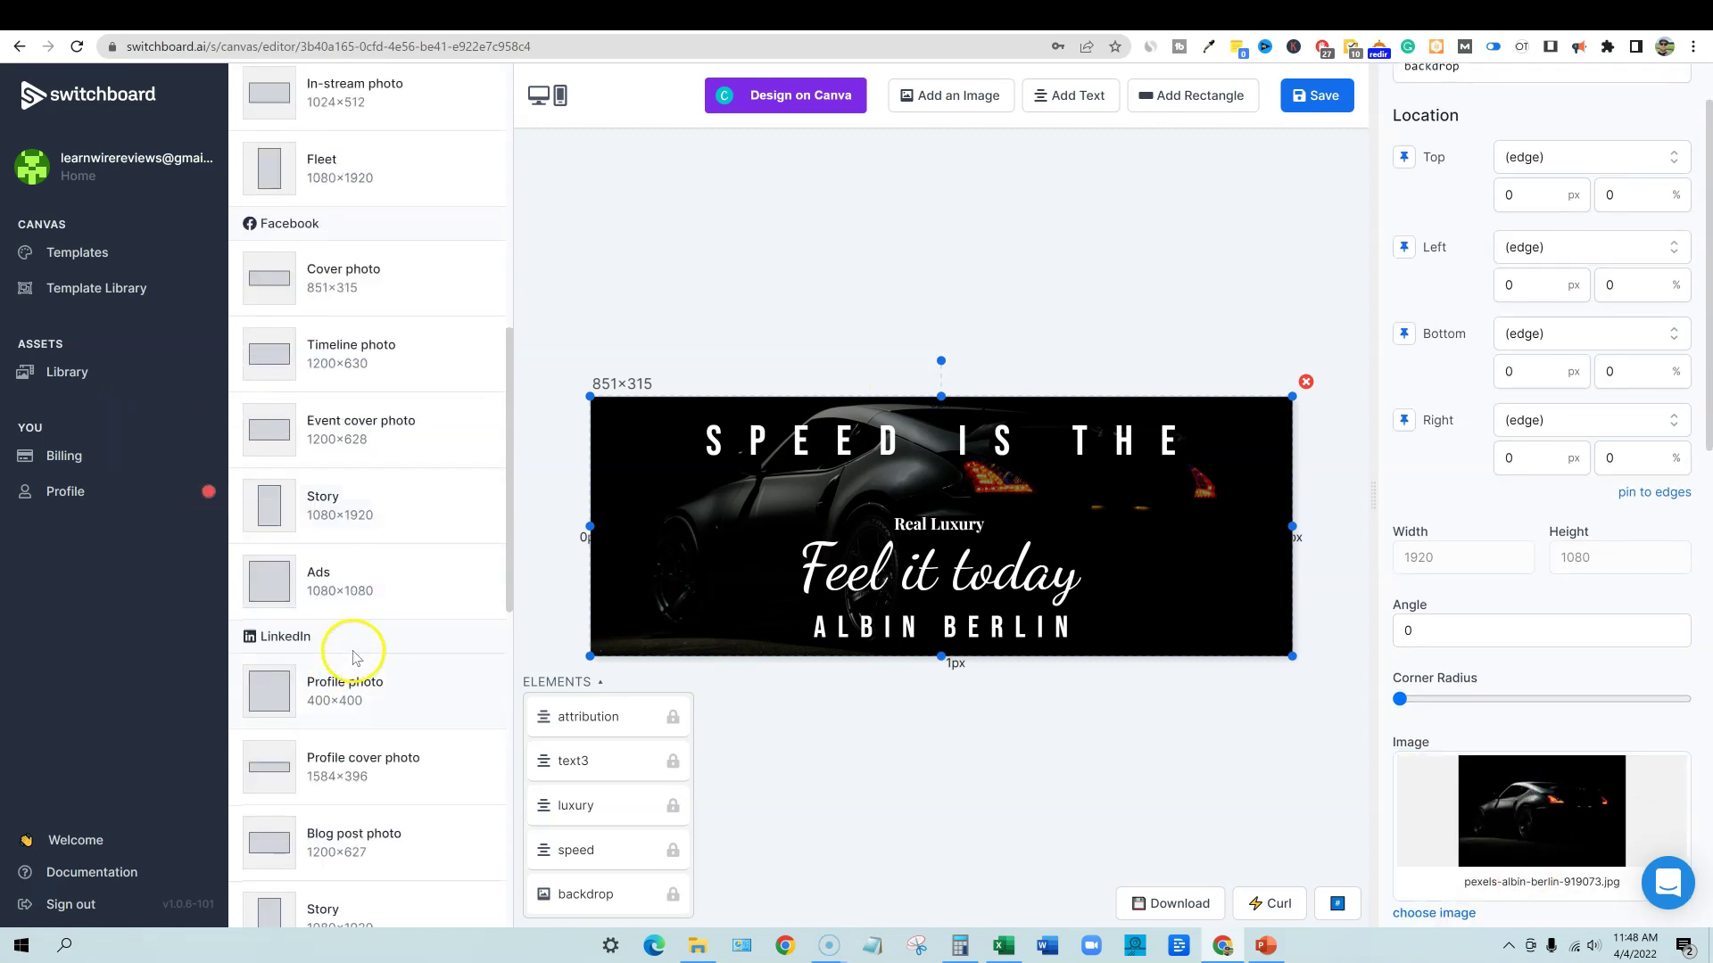
{"action": "left_click", "coordinate": [345, 581]}
{"action": "scroll", "coordinate": [336, 695], "scroll_direction": "down", "scroll_amount": 4}
{"action": "left_click", "coordinate": [428, 499]}
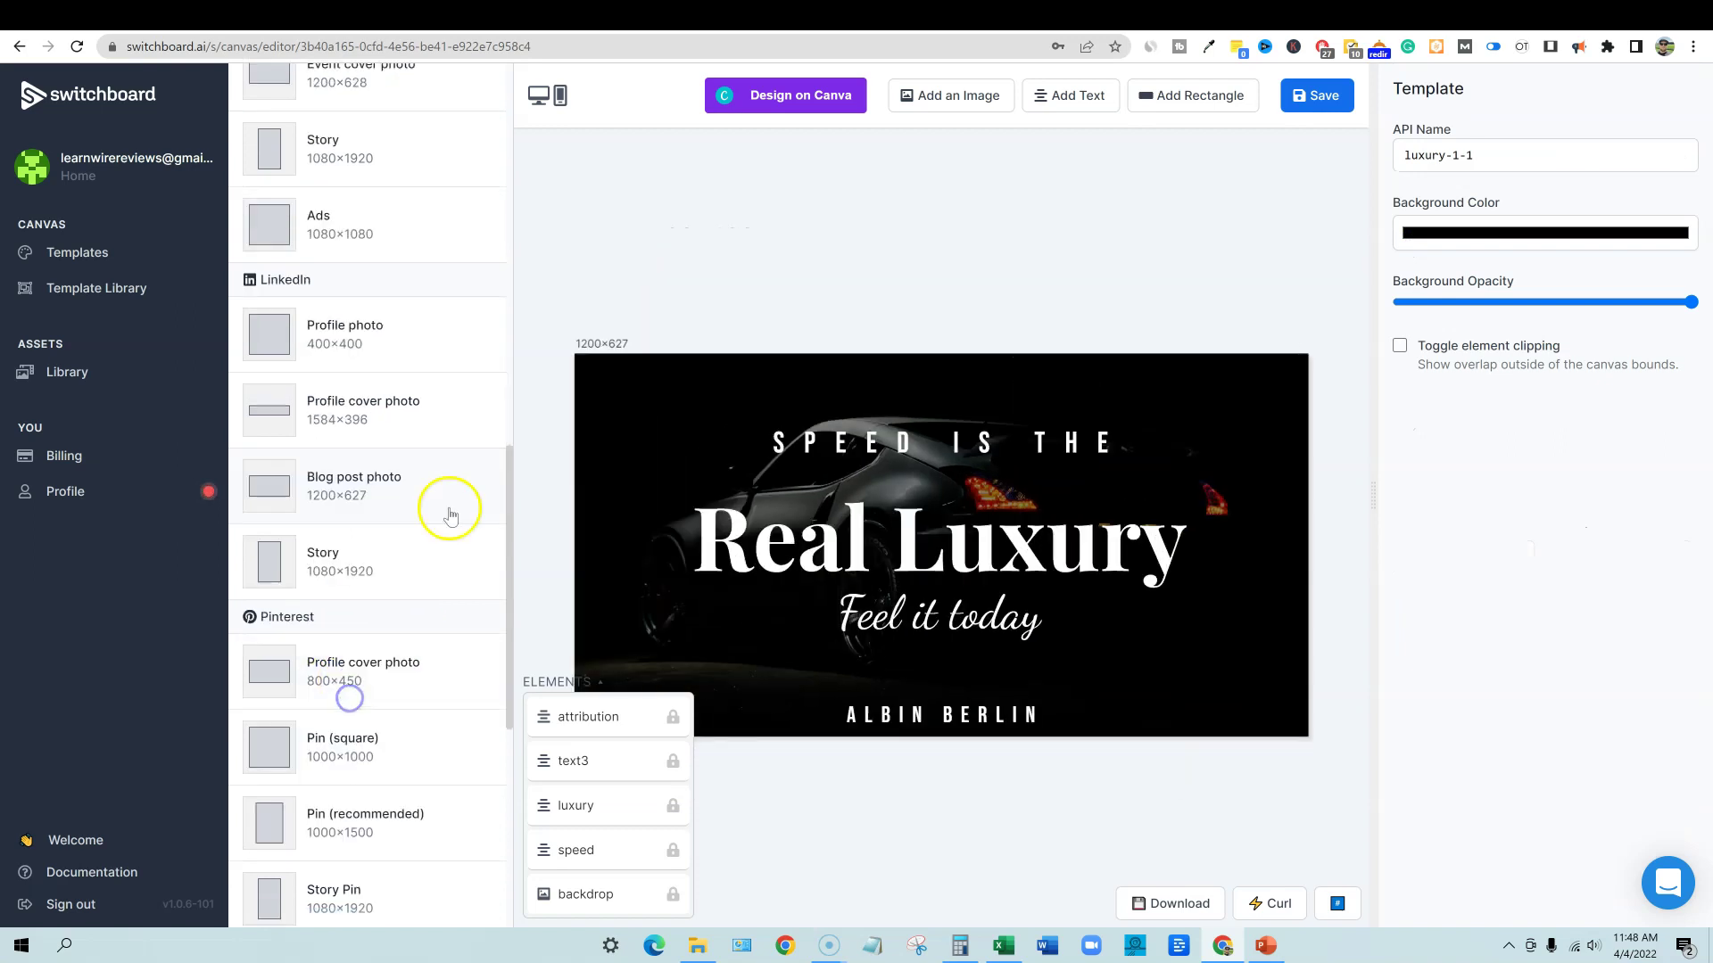
{"action": "left_click", "coordinate": [337, 340]}
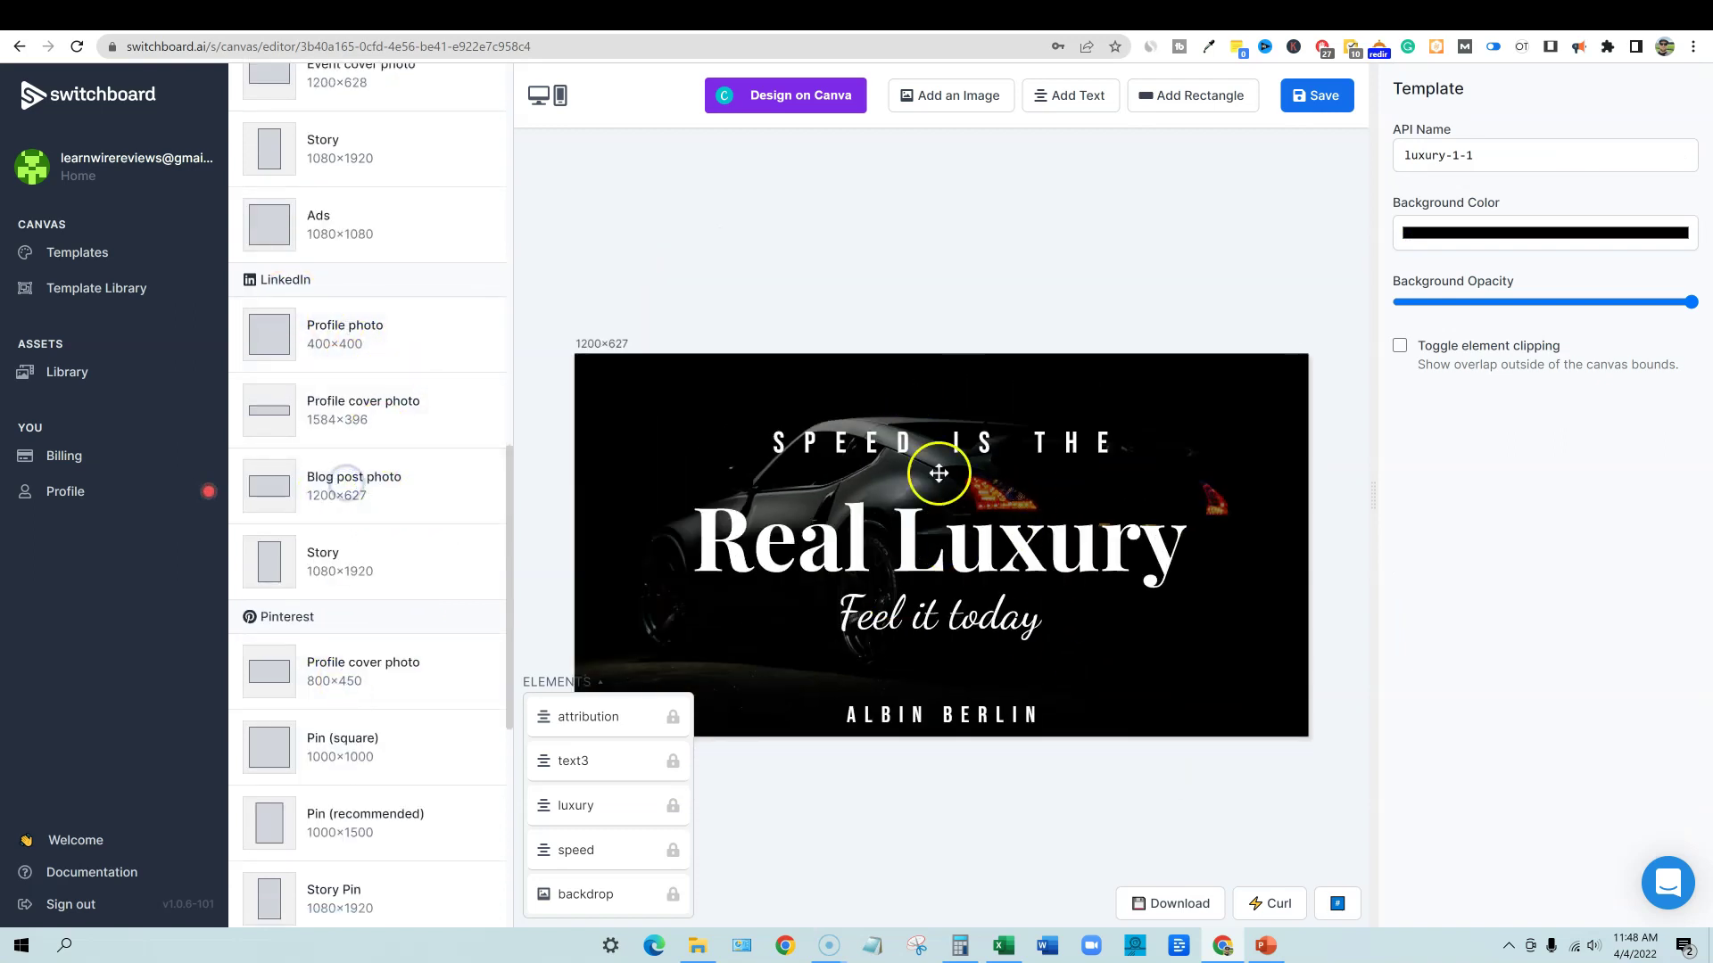
- Preview the template in the Pinterest profile cover photo, square pin and recommended 1000×1500 pin sizes
{"action": "scroll", "coordinate": [368, 681], "scroll_direction": "down", "scroll_amount": 3}
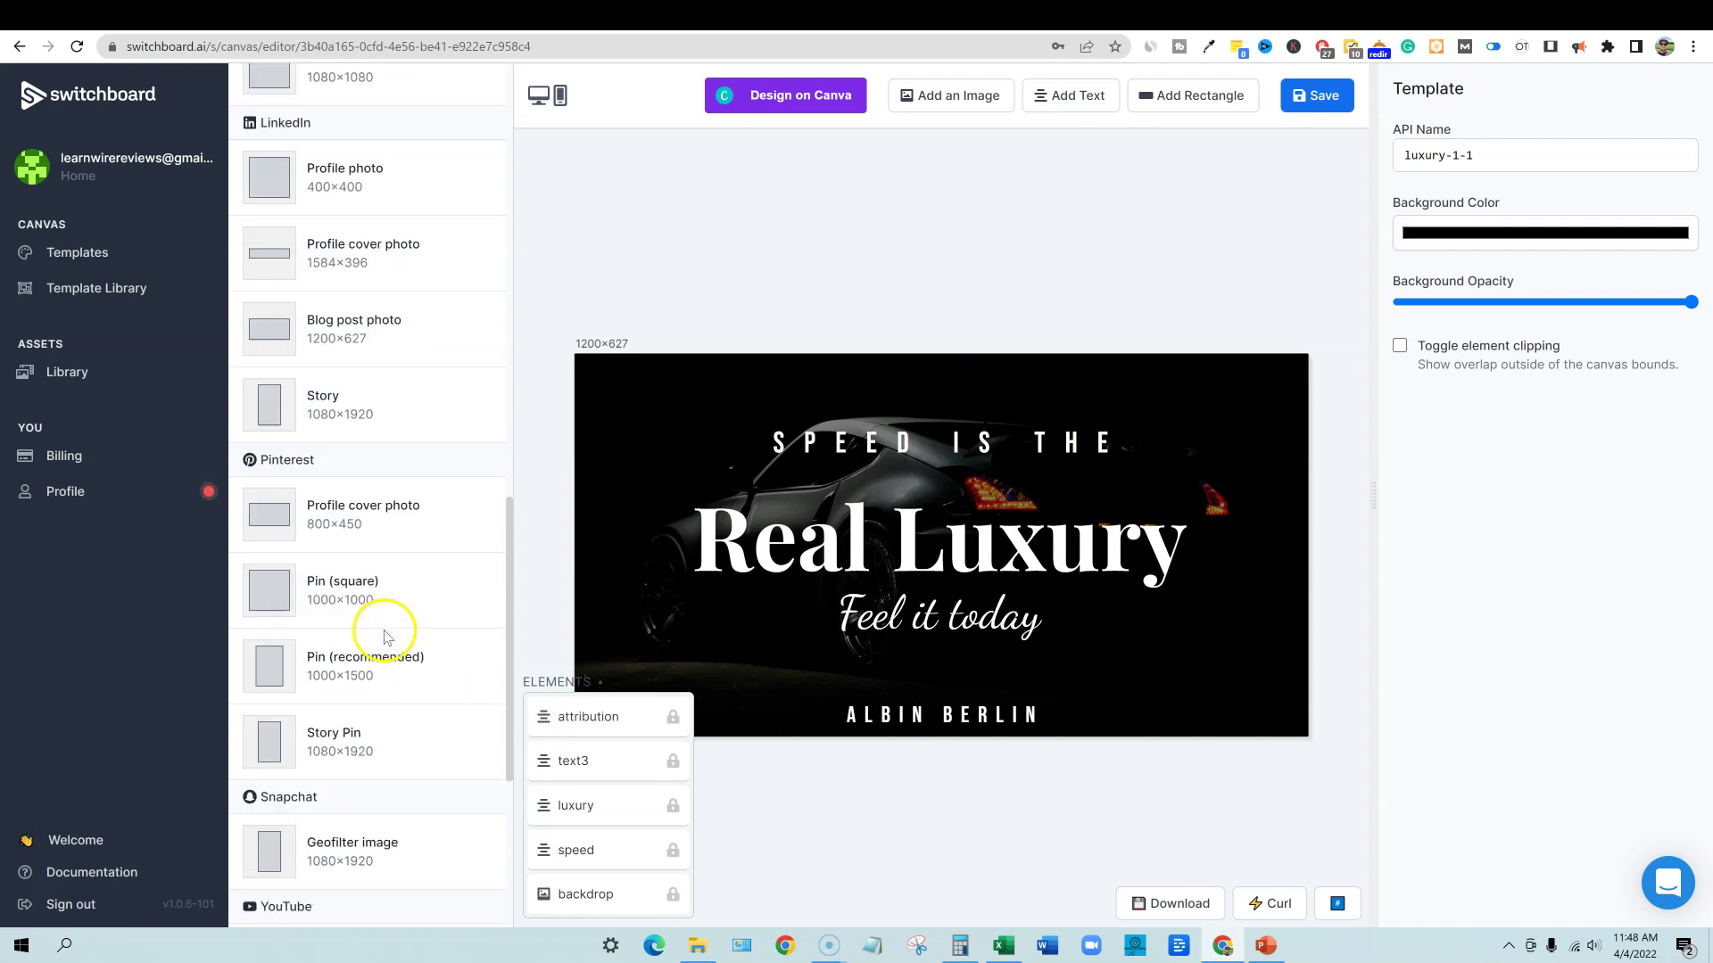
{"action": "left_click", "coordinate": [372, 413]}
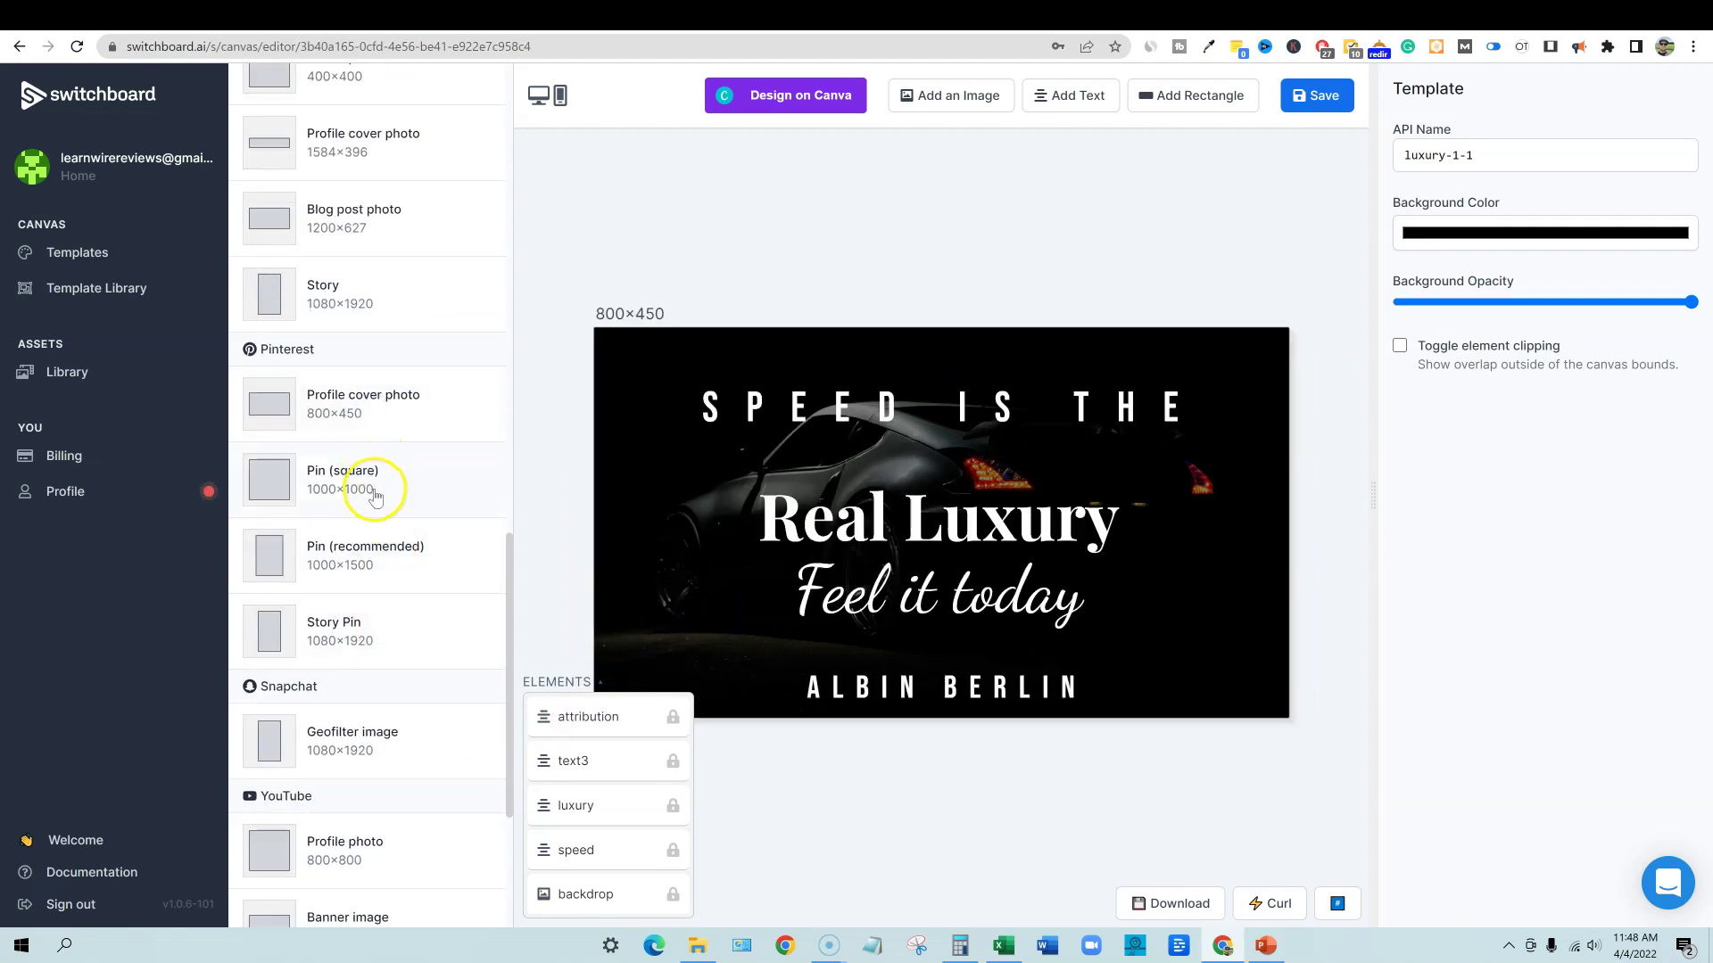
{"action": "left_click", "coordinate": [374, 480]}
{"action": "left_click", "coordinate": [371, 551]}
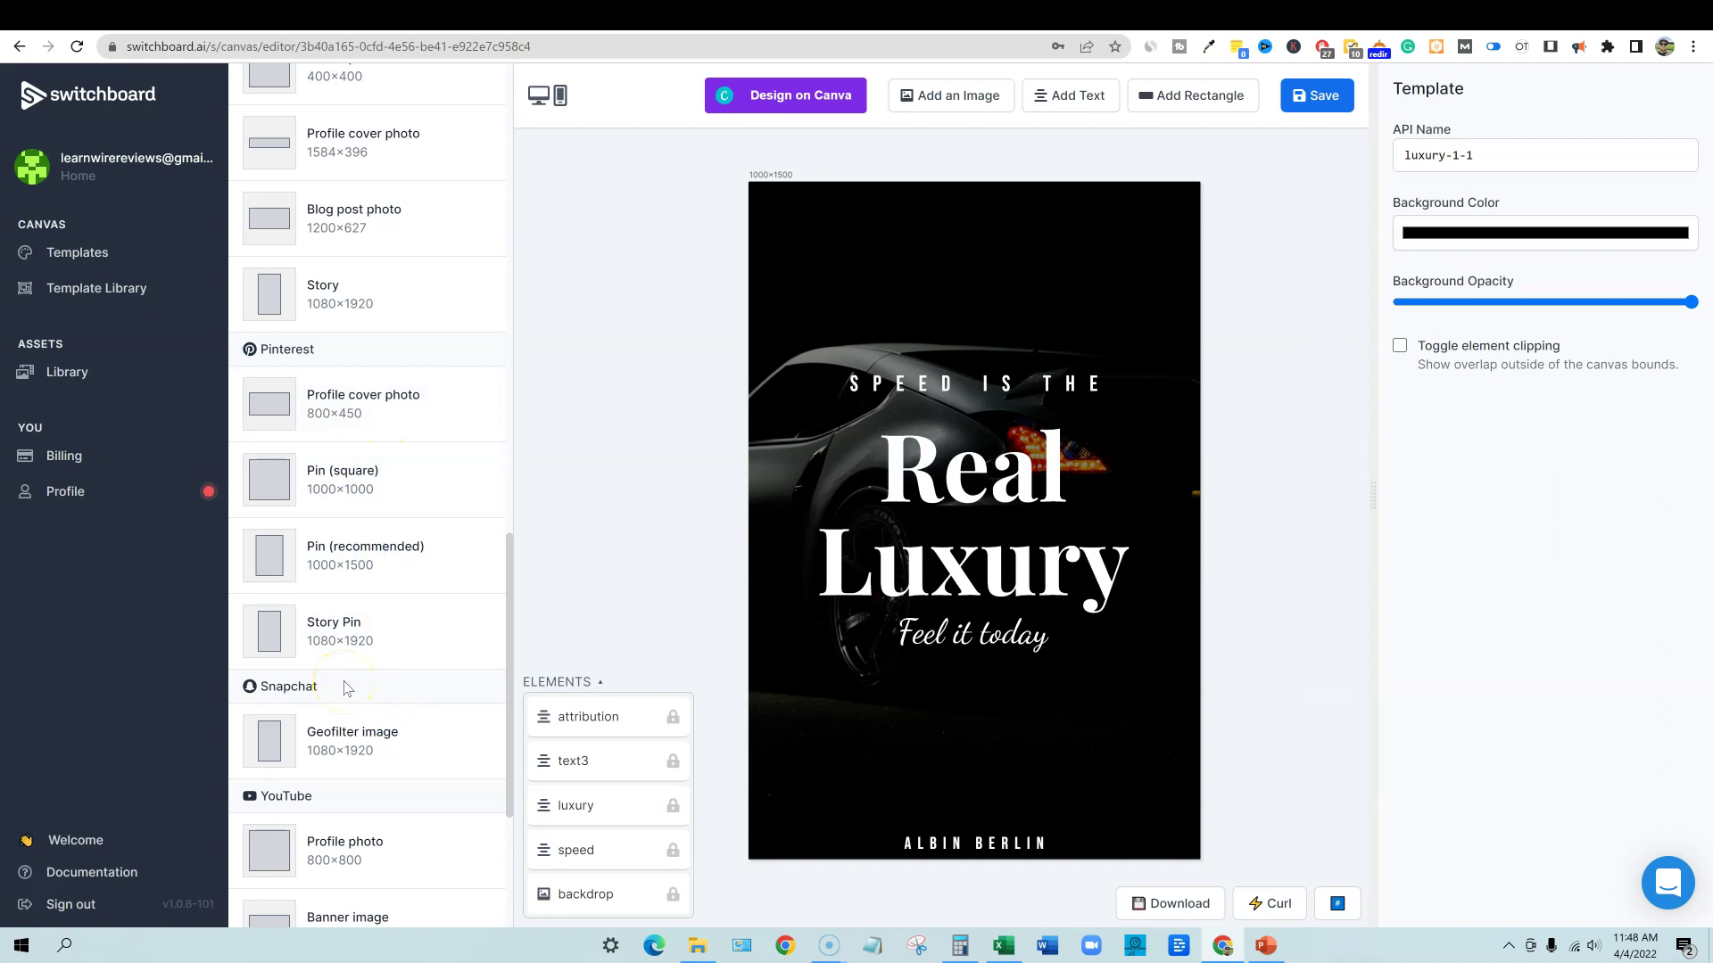
- Preview the template in the A5 paper size and the YouTube thumbnail, profile photo and 2048×1152 banner sizes
{"action": "scroll", "coordinate": [351, 685], "scroll_direction": "down", "scroll_amount": 3}
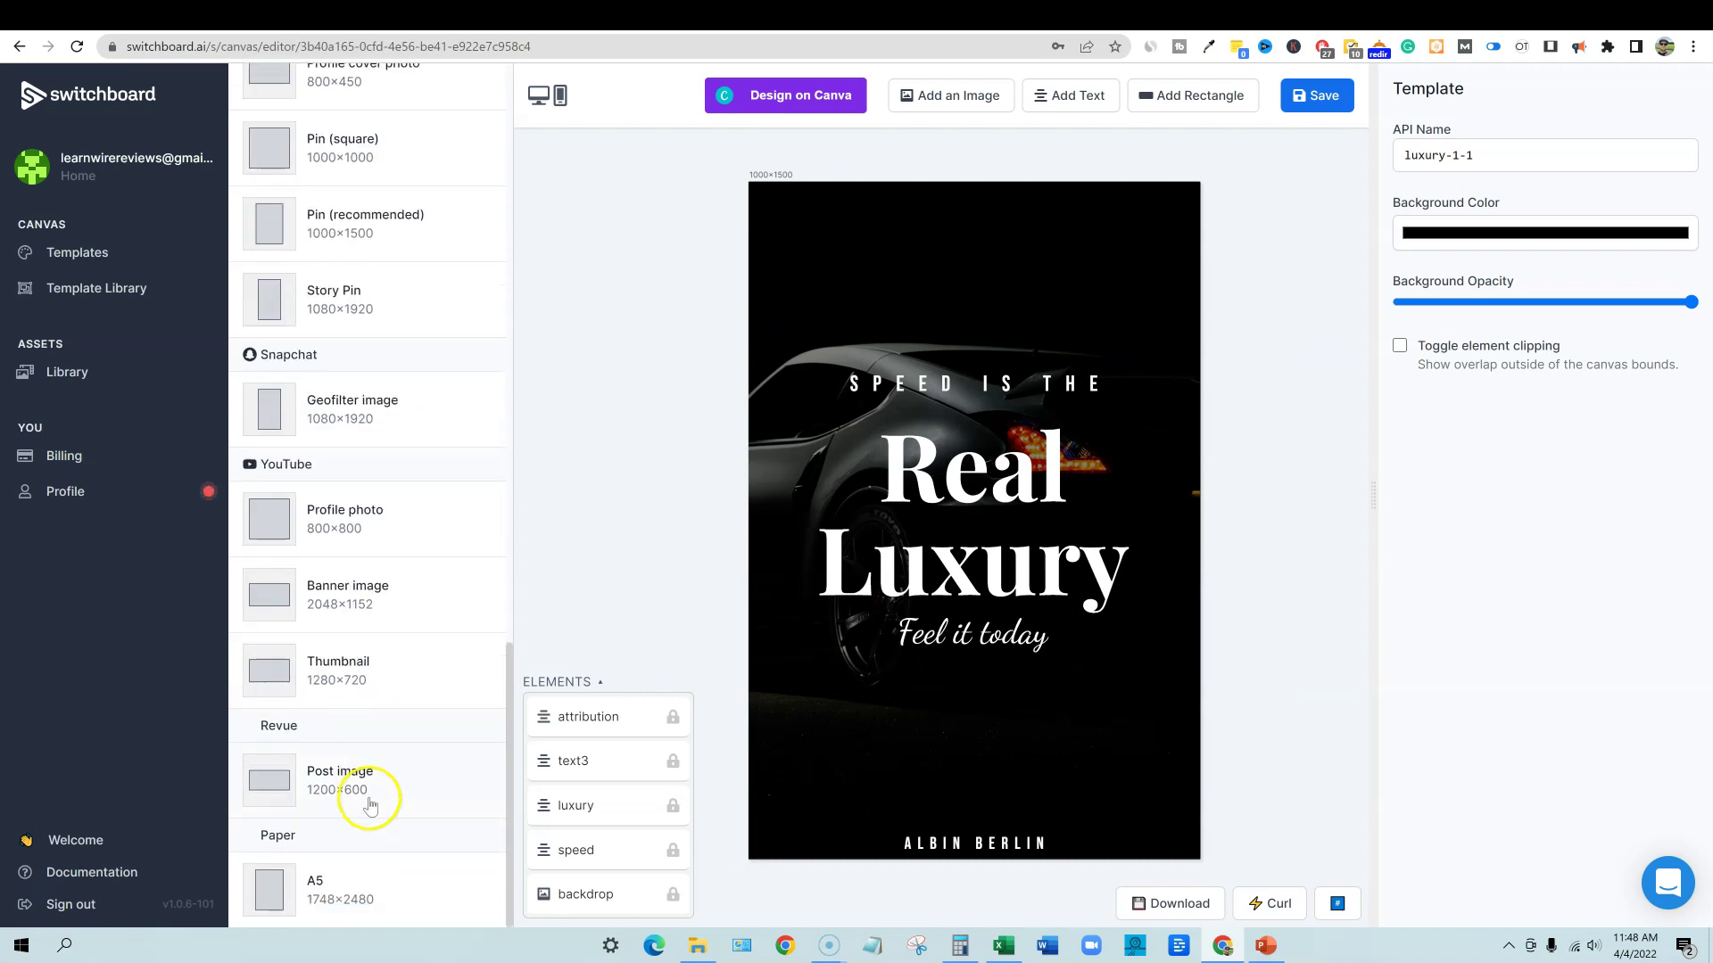
{"action": "left_click", "coordinate": [339, 887]}
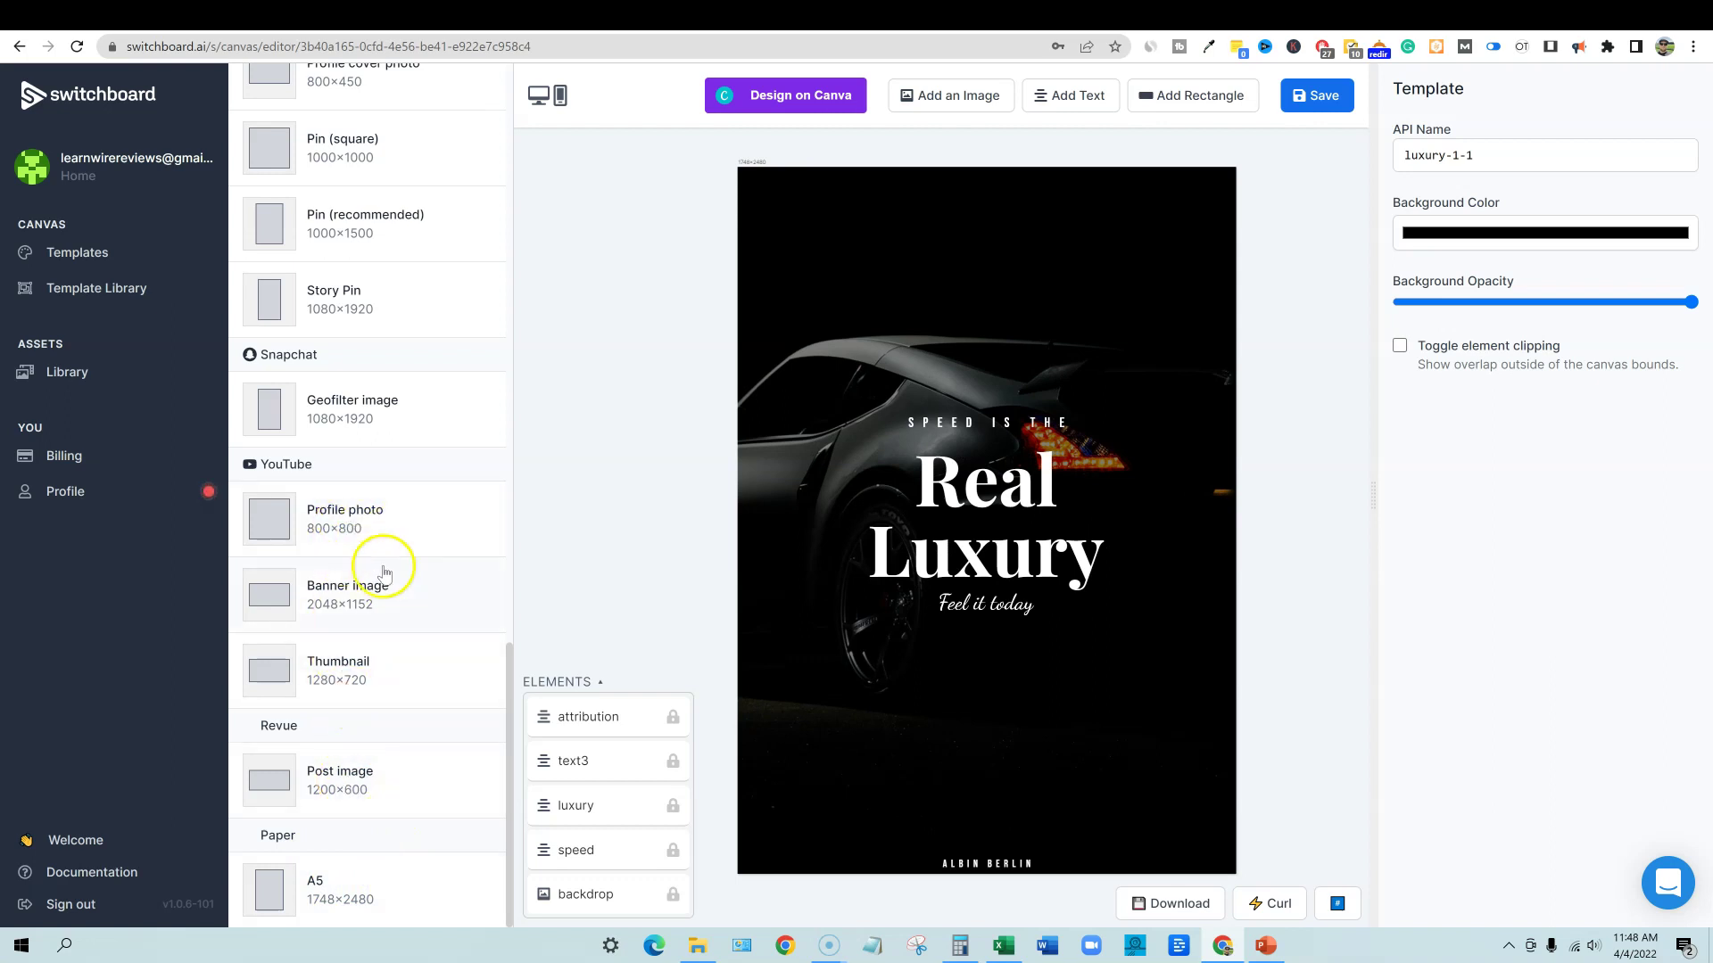
{"action": "left_click", "coordinate": [349, 684]}
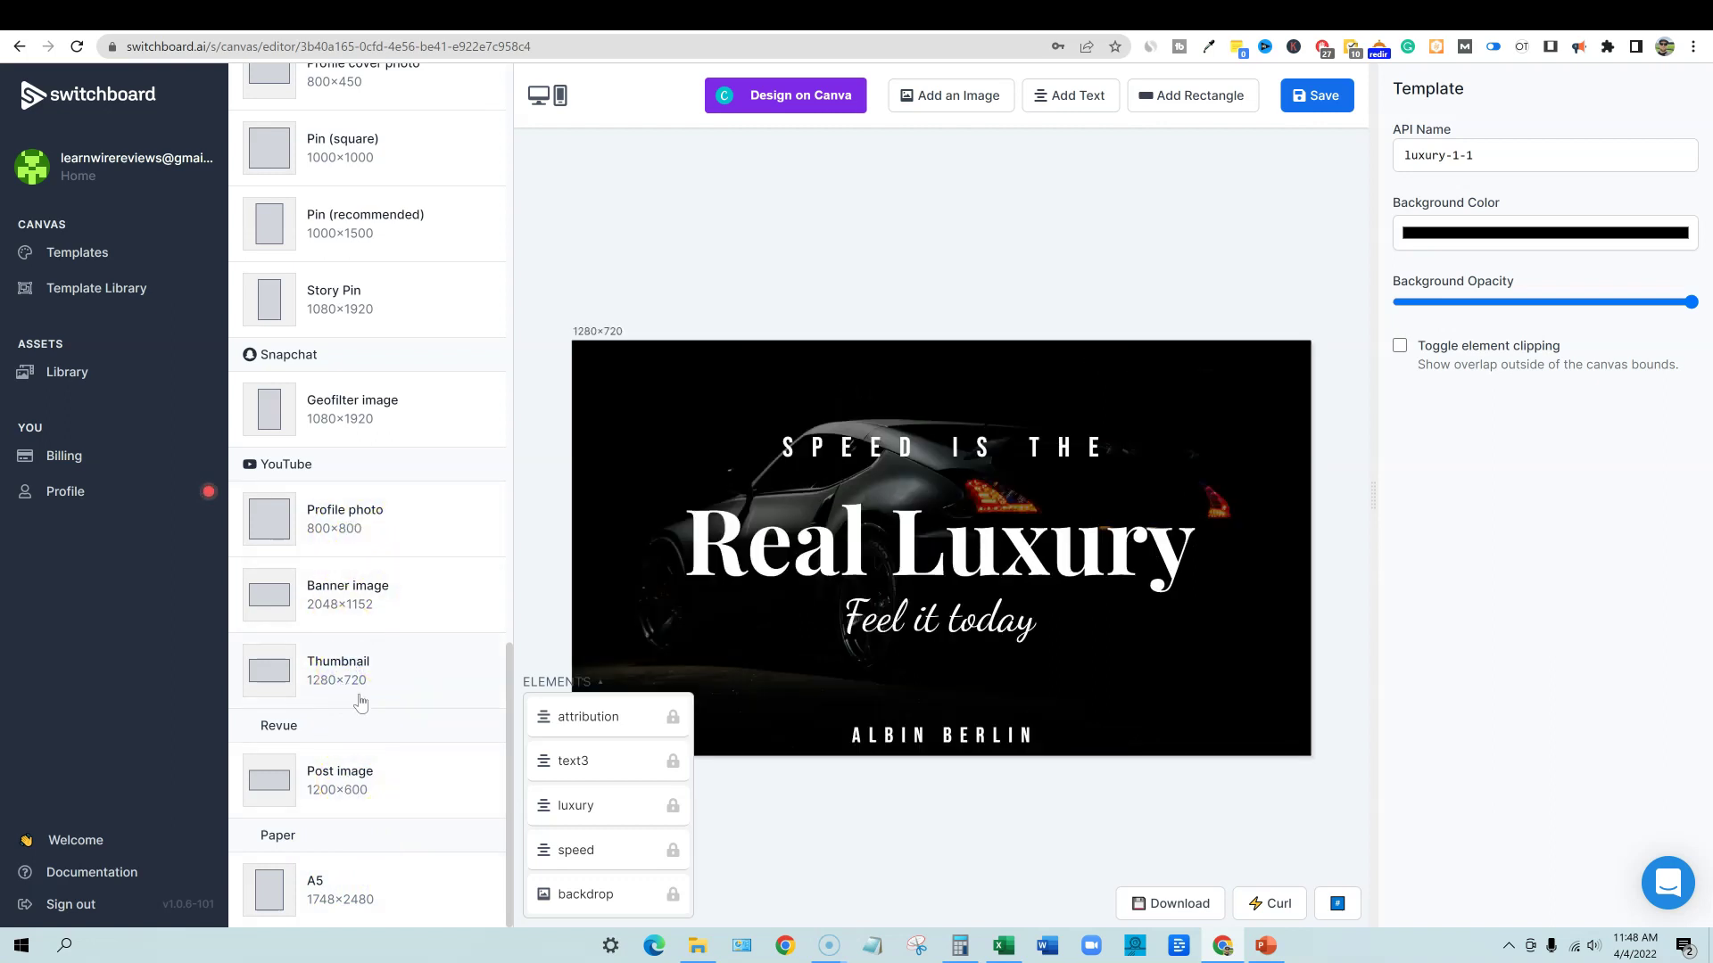
{"action": "left_click", "coordinate": [348, 520]}
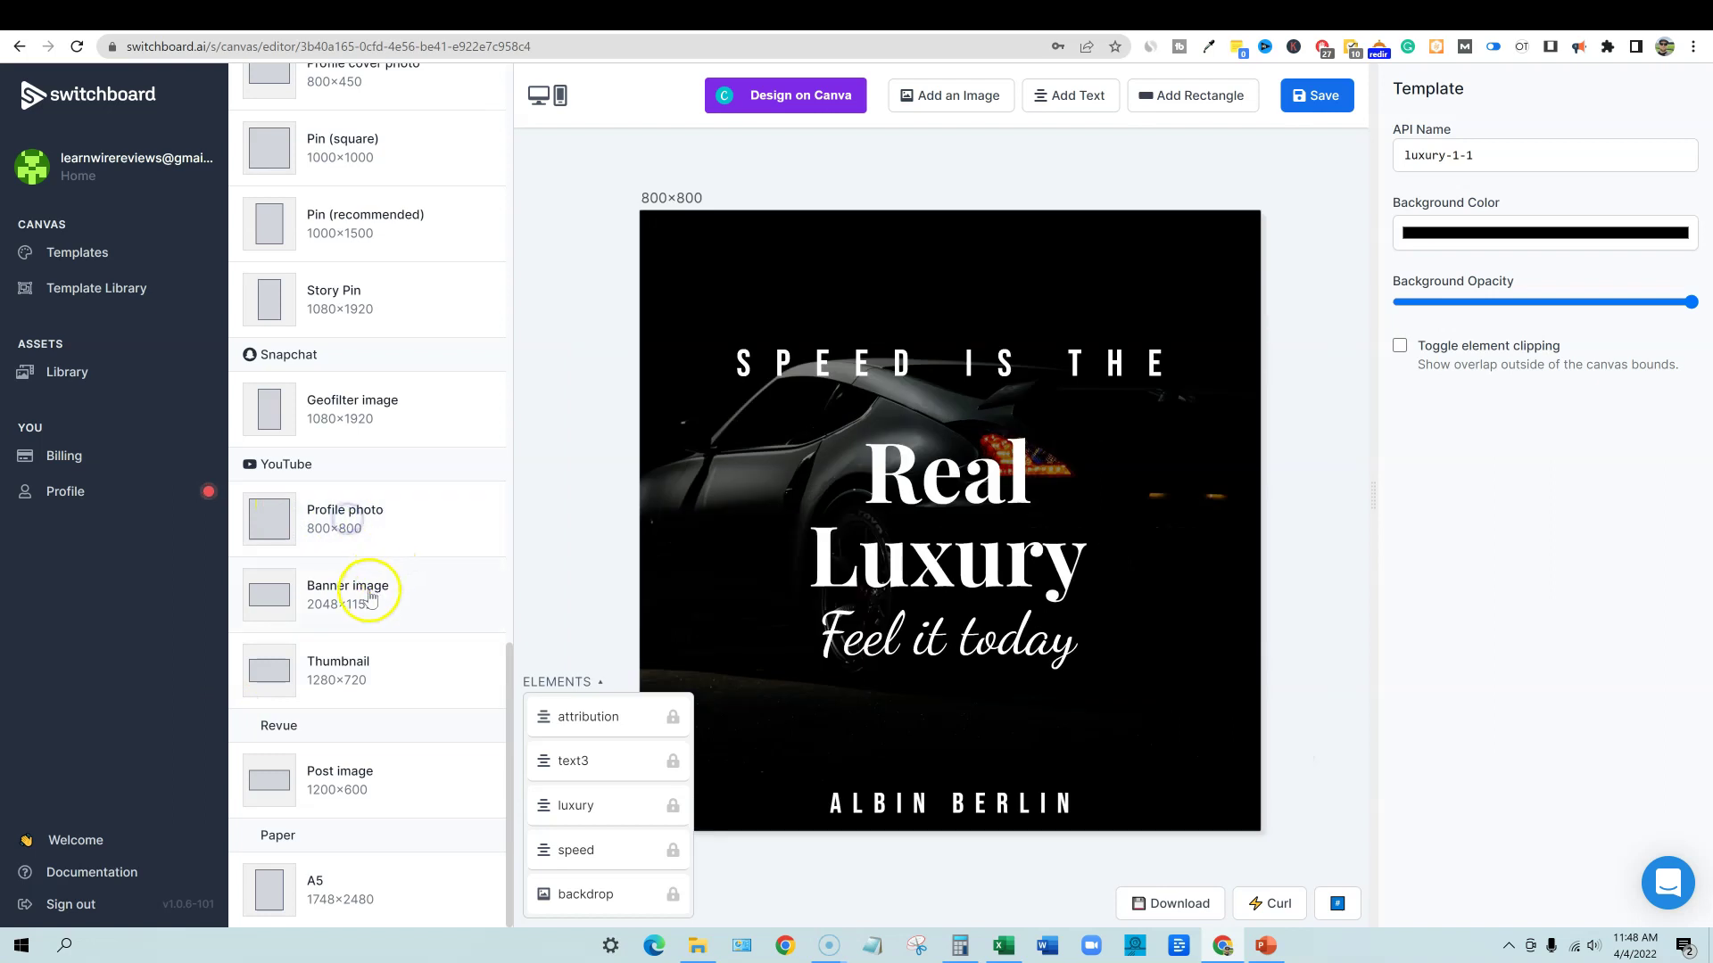
{"action": "left_click", "coordinate": [371, 596]}
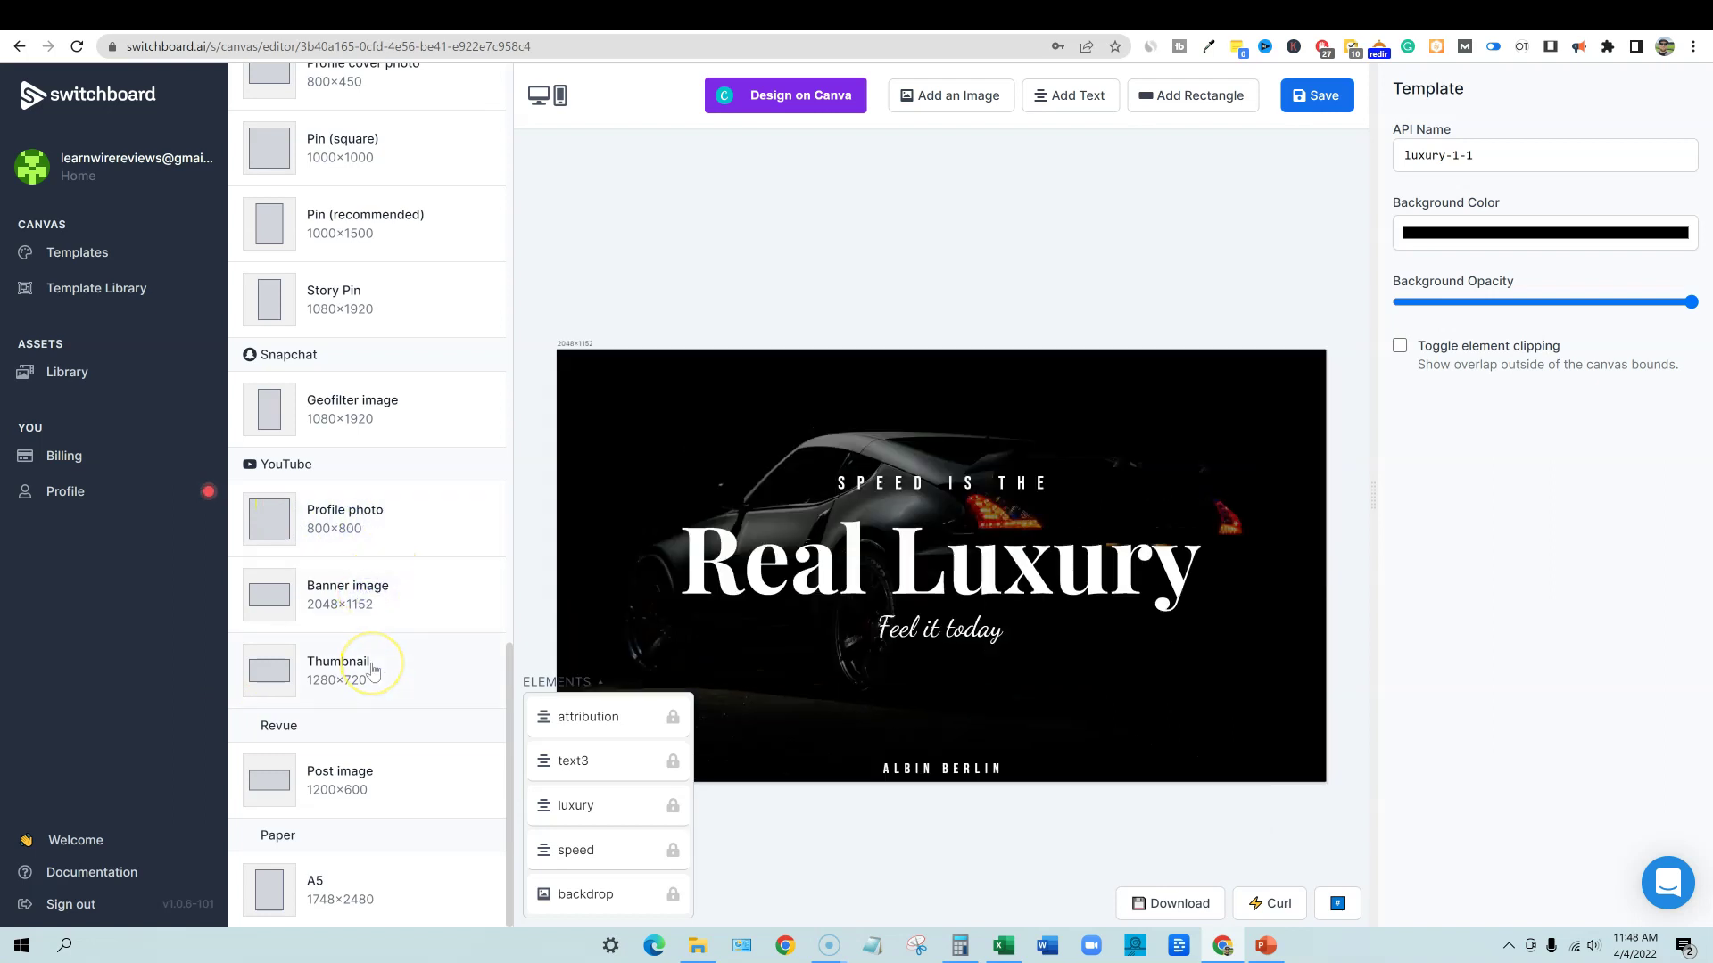
- Enlarge the "Real Luxury" text box on the 2048×1152 banner to about 2263×561 px and shift it upward
{"action": "left_click", "coordinate": [707, 579]}
{"action": "left_click", "coordinate": [667, 500]}
{"action": "left_click", "coordinate": [693, 518]}
{"action": "left_click_drag", "start_coordinate": [671, 497], "coordinate": [463, 319]}
{"action": "left_click", "coordinate": [698, 447]}
- Raise the font size of the "Real Luxury" text to 65
{"action": "scroll", "coordinate": [1590, 665], "scroll_direction": "down", "scroll_amount": 4}
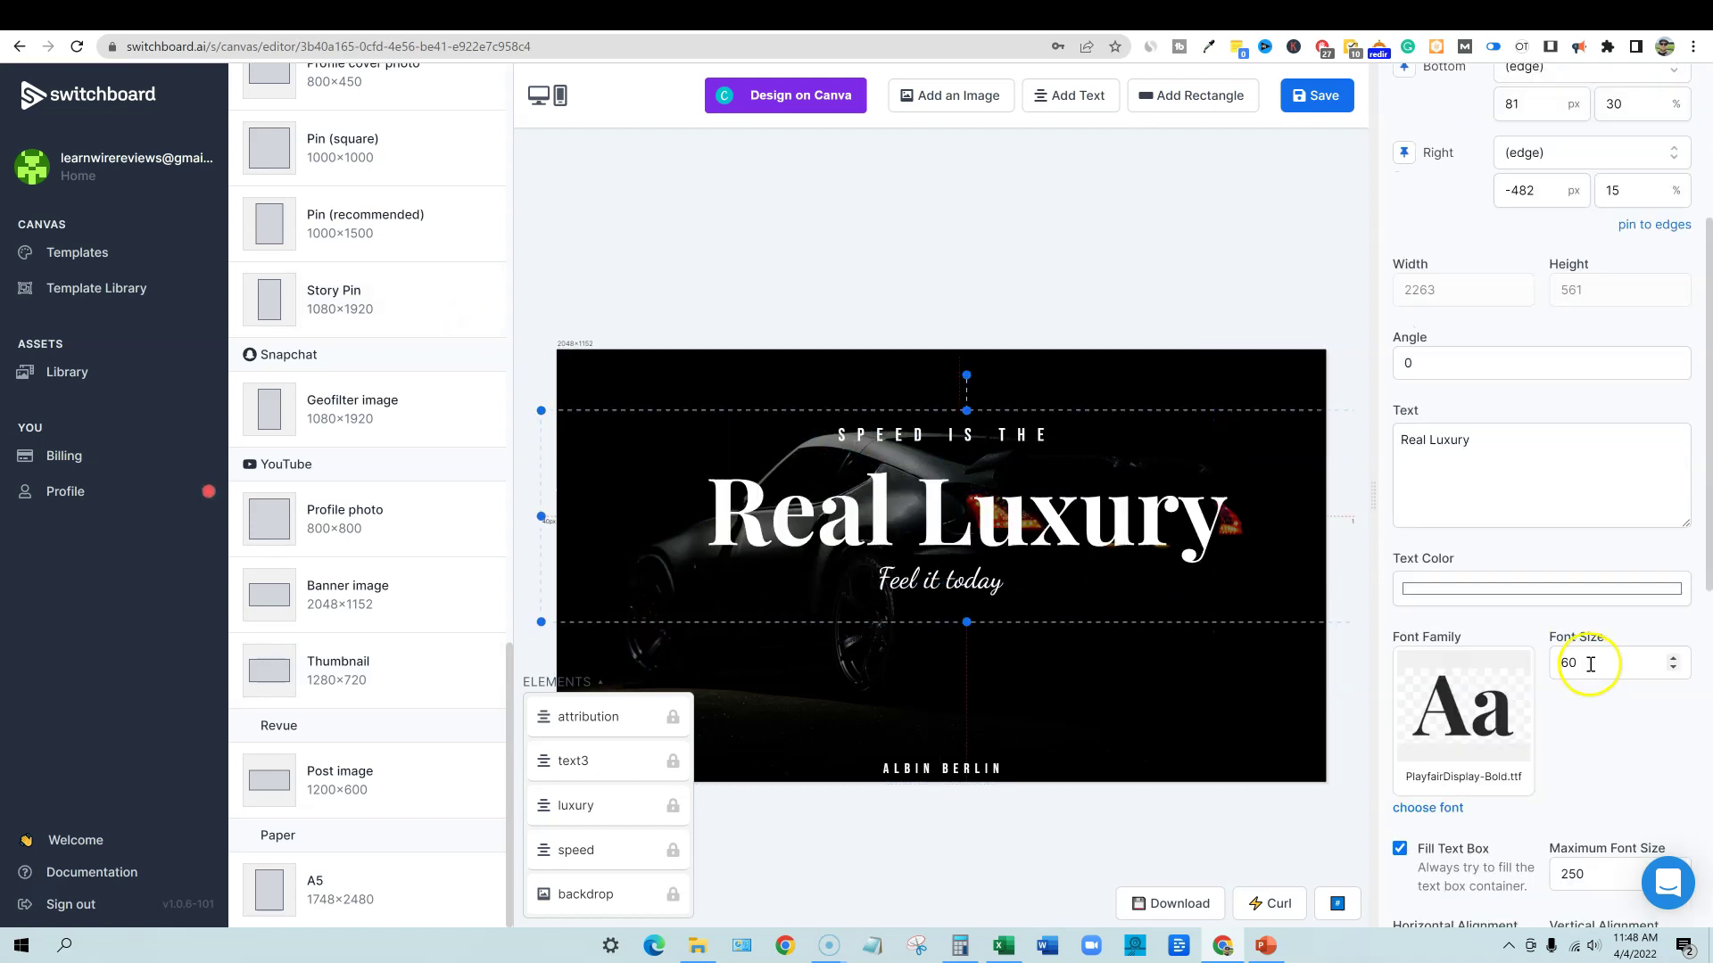
{"action": "left_click", "coordinate": [1677, 658]}
{"action": "left_click", "coordinate": [1677, 658]}
{"action": "left_click", "coordinate": [1677, 657]}
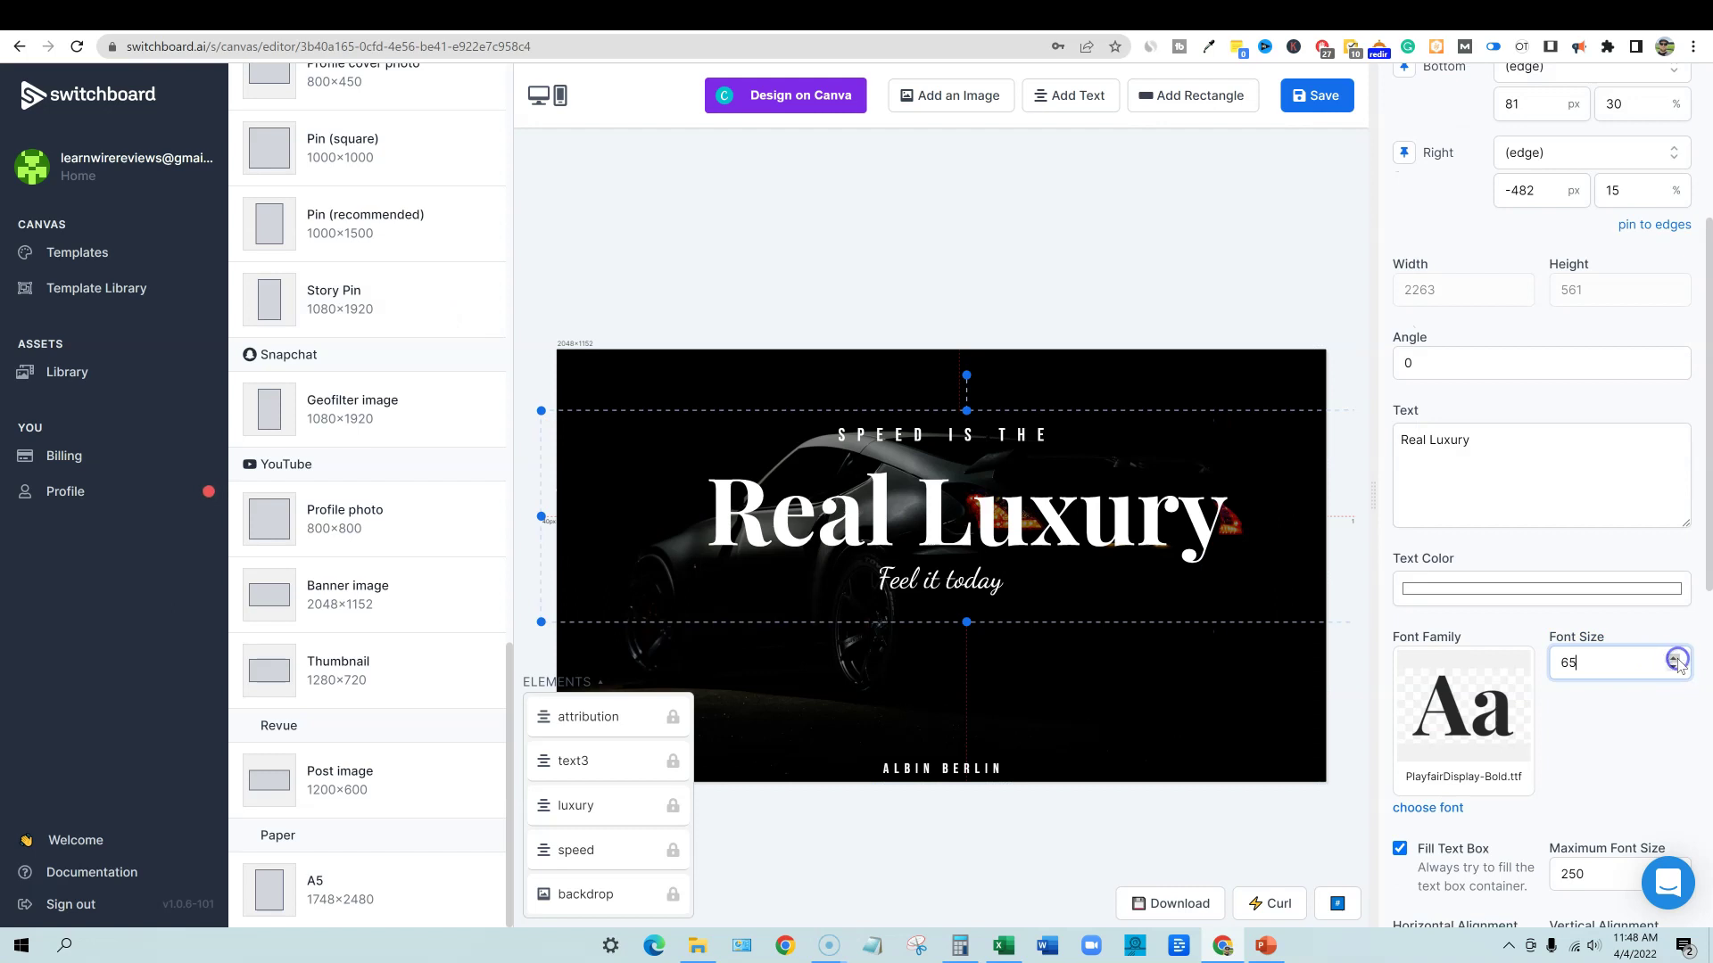
- Try to replace the backdrop image with the Unsplash mountain lake photo T7K4aEPoGGk
{"action": "left_click", "coordinate": [979, 833]}
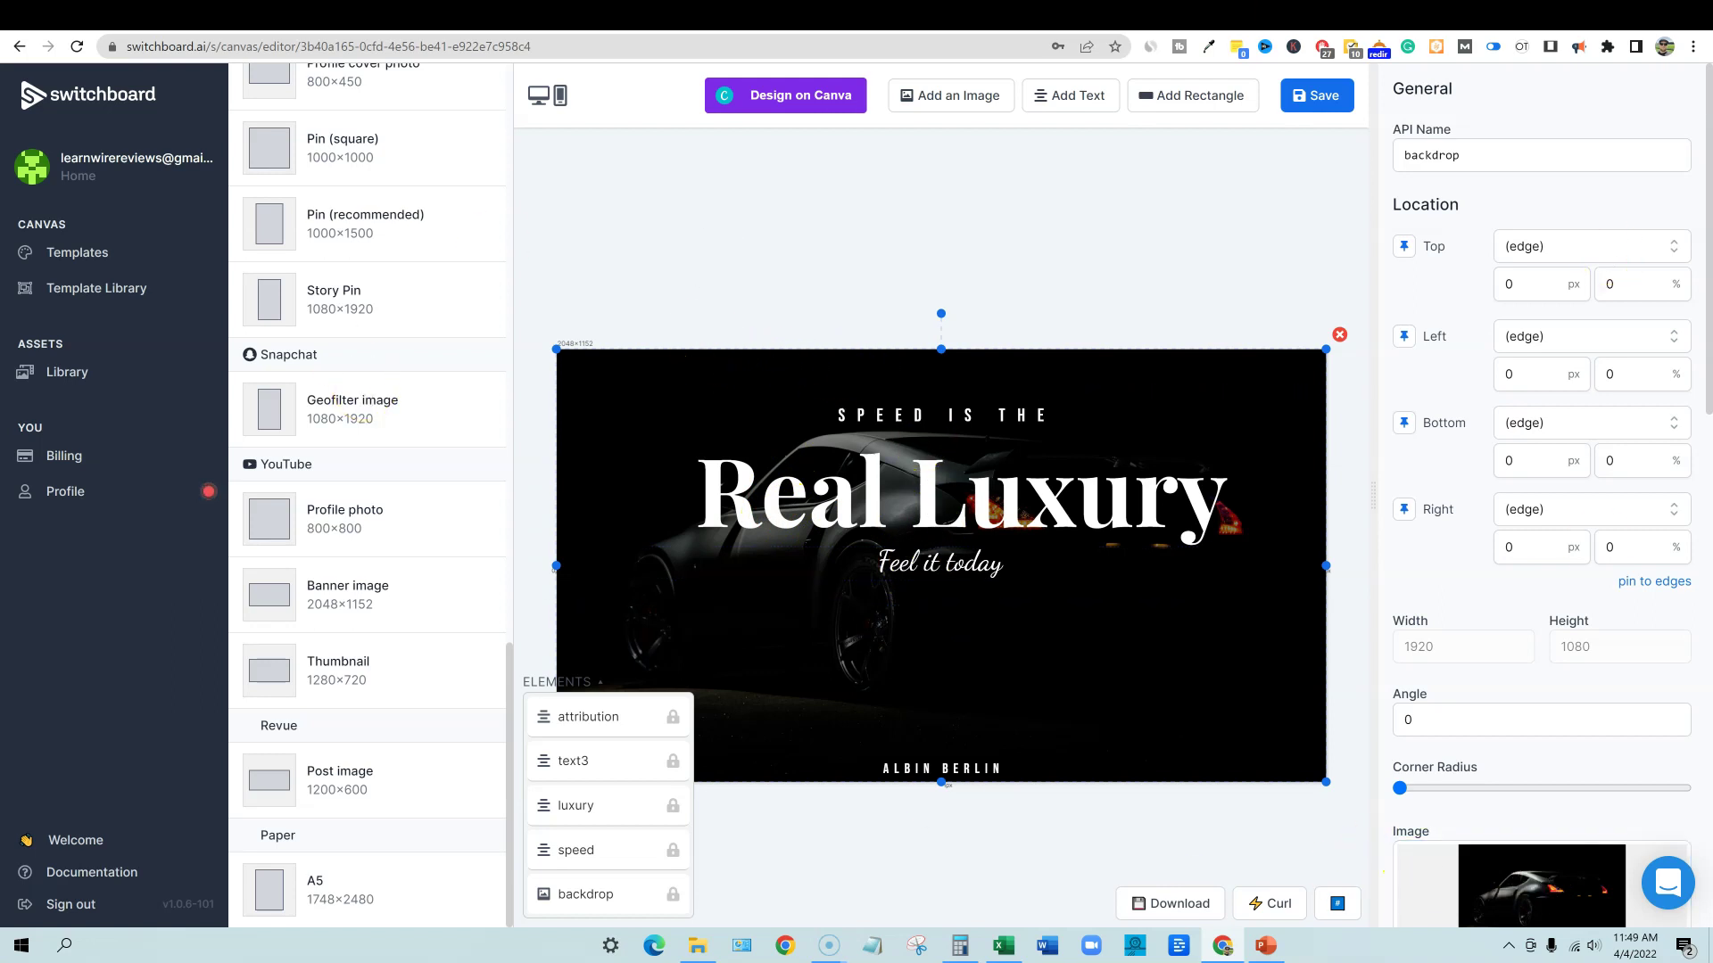
{"action": "left_click", "coordinate": [1543, 906]}
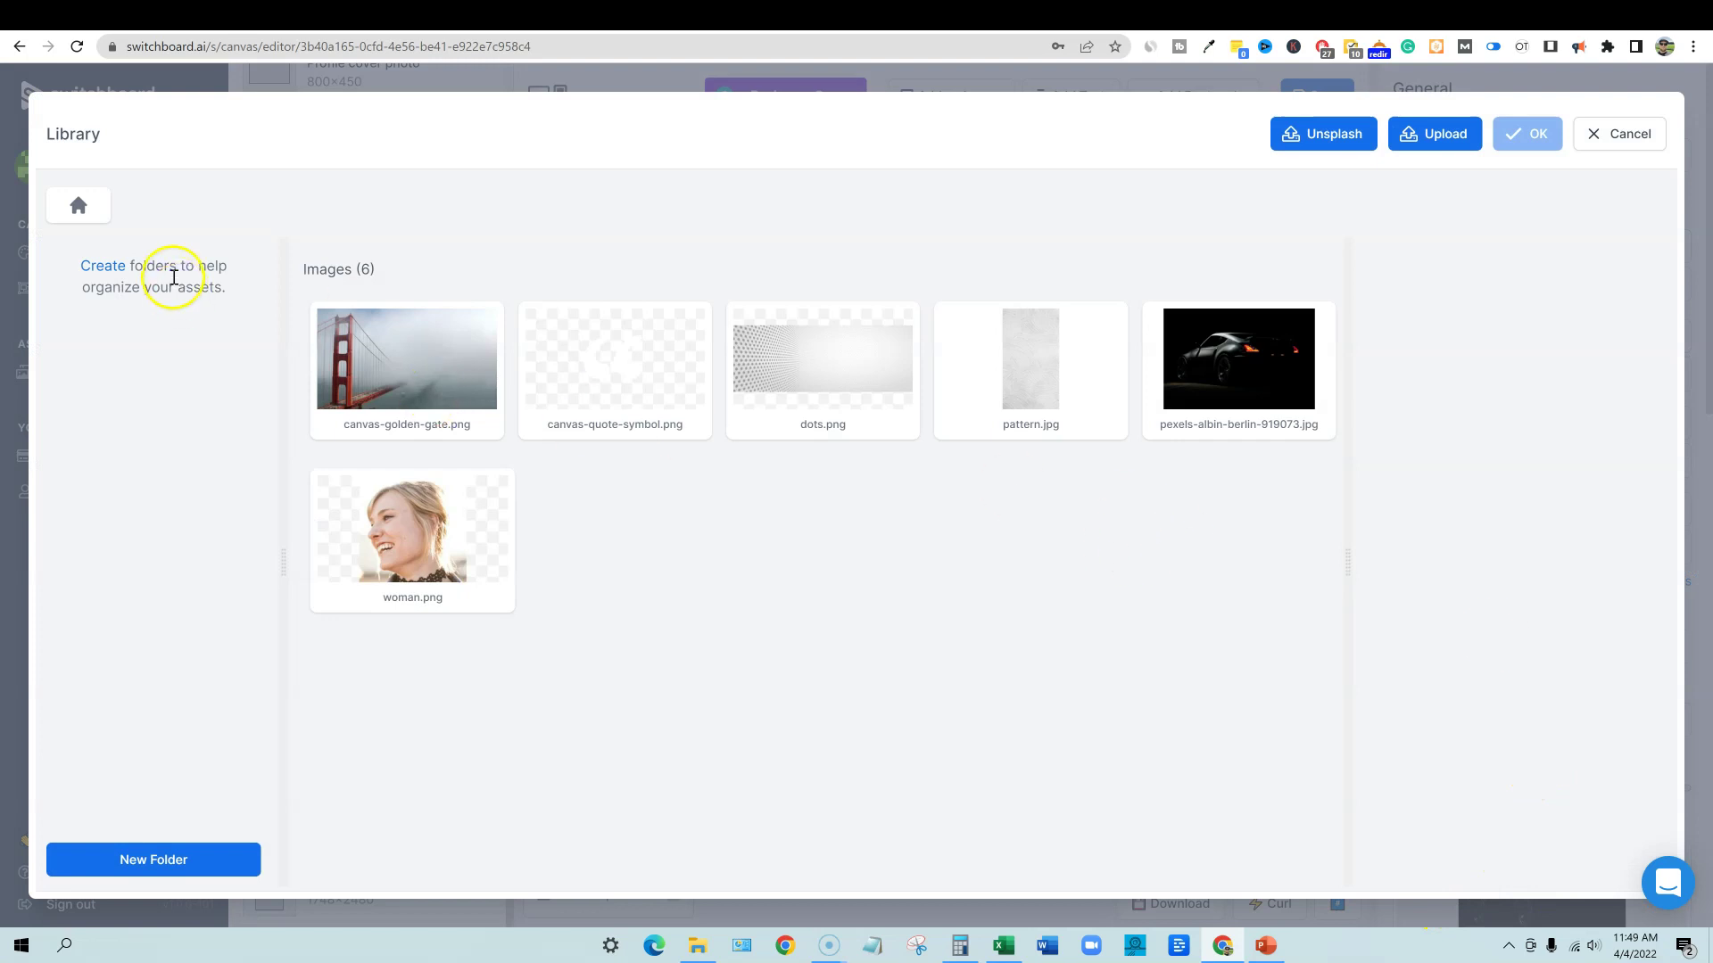
{"action": "left_click", "coordinate": [1323, 134]}
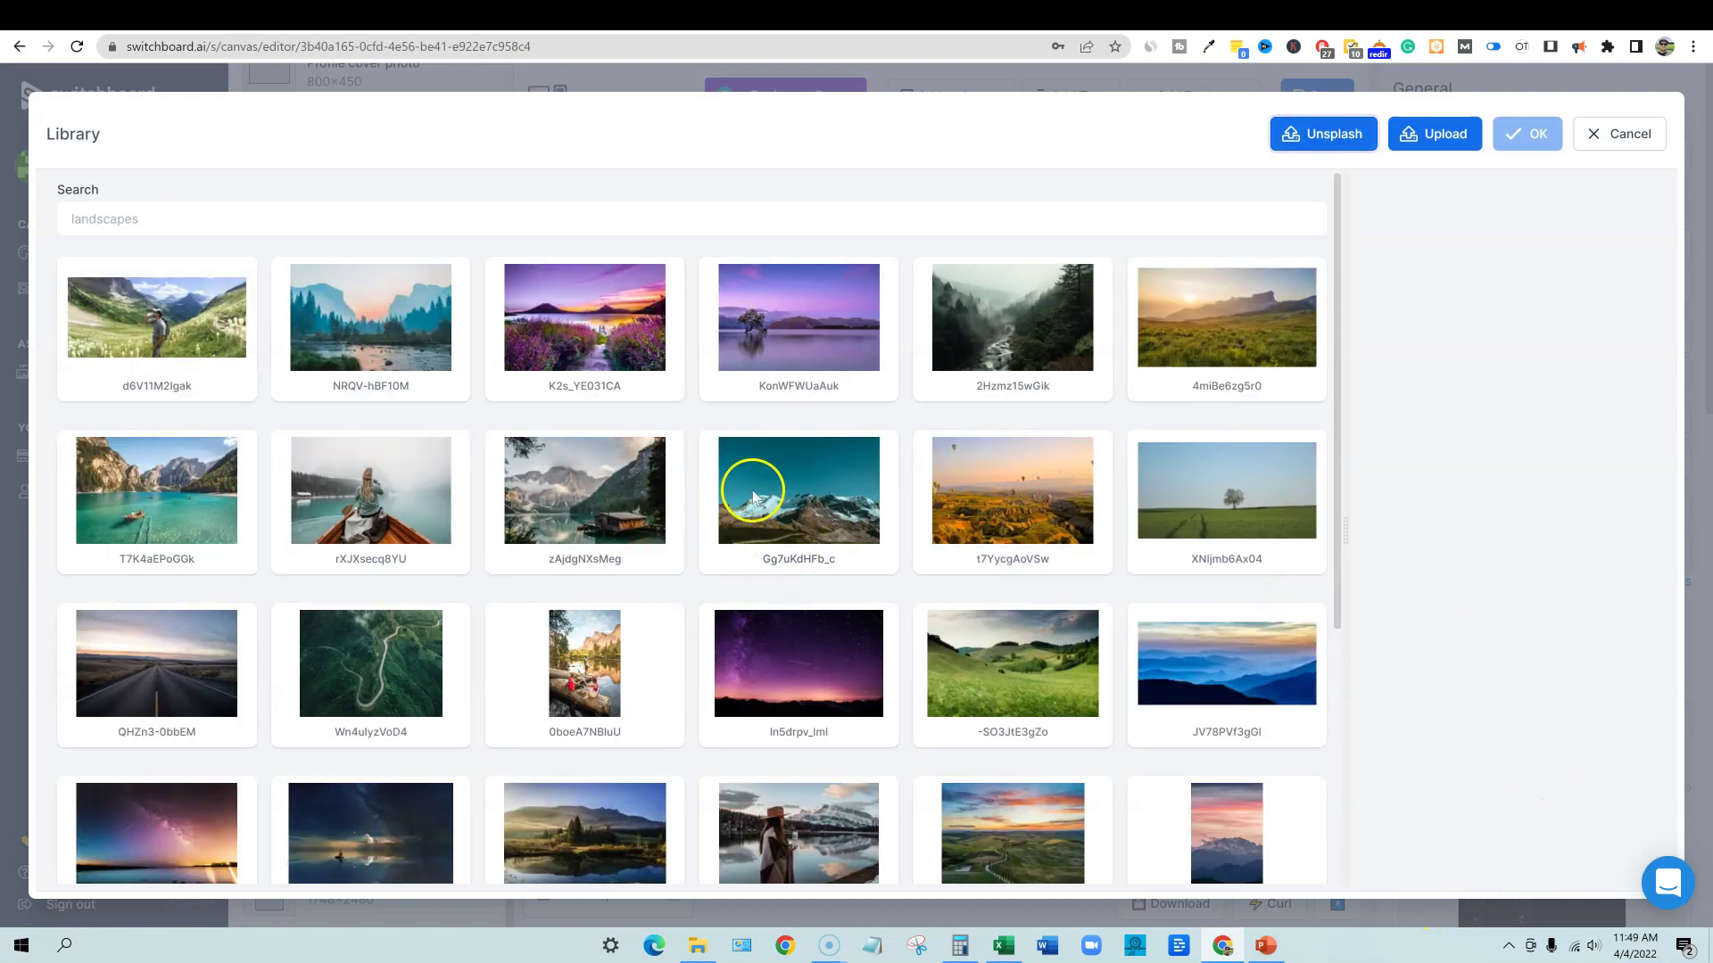
{"action": "left_click", "coordinate": [168, 506]}
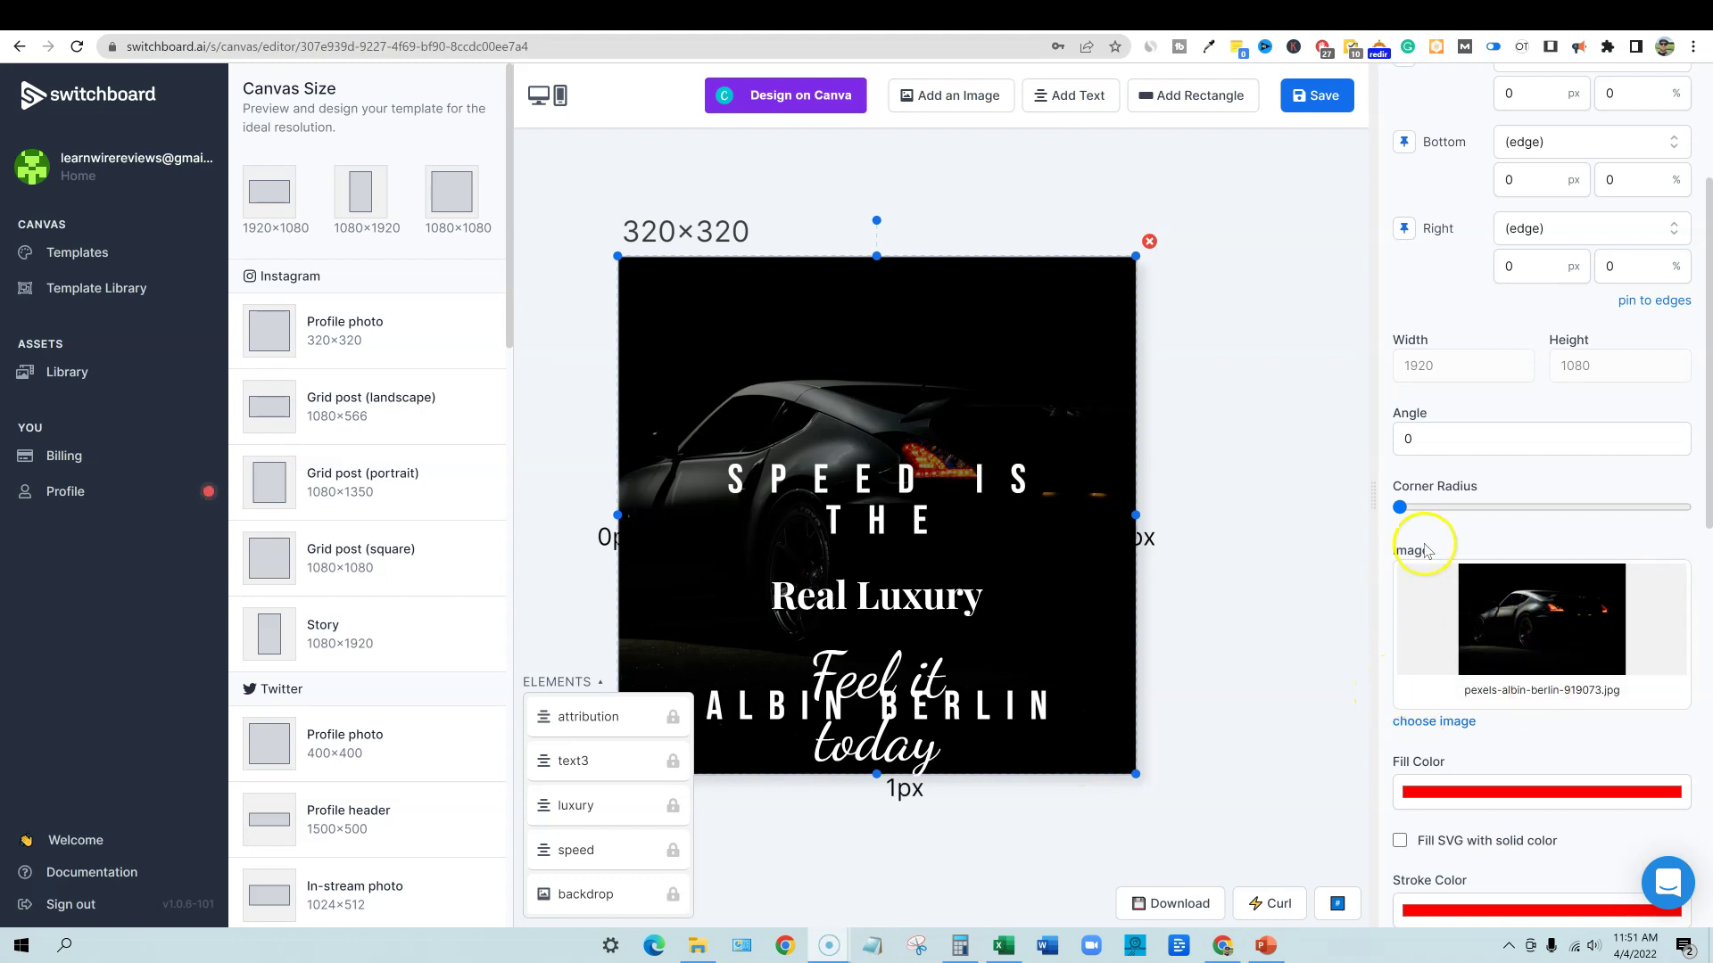
- Upload the downloaded Unsplash mountain lake photo T7K4aEPoGGk from the computer and use it as the backdrop image
{"action": "left_click", "coordinate": [1519, 624]}
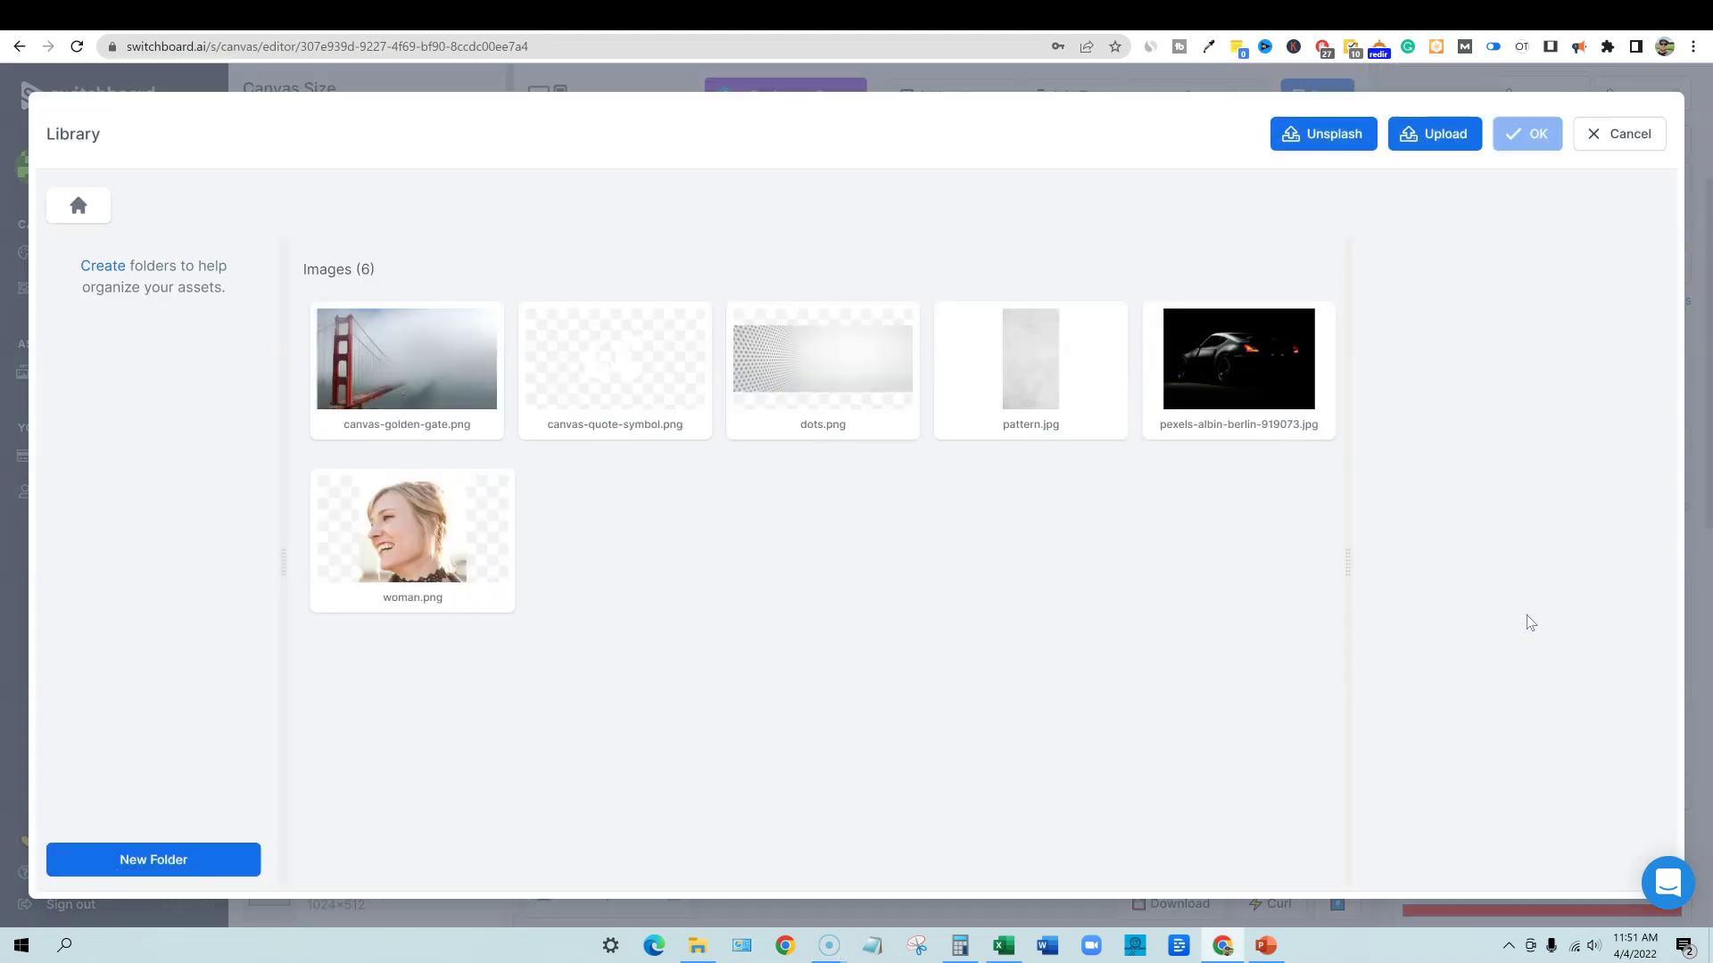
{"action": "left_click", "coordinate": [1451, 140]}
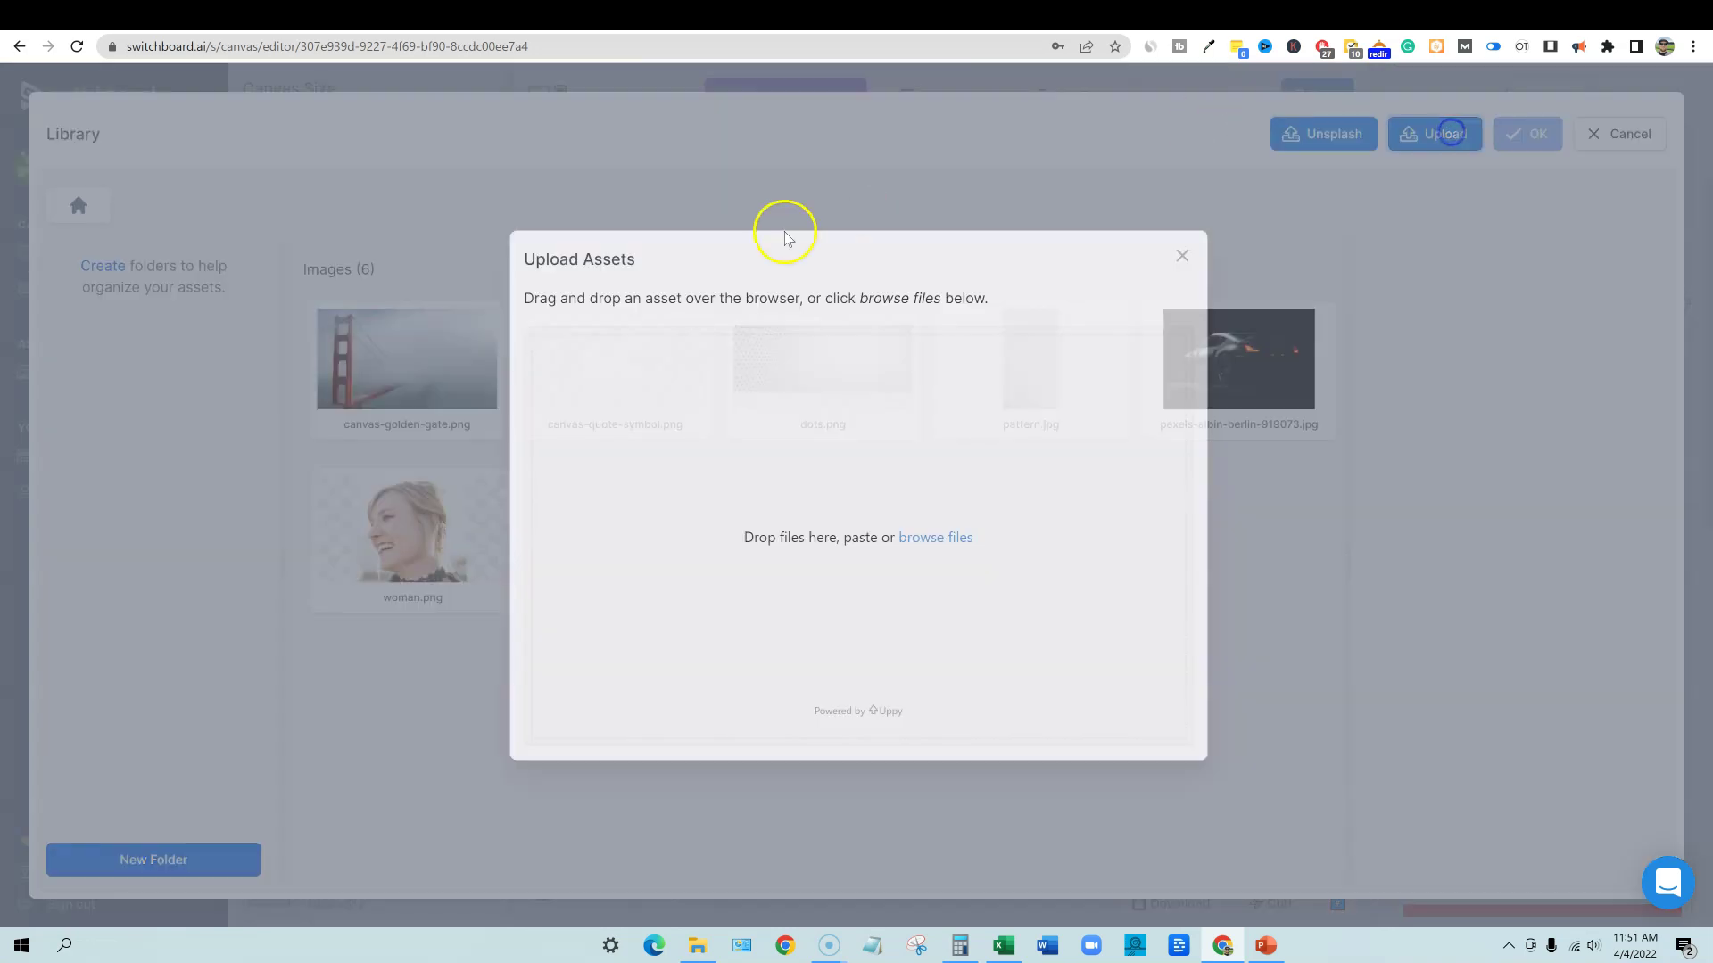
{"action": "left_click", "coordinate": [917, 538]}
{"action": "left_click", "coordinate": [869, 633]}
{"action": "left_click", "coordinate": [598, 716]}
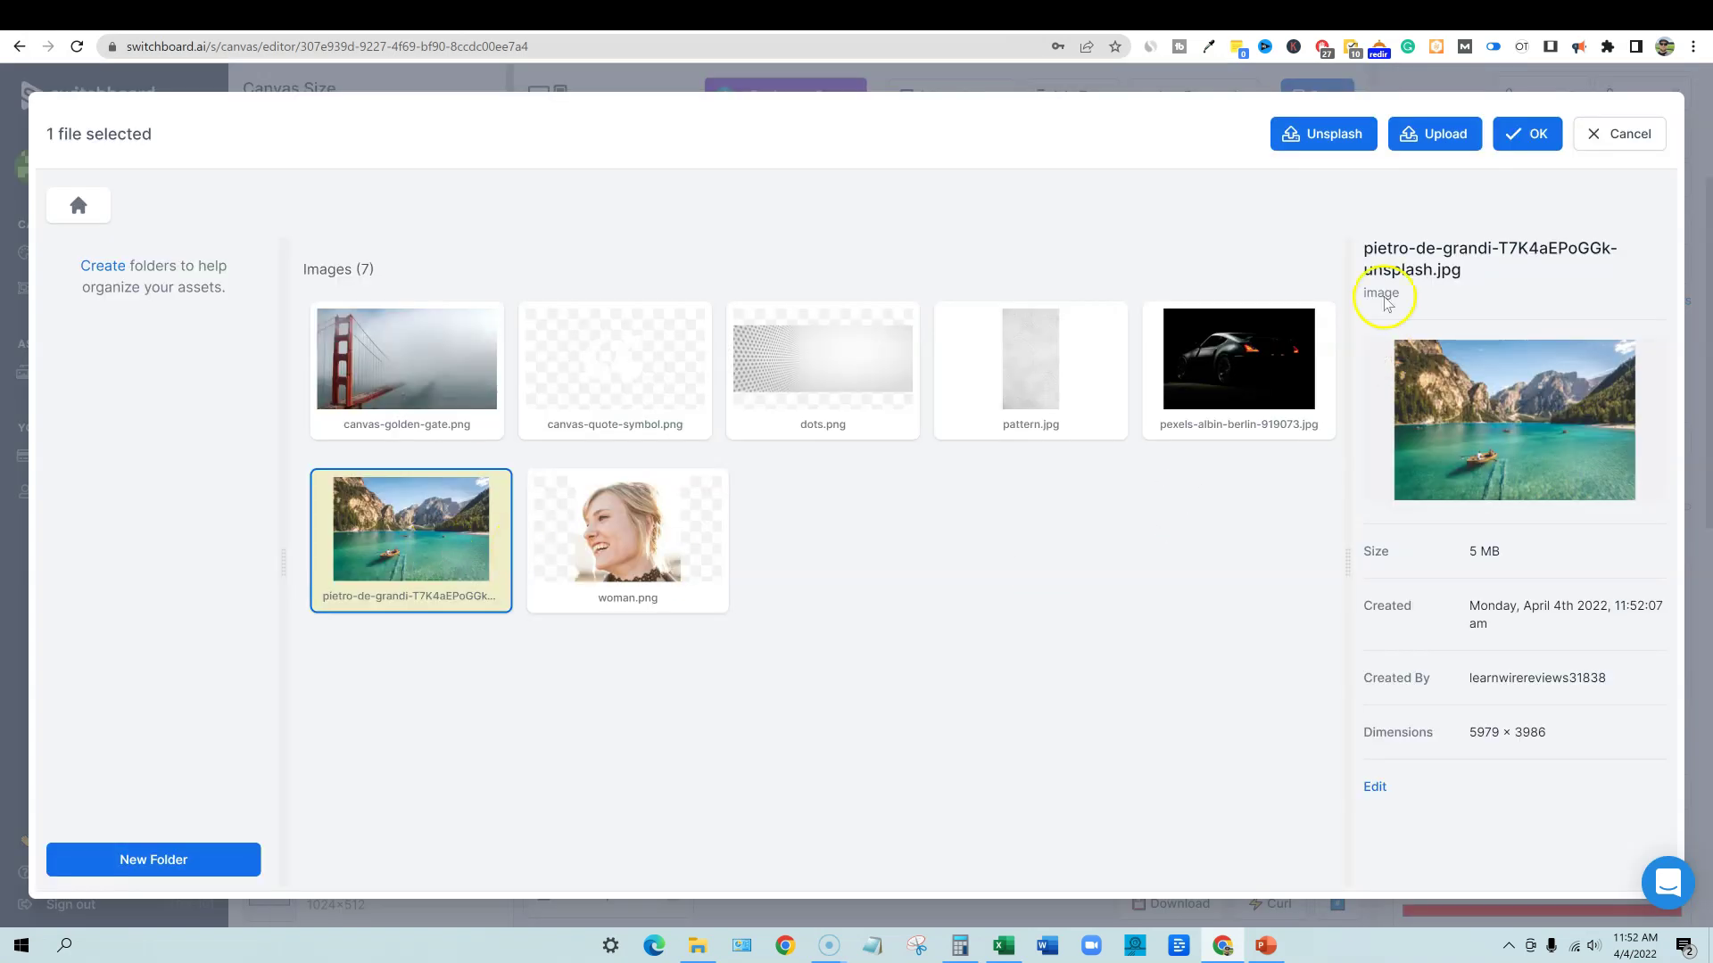
{"action": "left_click", "coordinate": [1525, 136]}
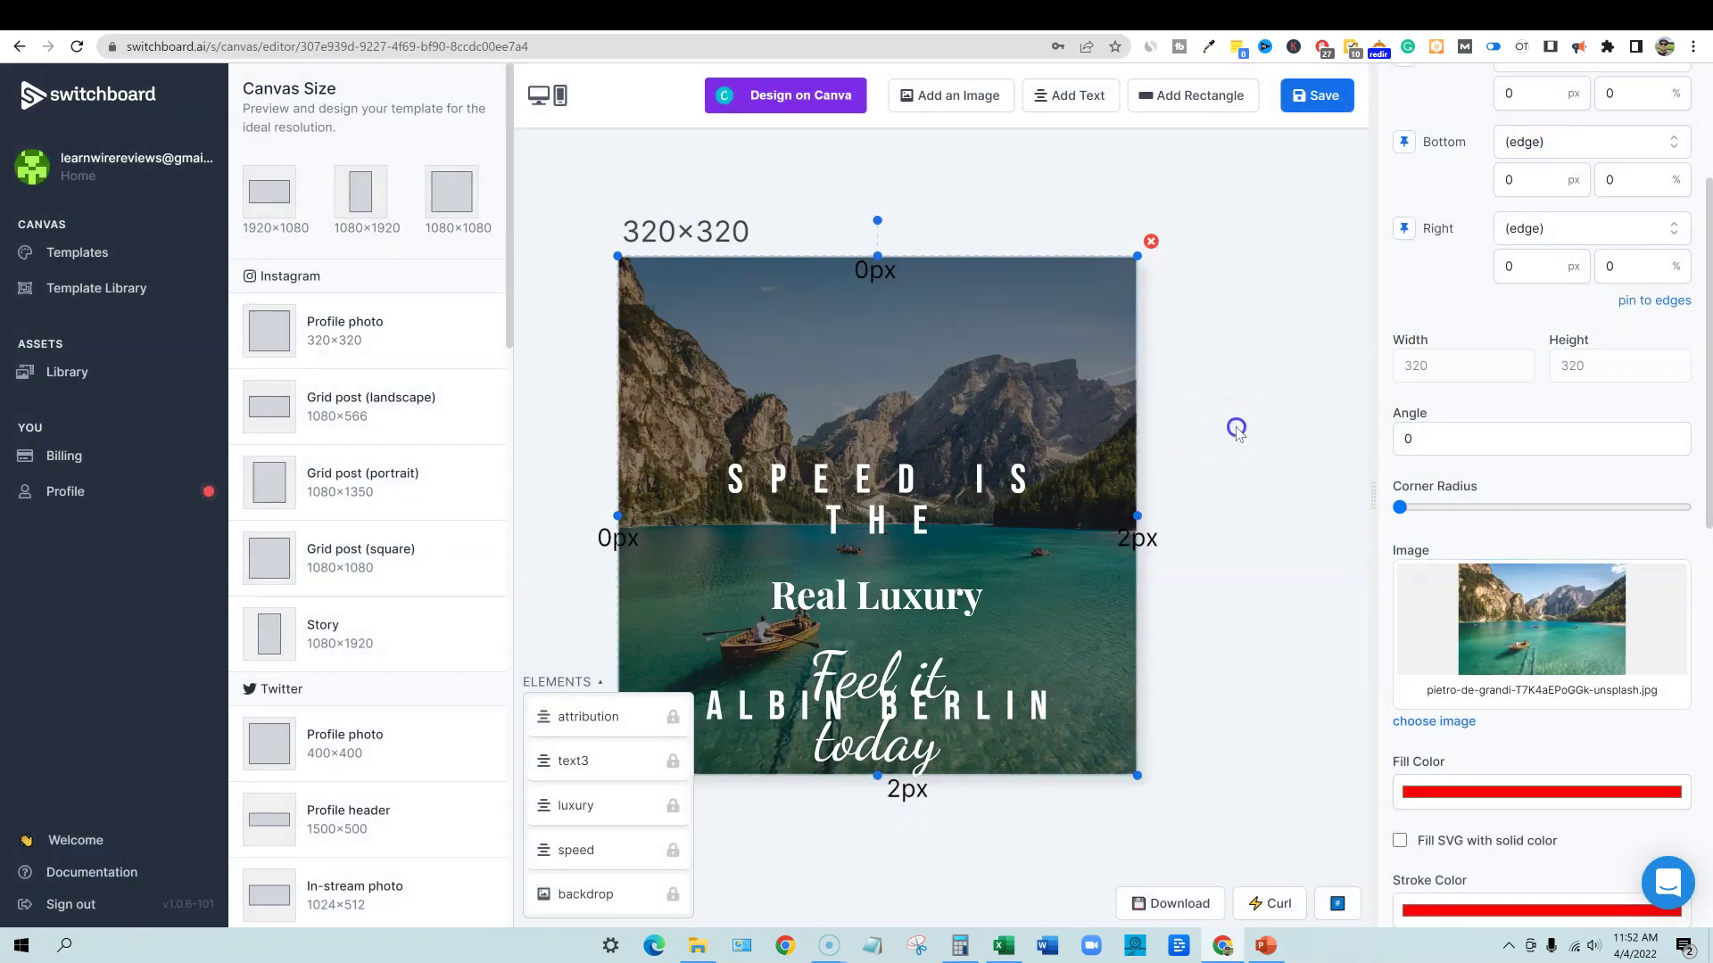
- Move "SPEED IS THE", "Real Luxury" and "Feel it today" higher on the 320×320 canvas to separate the overlapping text
{"action": "left_click", "coordinate": [1236, 428]}
{"action": "left_click", "coordinate": [887, 485]}
{"action": "left_click_drag", "start_coordinate": [886, 484], "coordinate": [887, 328]}
{"action": "left_click", "coordinate": [896, 595]}
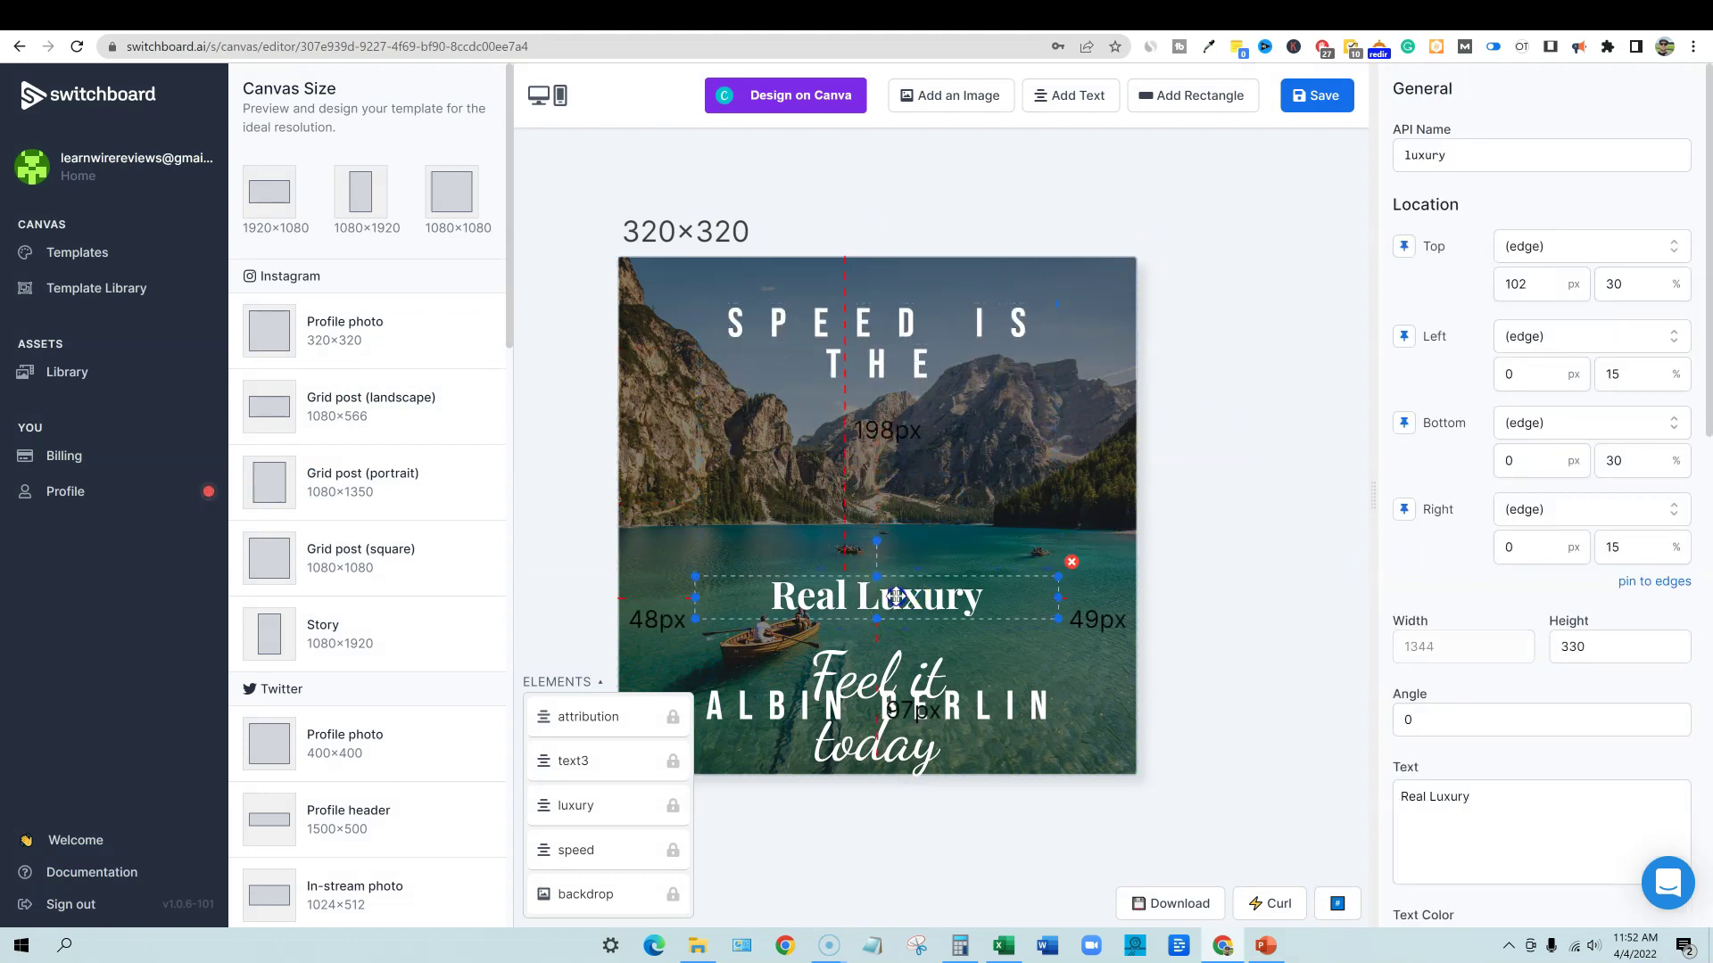
{"action": "mouse_move", "coordinate": [902, 602]}
{"action": "left_mouse_down"}
{"action": "mouse_move", "coordinate": [907, 543]}
{"action": "mouse_move", "coordinate": [887, 612]}
{"action": "left_mouse_up"}
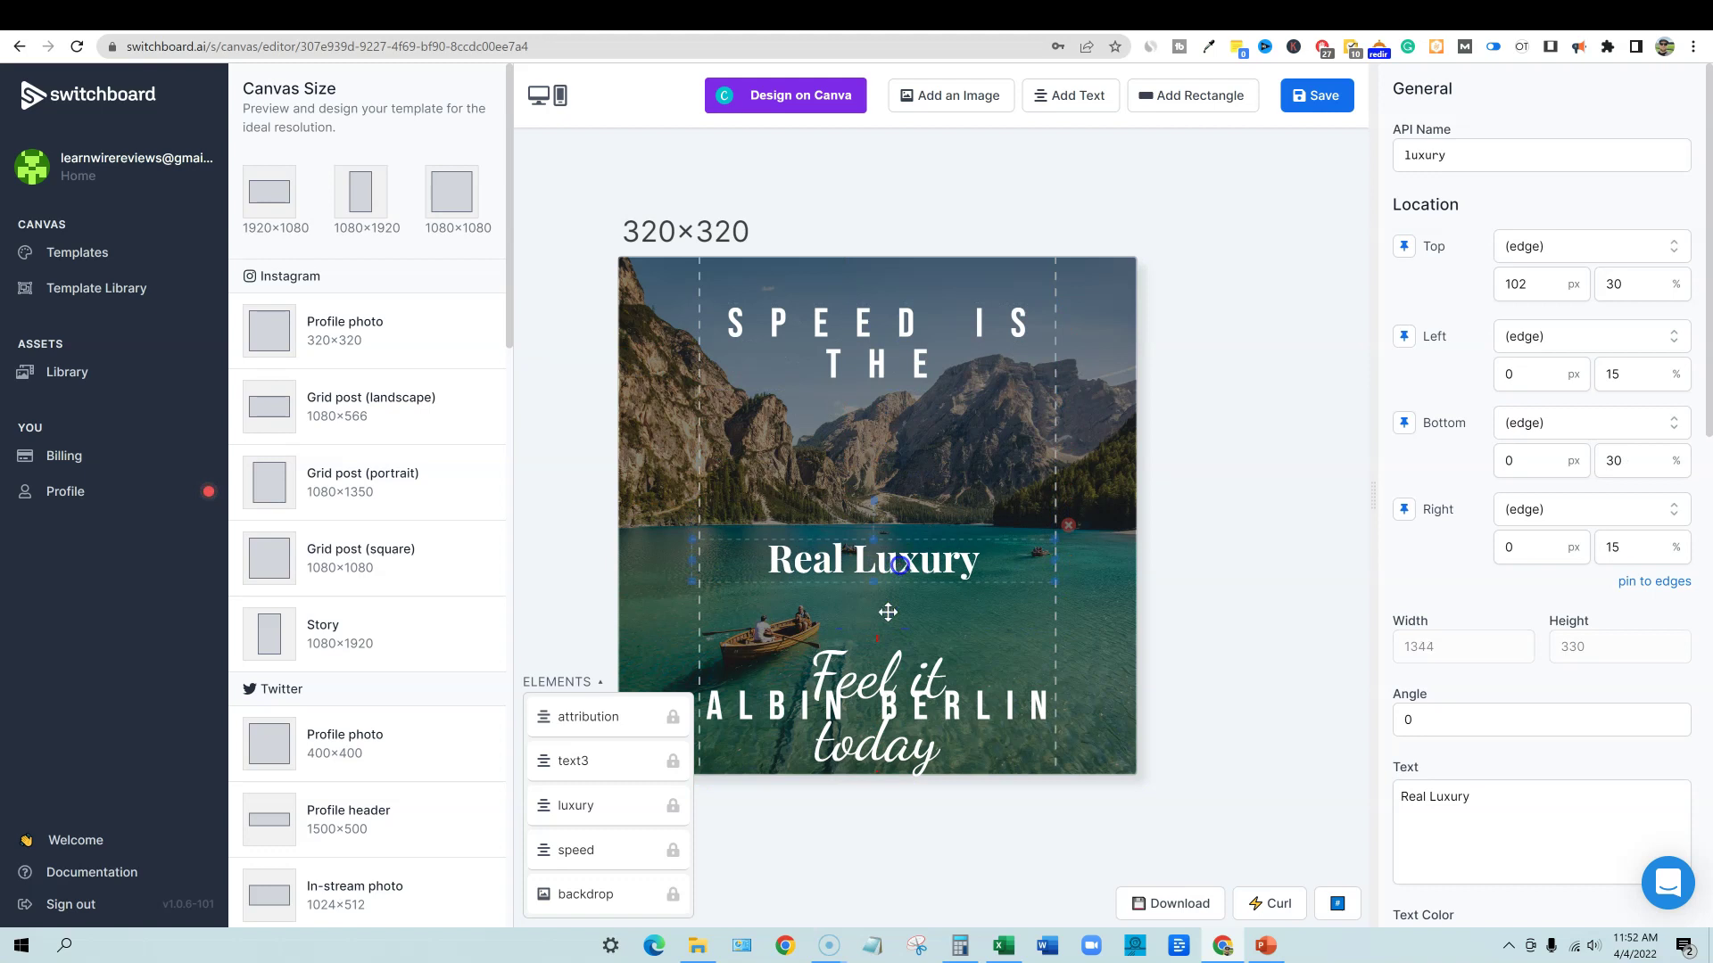
{"action": "left_click", "coordinate": [884, 671]}
{"action": "left_click_drag", "start_coordinate": [884, 671], "coordinate": [907, 602]}
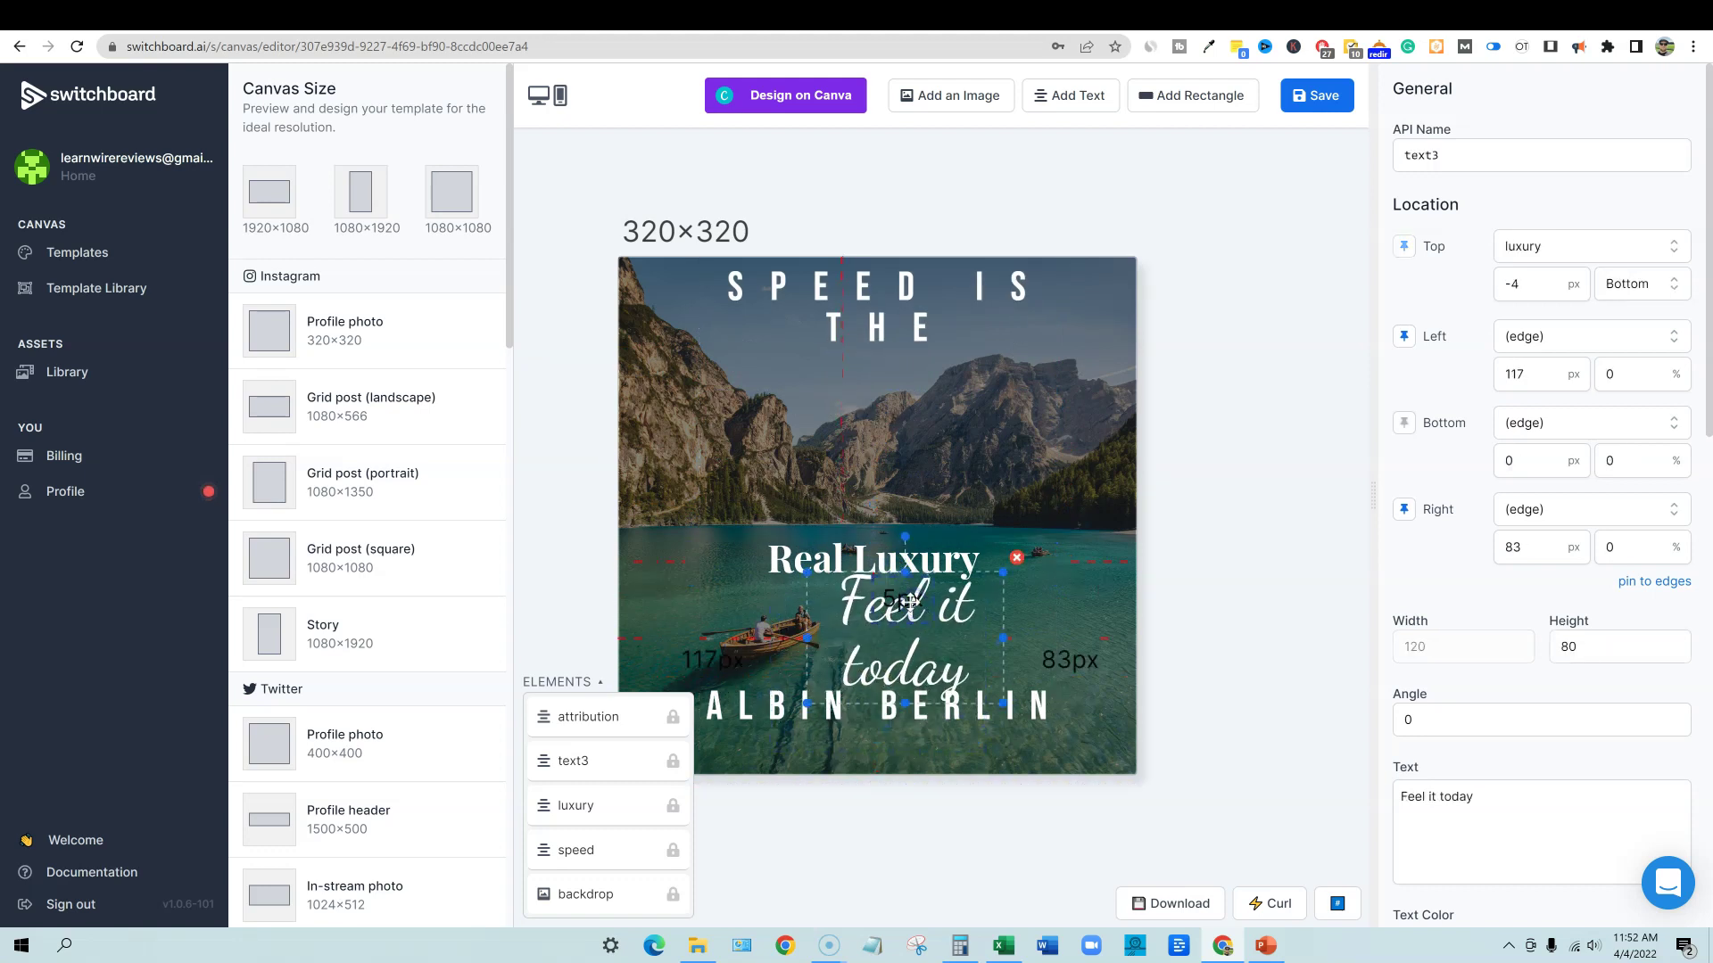
{"action": "left_click_drag", "start_coordinate": [905, 538], "coordinate": [896, 416]}
{"action": "left_click", "coordinate": [875, 340]}
- Preview the lake version in the Instagram portrait and square grid post sizes and the 1080×1920 story size
{"action": "left_click", "coordinate": [360, 481]}
{"action": "left_click", "coordinate": [355, 566]}
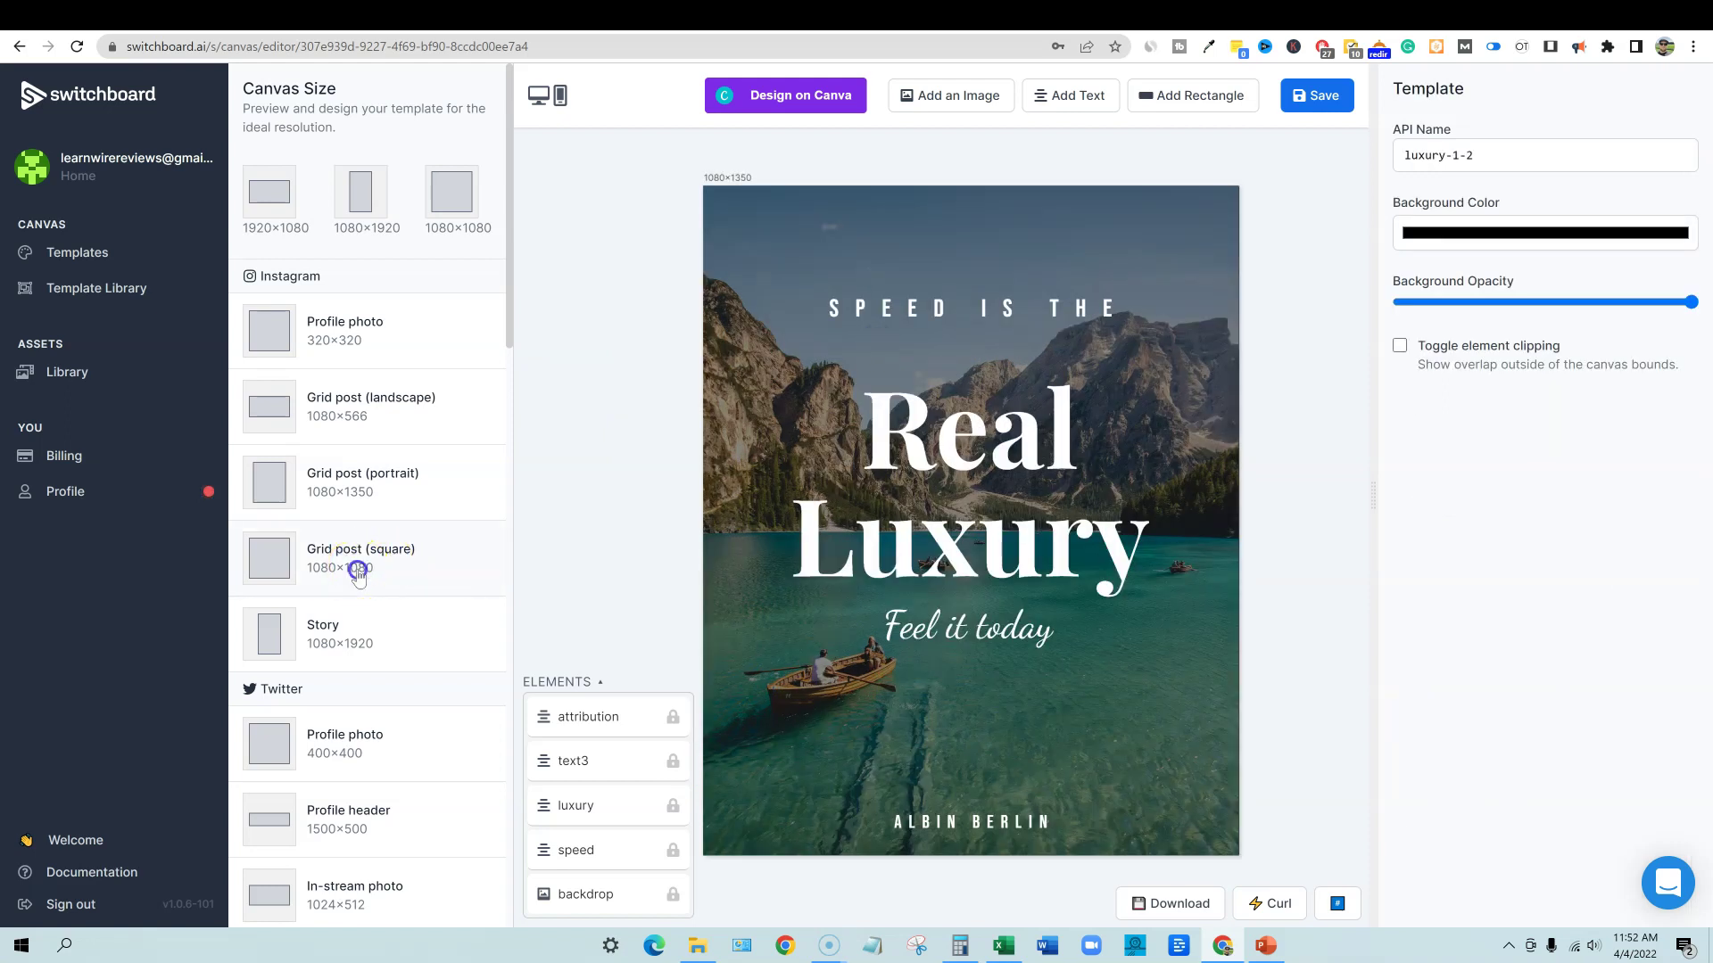
{"action": "left_click", "coordinate": [369, 641]}
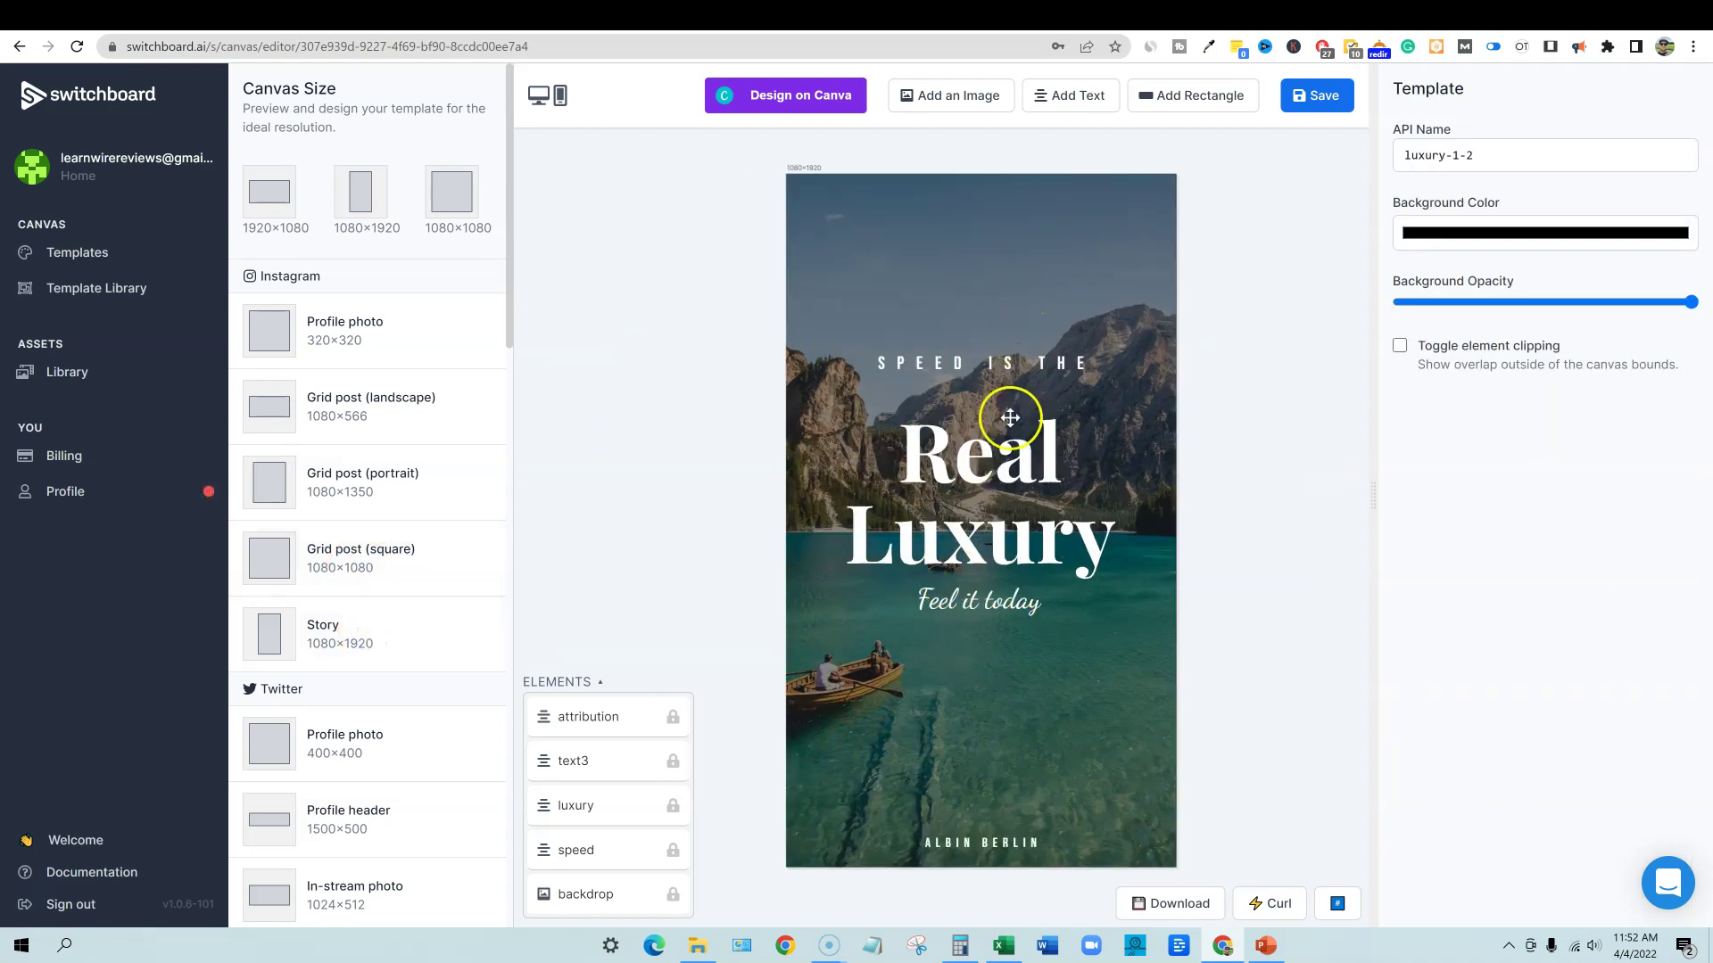
- Preview the lake version in the LinkedIn profile cover photo, blog post photo and 400×400 profile photo sizes
{"action": "scroll", "coordinate": [438, 788], "scroll_direction": "down", "scroll_amount": 7}
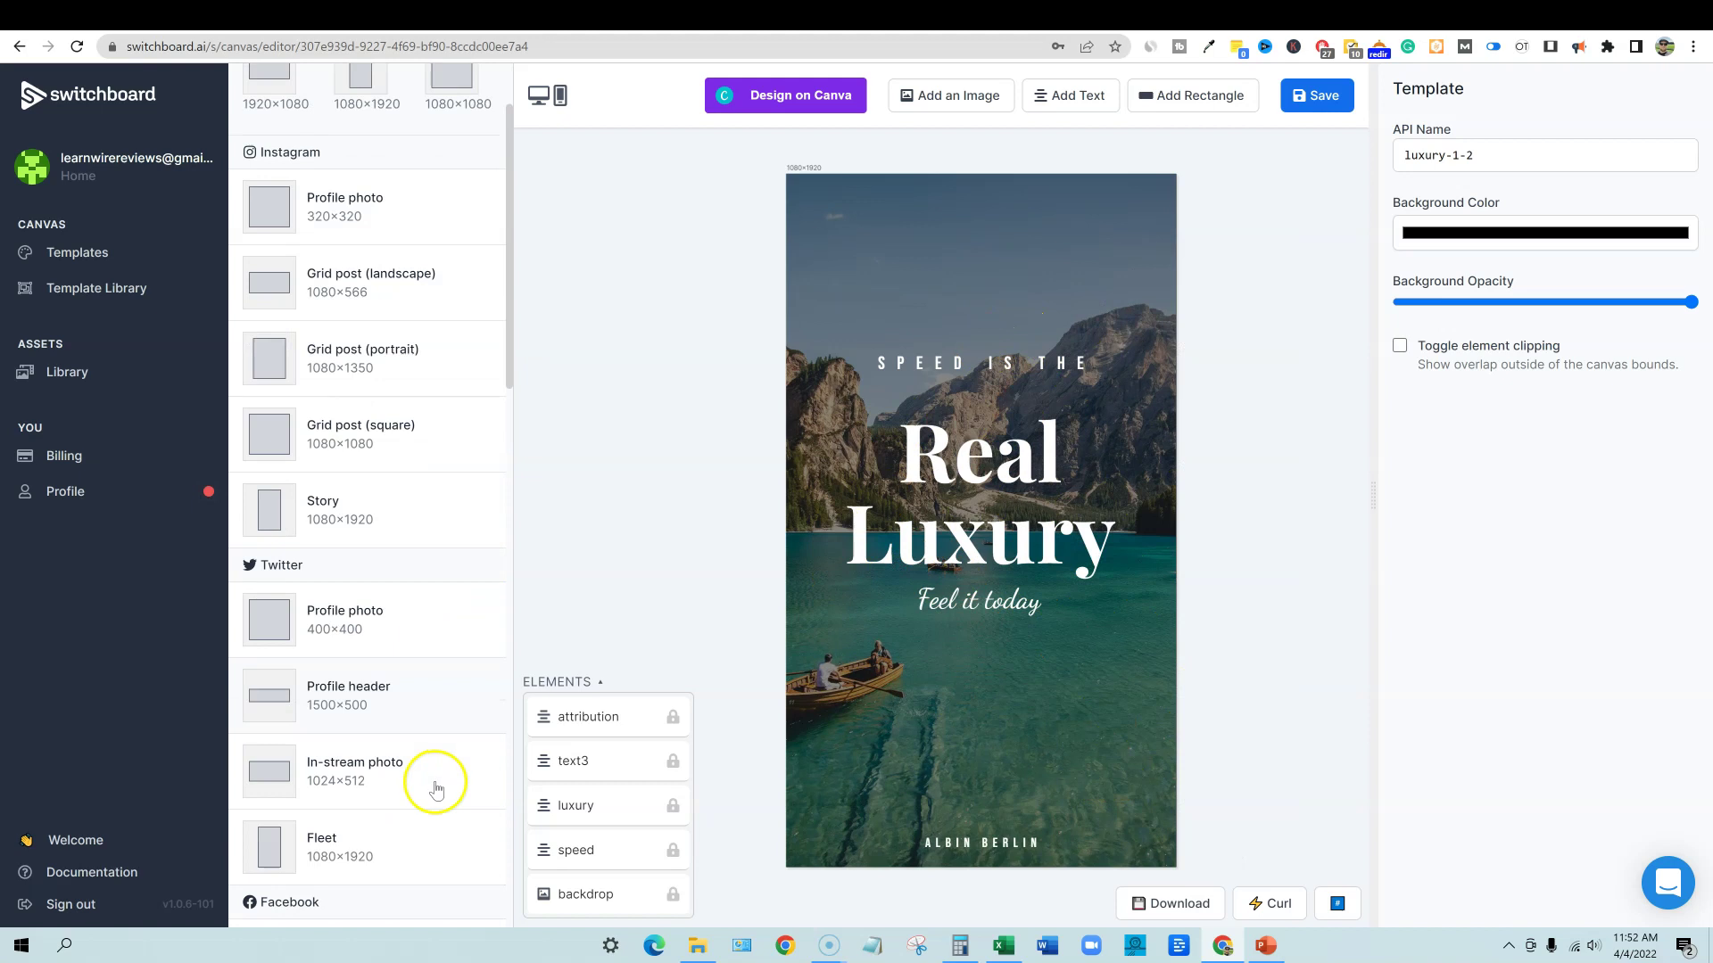
{"action": "scroll", "coordinate": [436, 792], "scroll_direction": "down", "scroll_amount": 3}
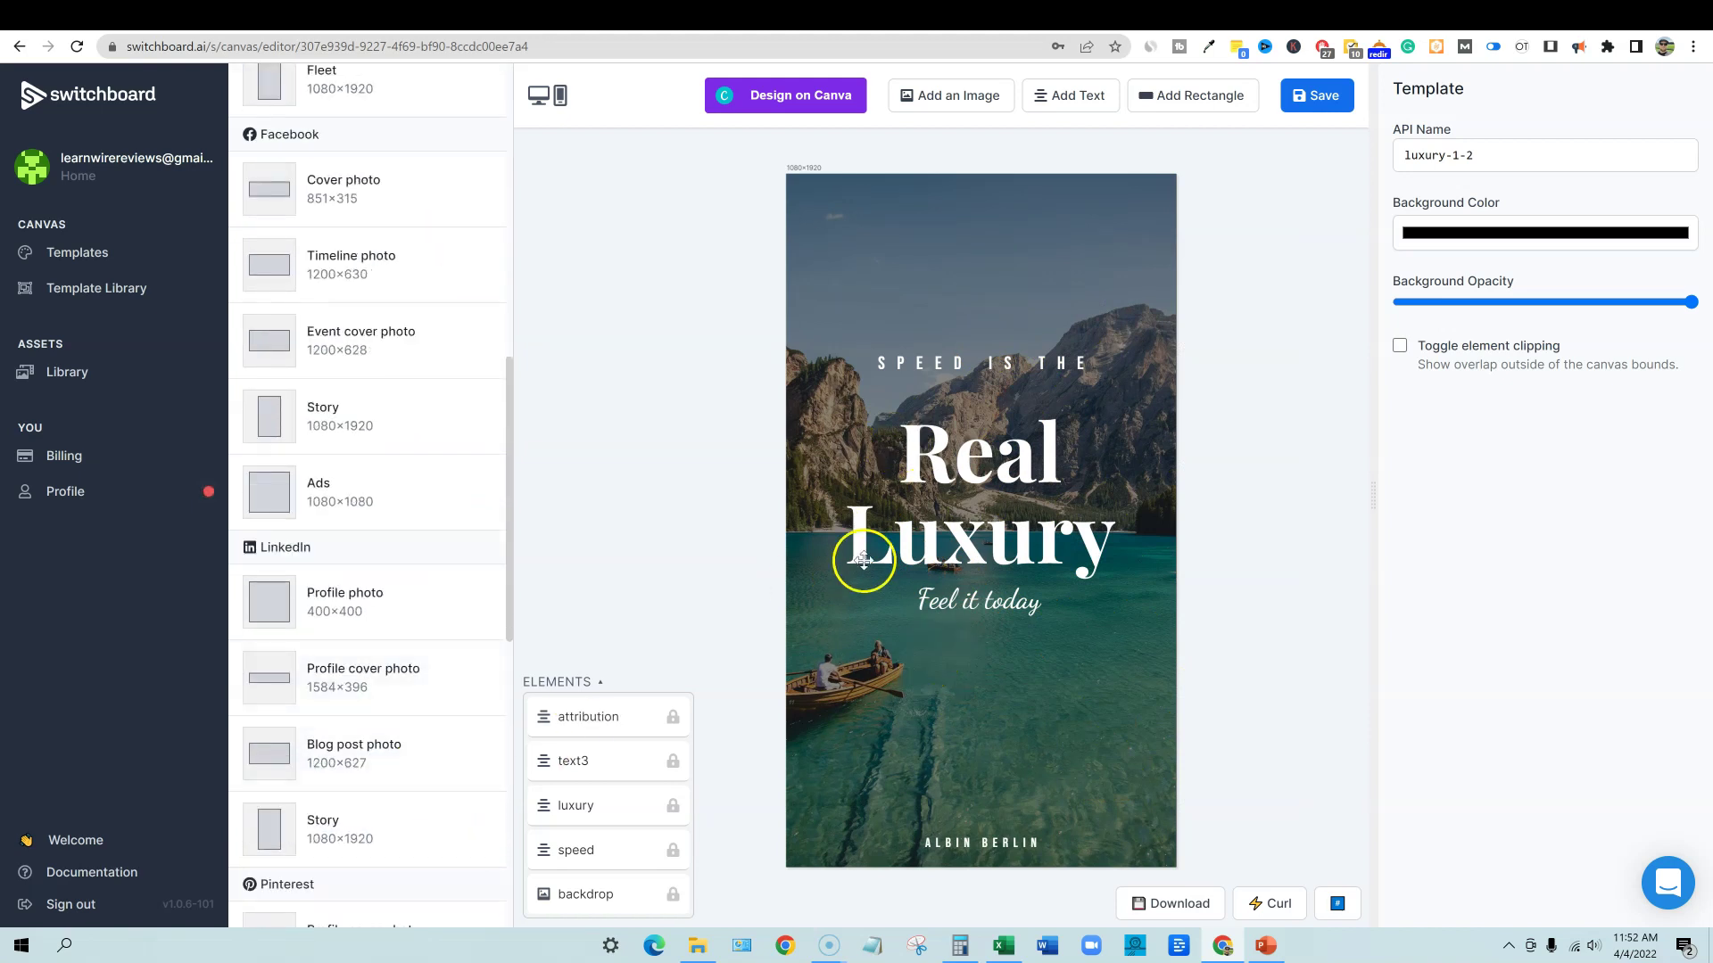
{"action": "left_click", "coordinate": [372, 688]}
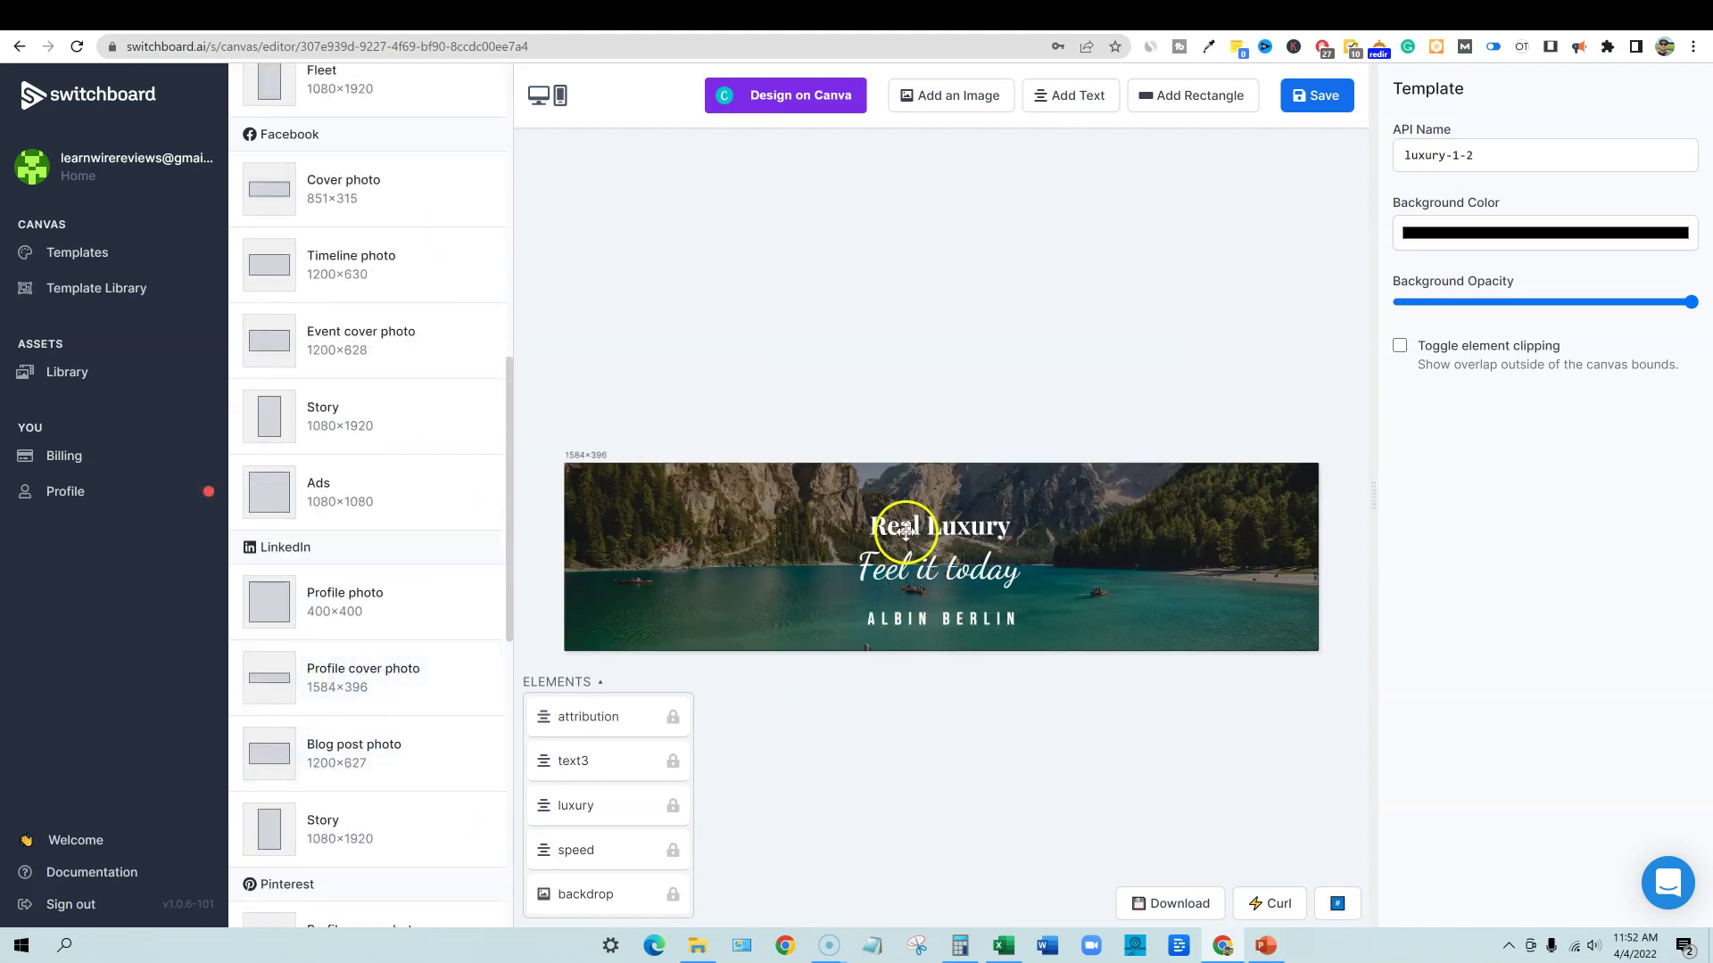
{"action": "left_click", "coordinate": [339, 749]}
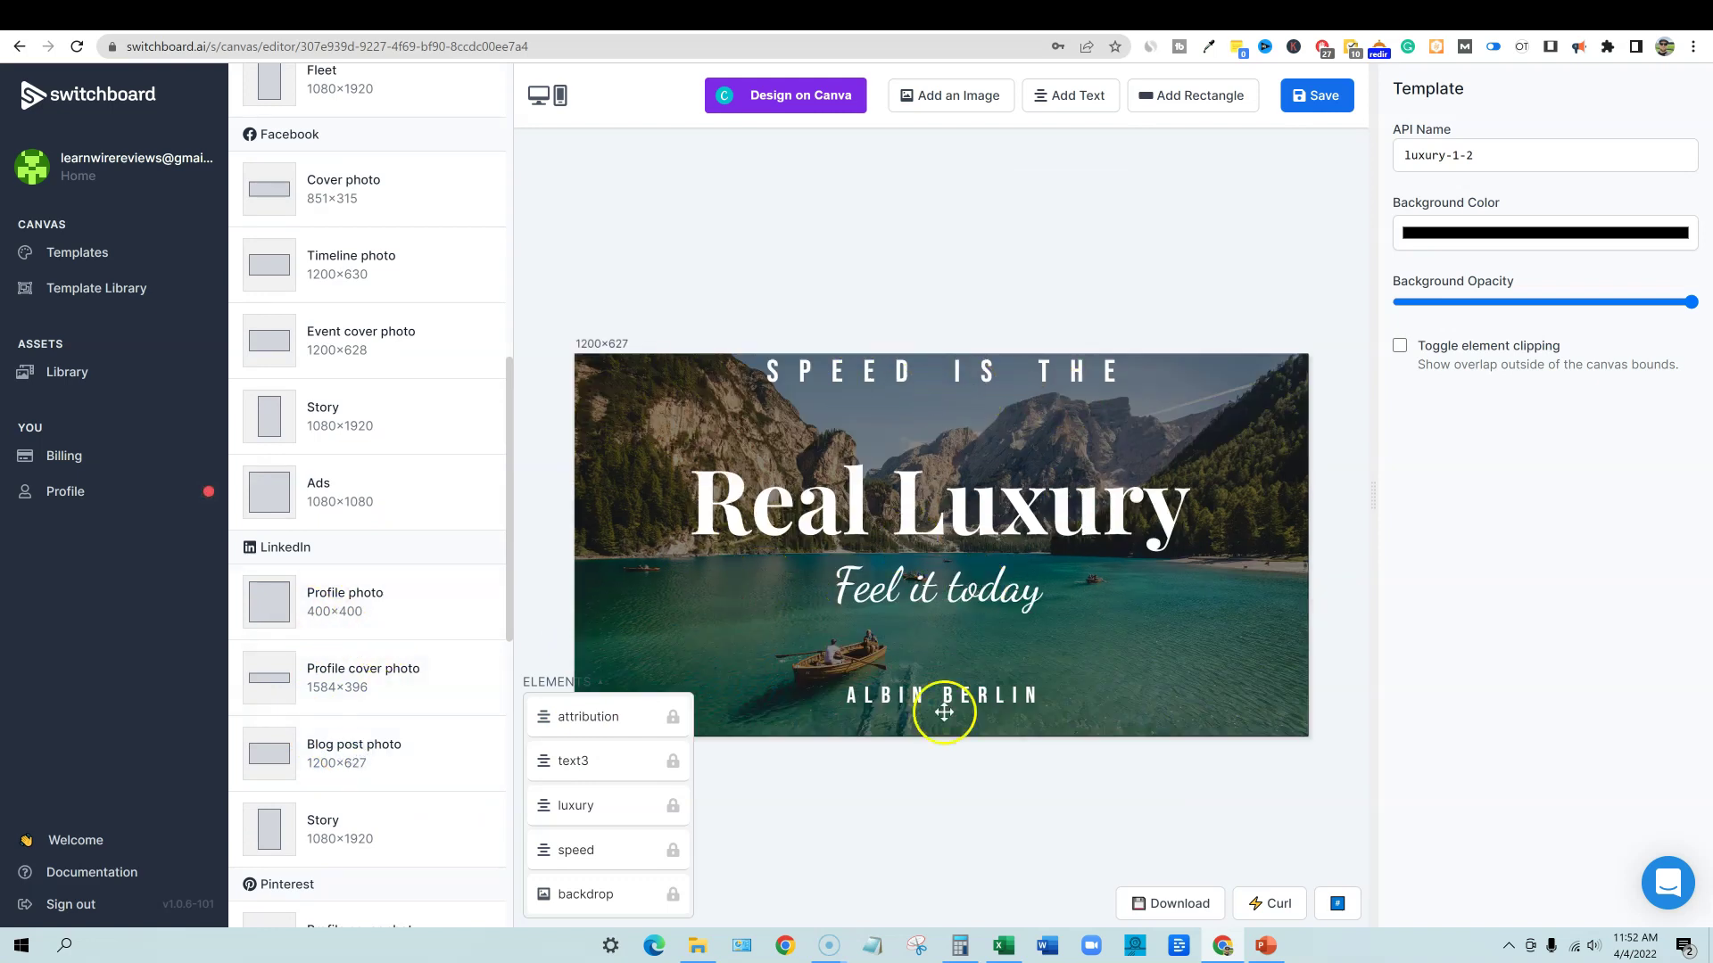
{"action": "left_click", "coordinate": [351, 679]}
{"action": "left_click", "coordinate": [370, 595]}
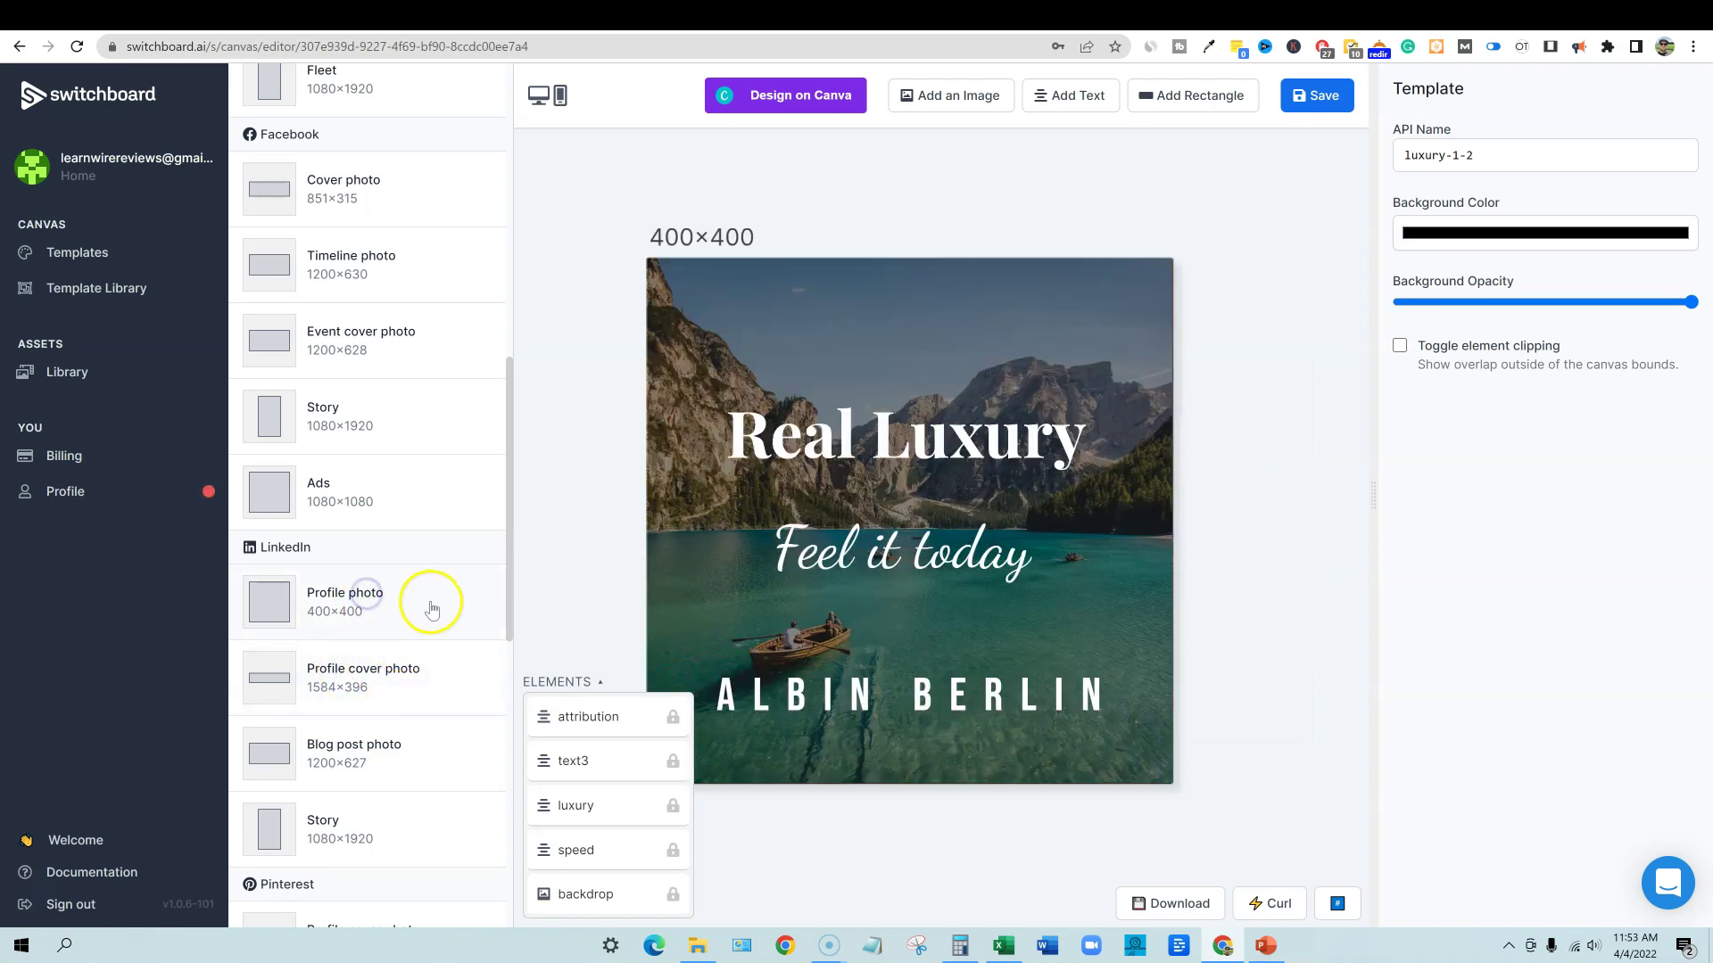
{"action": "scroll", "coordinate": [436, 613], "scroll_direction": "up", "scroll_amount": 1}
{"action": "scroll", "coordinate": [436, 612], "scroll_direction": "up", "scroll_amount": 10}
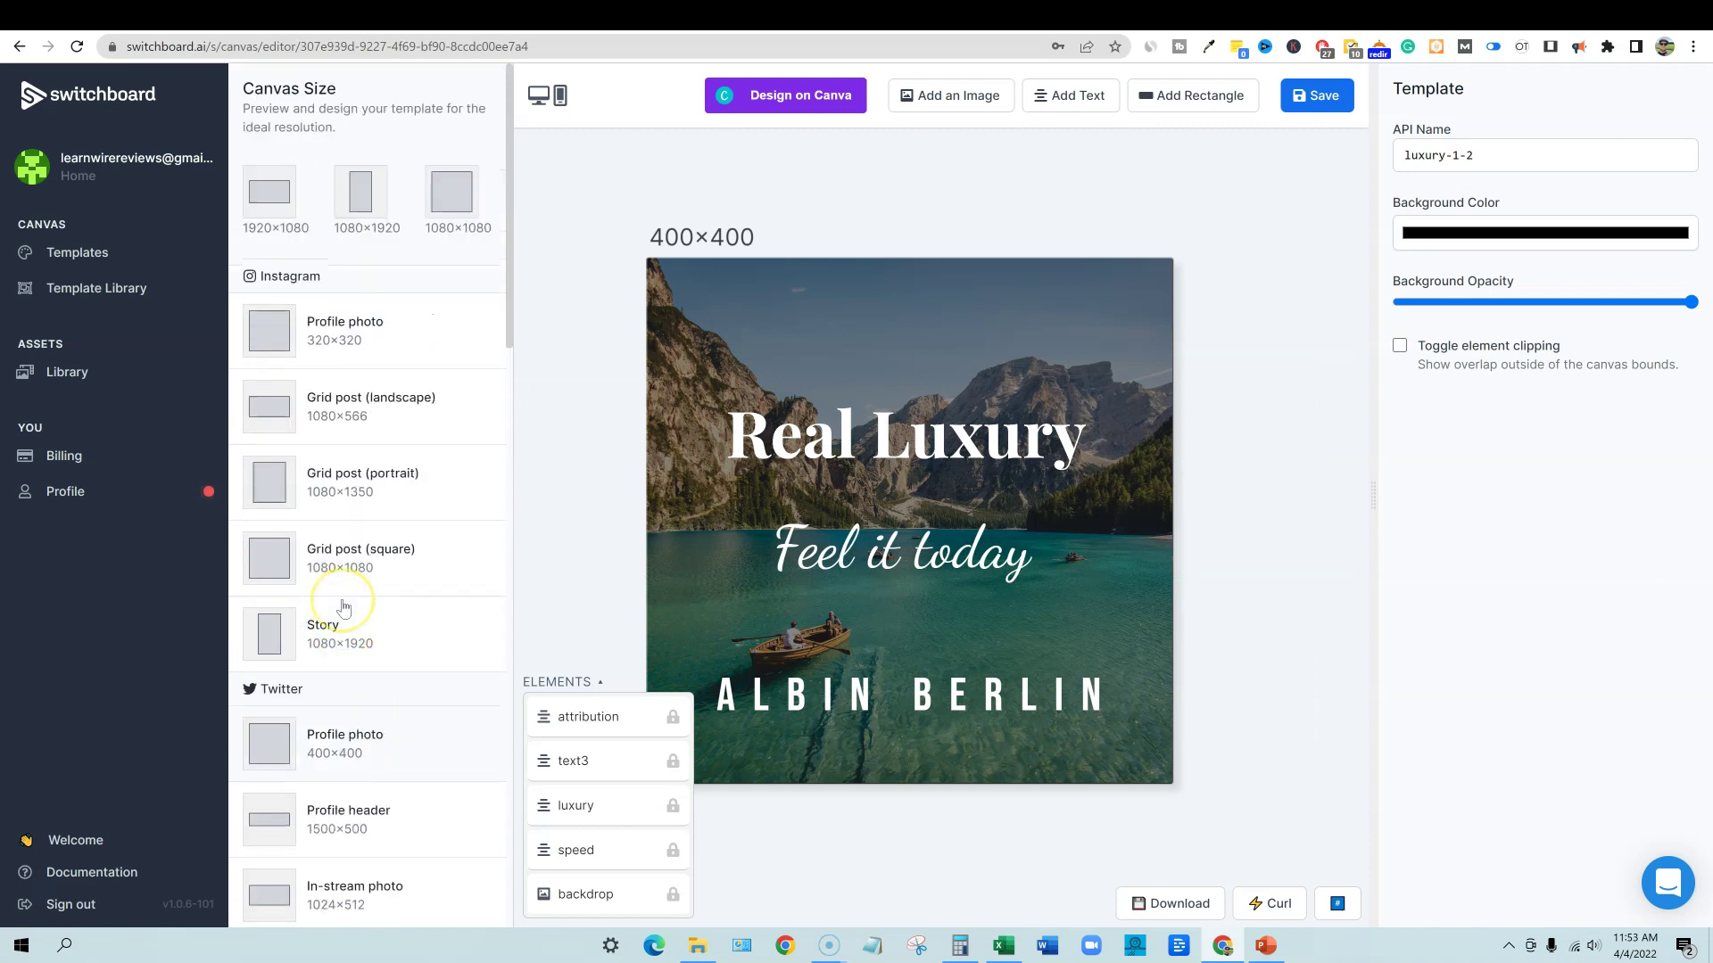
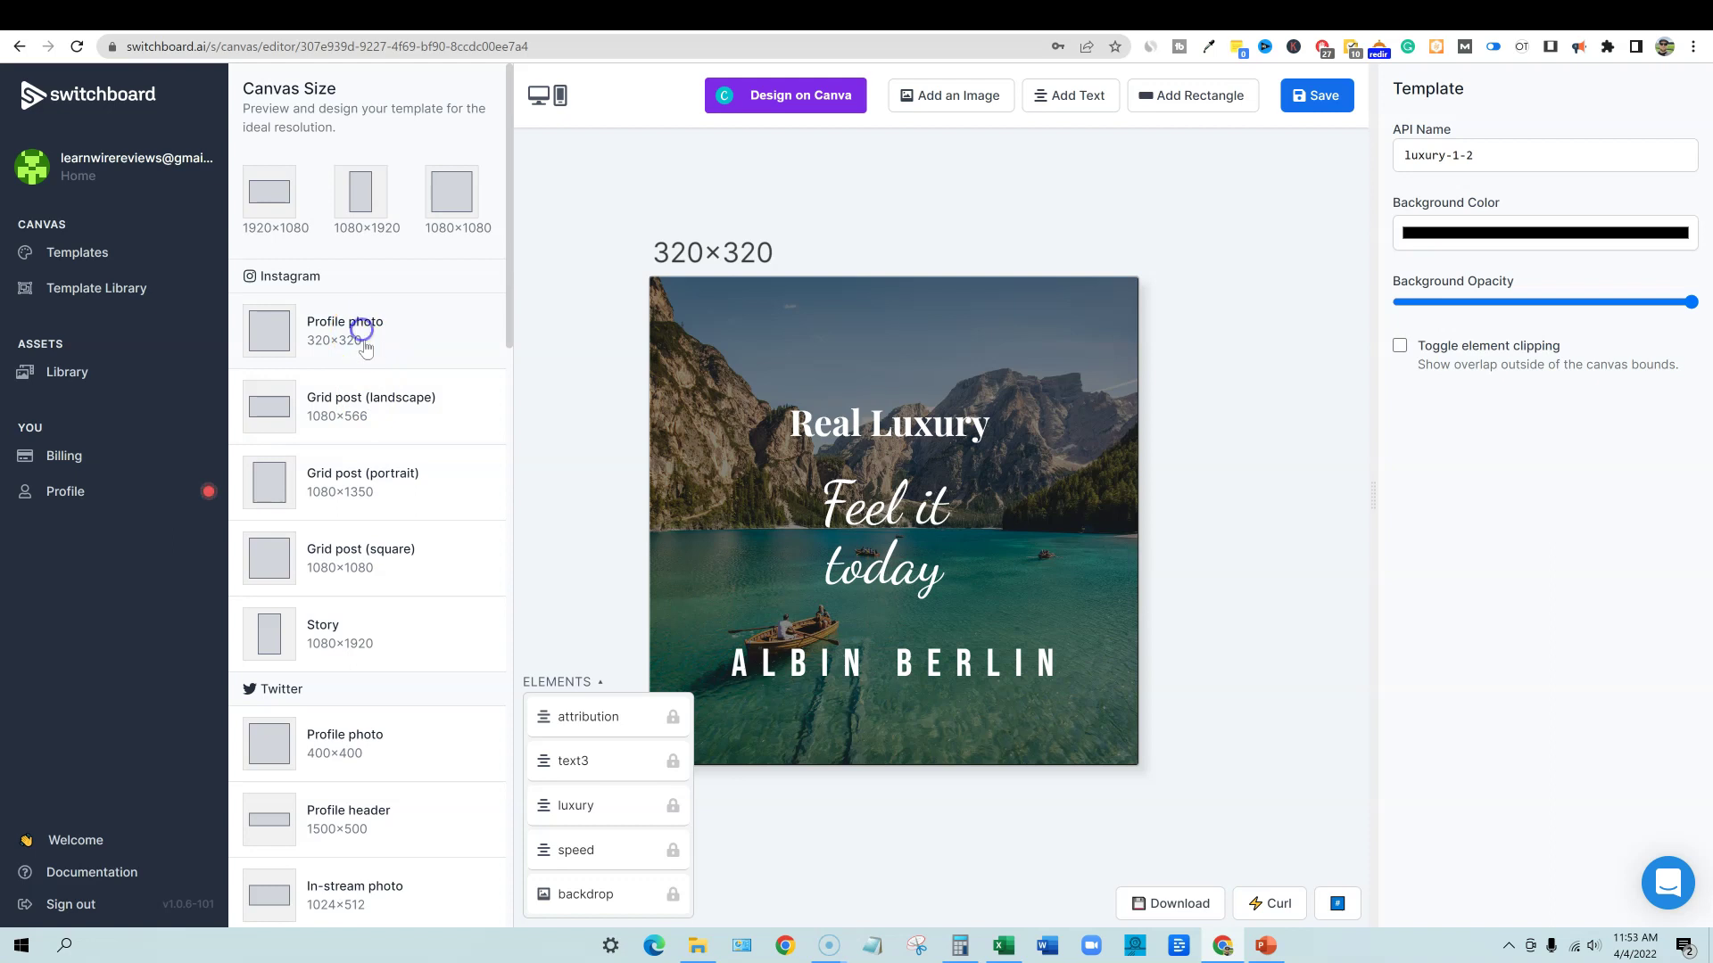
- Preview the lake version in the Instagram portrait grid post, 1080×1920 story and Twitter 400×400 profile photo sizes
{"action": "left_click", "coordinate": [362, 486]}
{"action": "left_click", "coordinate": [346, 623]}
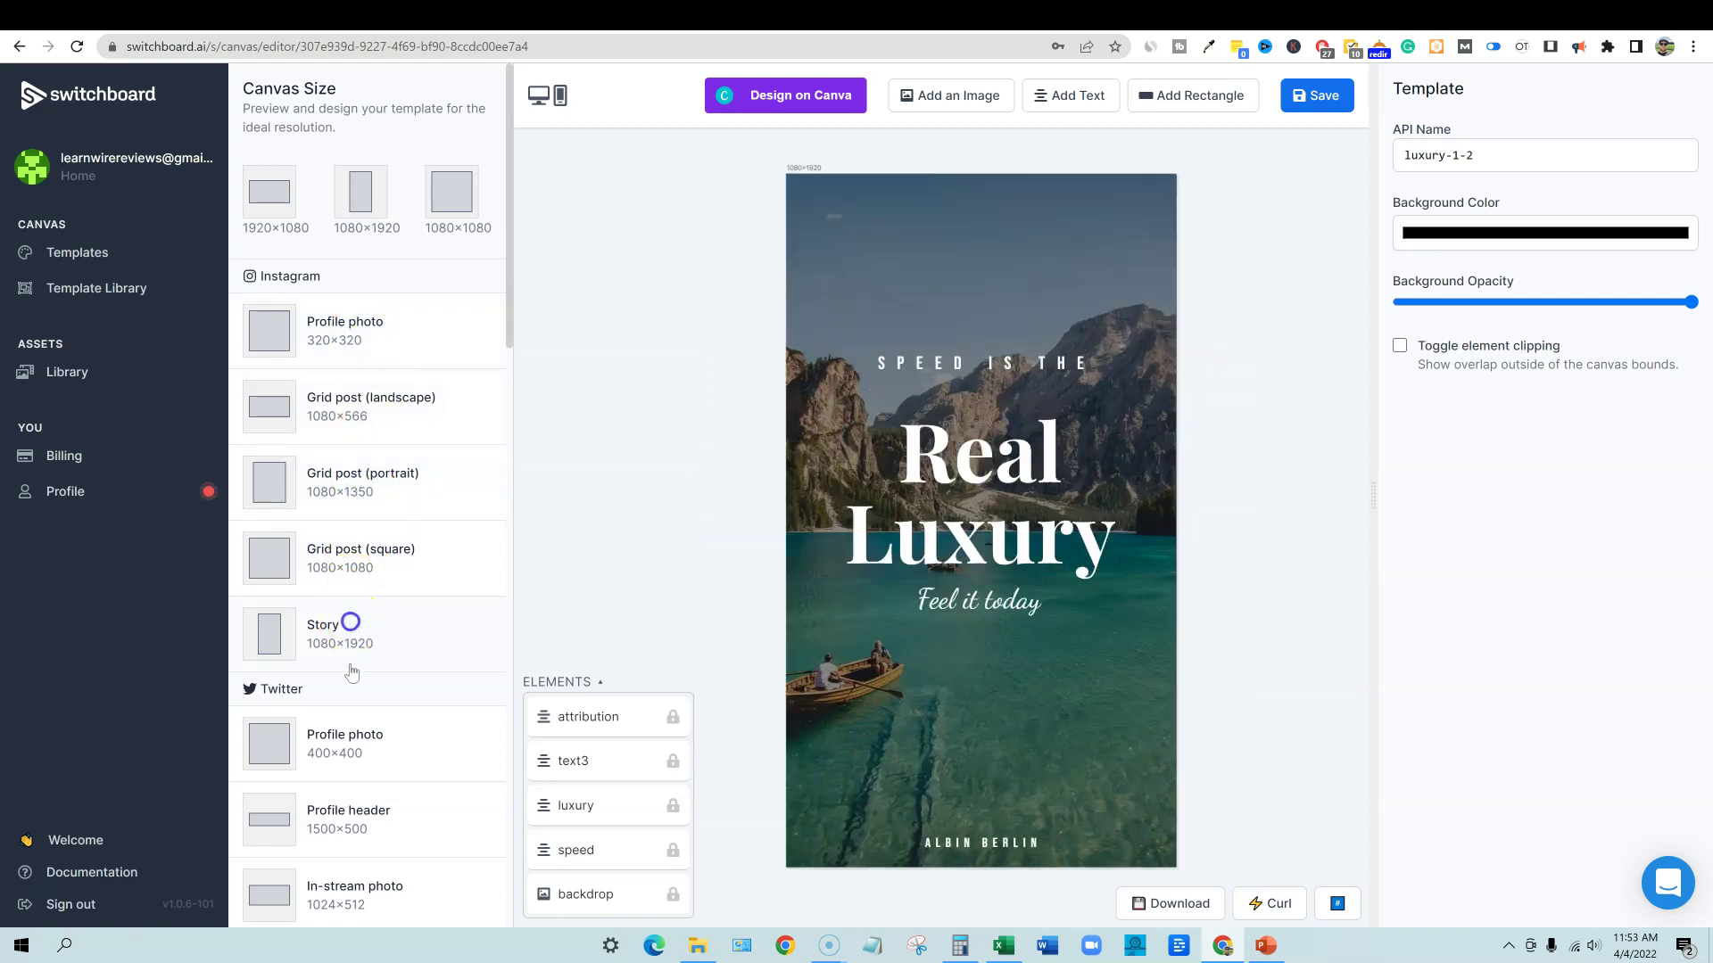
{"action": "left_click", "coordinate": [347, 748]}
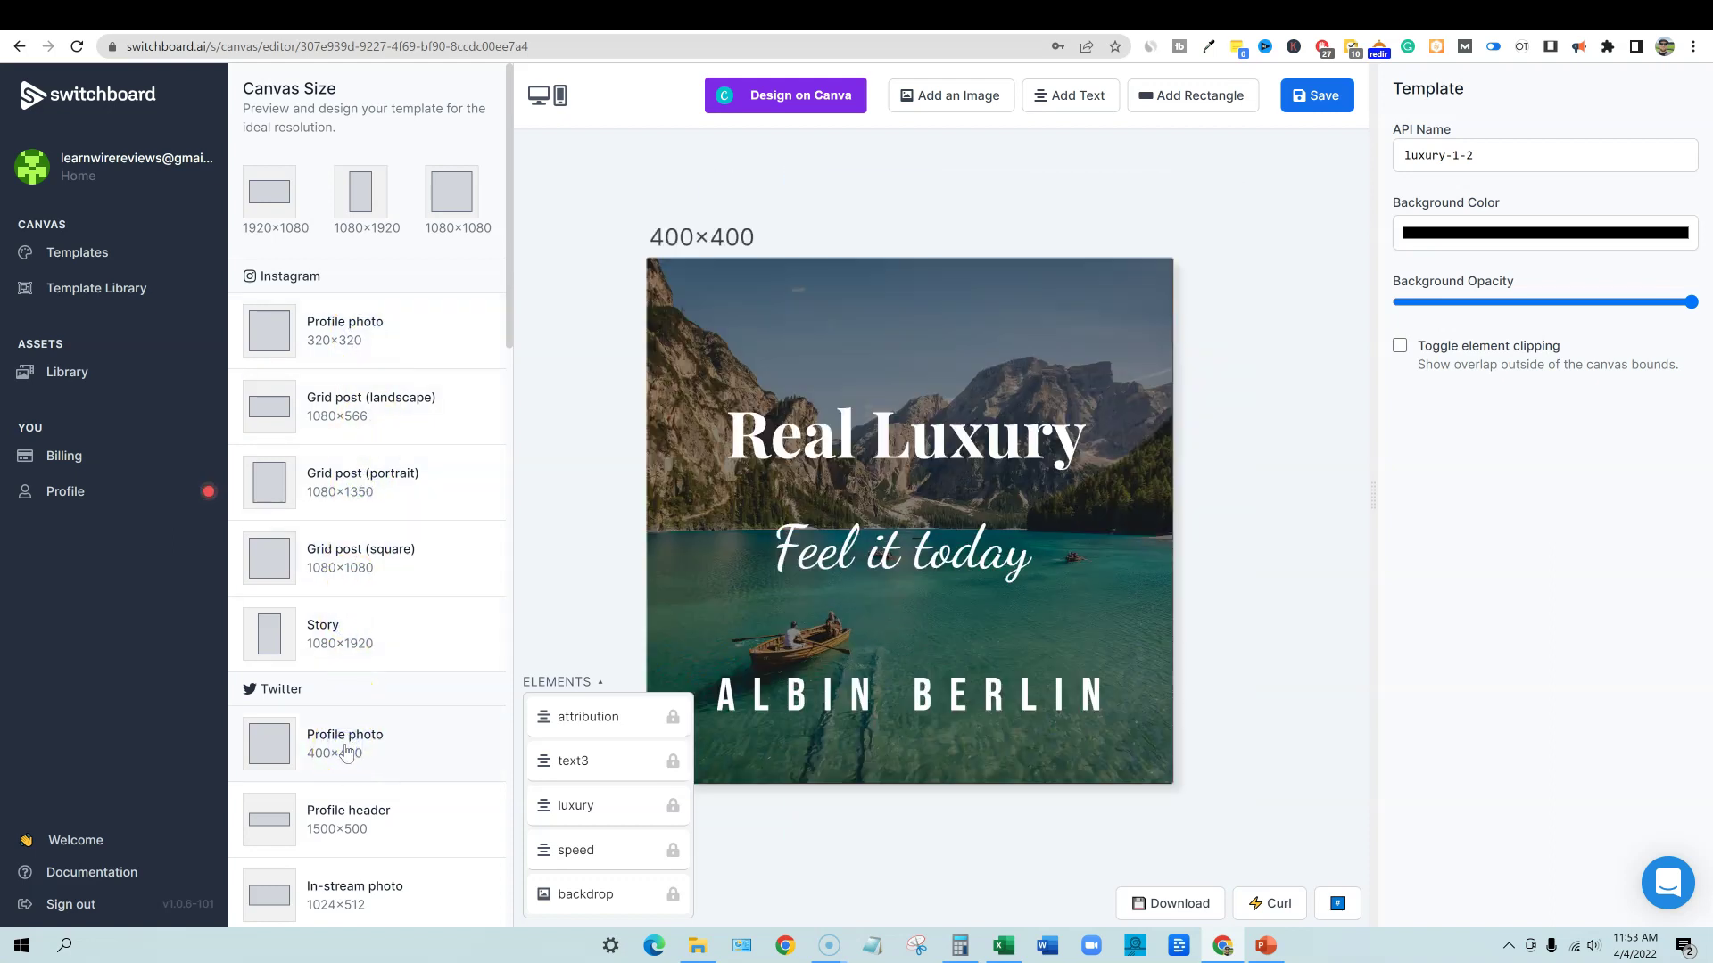
- Look through the canvas size presets offered for Instagram, Twitter, Facebook and LinkedIn
{"action": "scroll", "coordinate": [346, 751], "scroll_direction": "down", "scroll_amount": 5}
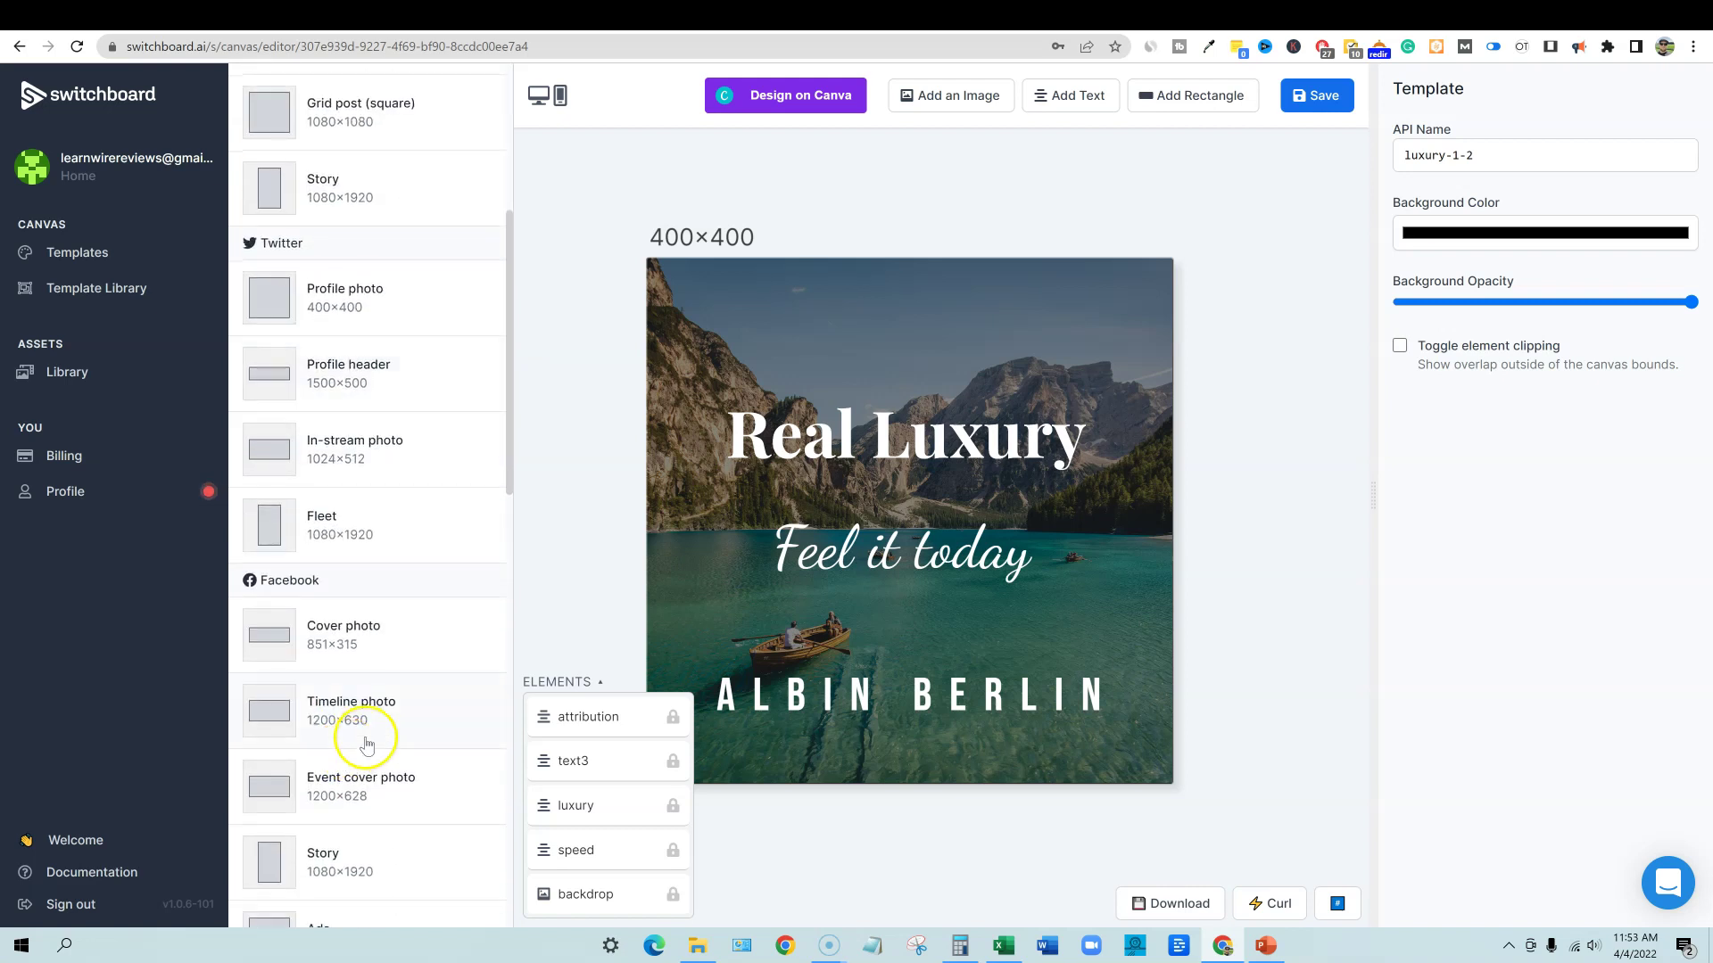
{"action": "scroll", "coordinate": [362, 756], "scroll_direction": "down", "scroll_amount": 2}
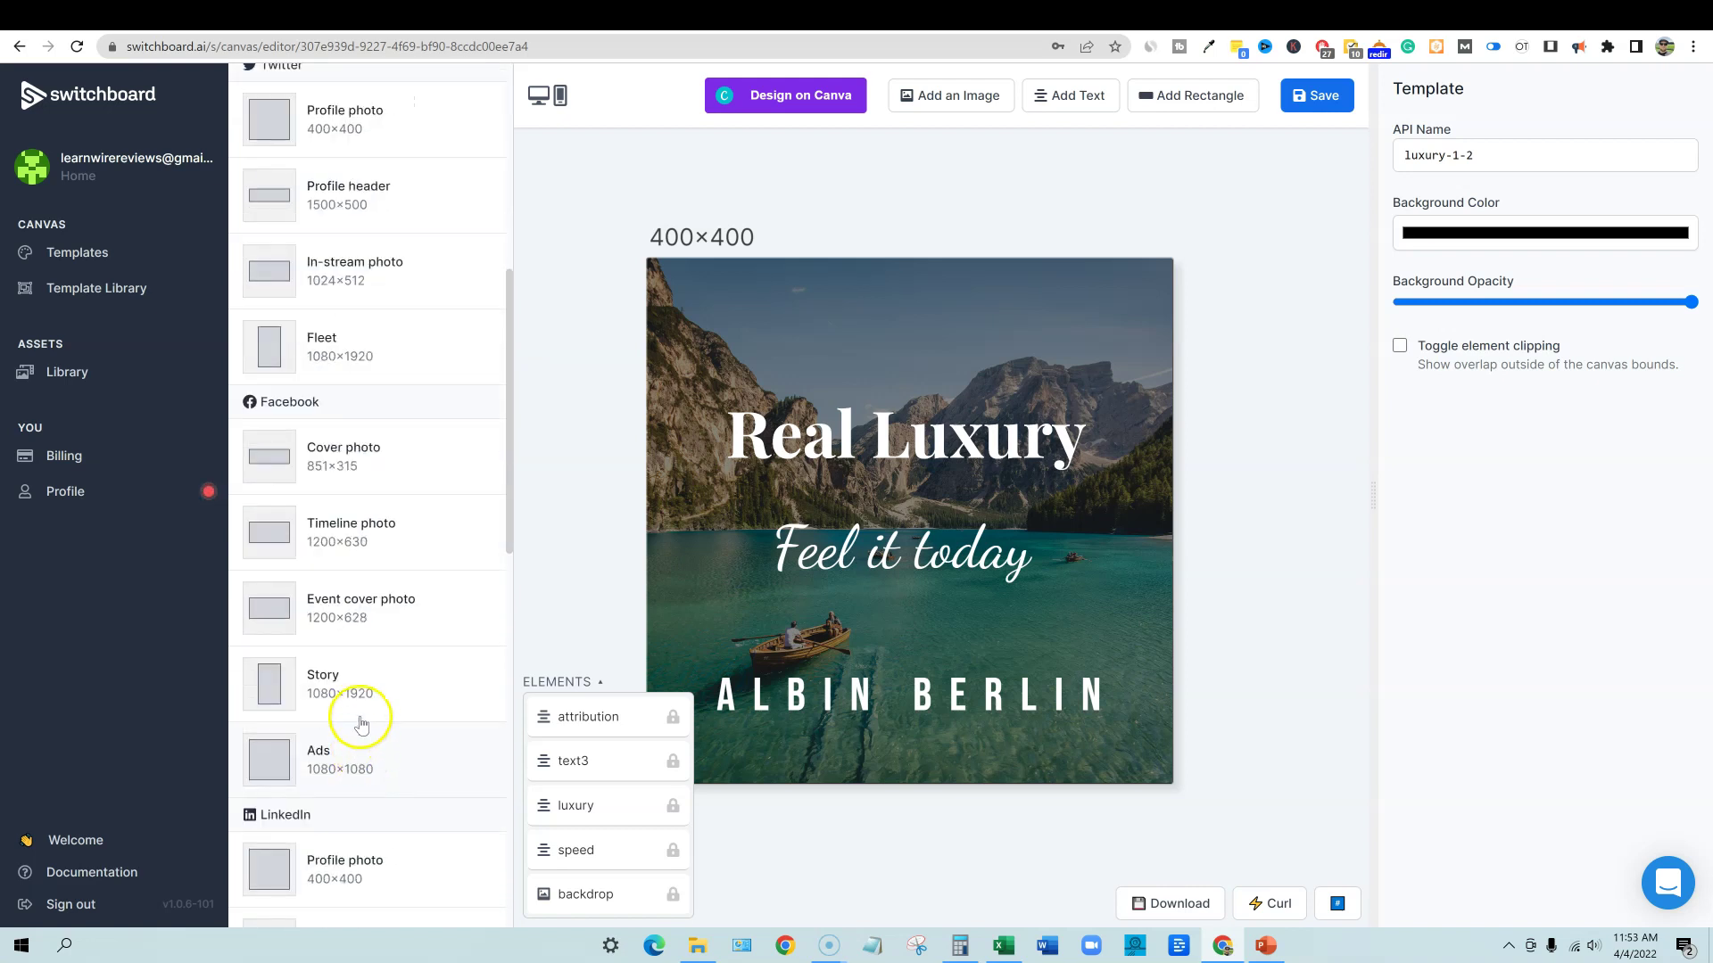
{"action": "scroll", "coordinate": [361, 495], "scroll_direction": "up", "scroll_amount": 2}
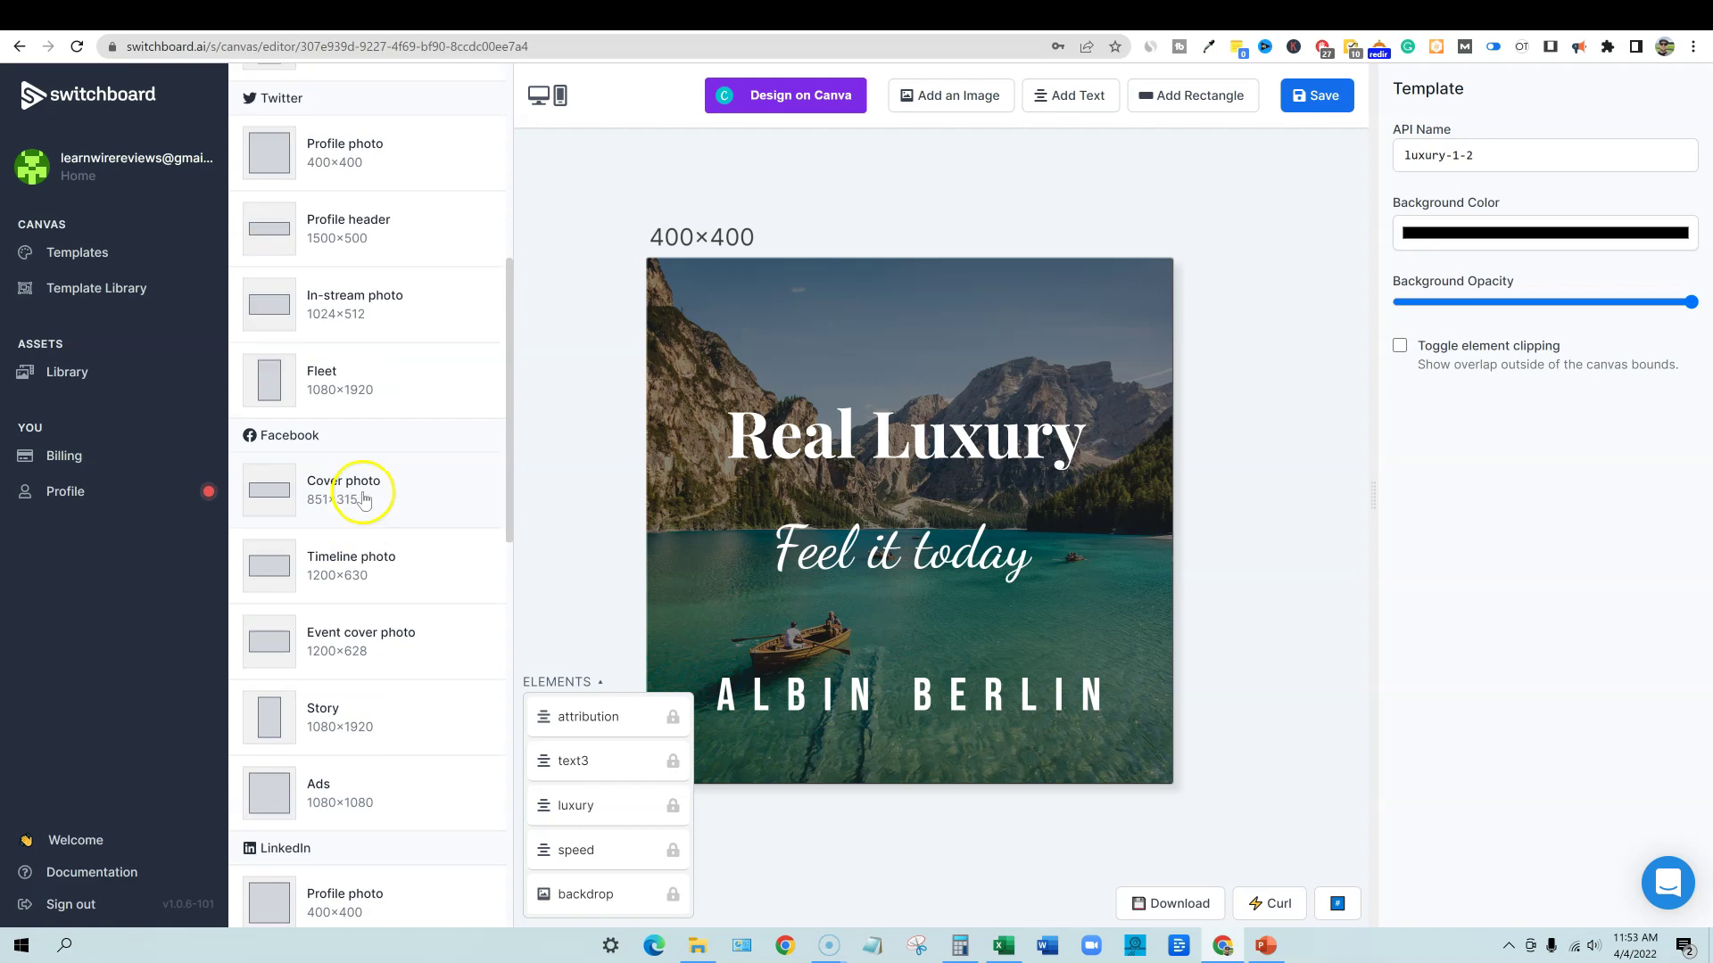
{"action": "scroll", "coordinate": [392, 777], "scroll_direction": "down", "scroll_amount": 5}
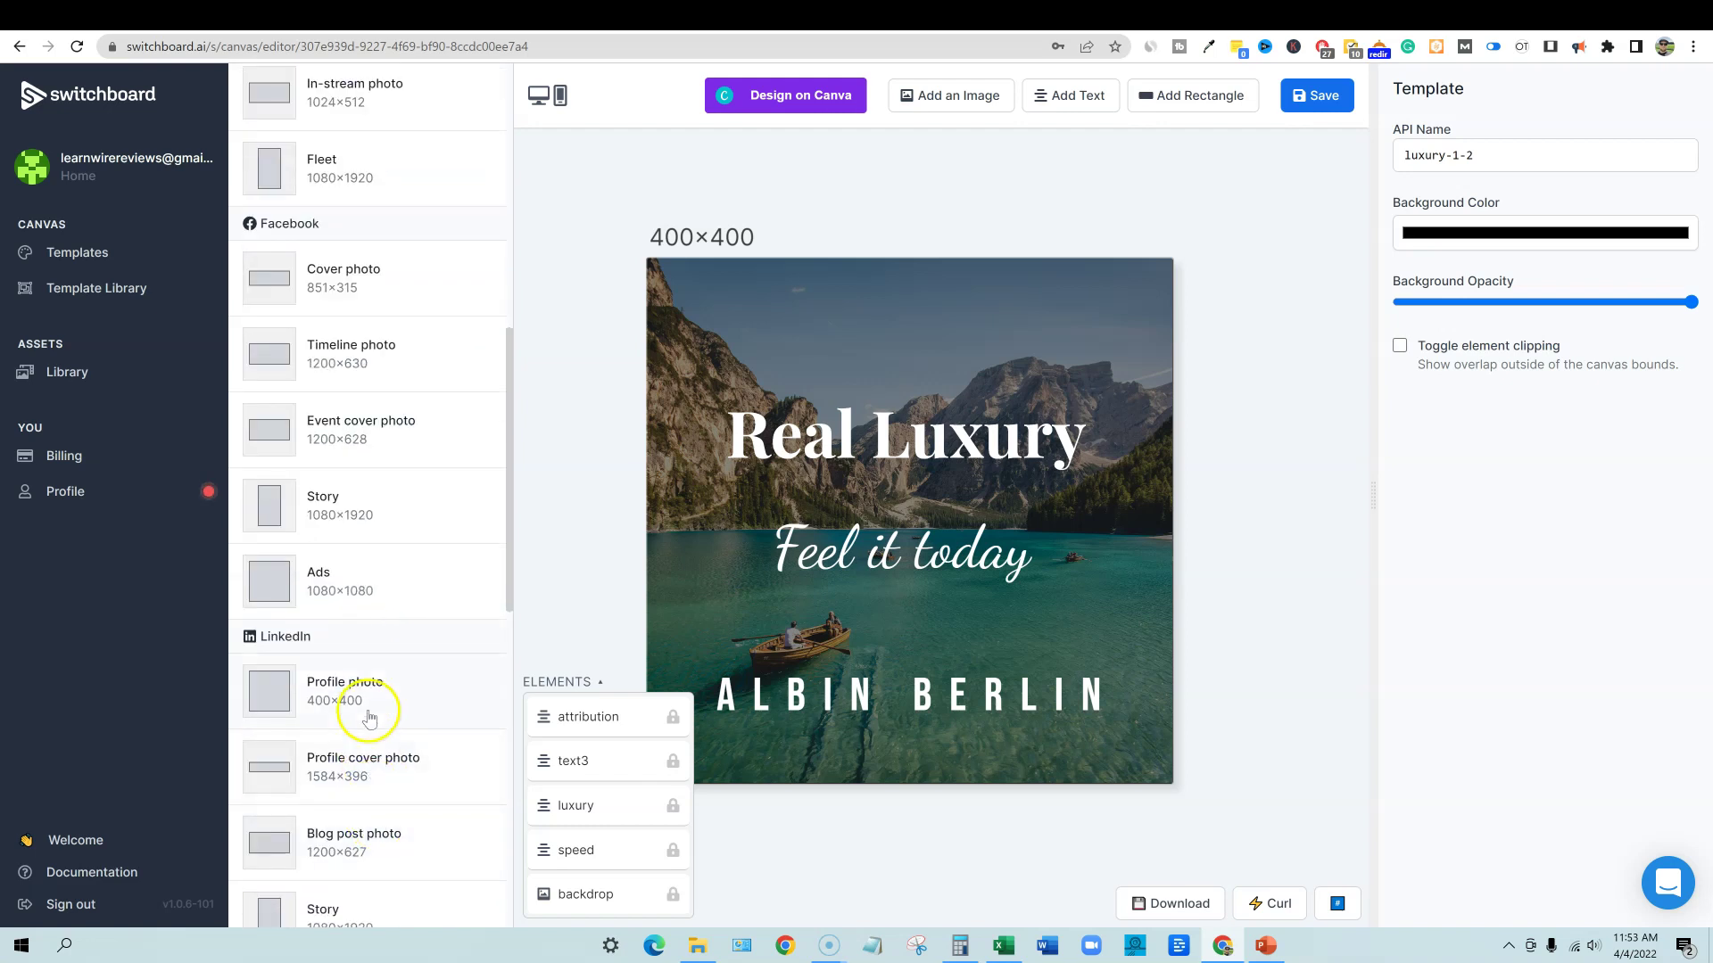
{"action": "scroll", "coordinate": [366, 695], "scroll_direction": "up", "scroll_amount": 8}
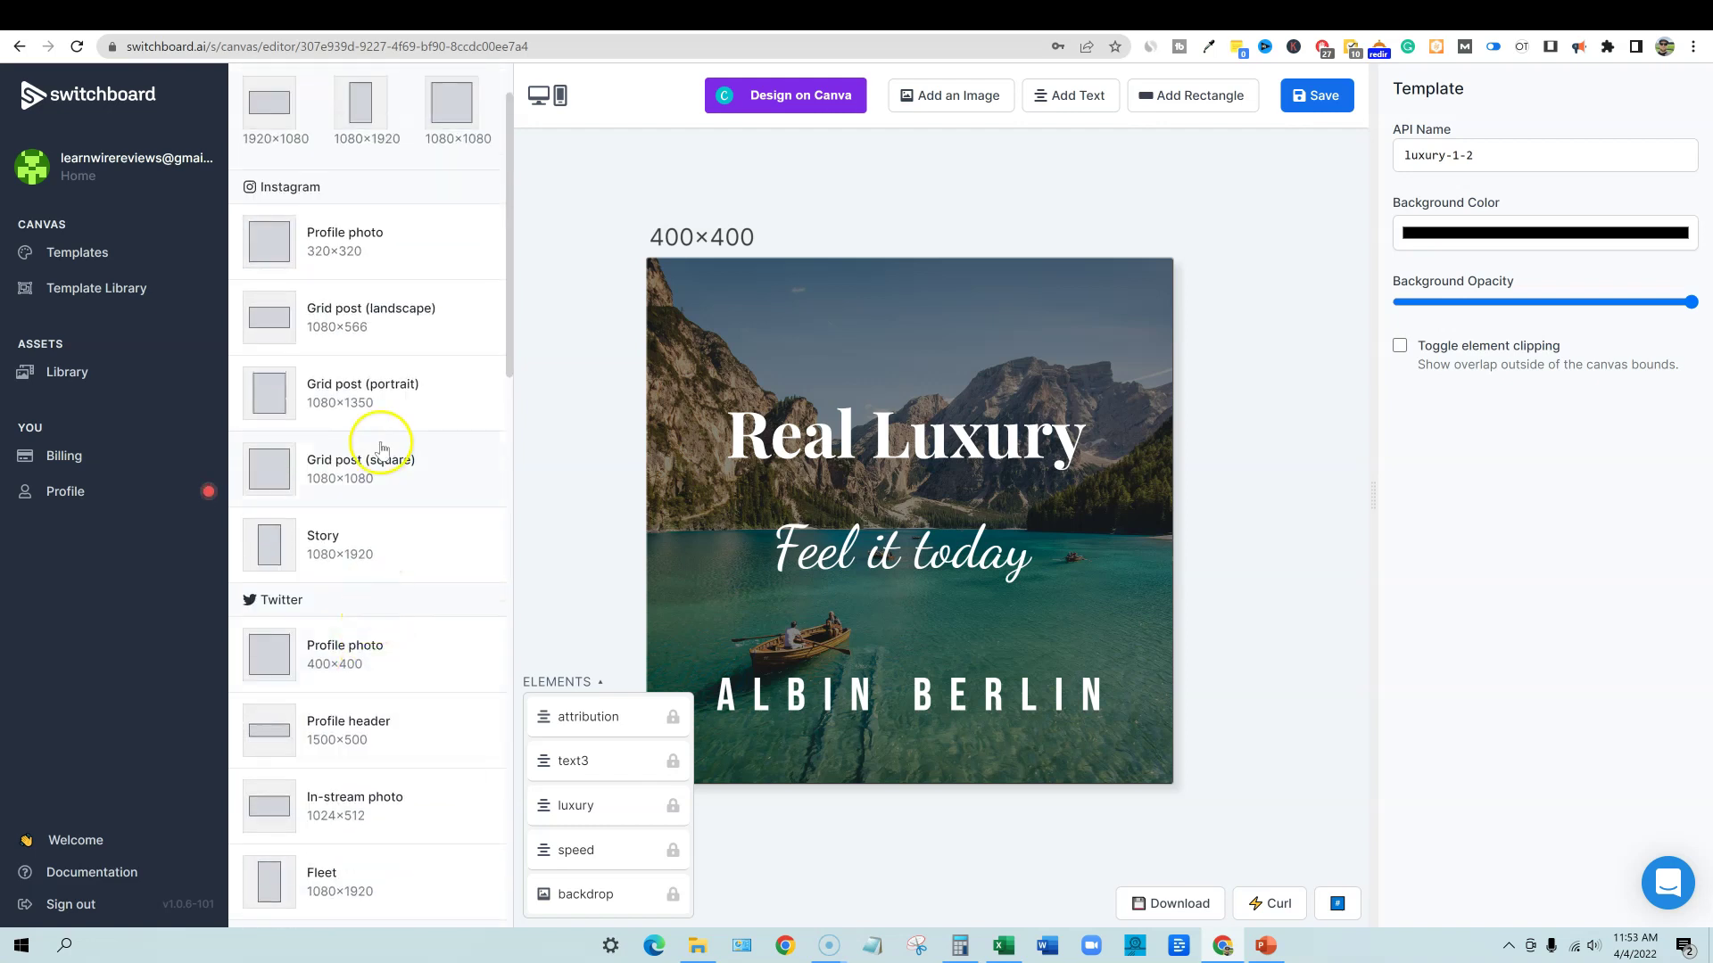
{"action": "scroll", "coordinate": [375, 402], "scroll_direction": "up", "scroll_amount": 1}
{"action": "scroll", "coordinate": [365, 765], "scroll_direction": "down", "scroll_amount": 1}
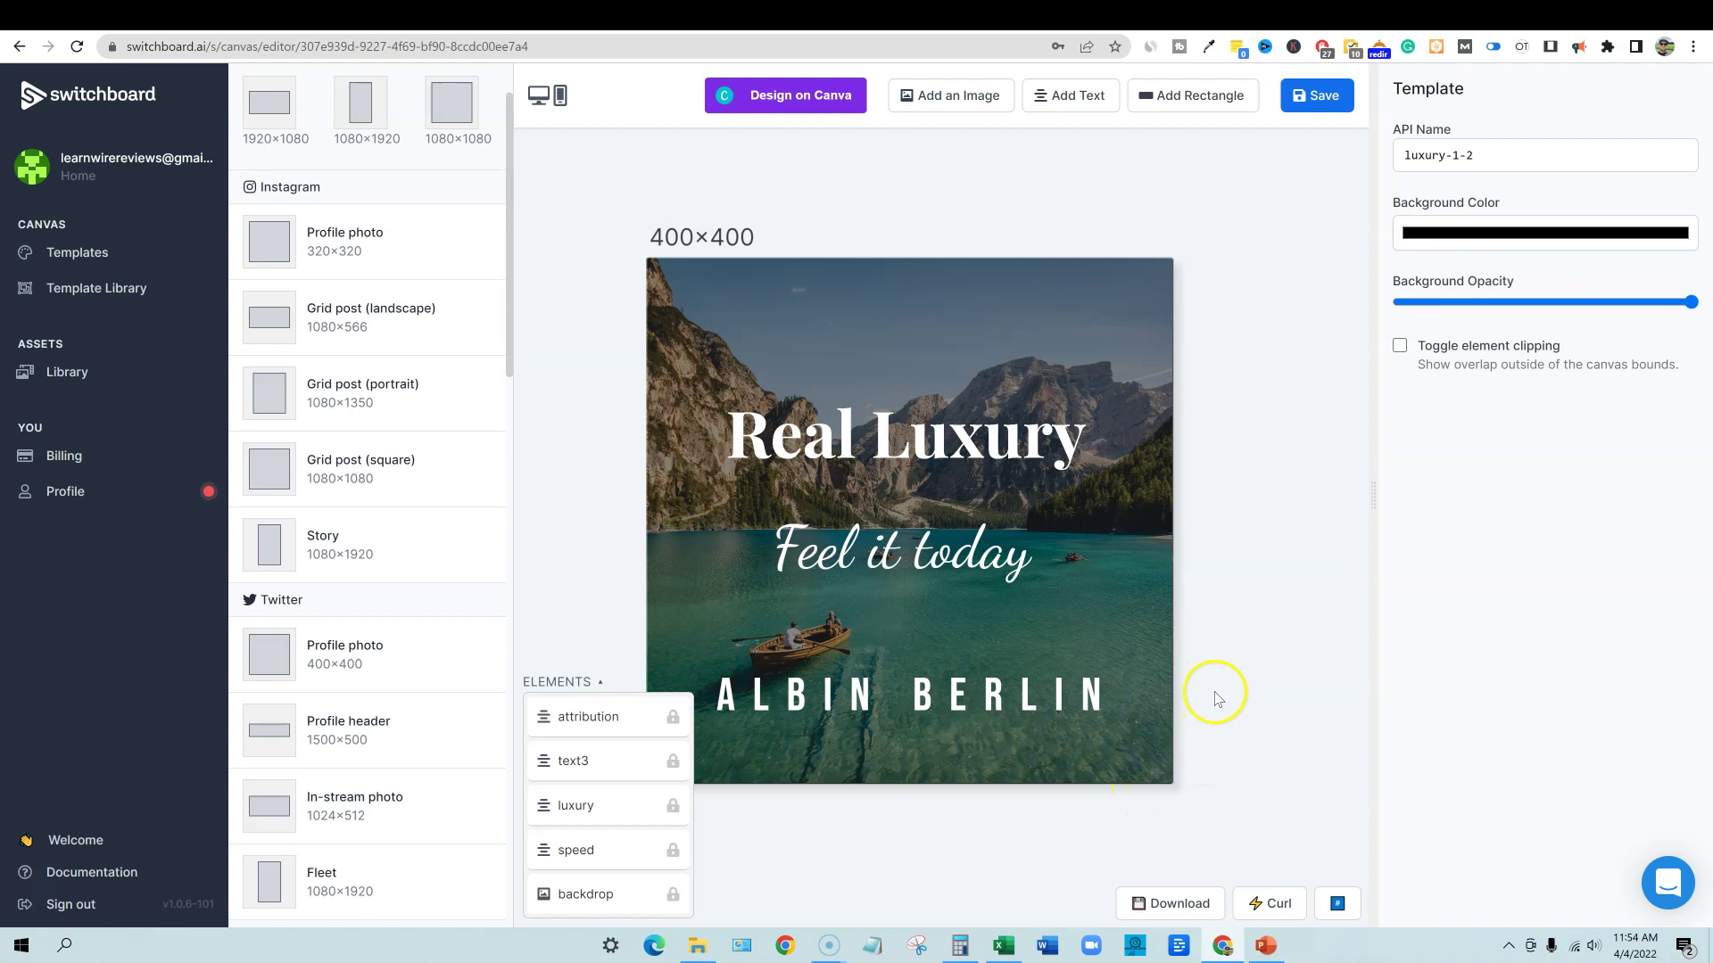
{"action": "scroll", "coordinate": [1014, 451], "scroll_direction": "up", "scroll_amount": 3}
{"action": "scroll", "coordinate": [963, 501], "scroll_direction": "down", "scroll_amount": 4}
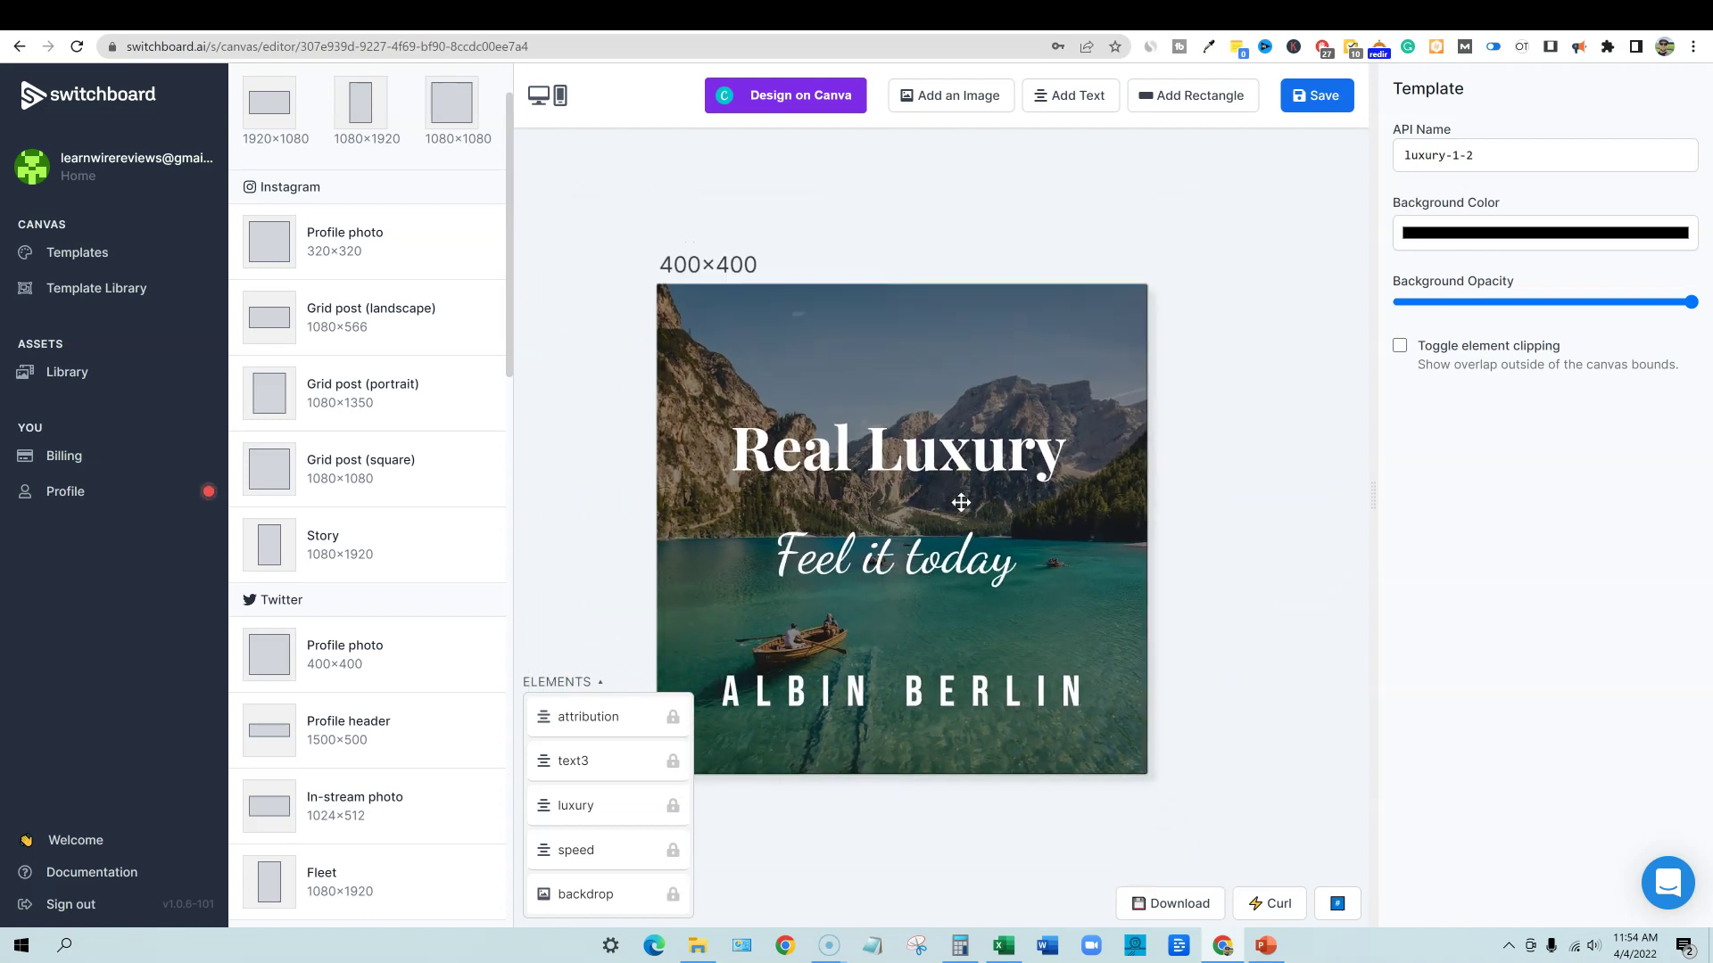
{"action": "scroll", "coordinate": [961, 503], "scroll_direction": "up", "scroll_amount": 1}
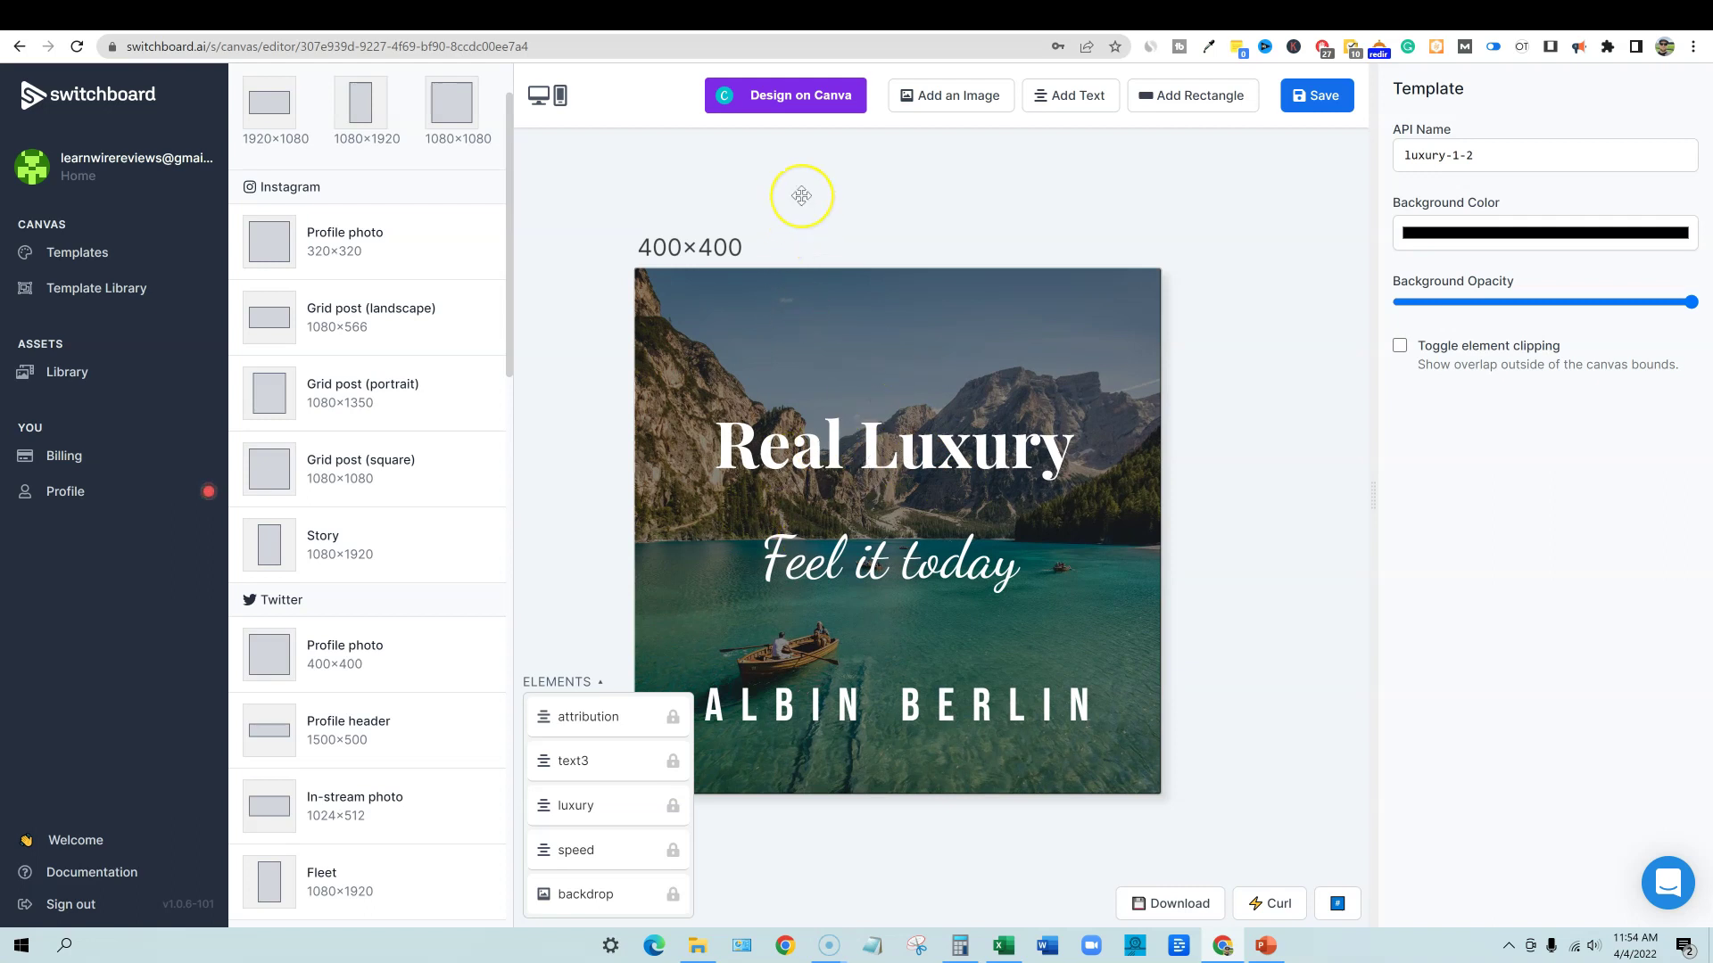